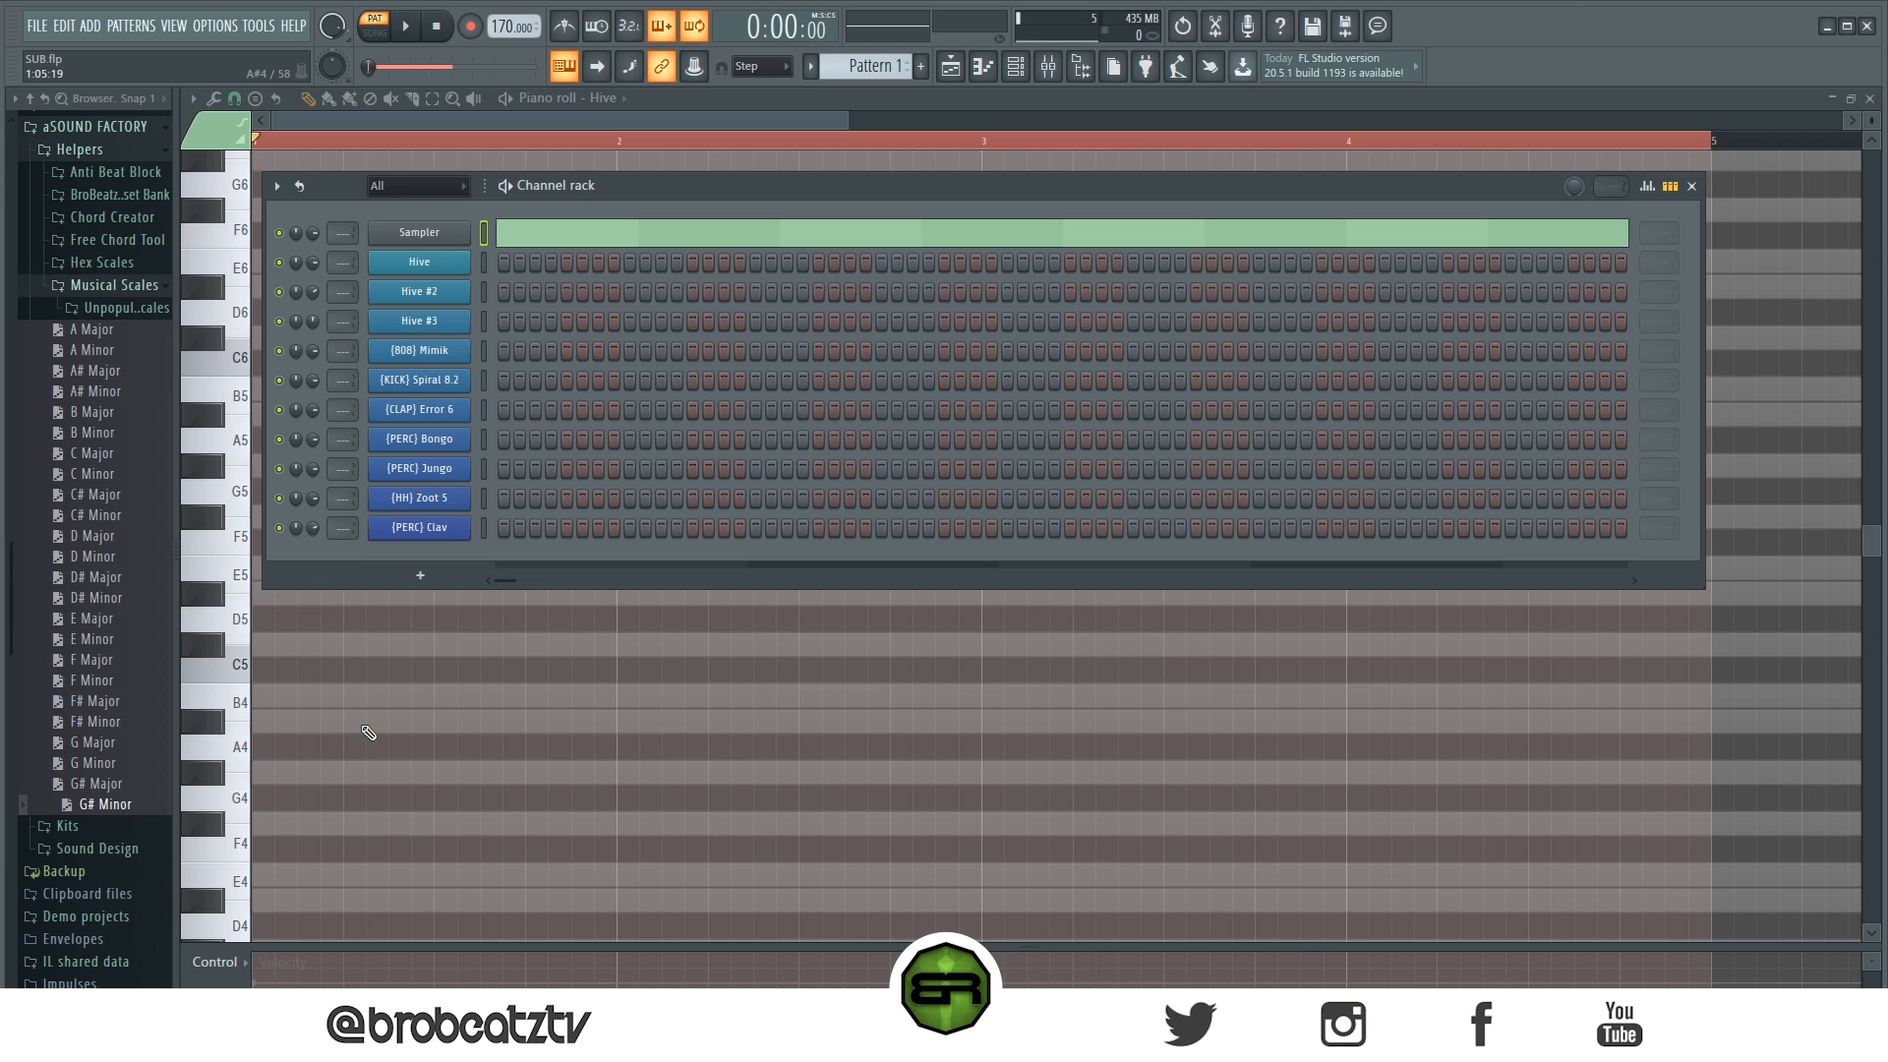
# Step: Shorten all the scale notes in the Sampler channel's piano roll to four bars, ending at bar 5
pyautogui.press('F6')
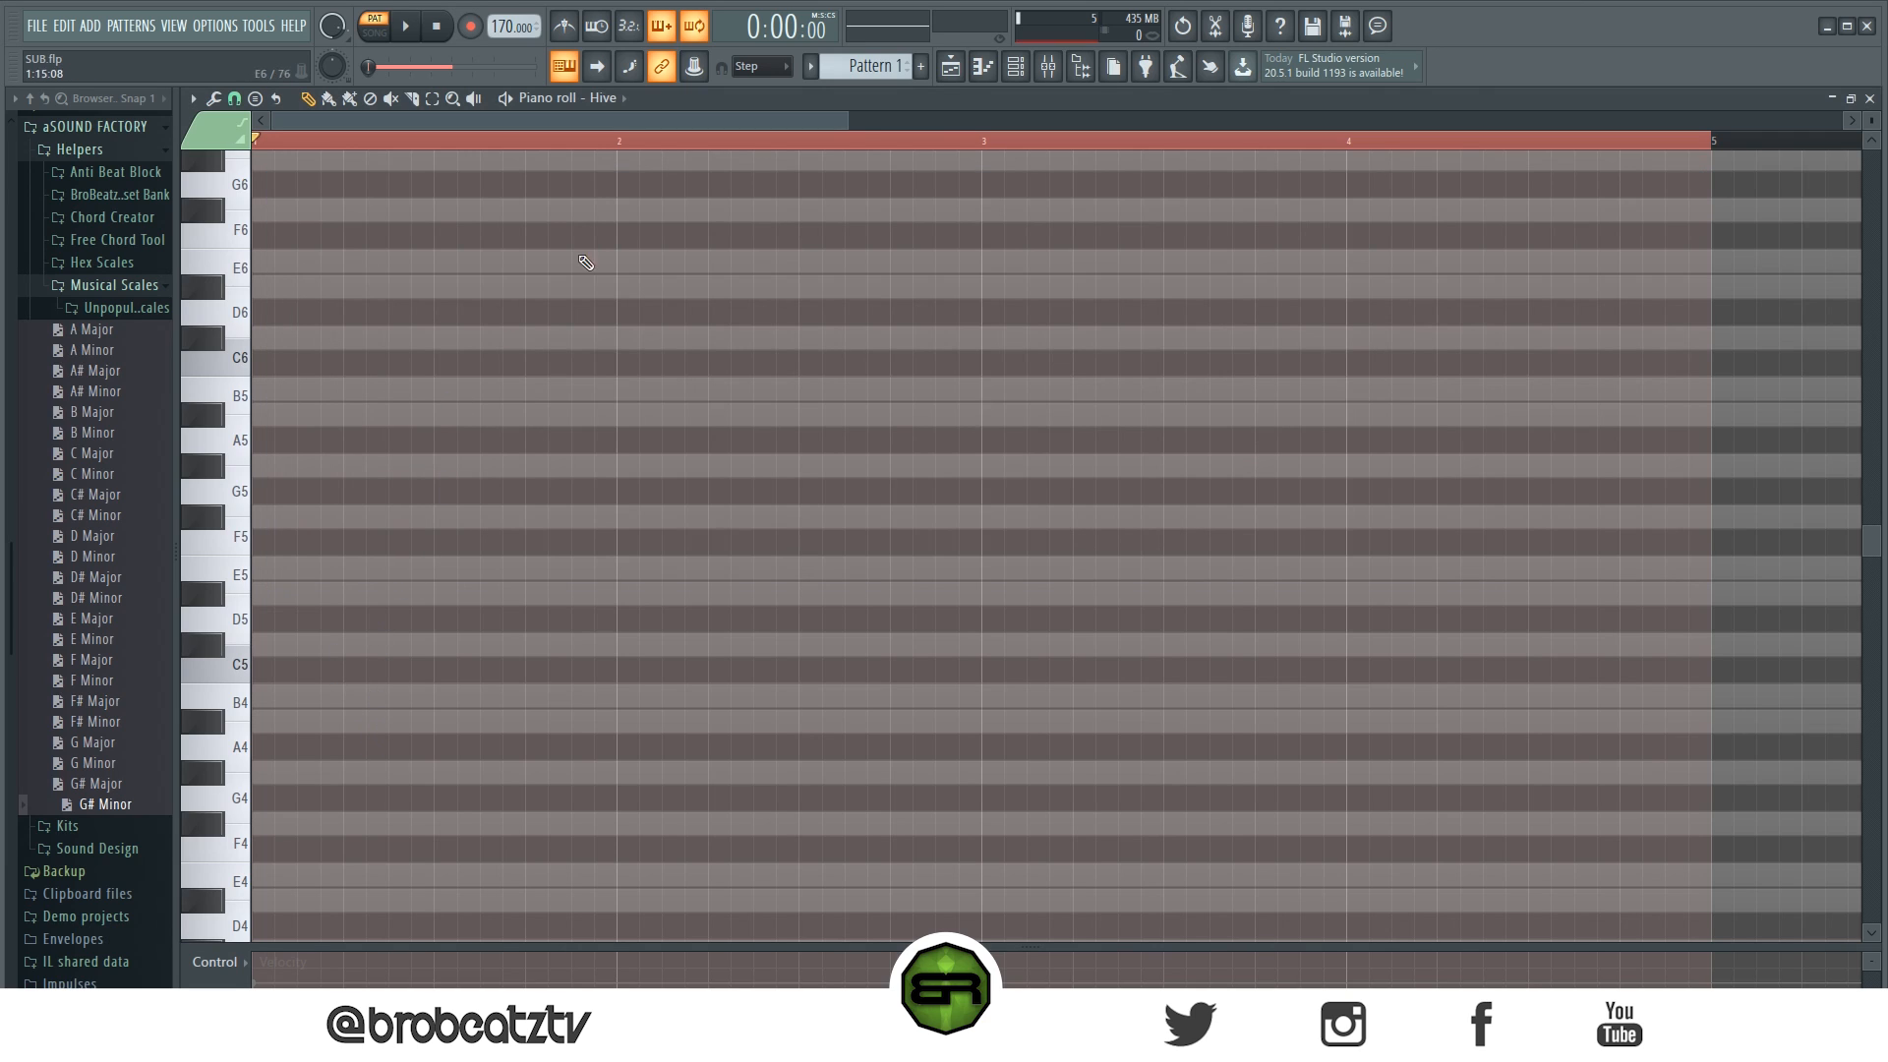
pyautogui.click(1017, 67)
pyautogui.click(1016, 67)
pyautogui.scroll(-1, 1690, 153)
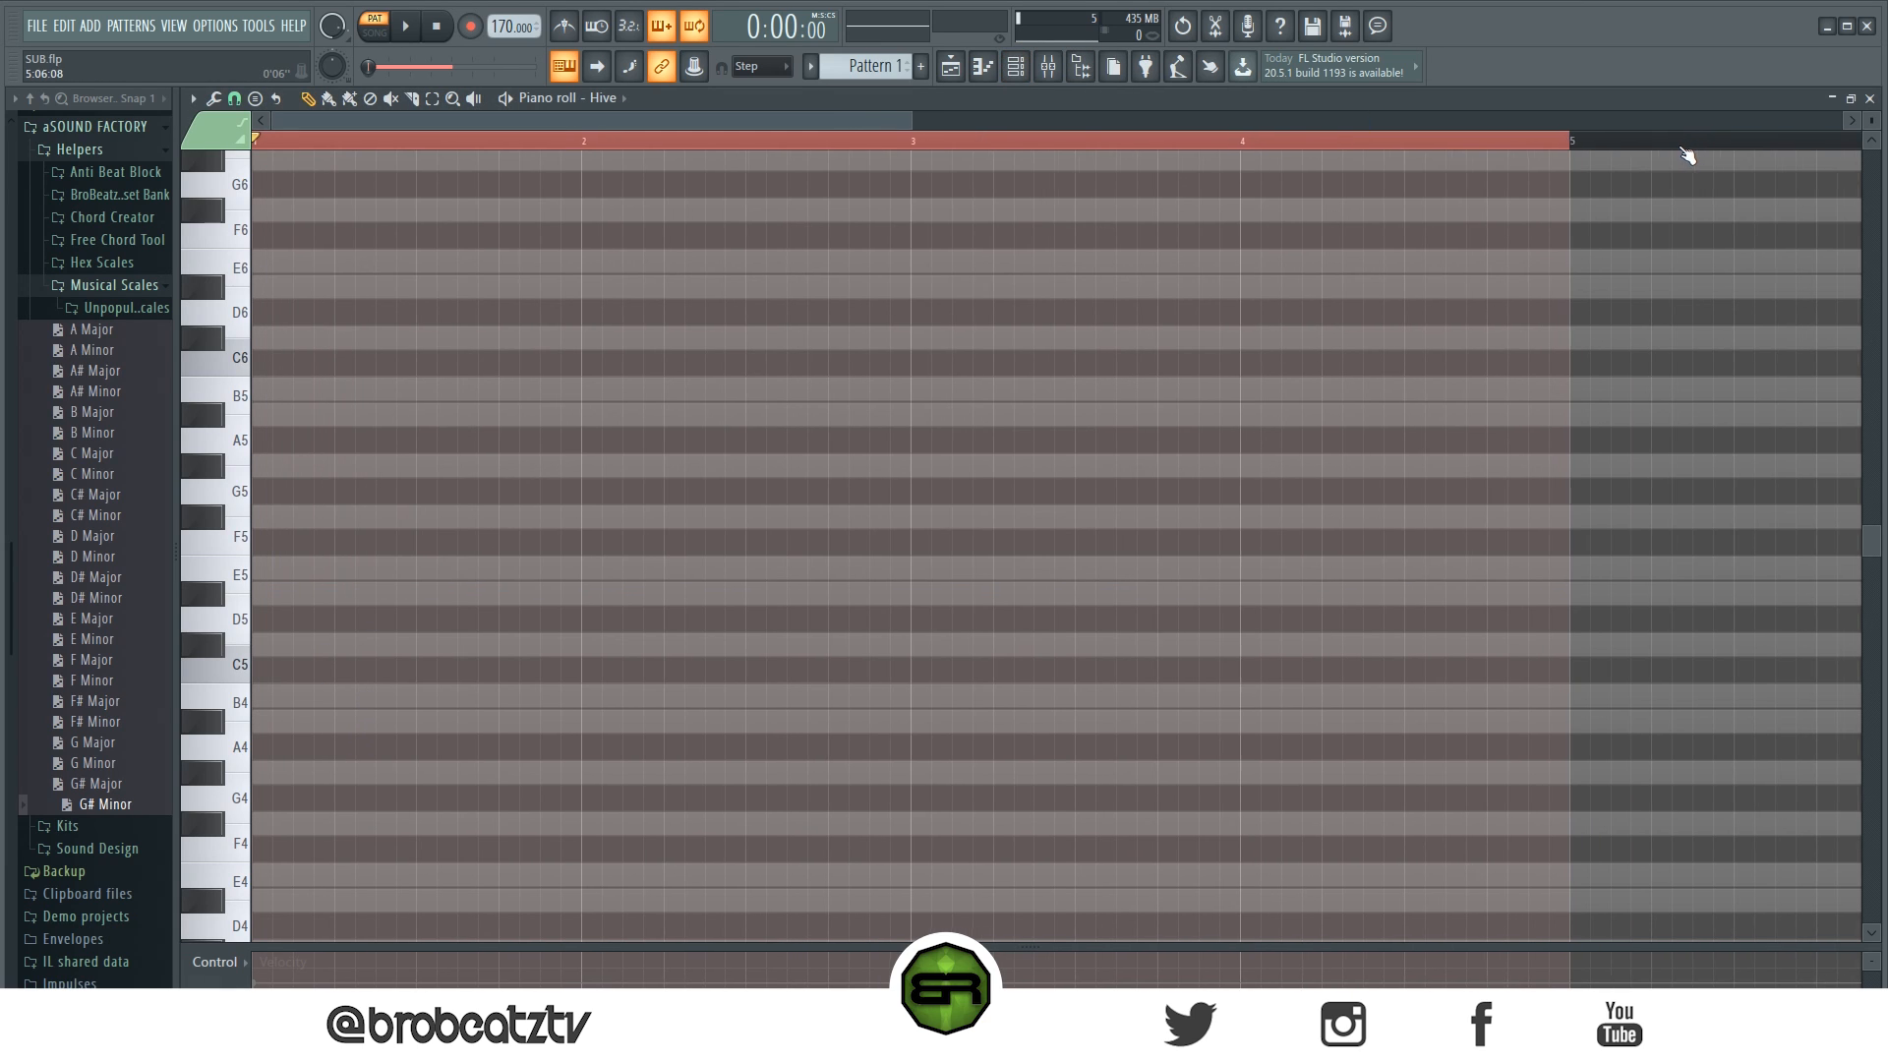
pyautogui.press('Up')
pyautogui.scroll(-2, 1542, 150)
pyautogui.hotkey('ctrl', 'a')
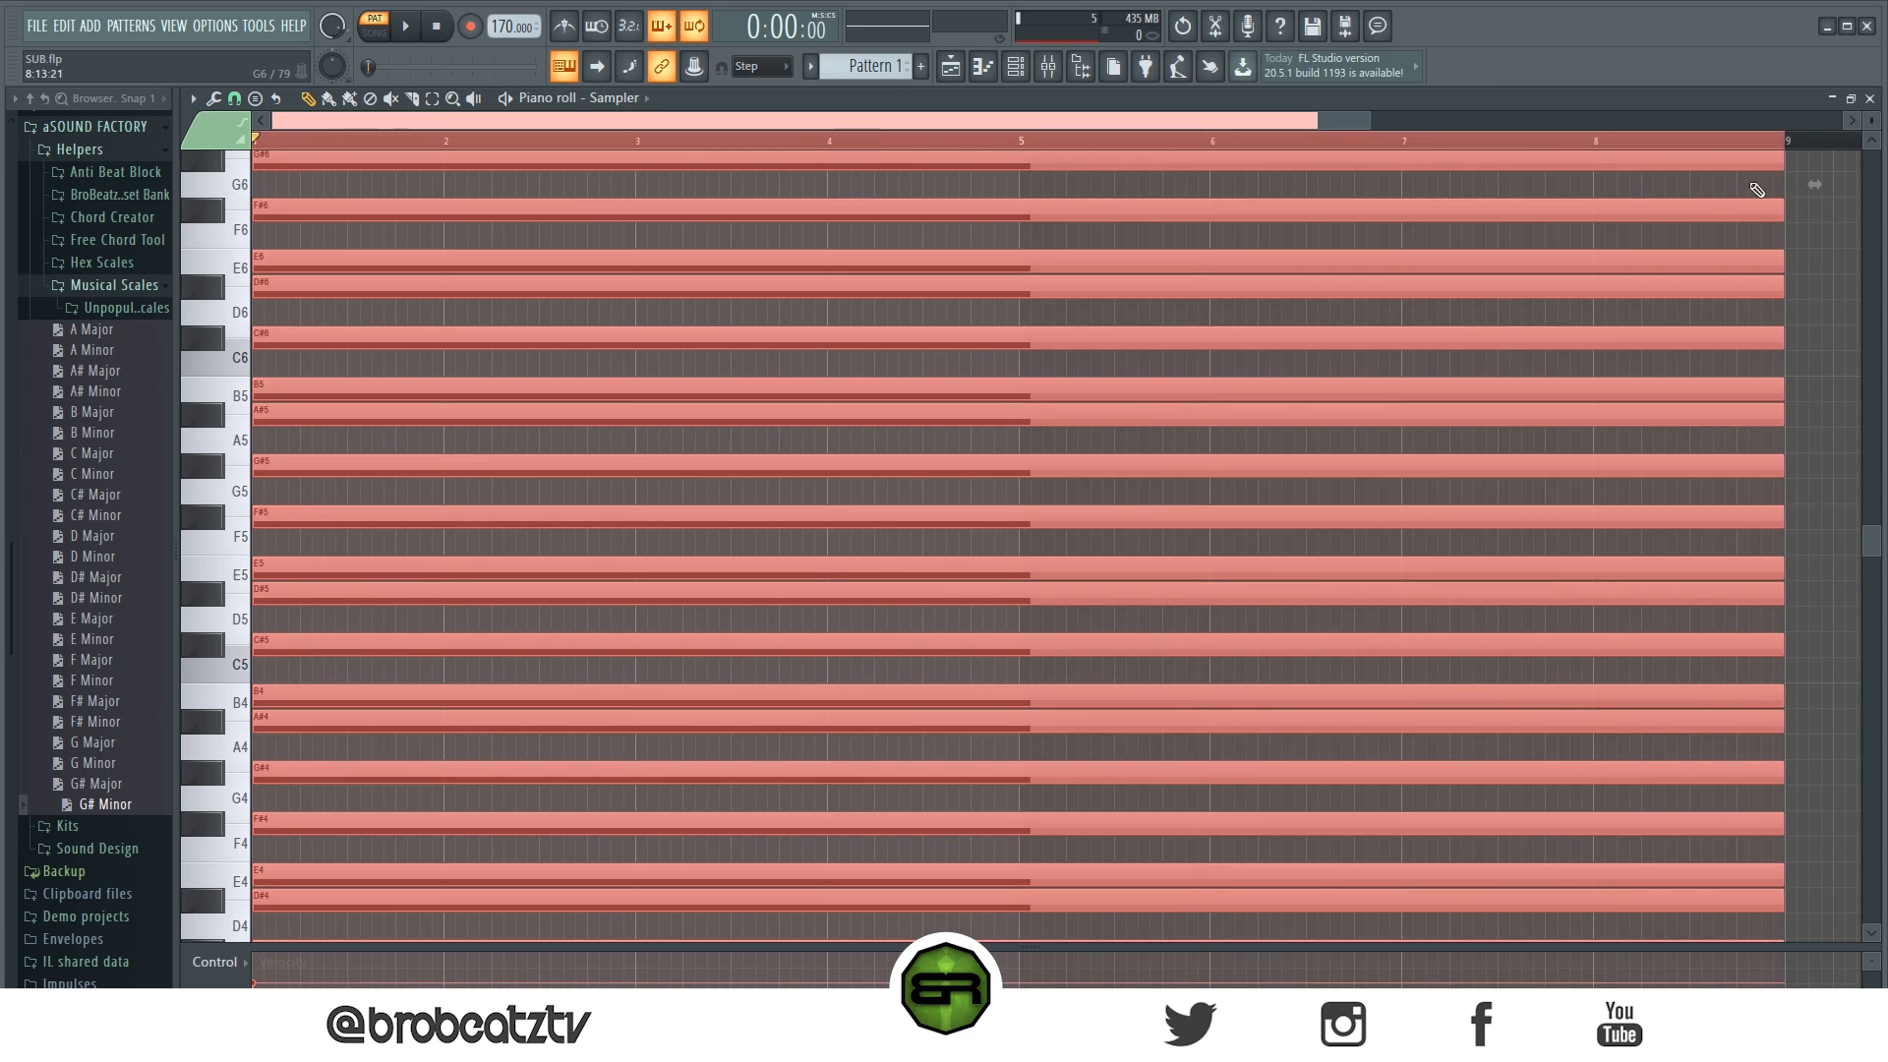
pyautogui.moveTo(1782, 267); pyautogui.dragTo(1018, 271)
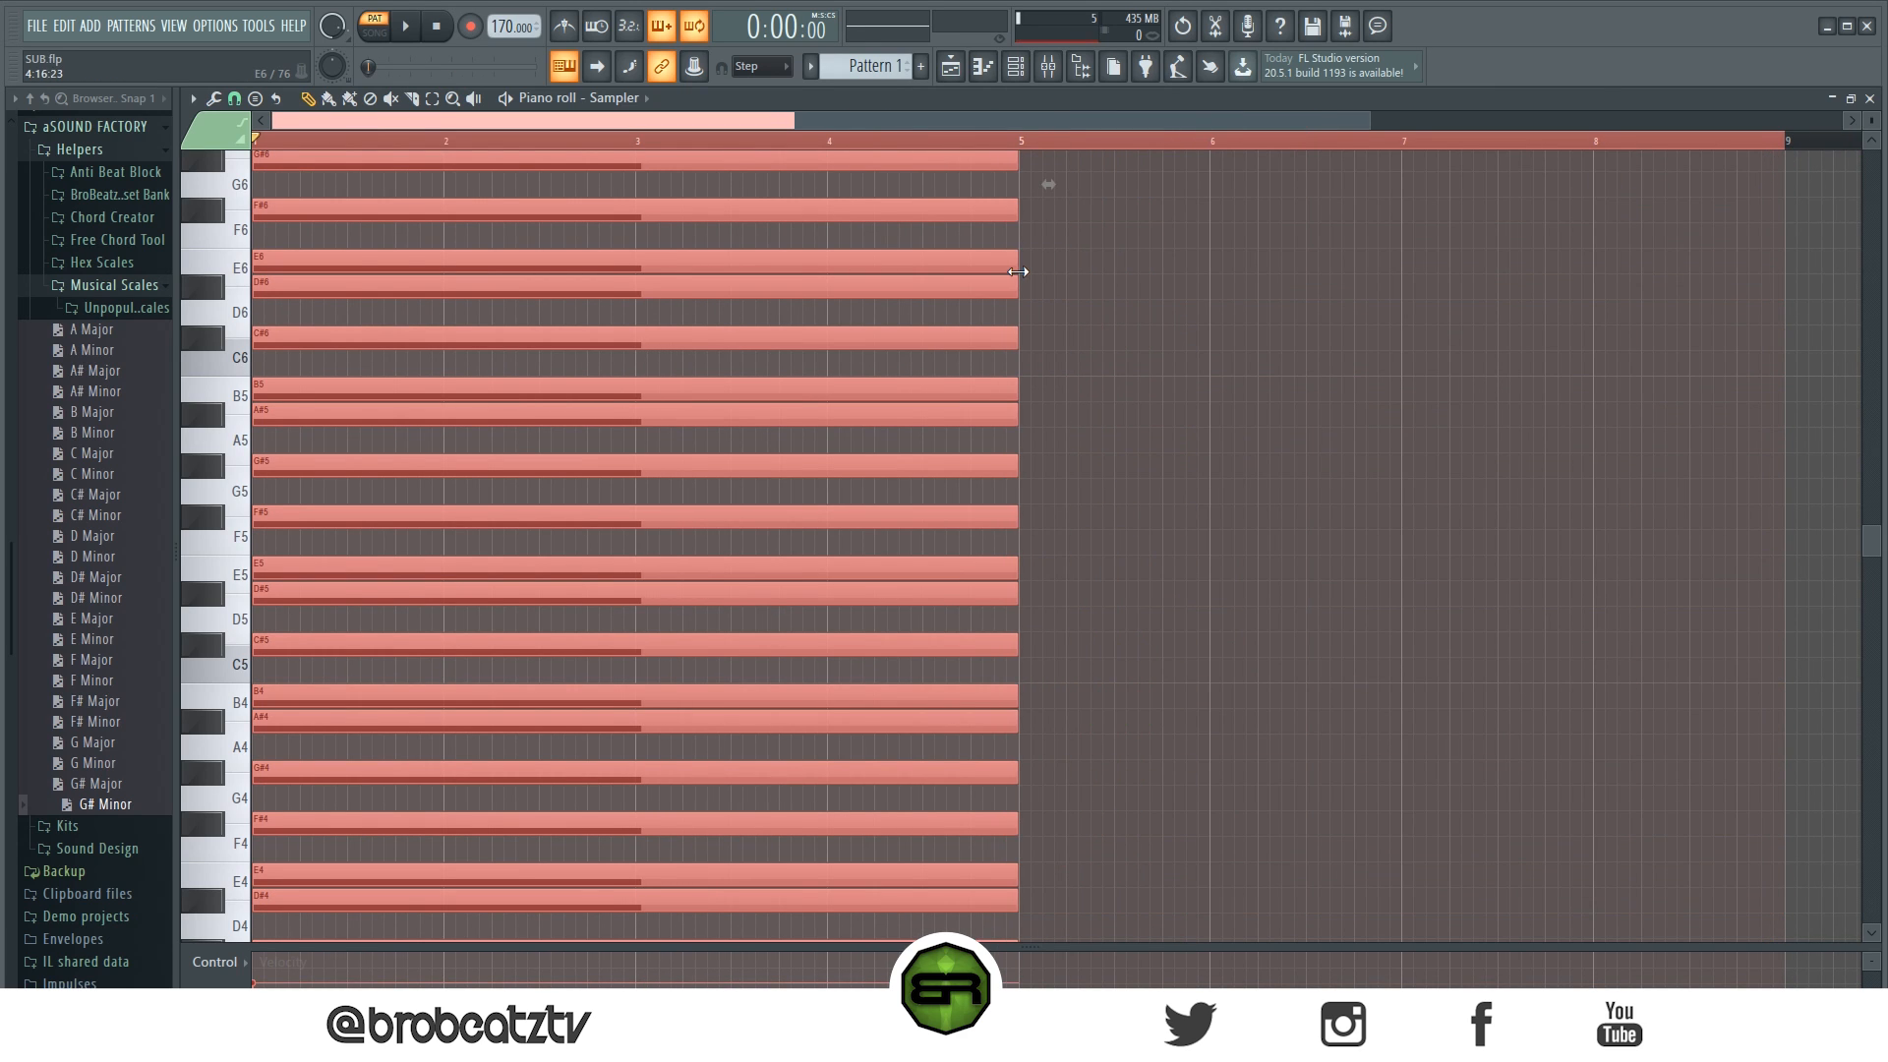
pyautogui.click(827, 139)
# Step: Check the instrument presets loaded in the Hive, Hive #2 and Hive #3 channels
pyautogui.click(1017, 67)
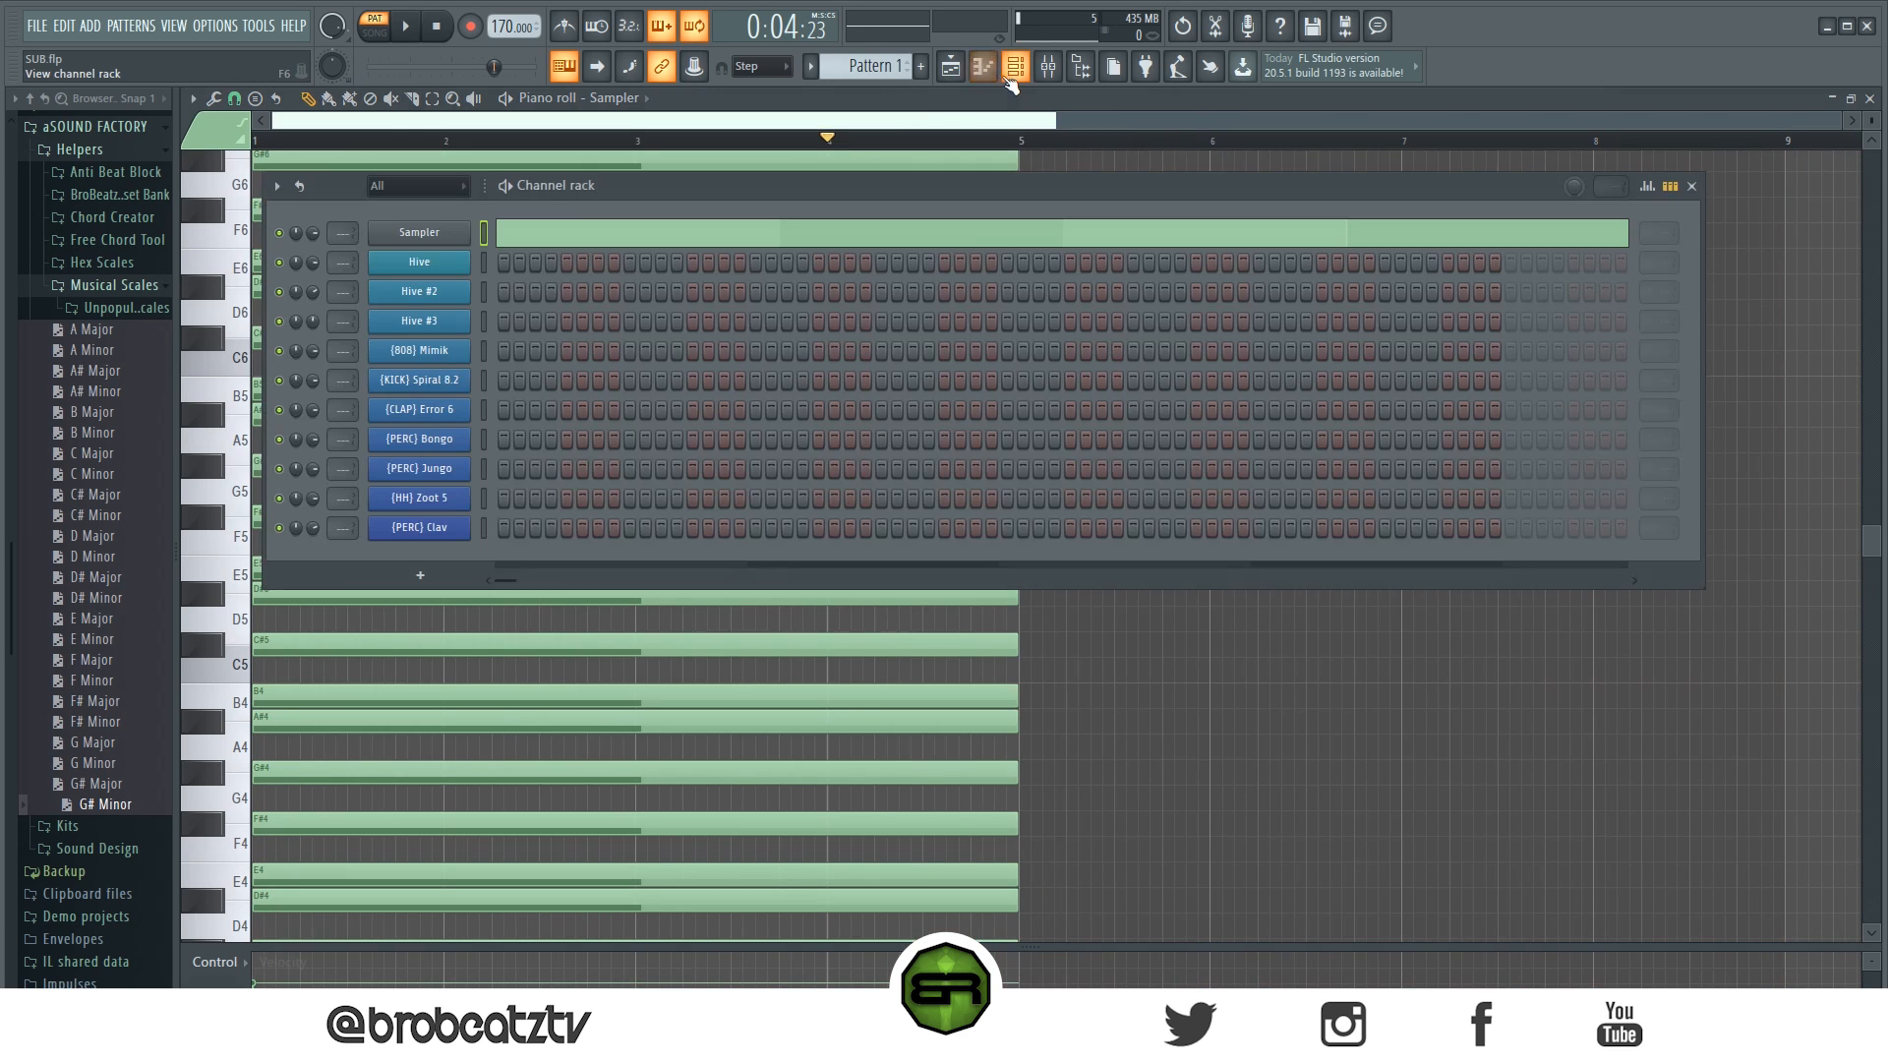
pyautogui.click(441, 272)
pyautogui.click(1176, 192)
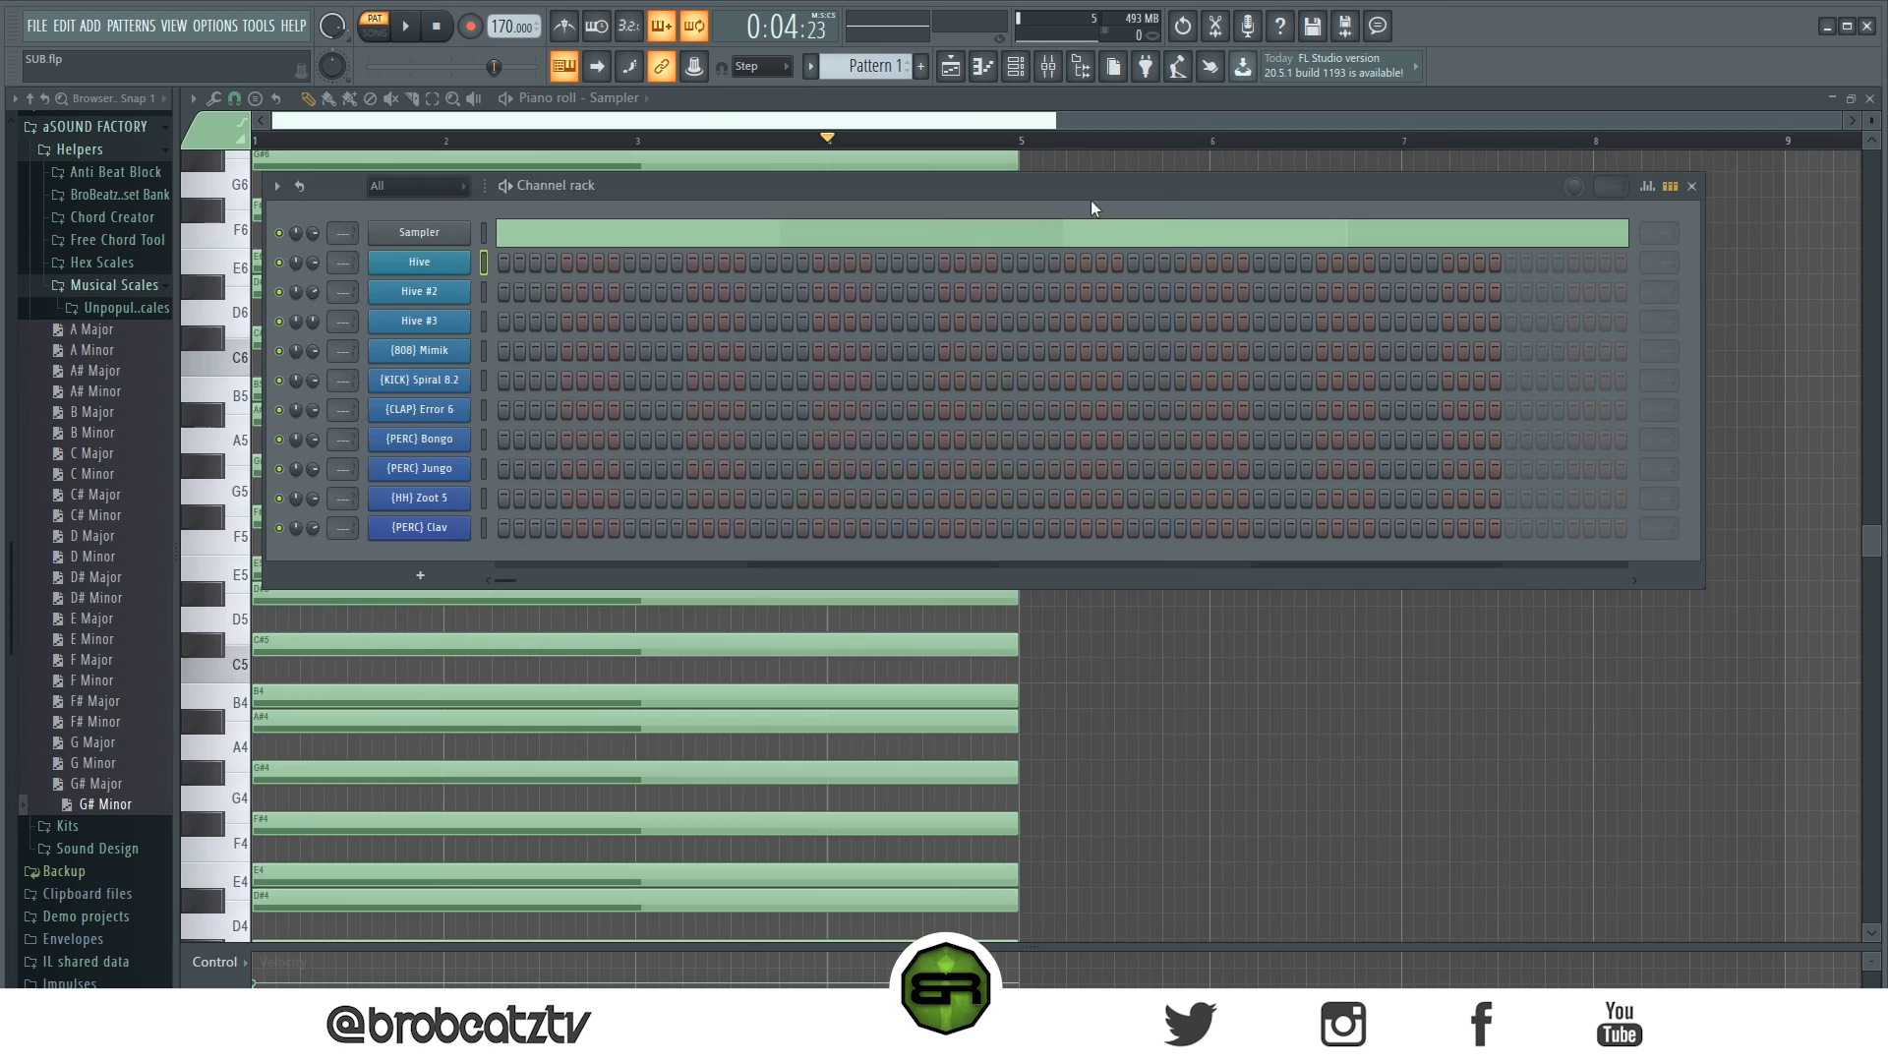
pyautogui.click(450, 294)
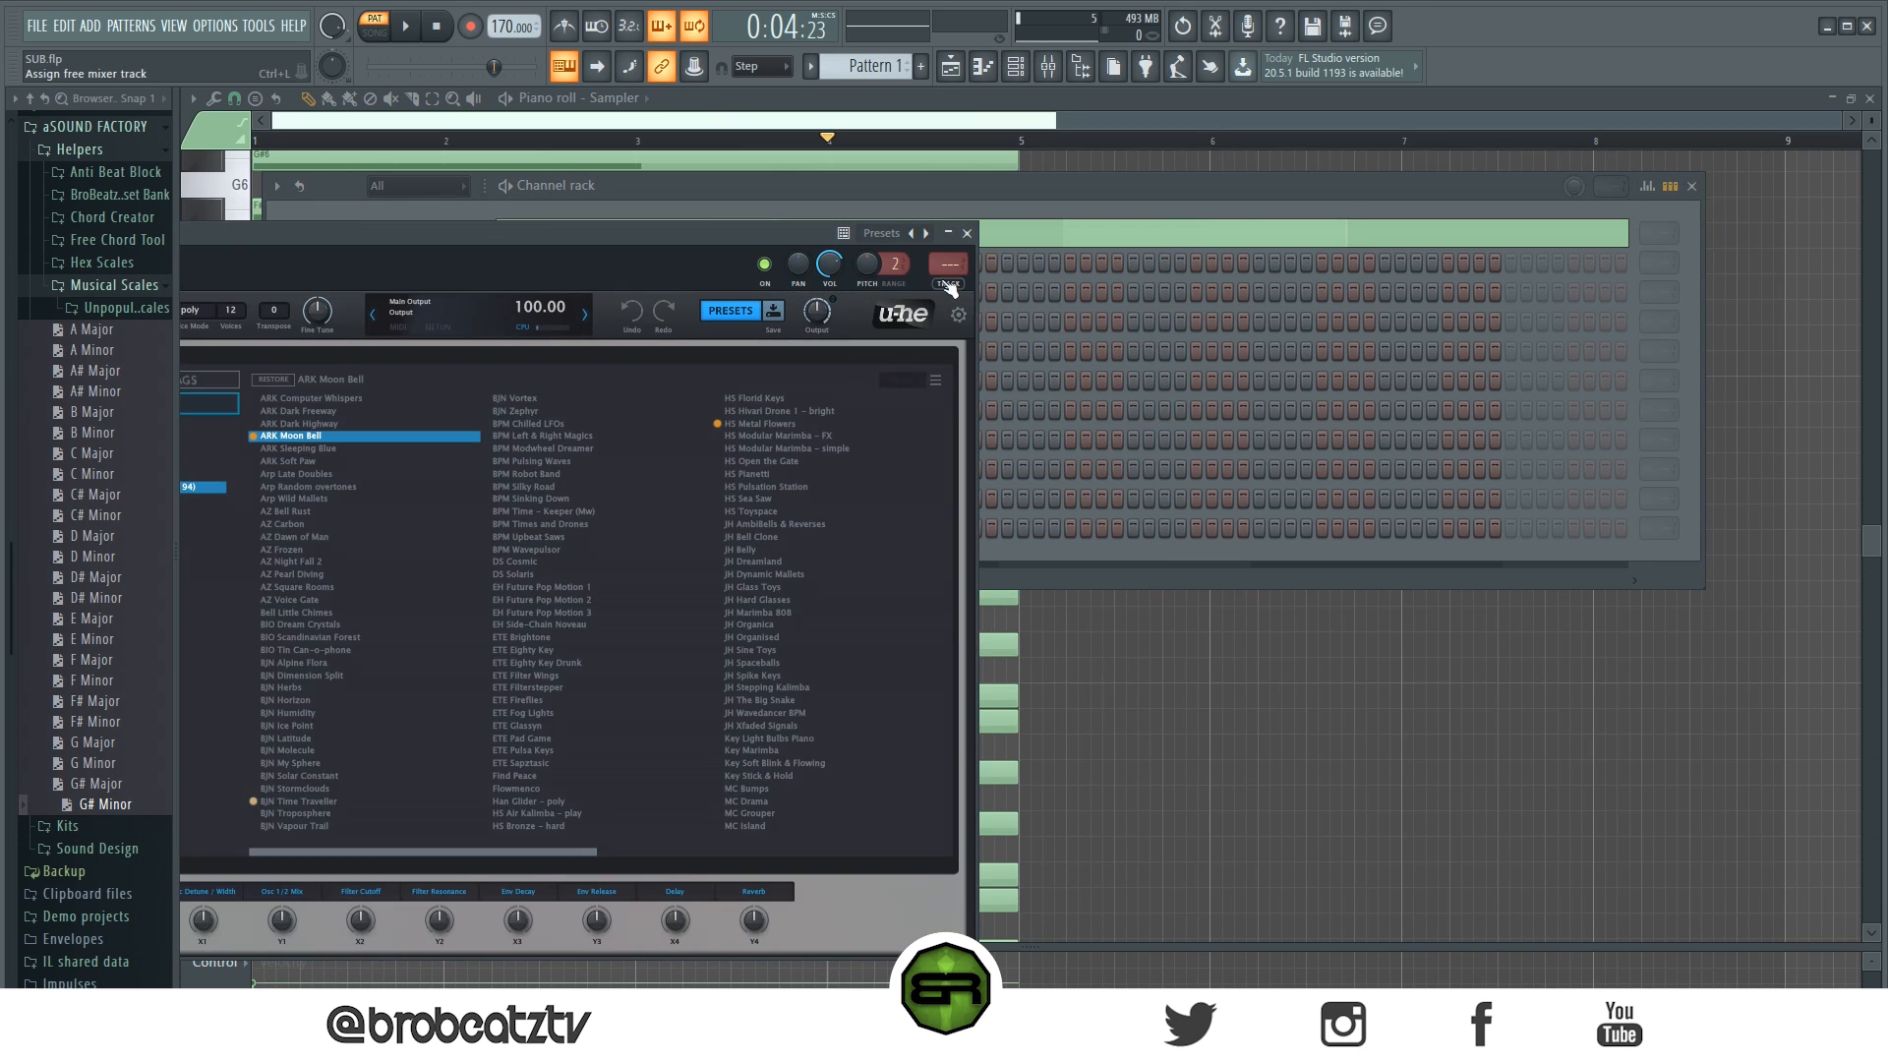
pyautogui.click(967, 233)
pyautogui.click(433, 320)
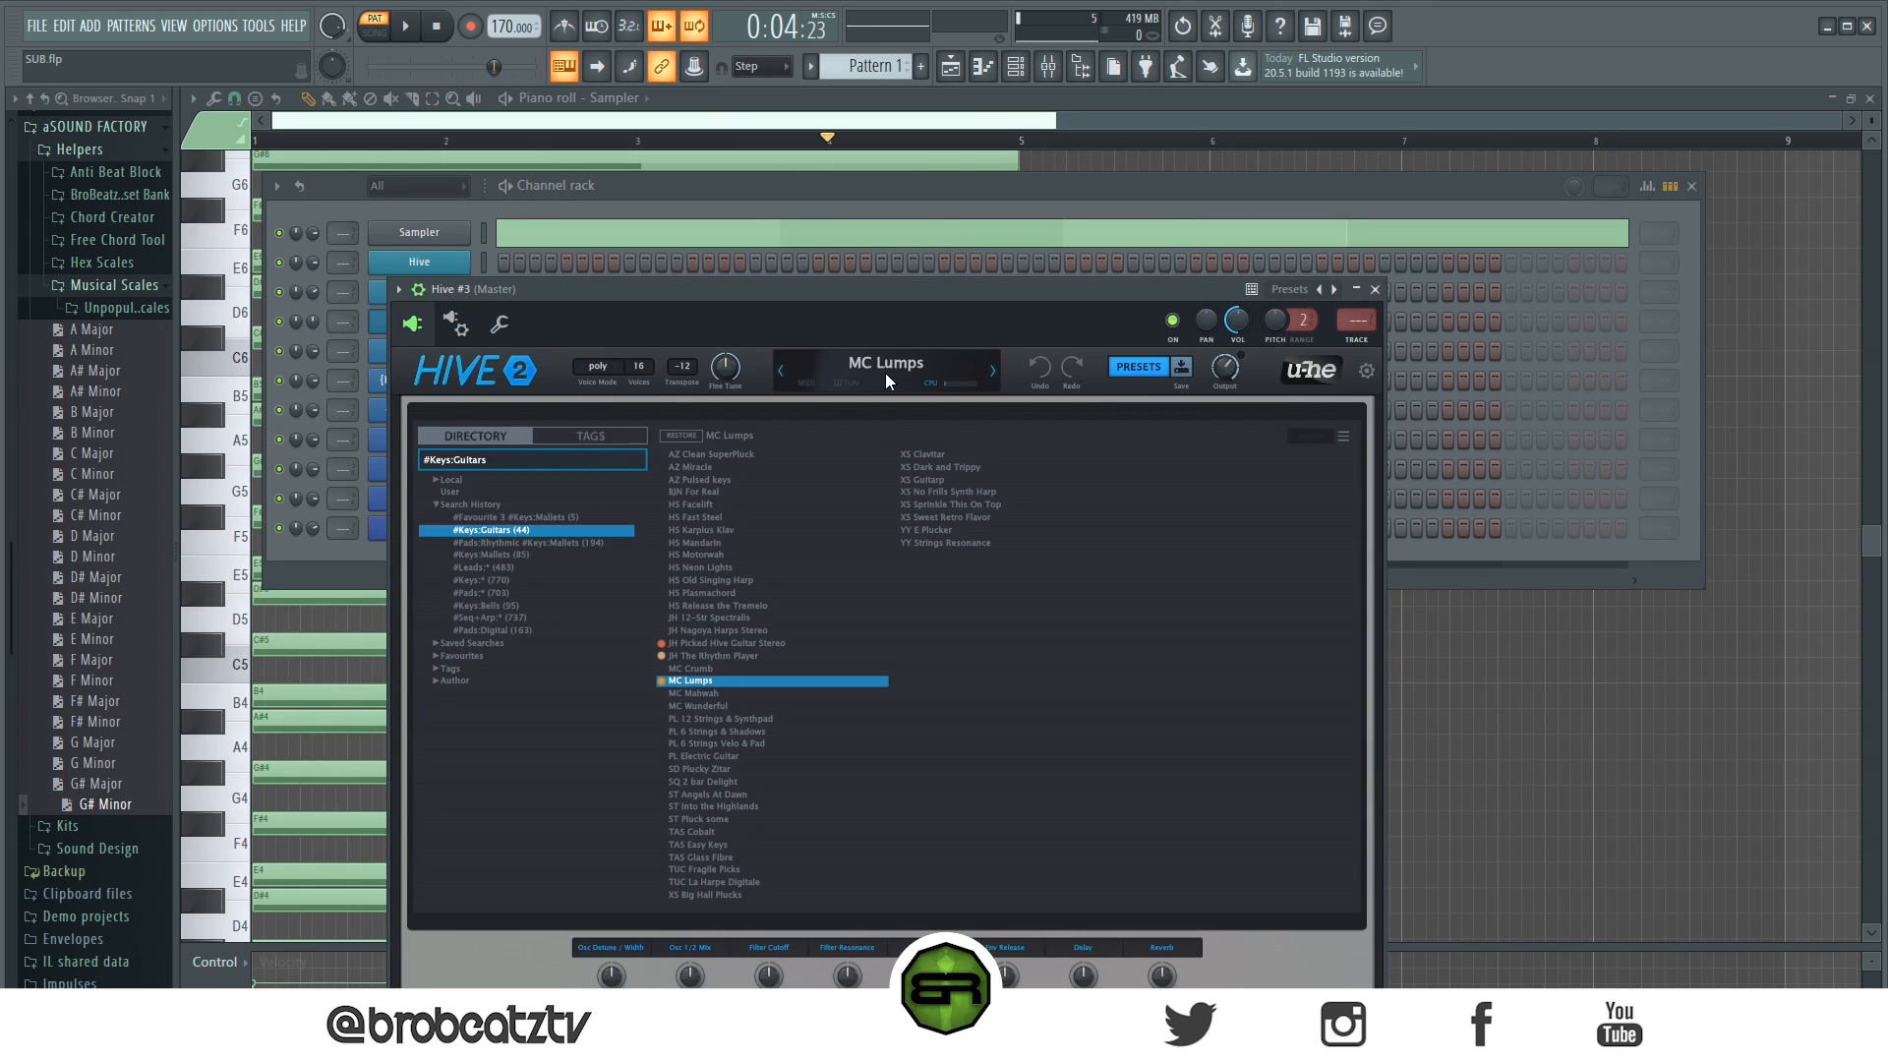
pyautogui.click(1376, 289)
# Step: Place a G#4 note at the start of the Hive channel's piano roll and shorten it to 12 steps
pyautogui.rightClick(467, 259)
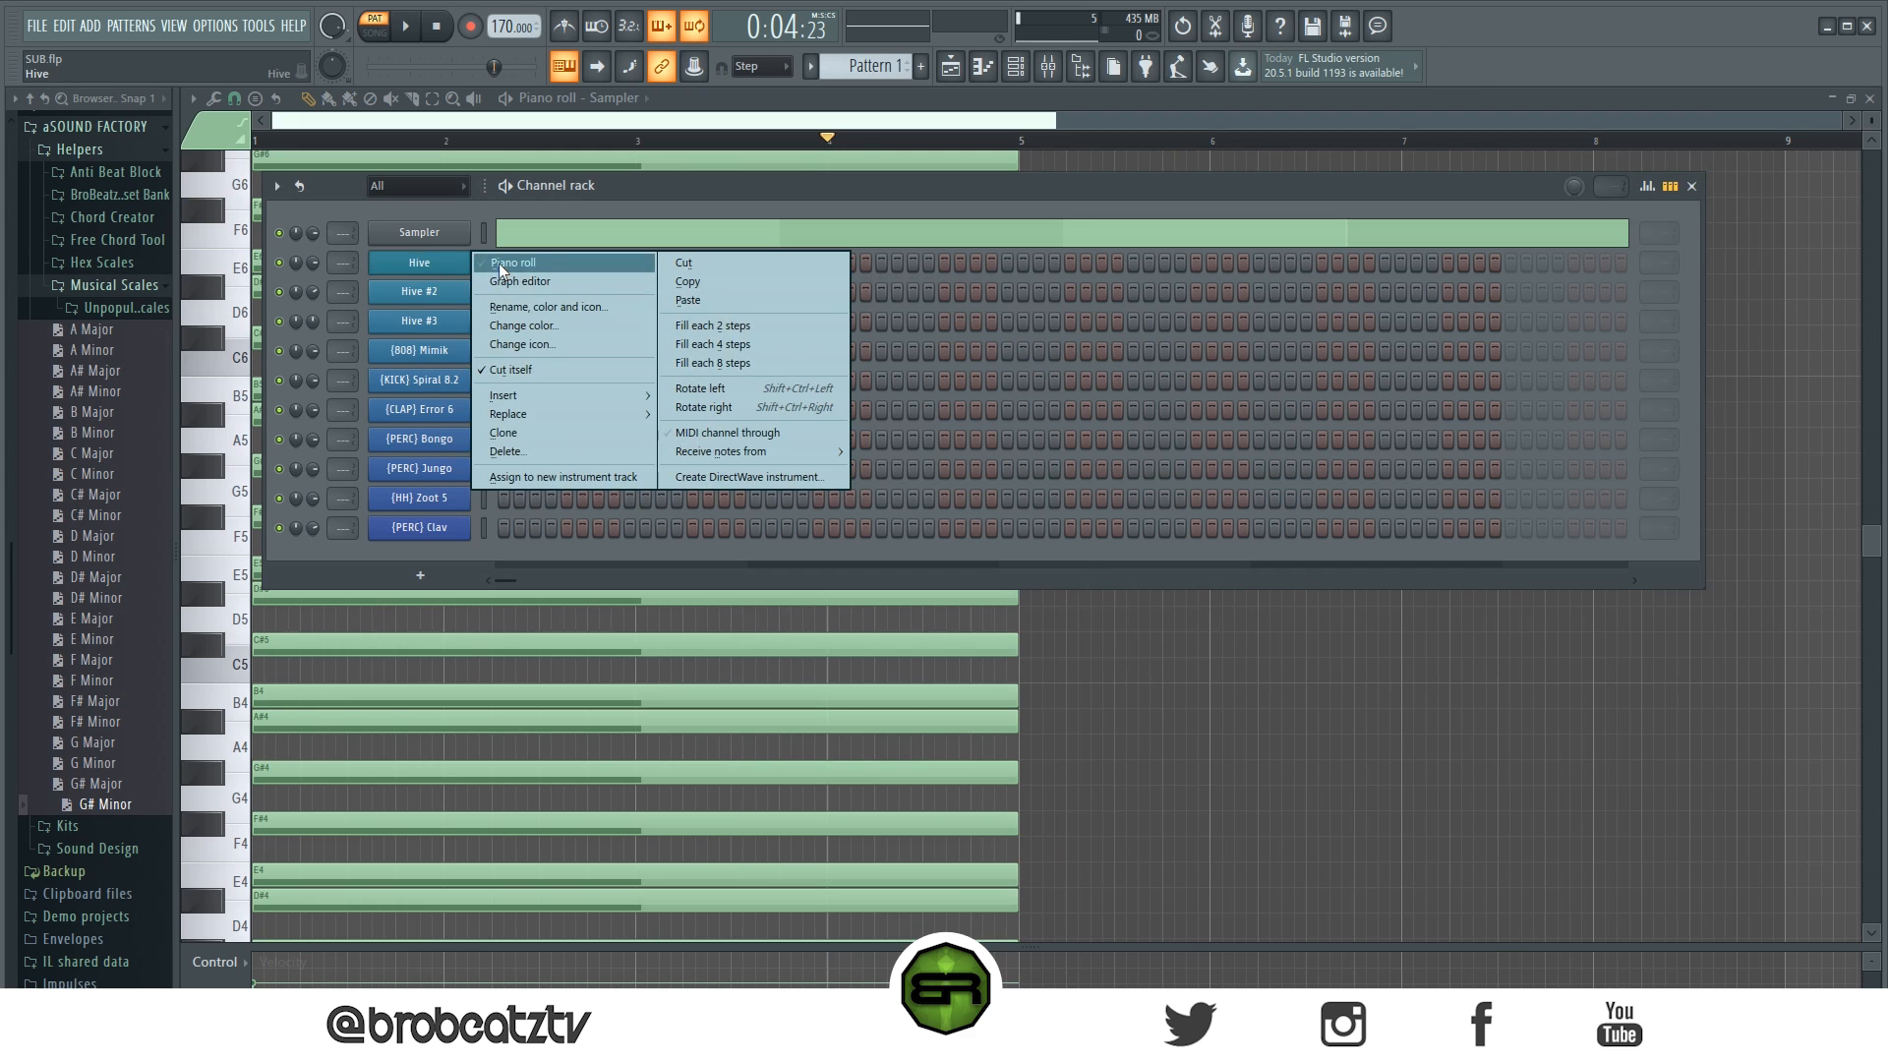
pyautogui.click(499, 262)
pyautogui.scroll(3, 662, 148)
pyautogui.scroll(-2, 662, 148)
pyautogui.scroll(-1, 398, 150)
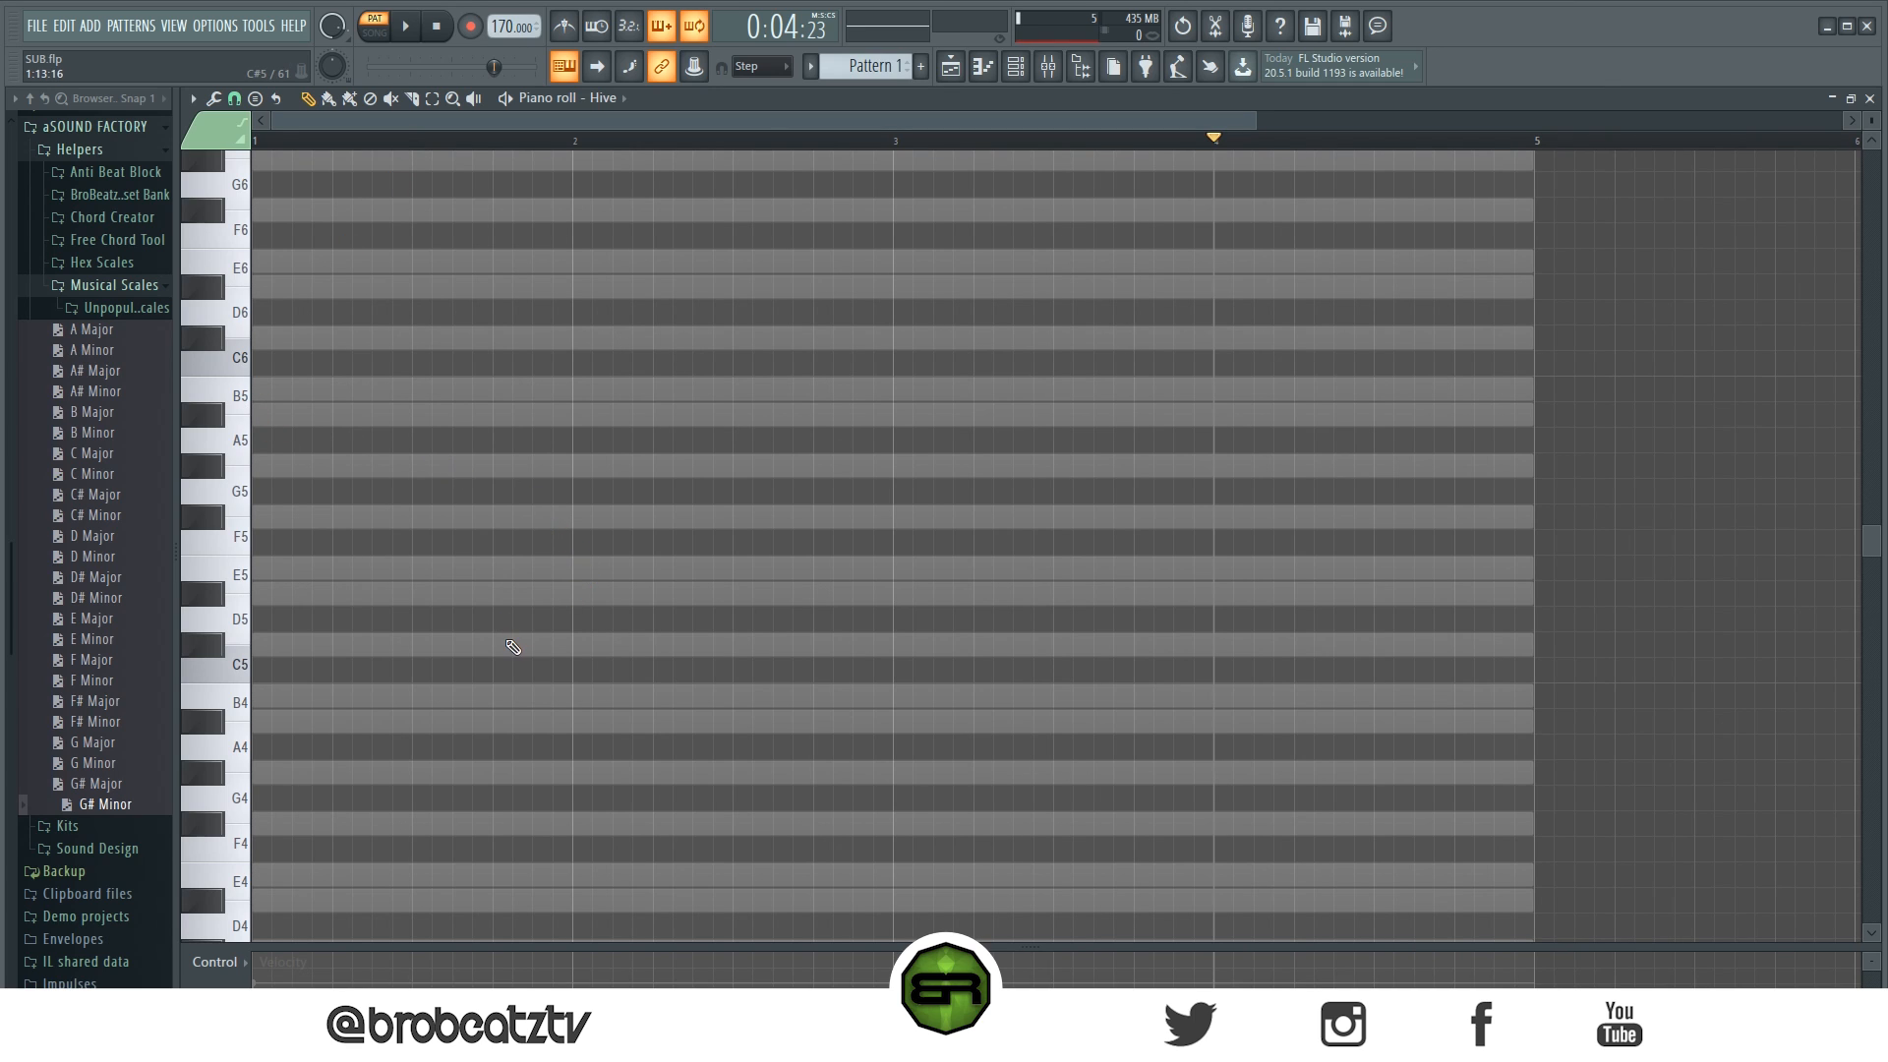
pyautogui.scroll(-3, 512, 646)
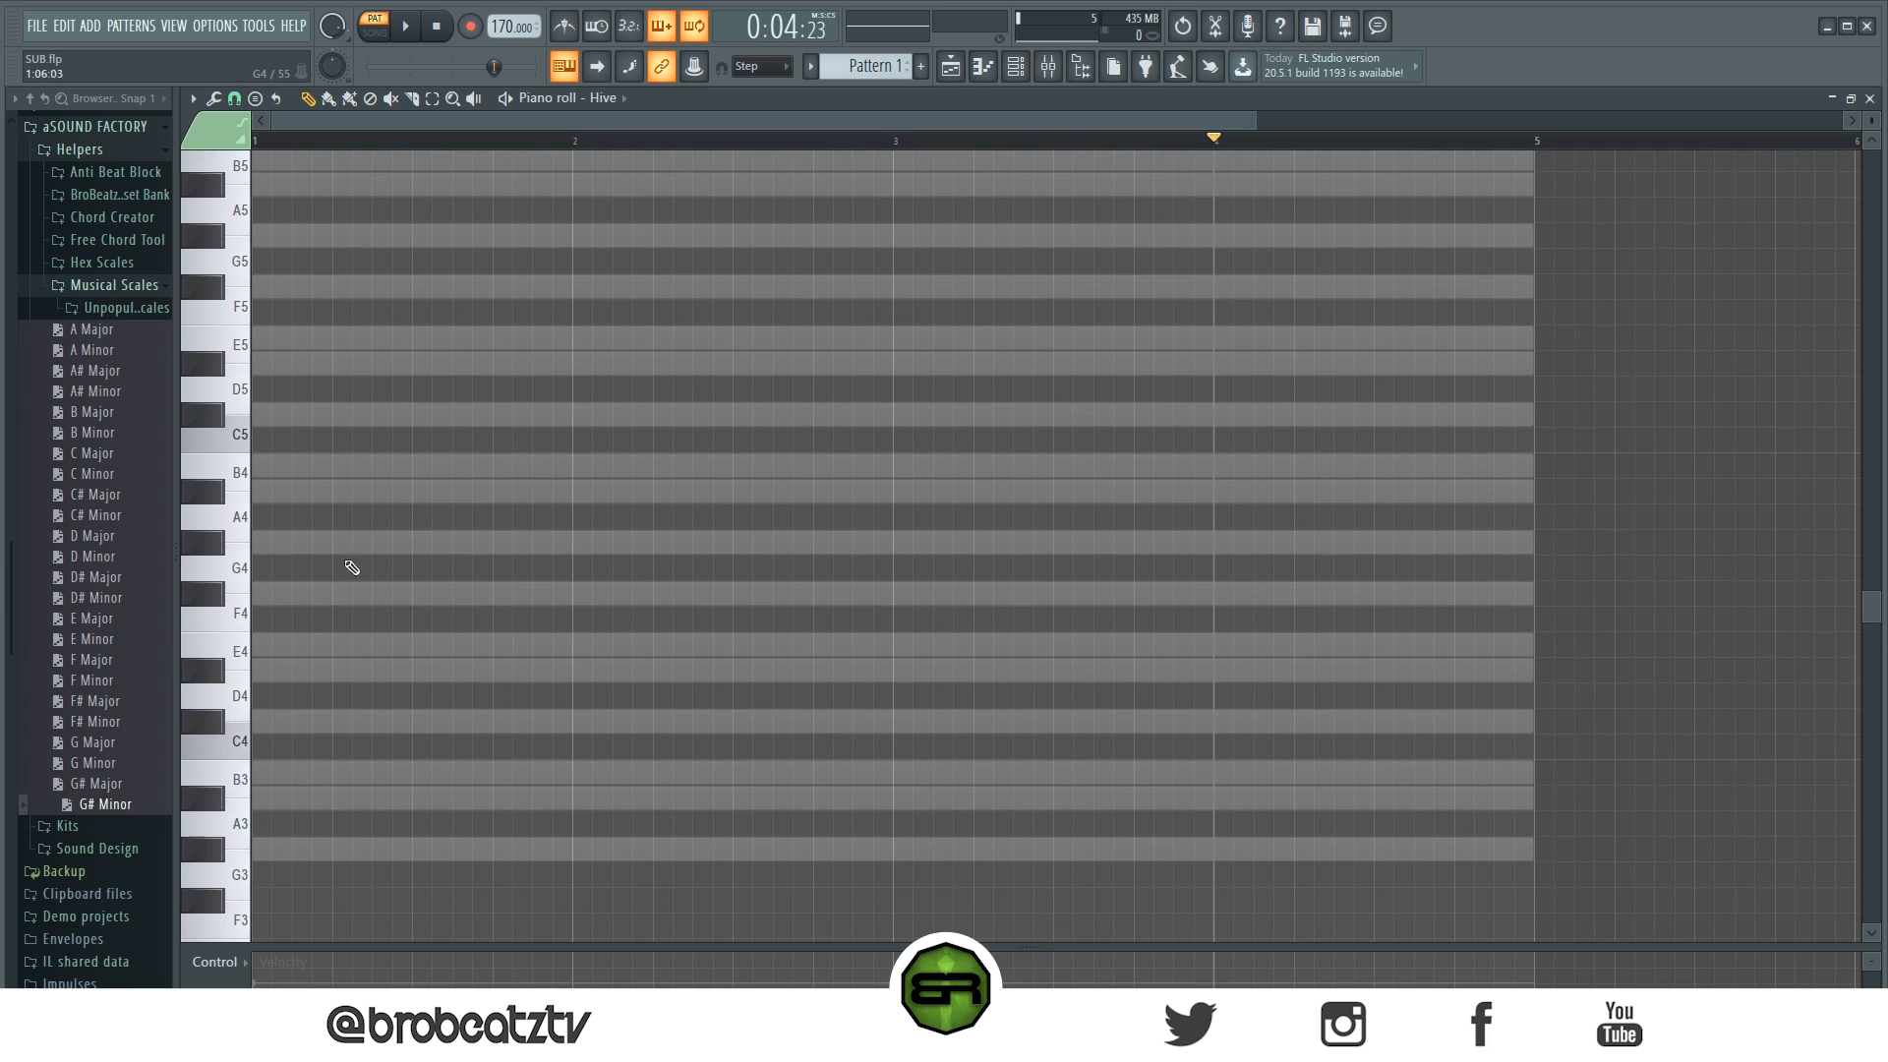
pyautogui.click(367, 547)
pyautogui.moveTo(1532, 543)
pyautogui.mouseDown()
pyautogui.moveTo(423, 549)
pyautogui.moveTo(413, 566)
pyautogui.moveTo(491, 554)
pyautogui.mouseUp()
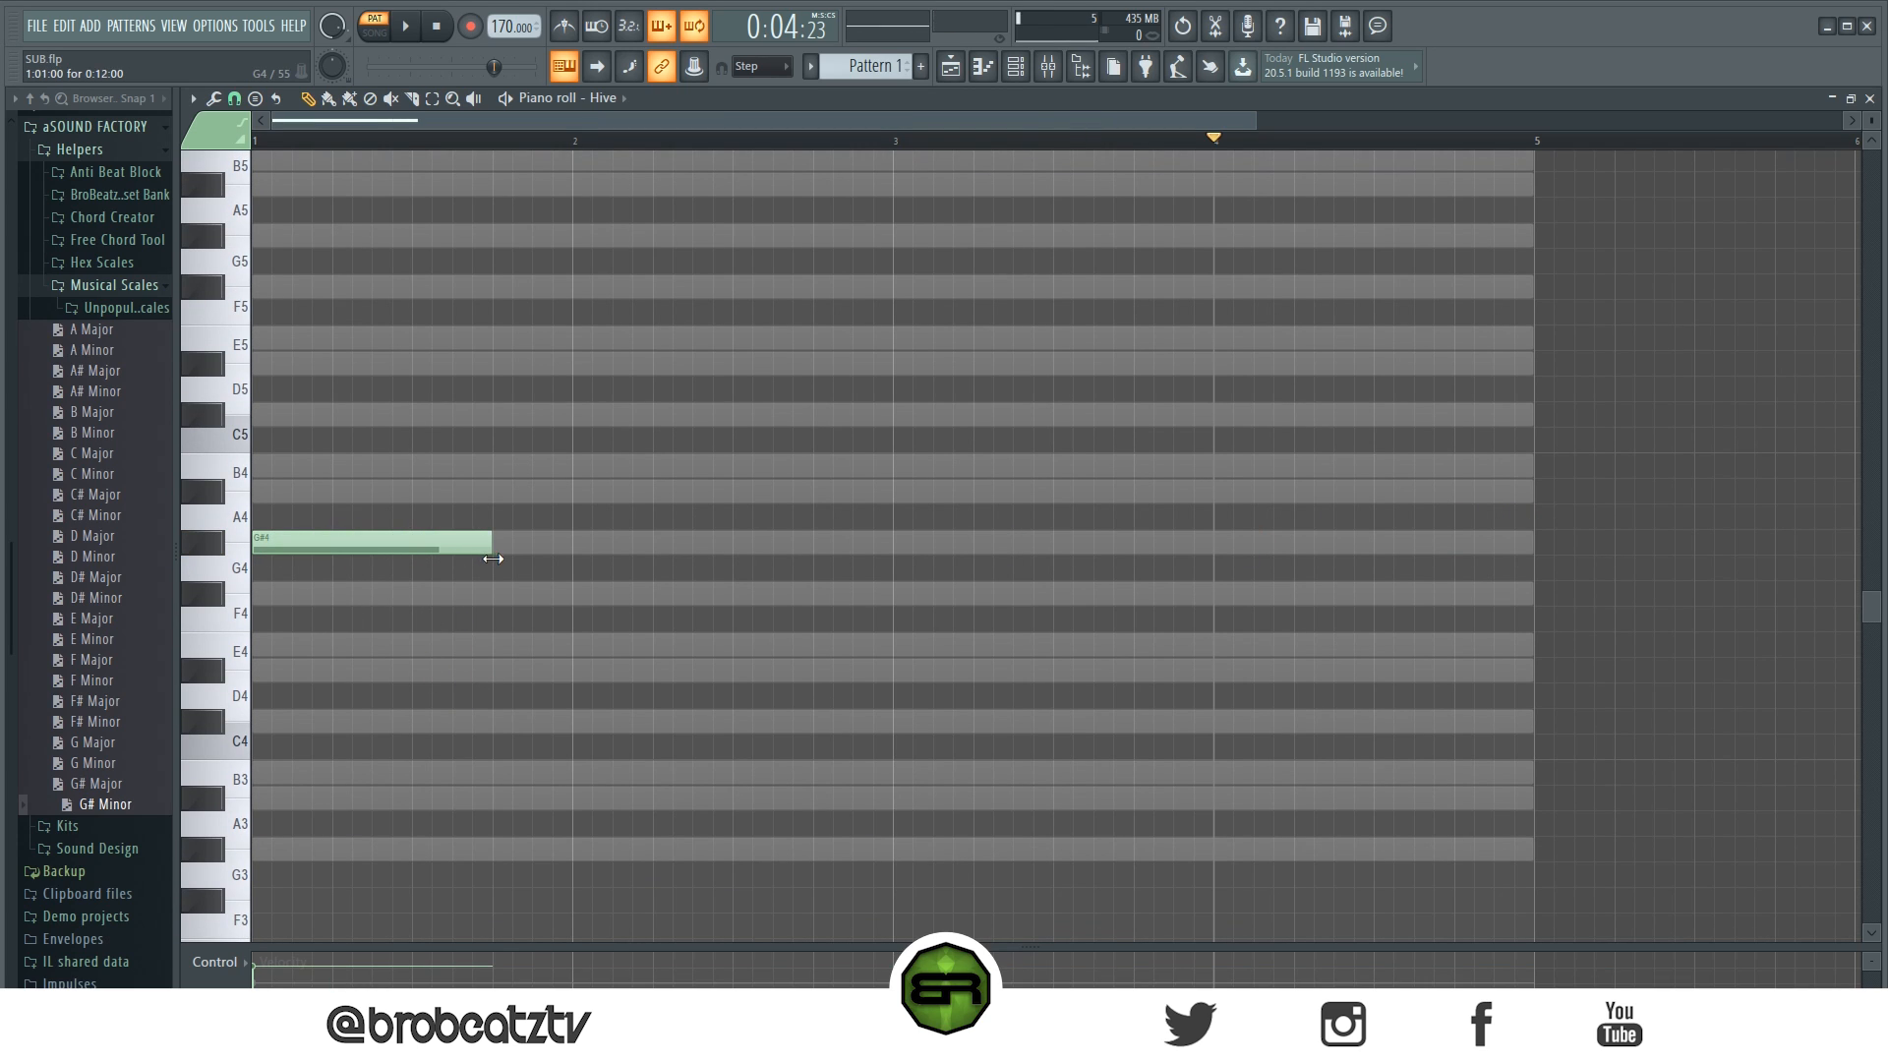
# Step: Add an F#4 note directly after the G#4 note and extend it to the start of bar 3
pyautogui.press('space')
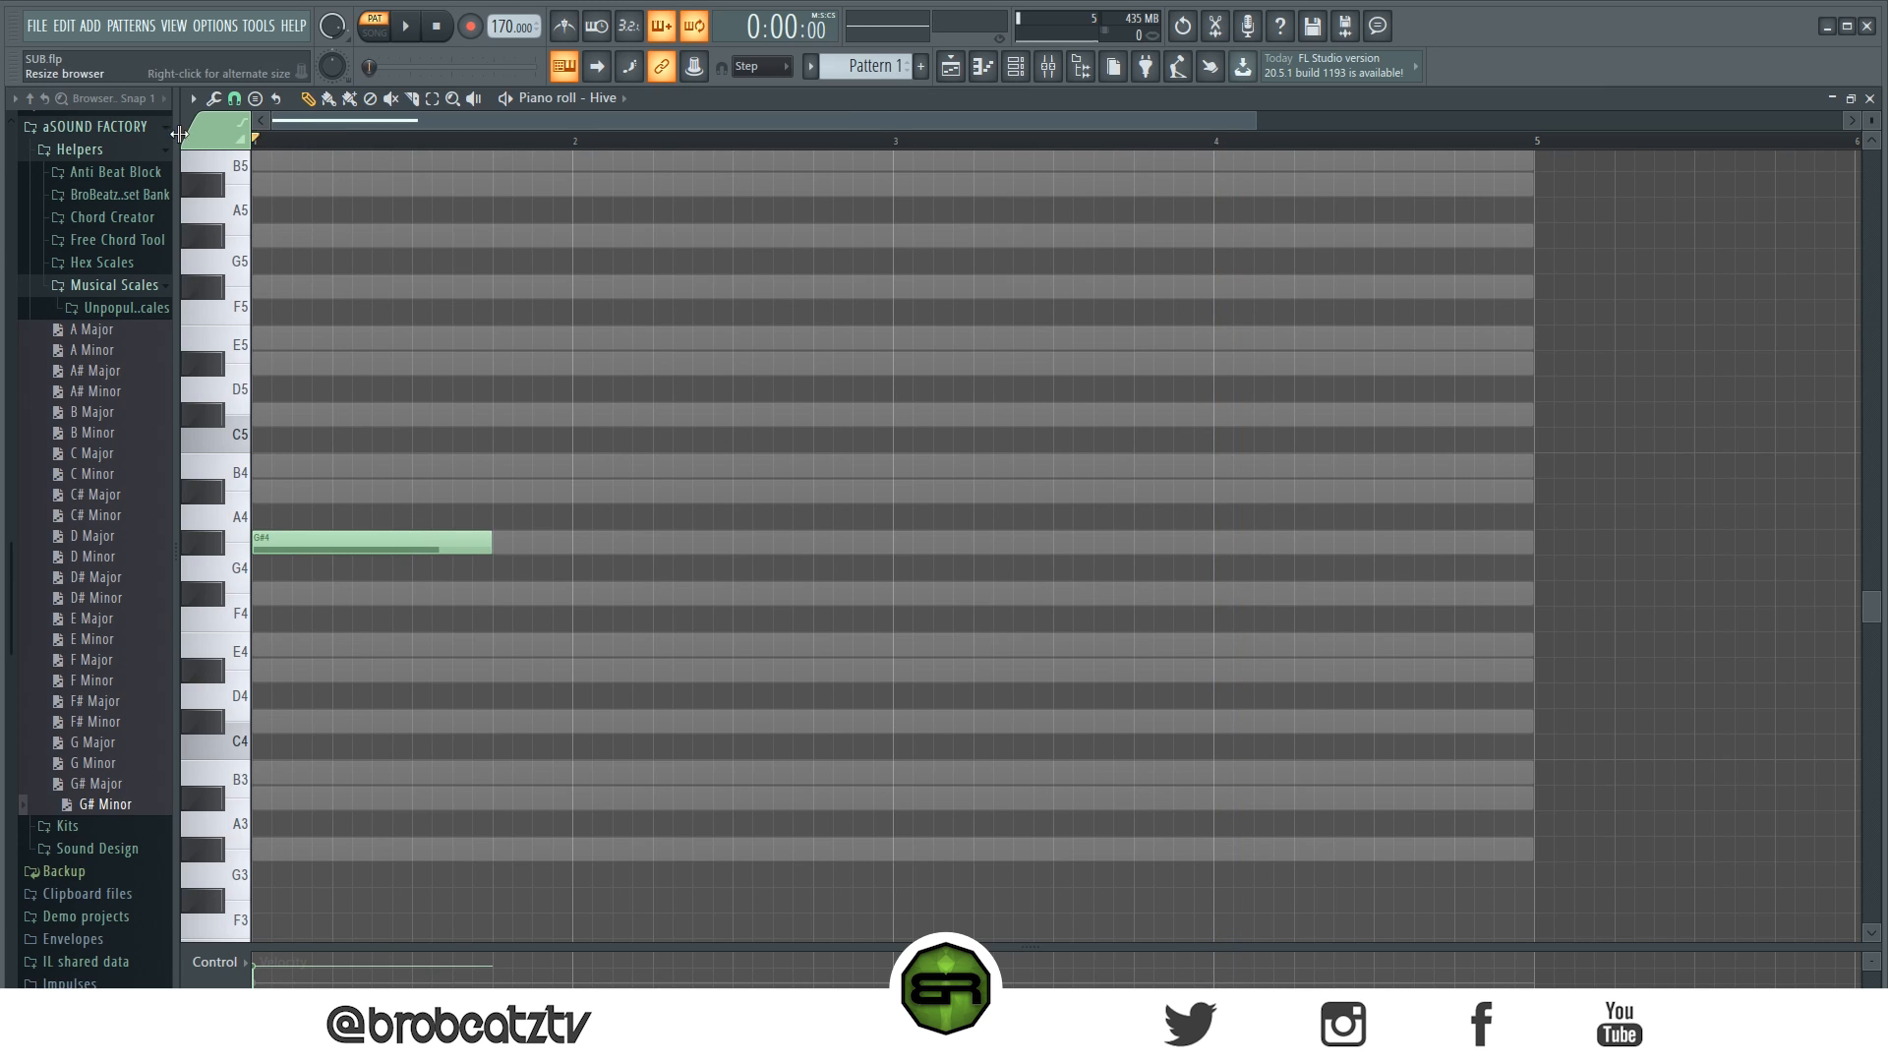
pyautogui.click(500, 593)
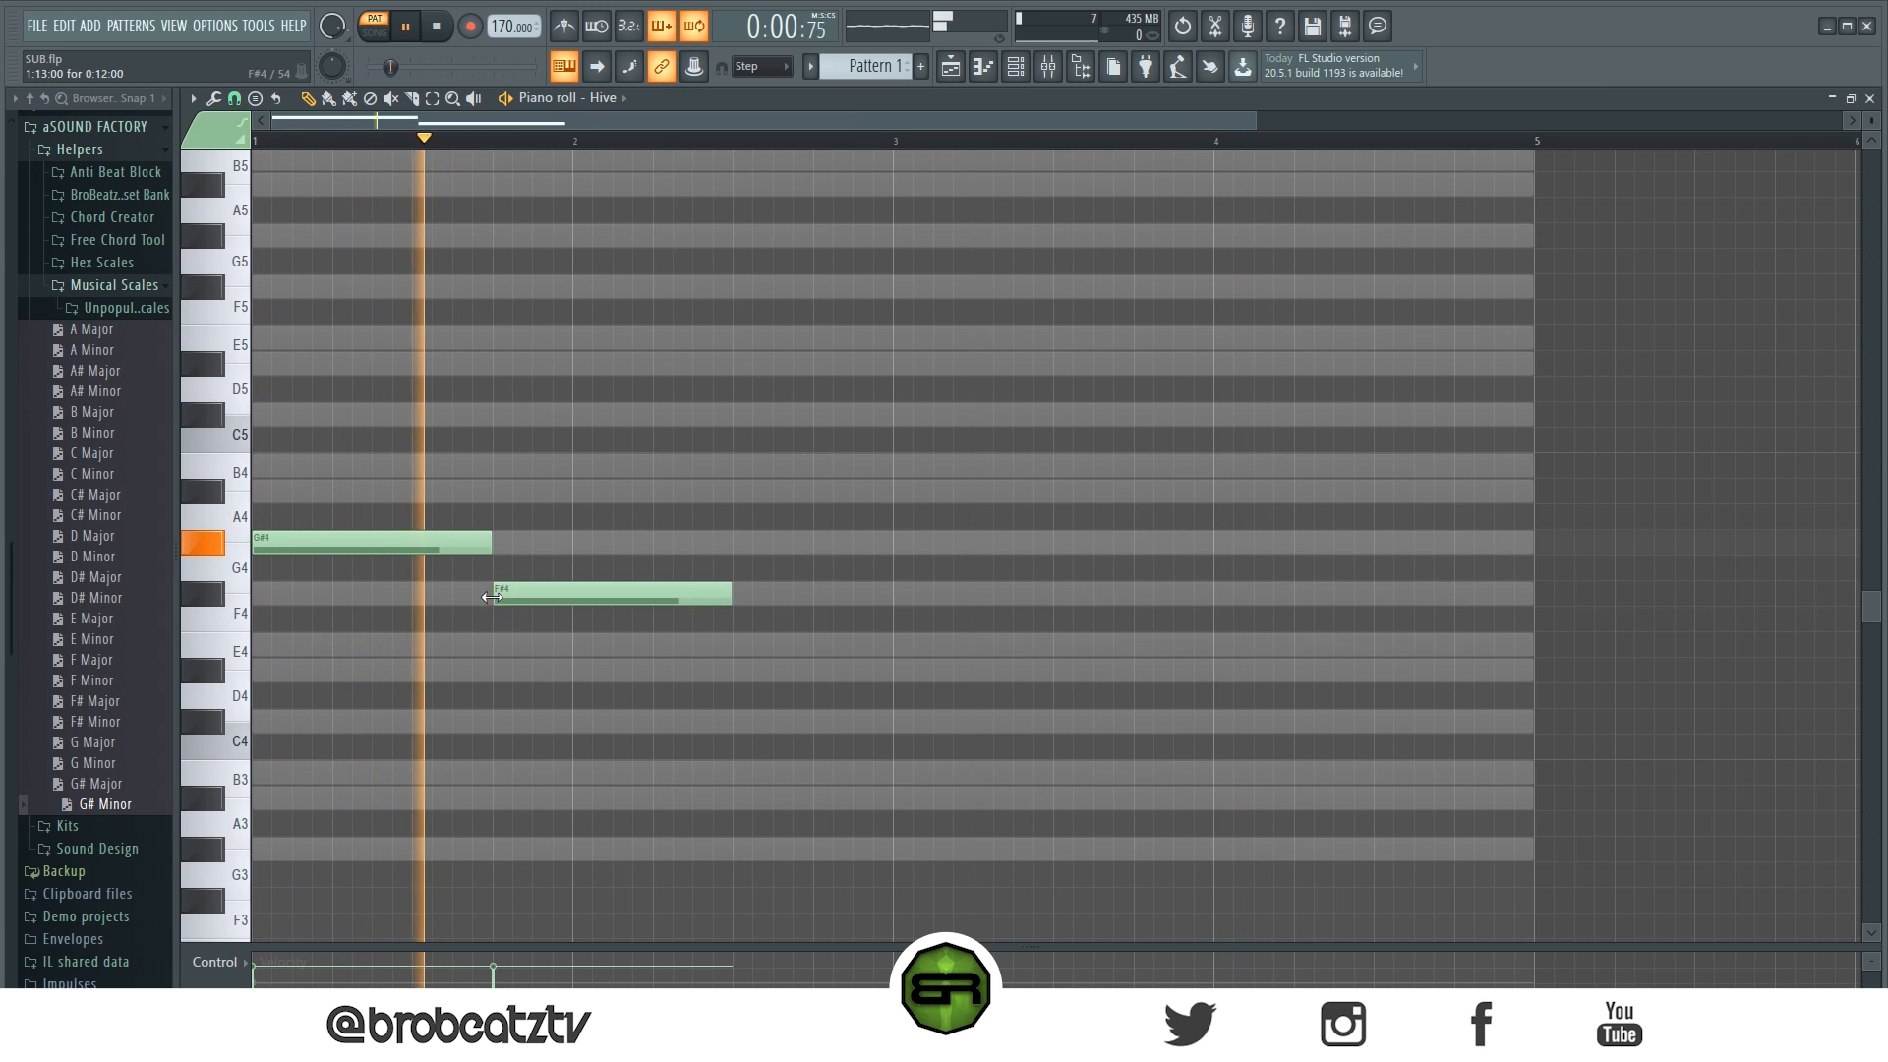
pyautogui.press('space')
pyautogui.moveTo(729, 593); pyautogui.dragTo(899, 608)
# Step: Duplicate the two notes at the start of bar 3, raised three semitones to B4 and A4
pyautogui.moveTo(904, 480); pyautogui.dragTo(278, 654)
pyautogui.press('space')
pyautogui.moveTo(286, 532); pyautogui.dragTo(928, 457)
pyautogui.press('space')
pyautogui.press('space')
pyautogui.click(1108, 560)
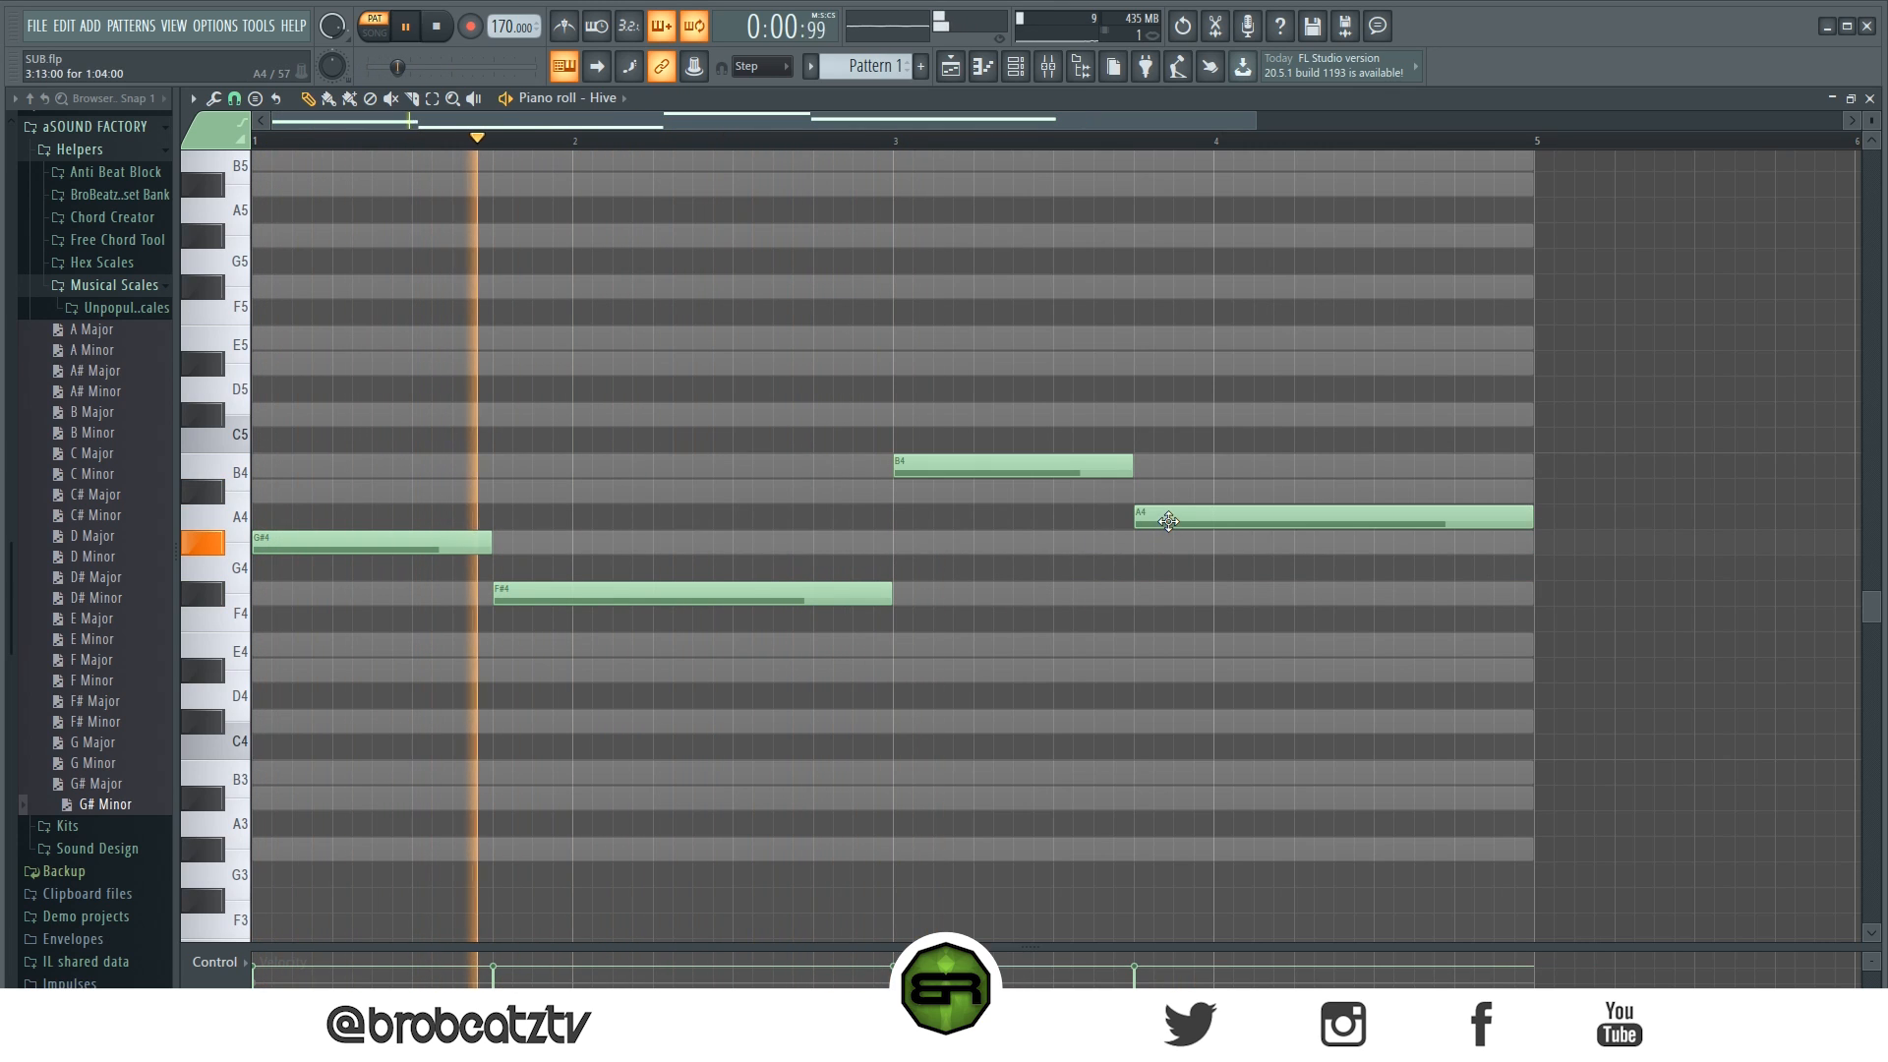
# Step: Play back the melody and move its last note to C#5, trying A#4 as an alternative pitch
pyautogui.moveTo(1173, 515); pyautogui.dragTo(1183, 407)
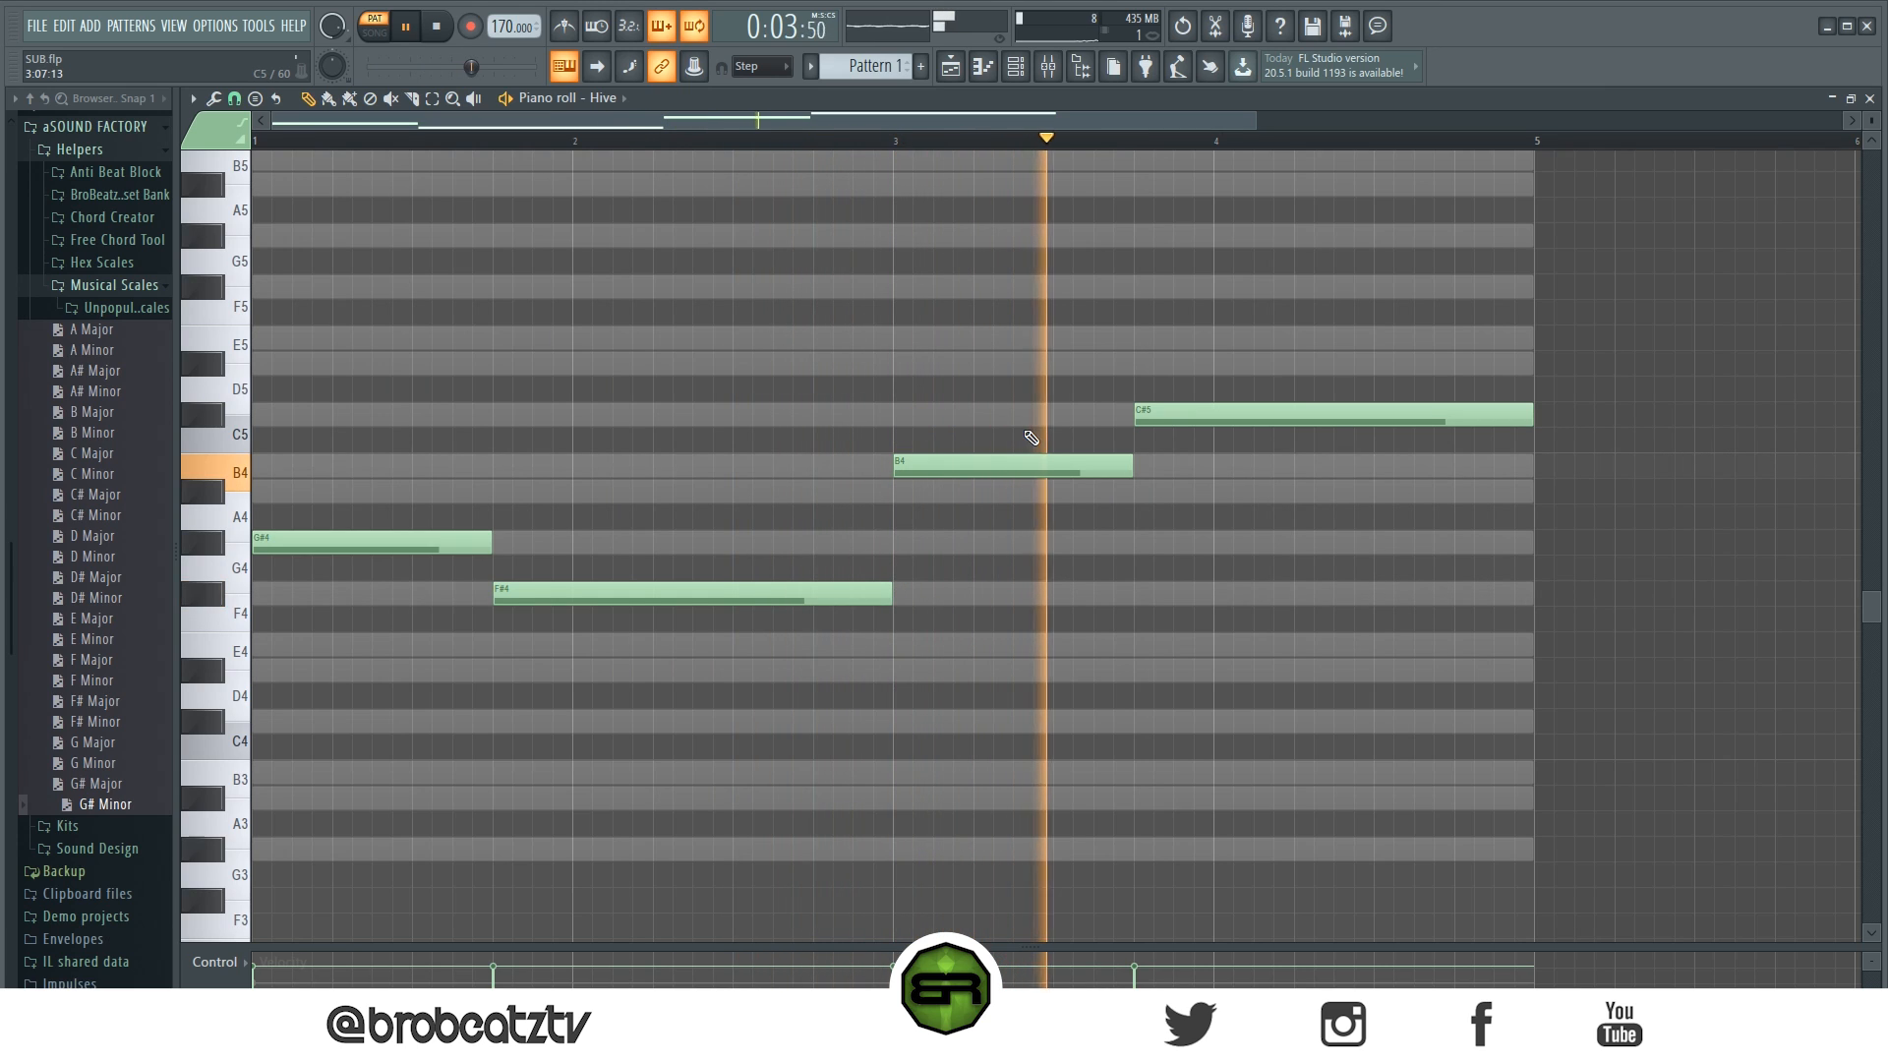
pyautogui.press('space')
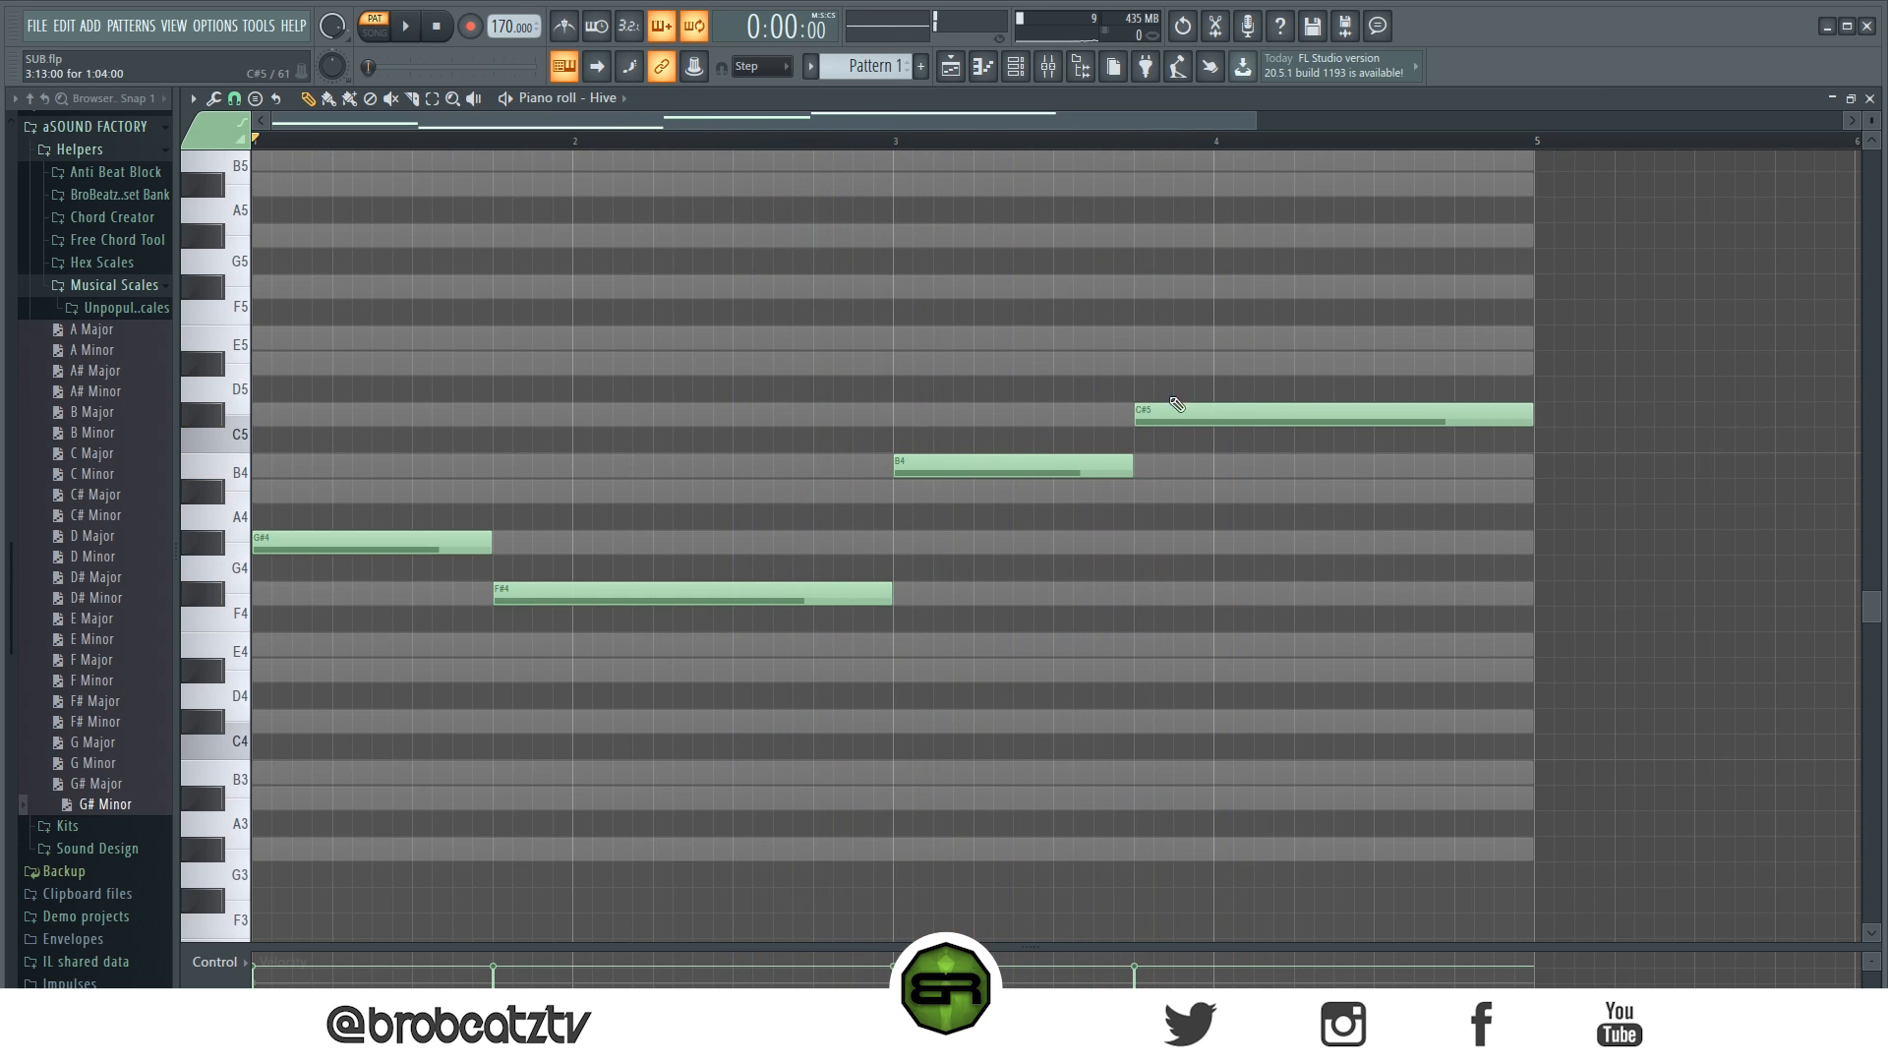
pyautogui.moveTo(1166, 414); pyautogui.dragTo(1176, 490)
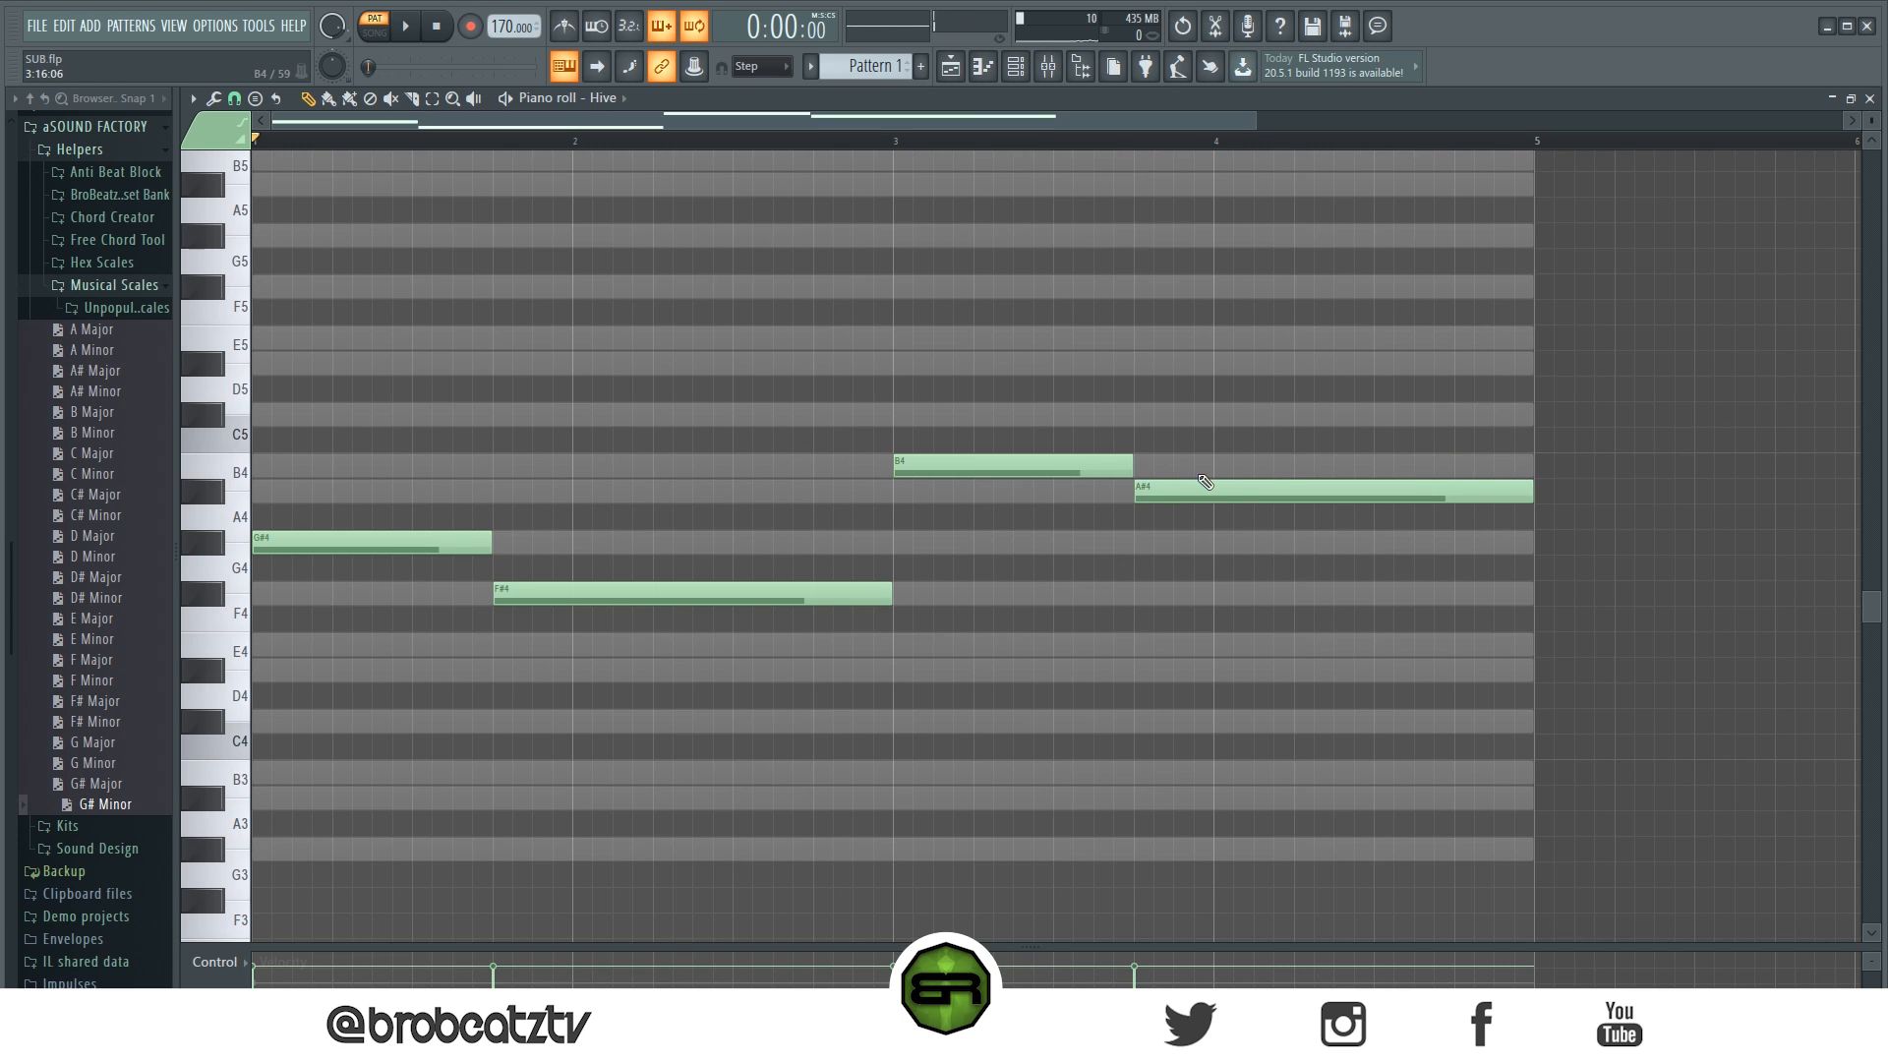
pyautogui.moveTo(1196, 490); pyautogui.dragTo(1195, 413)
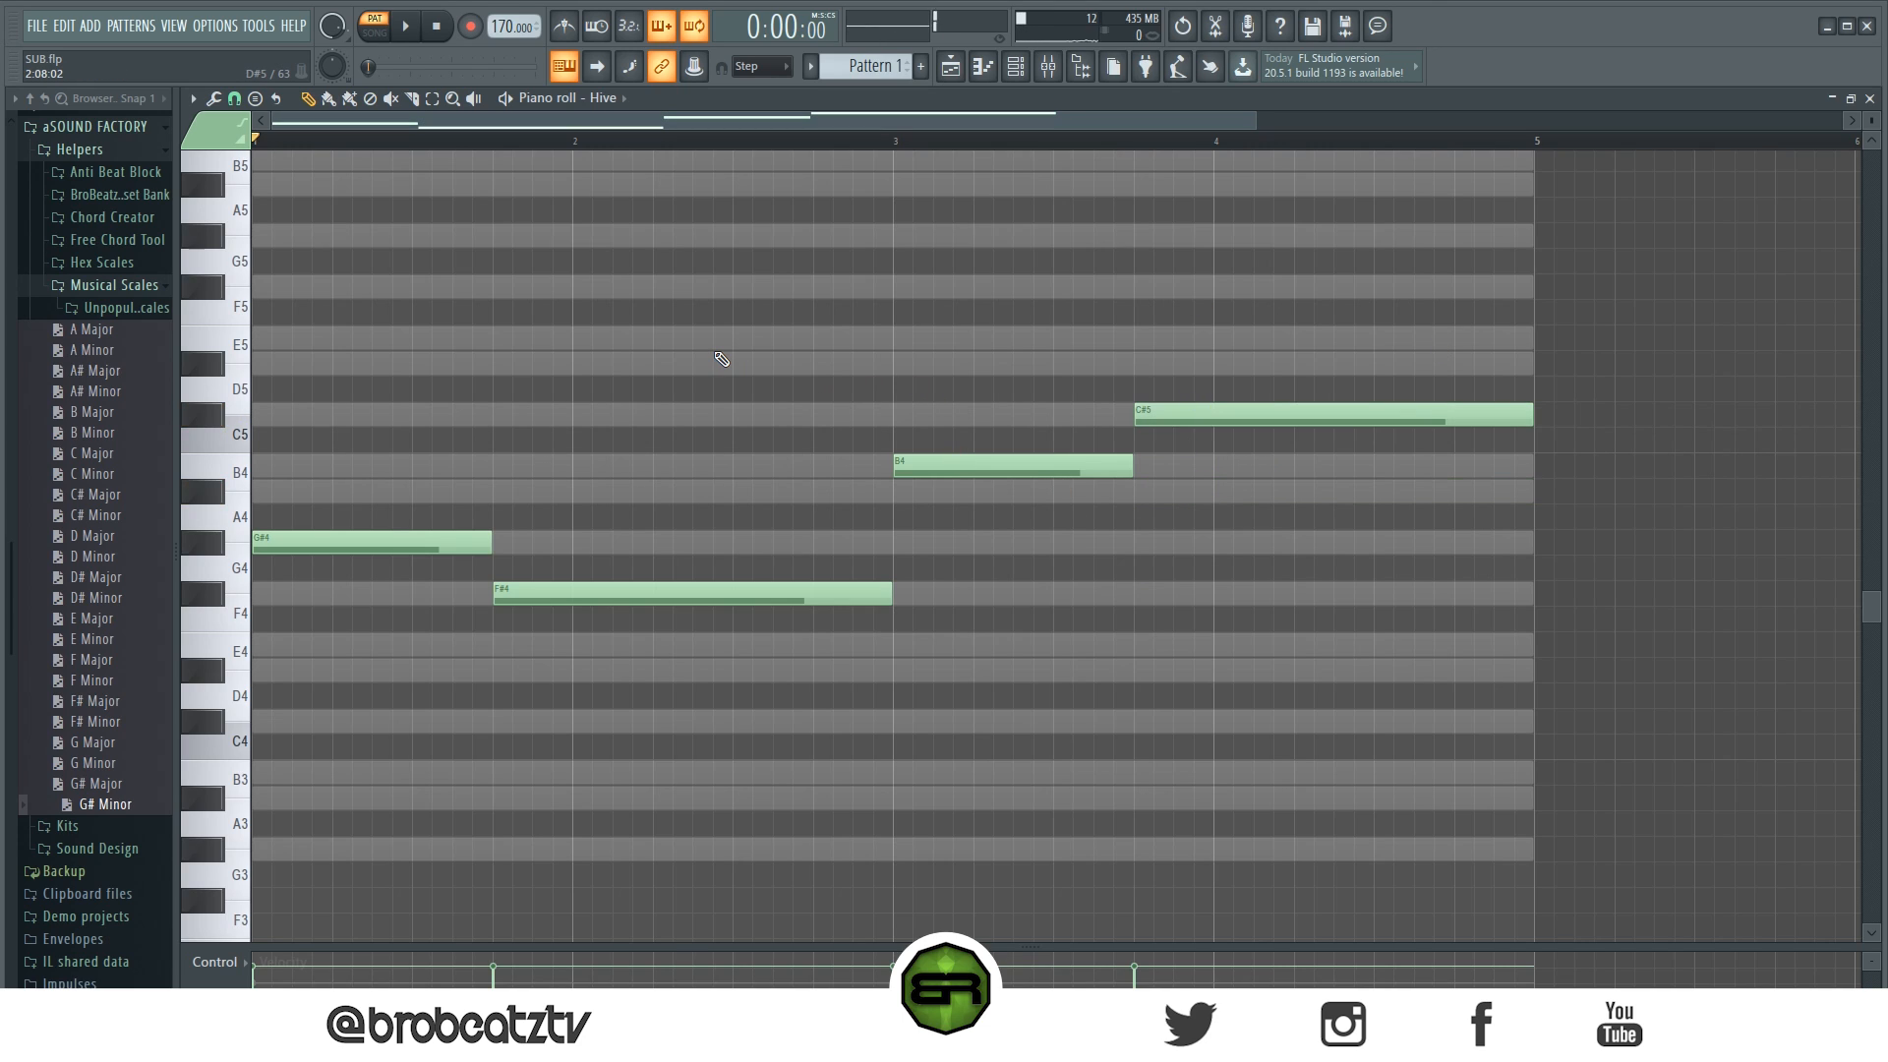
# Step: Stack two copies of all four notes above the originals, starting on B4 and D#5, to build minor triads
pyautogui.scroll(3, 931, 213)
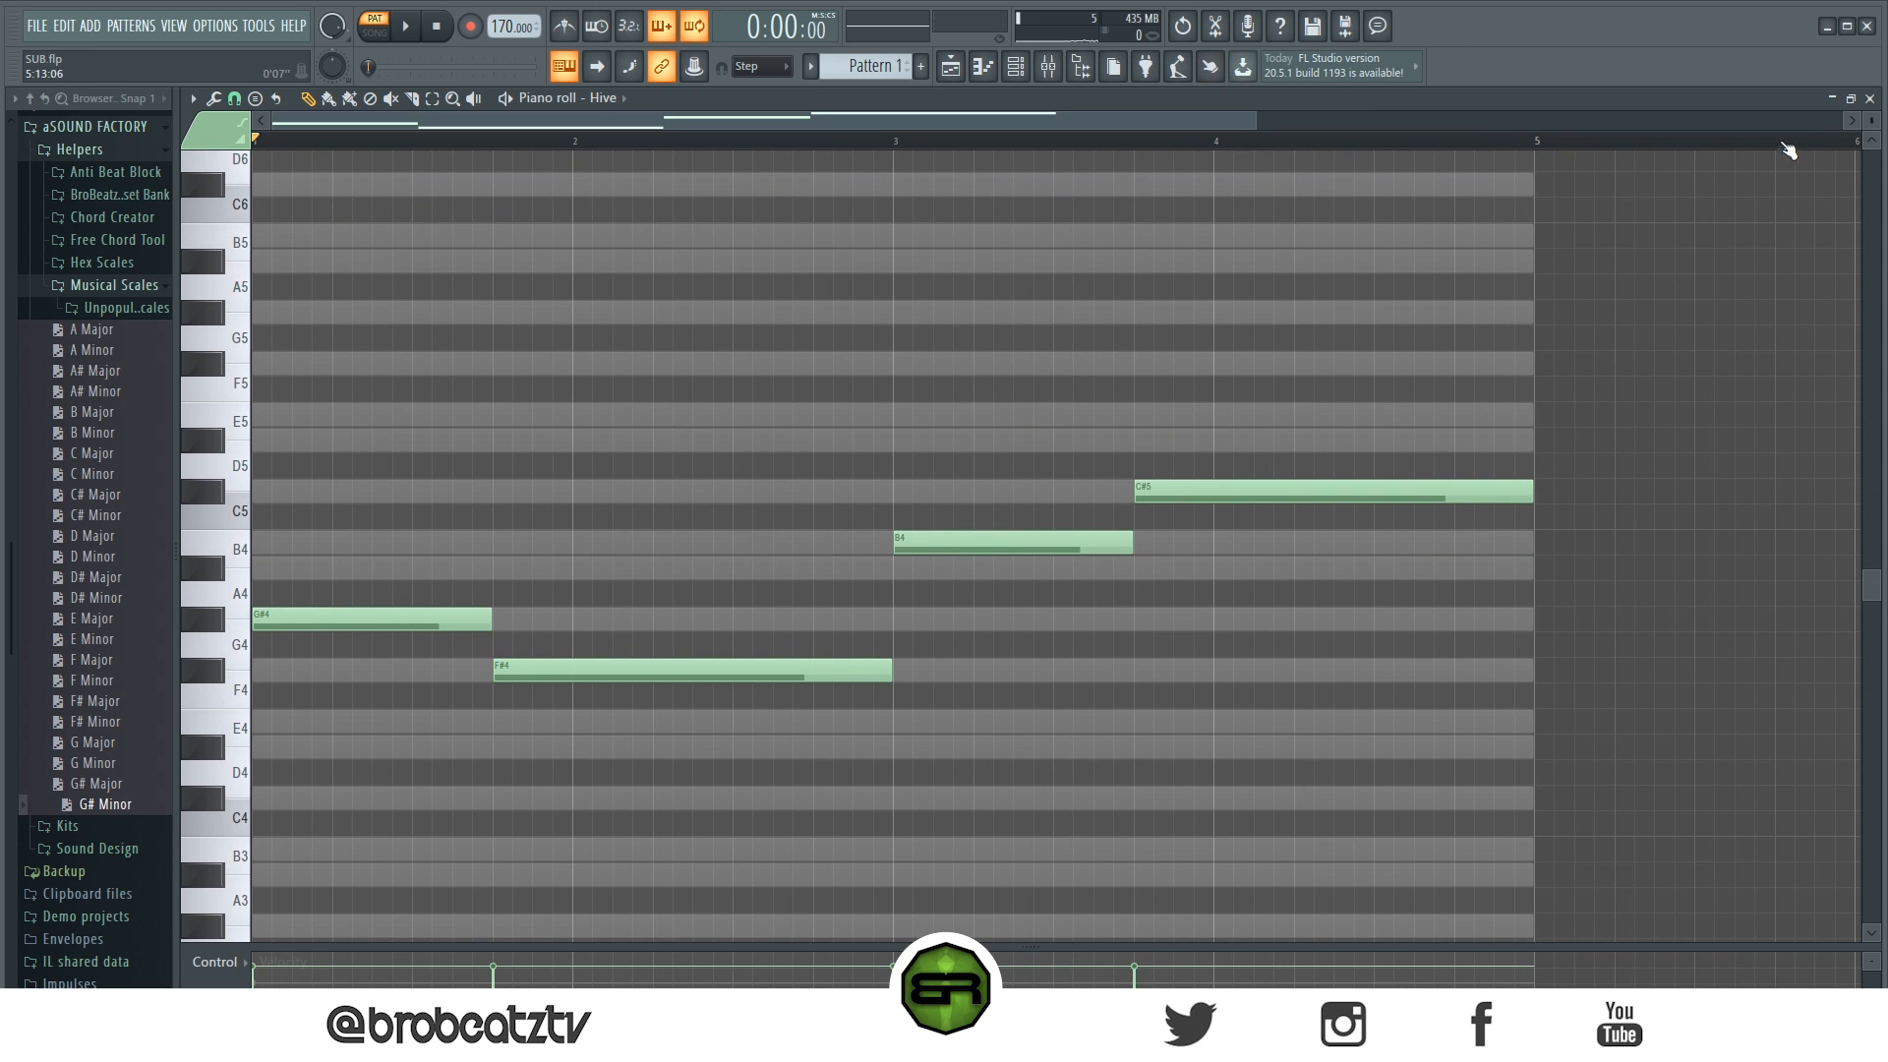
pyautogui.moveTo(1873, 139); pyautogui.dragTo(1872, 119)
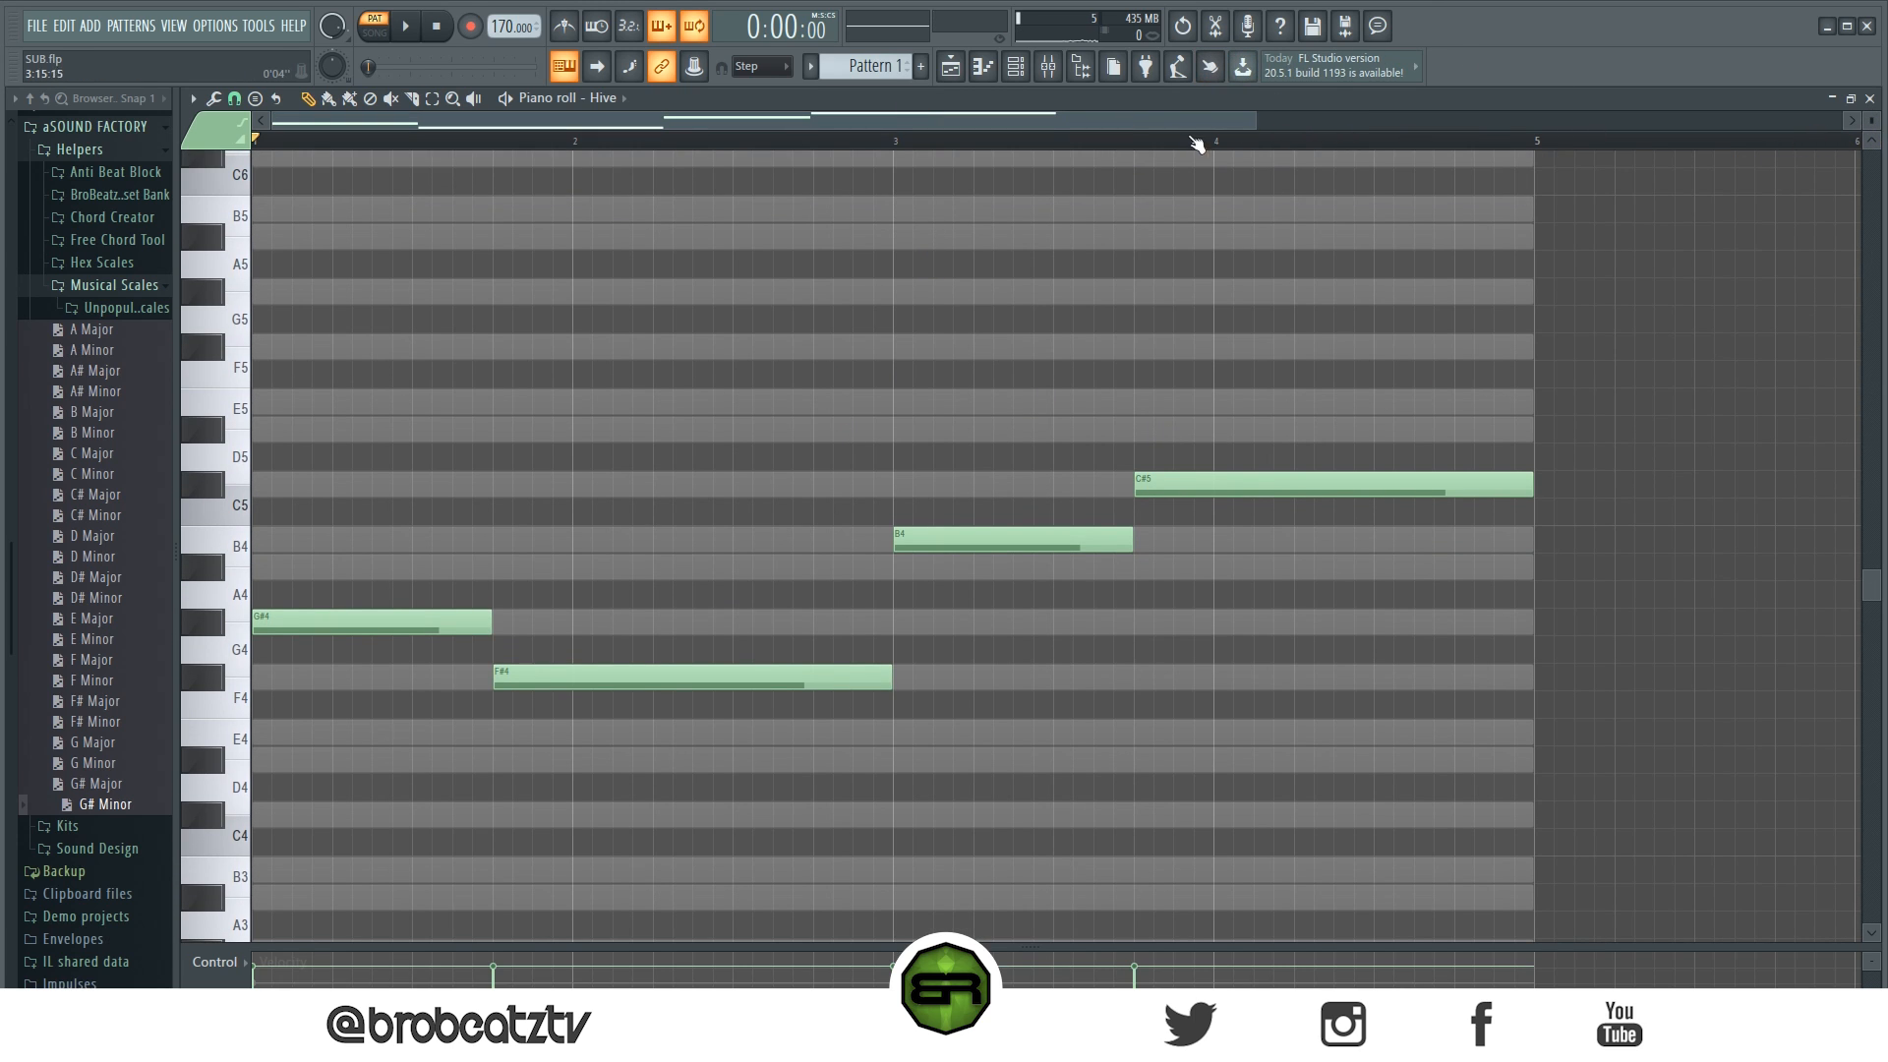
pyautogui.moveTo(1253, 120); pyautogui.dragTo(1065, 120)
pyautogui.moveTo(1661, 392); pyautogui.dragTo(446, 744)
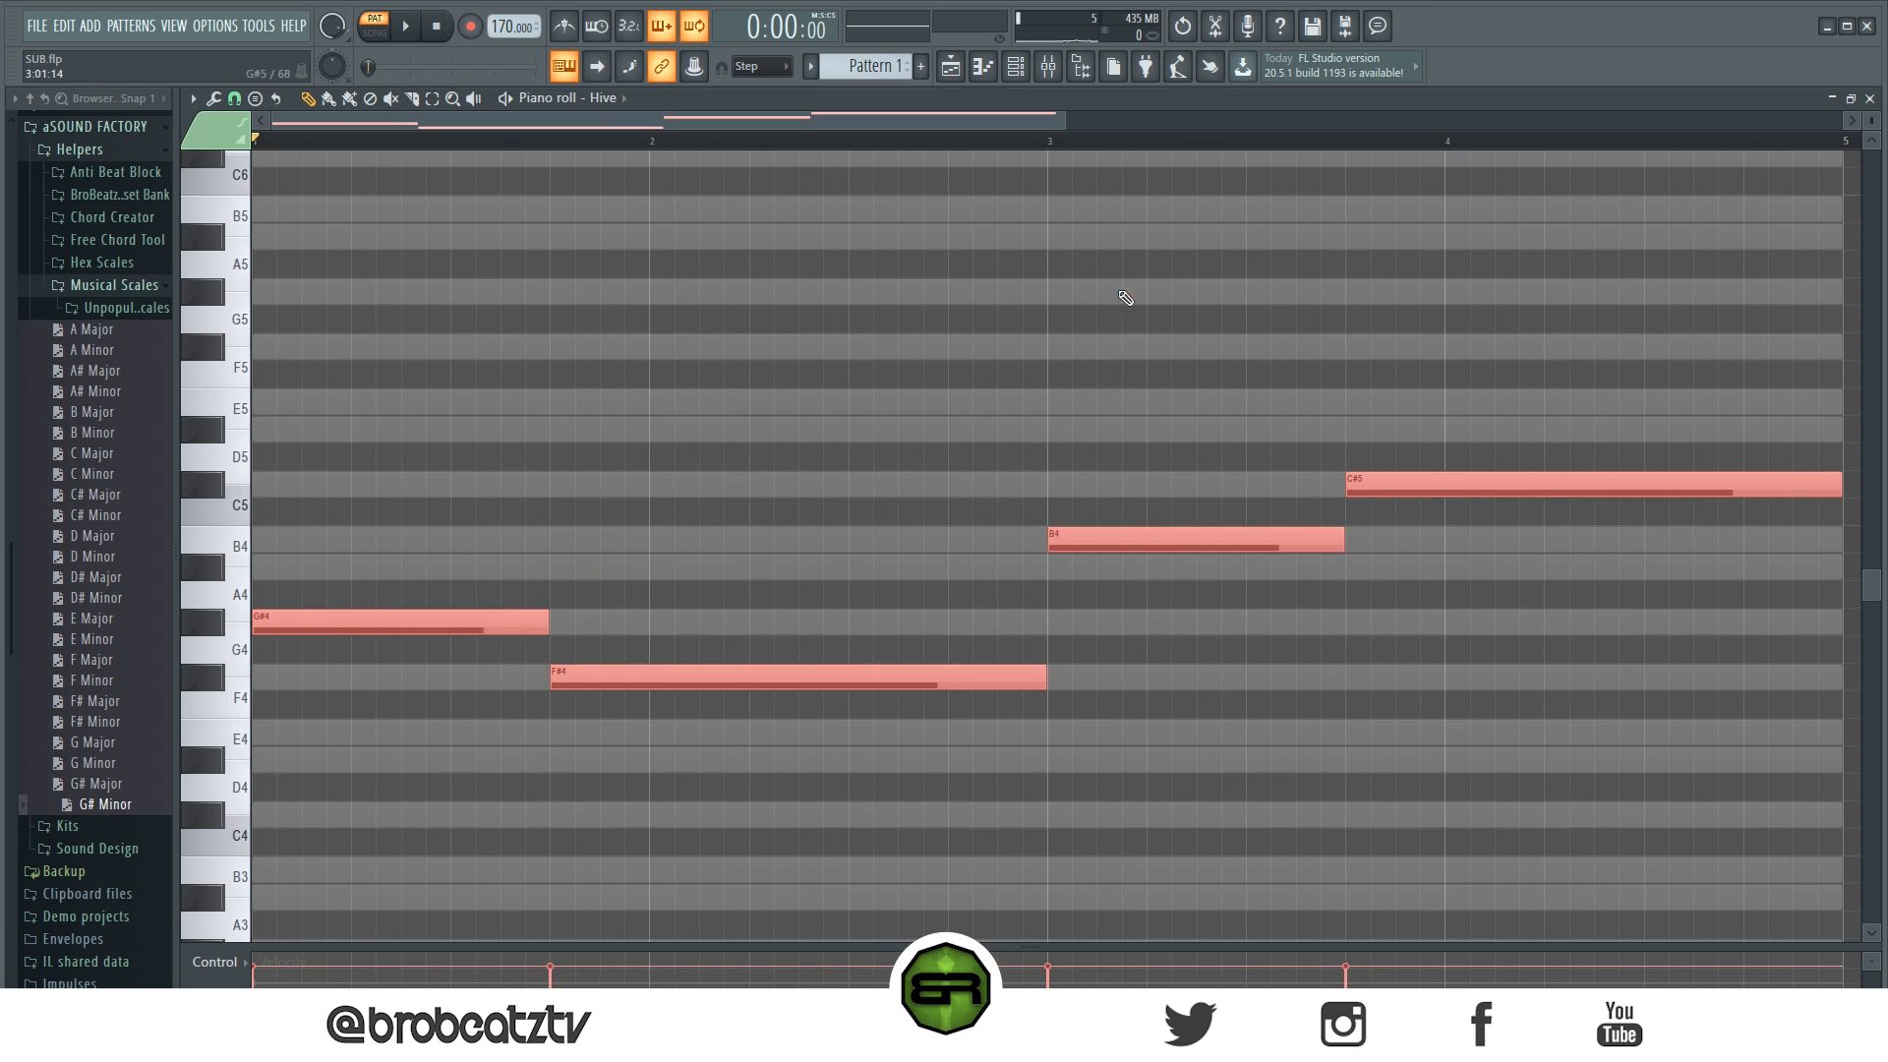
pyautogui.moveTo(370, 626); pyautogui.dragTo(362, 537)
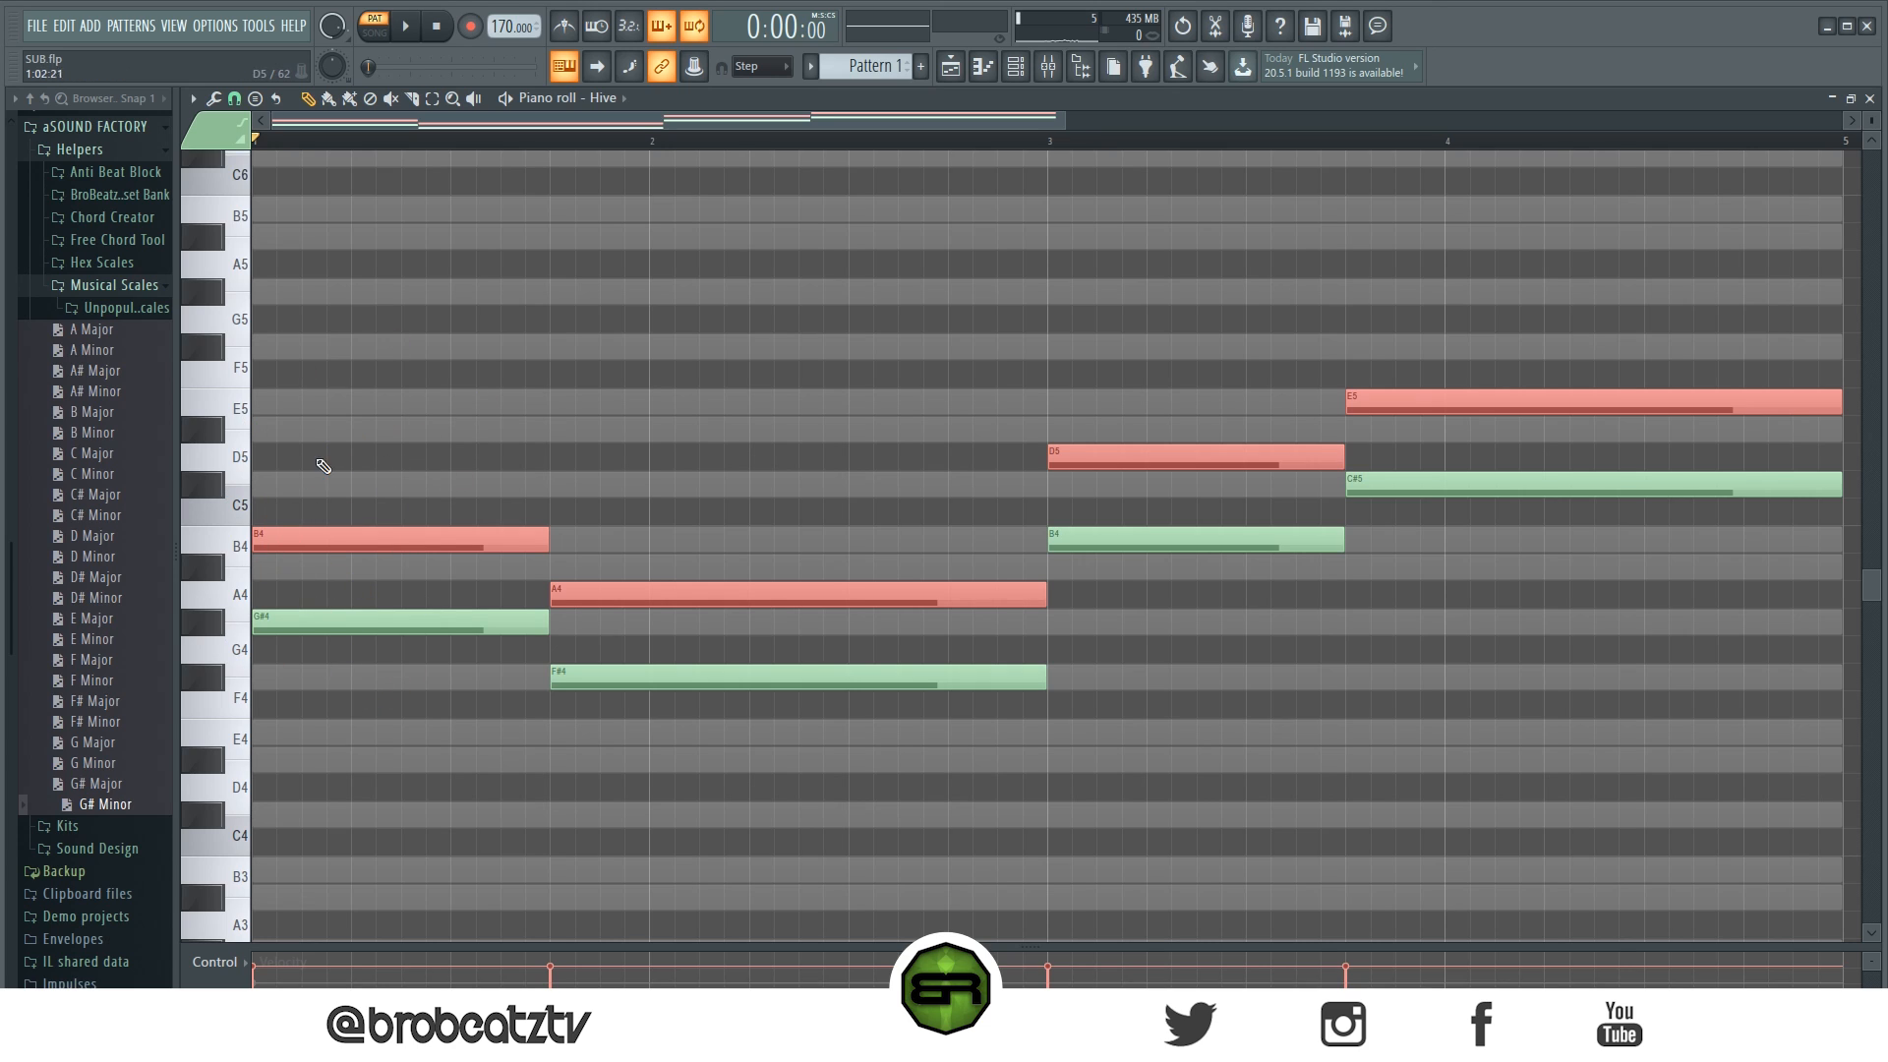
pyautogui.moveTo(314, 538); pyautogui.dragTo(315, 427)
pyautogui.click(443, 784)
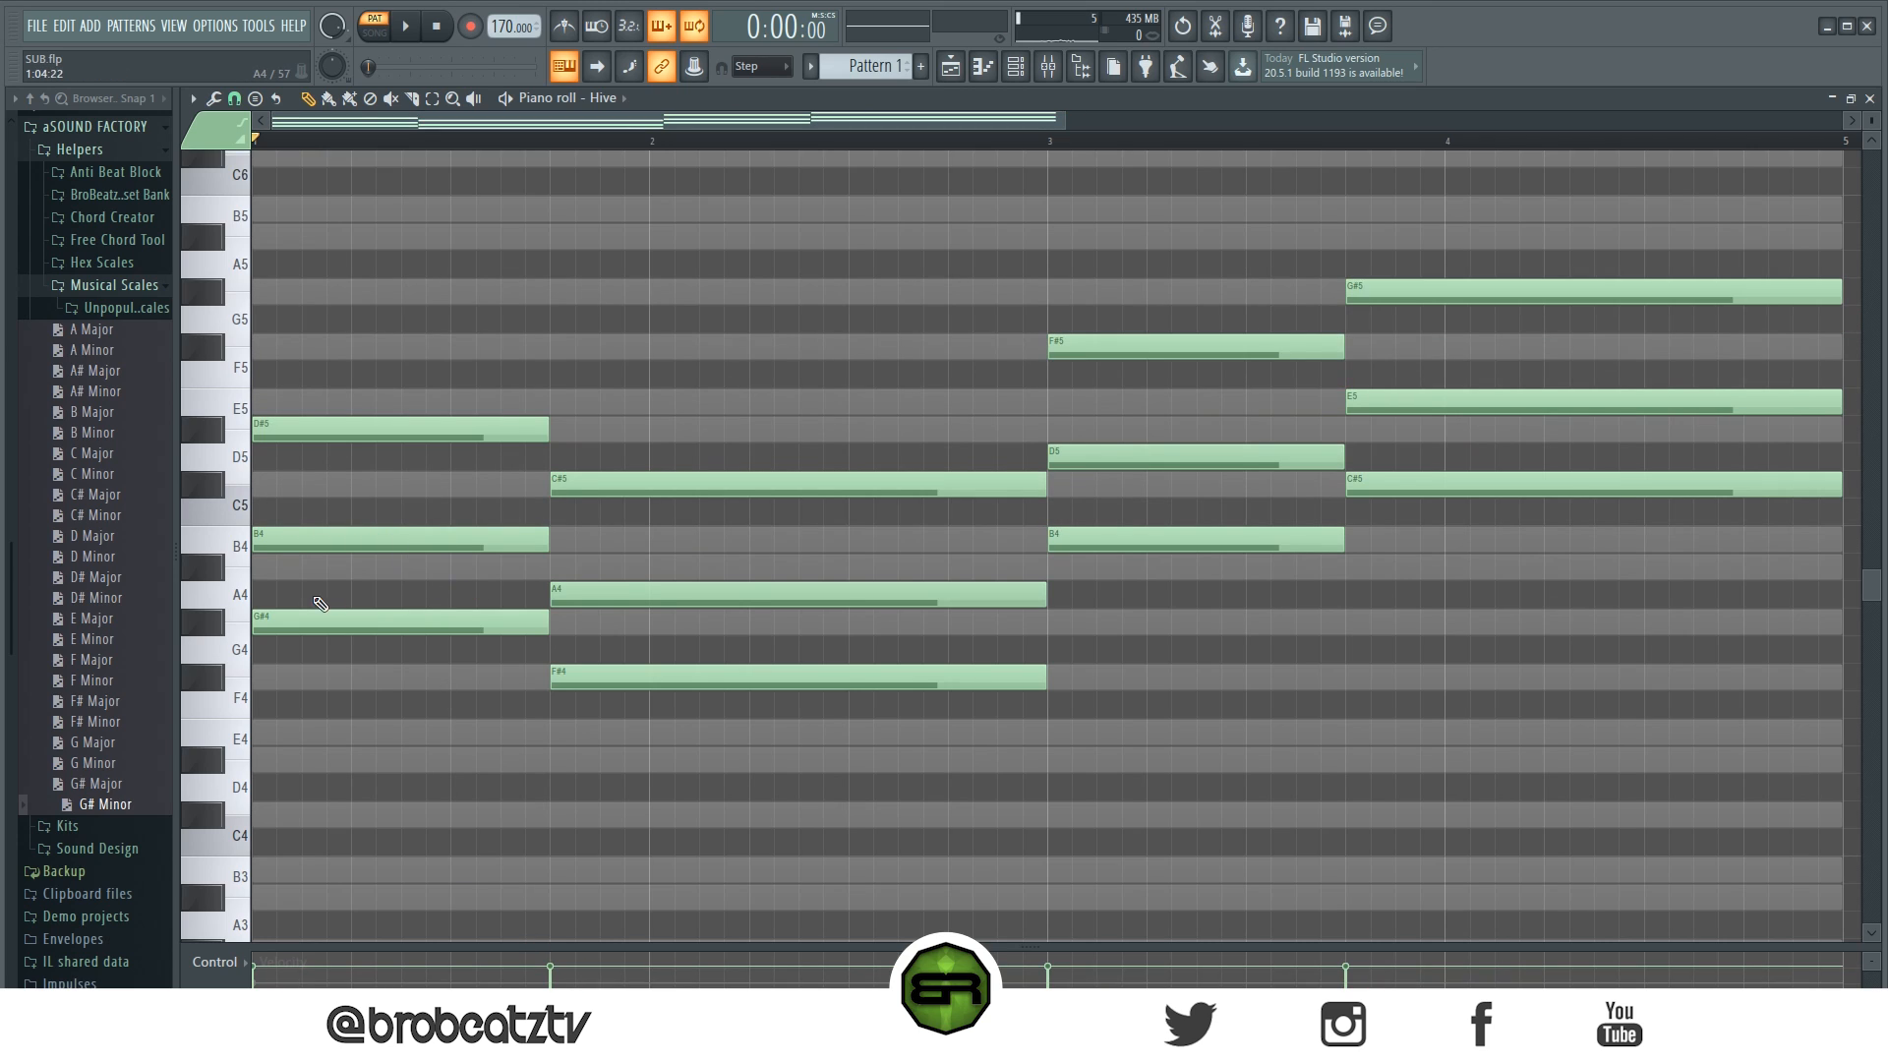
# Step: Raise the second chord's middle note to A#4 and the third chord's to D#5, and play back the progression
pyautogui.doubleClick(243, 602)
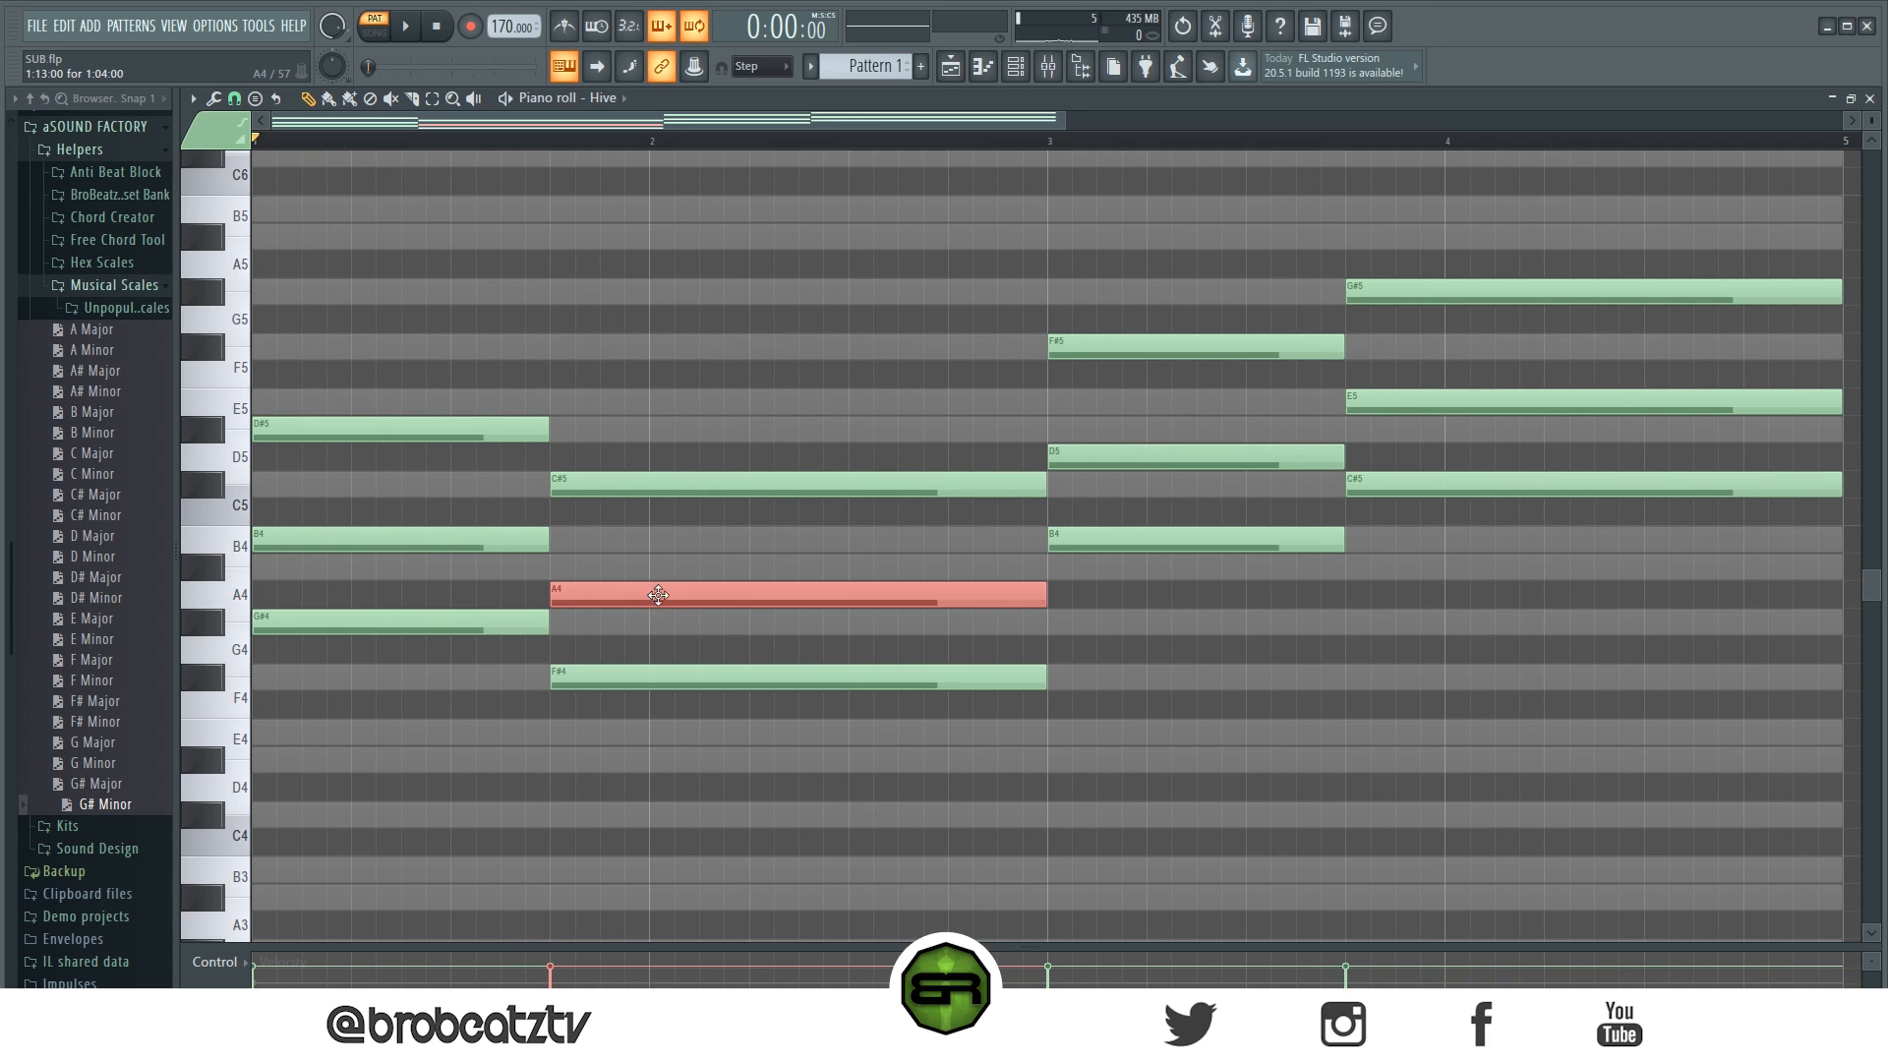
pyautogui.moveTo(658, 594); pyautogui.dragTo(658, 566)
pyautogui.moveTo(1131, 456); pyautogui.dragTo(1126, 426)
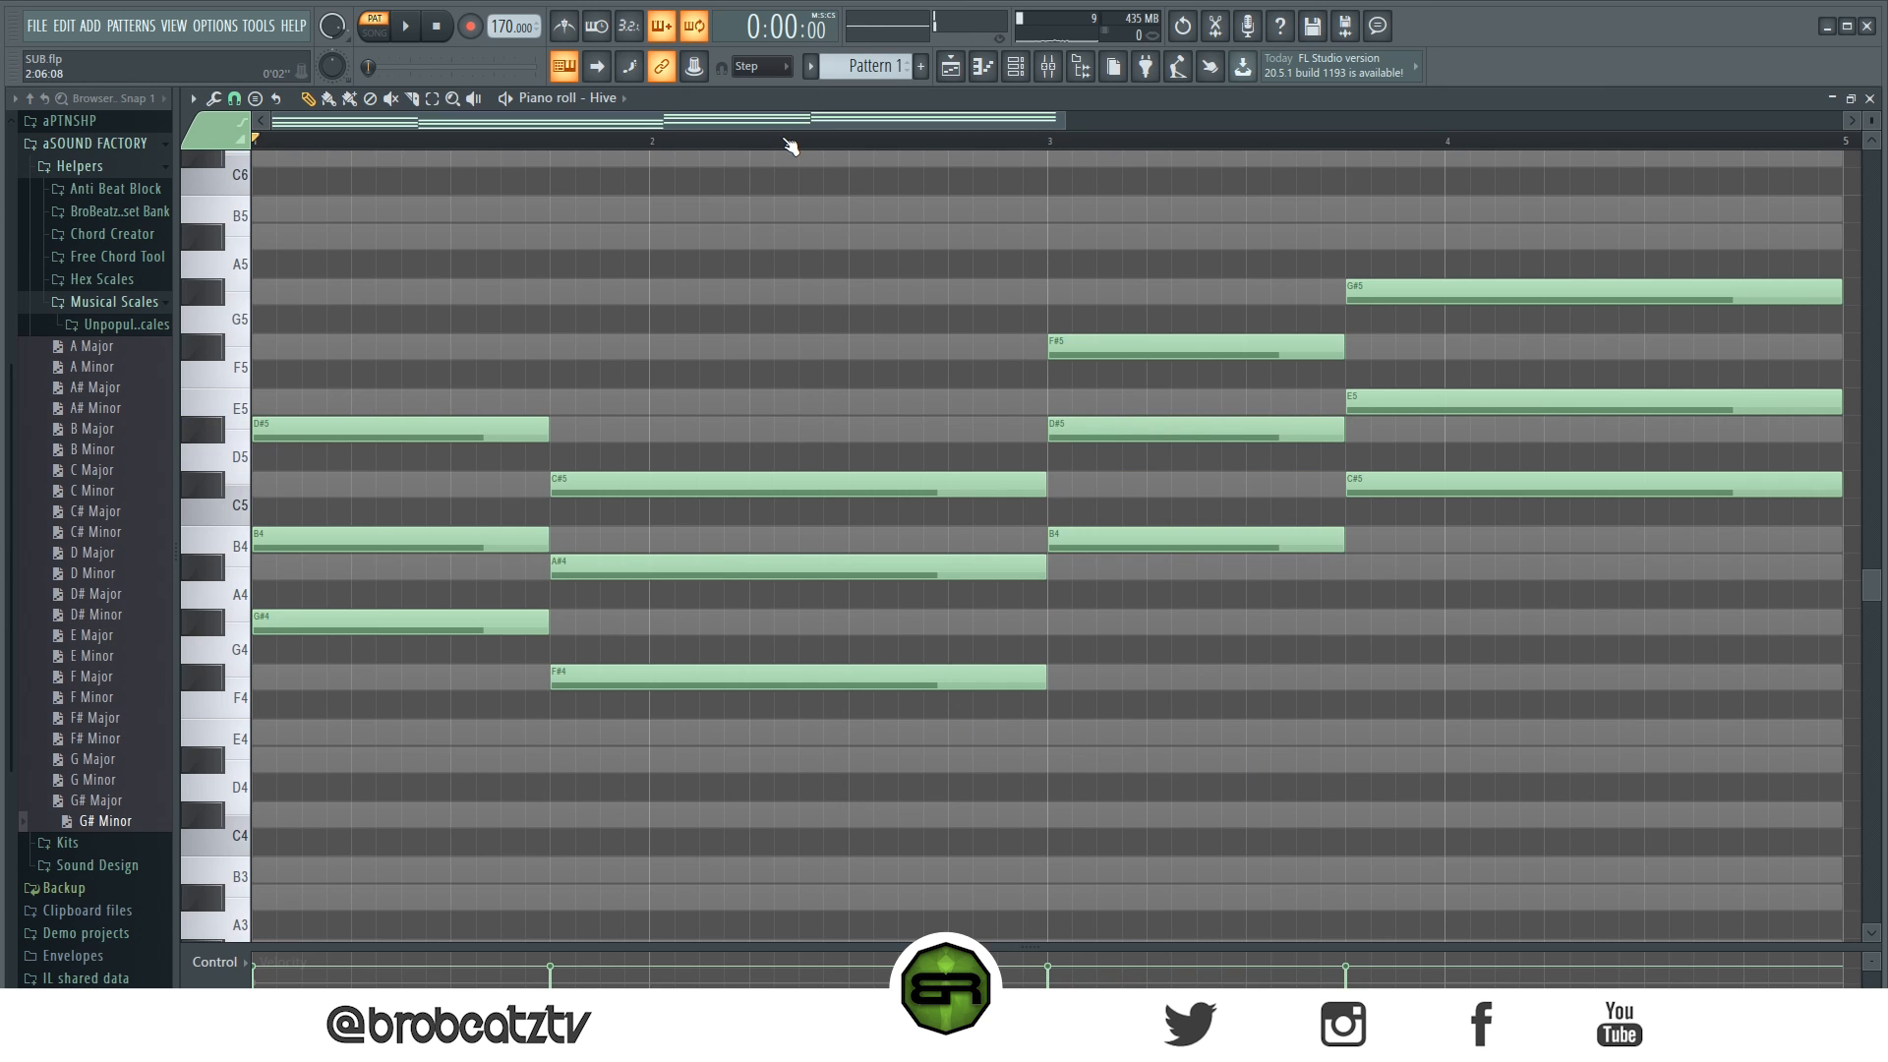
pyautogui.press('space')
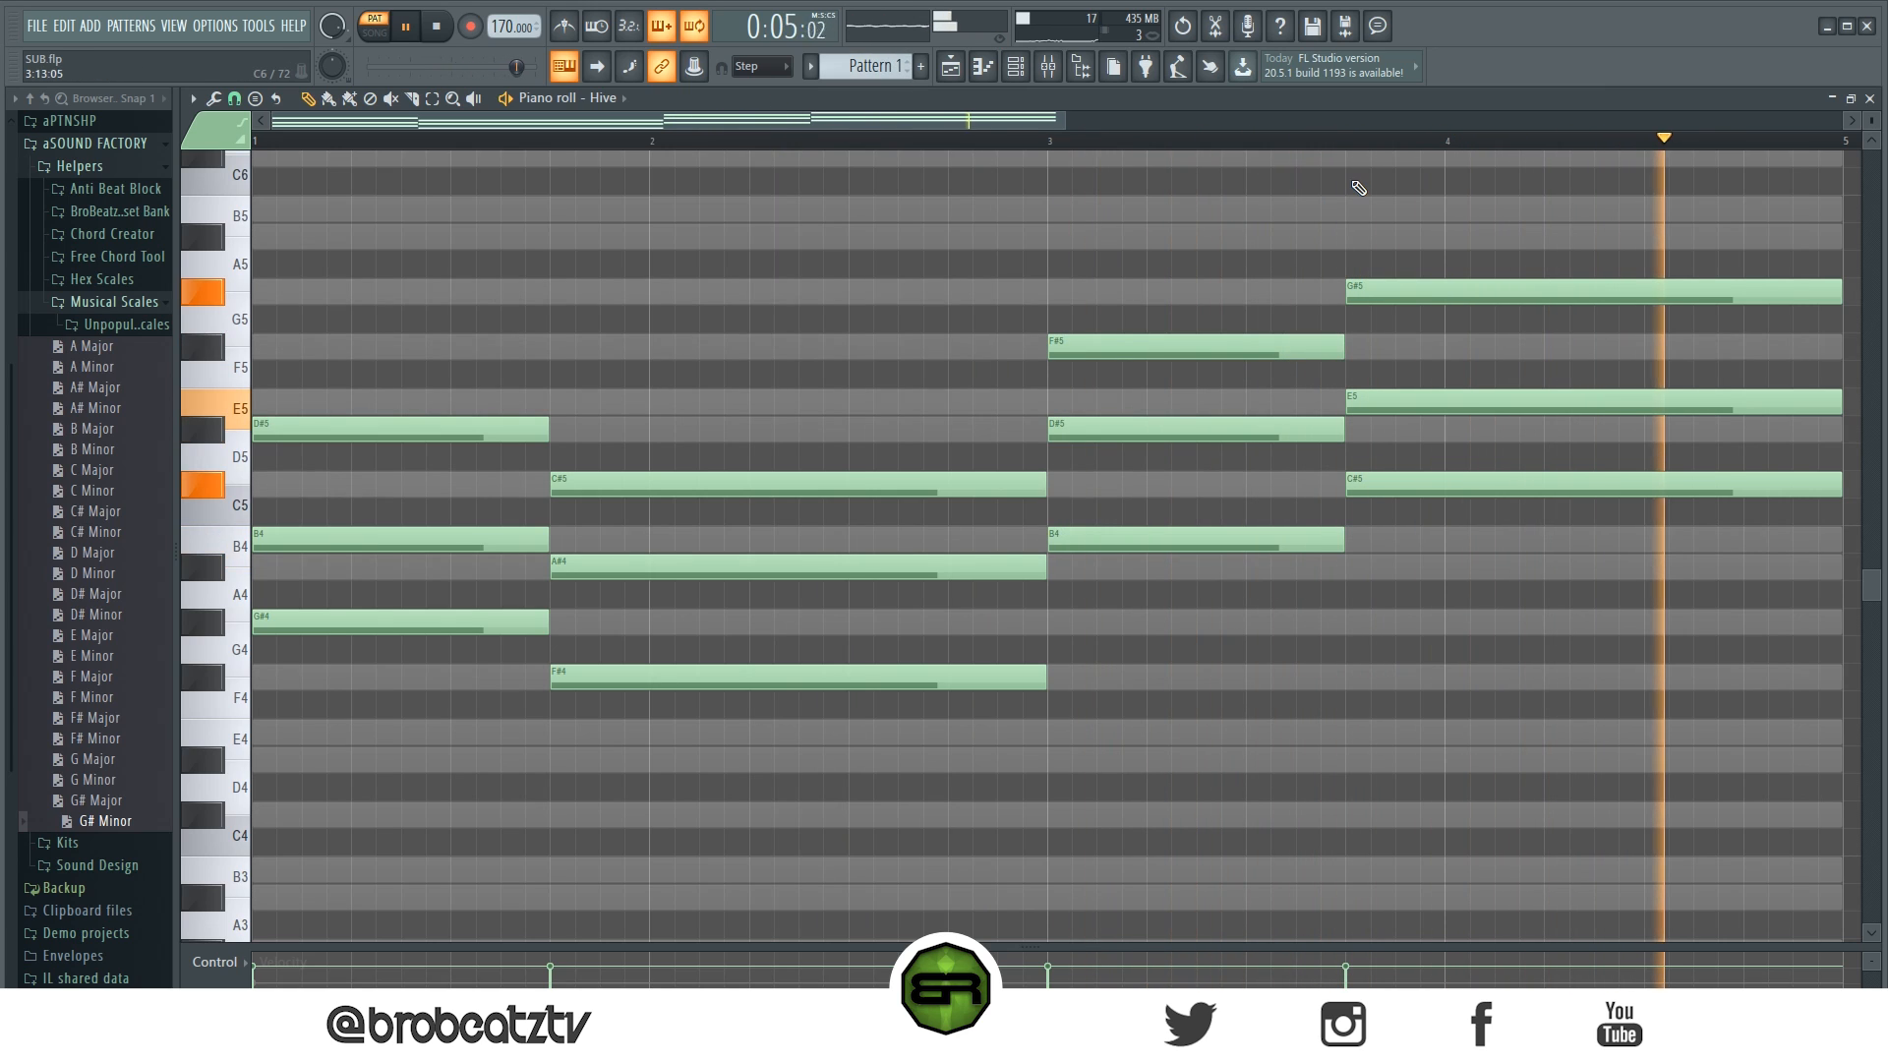
pyautogui.press('space')
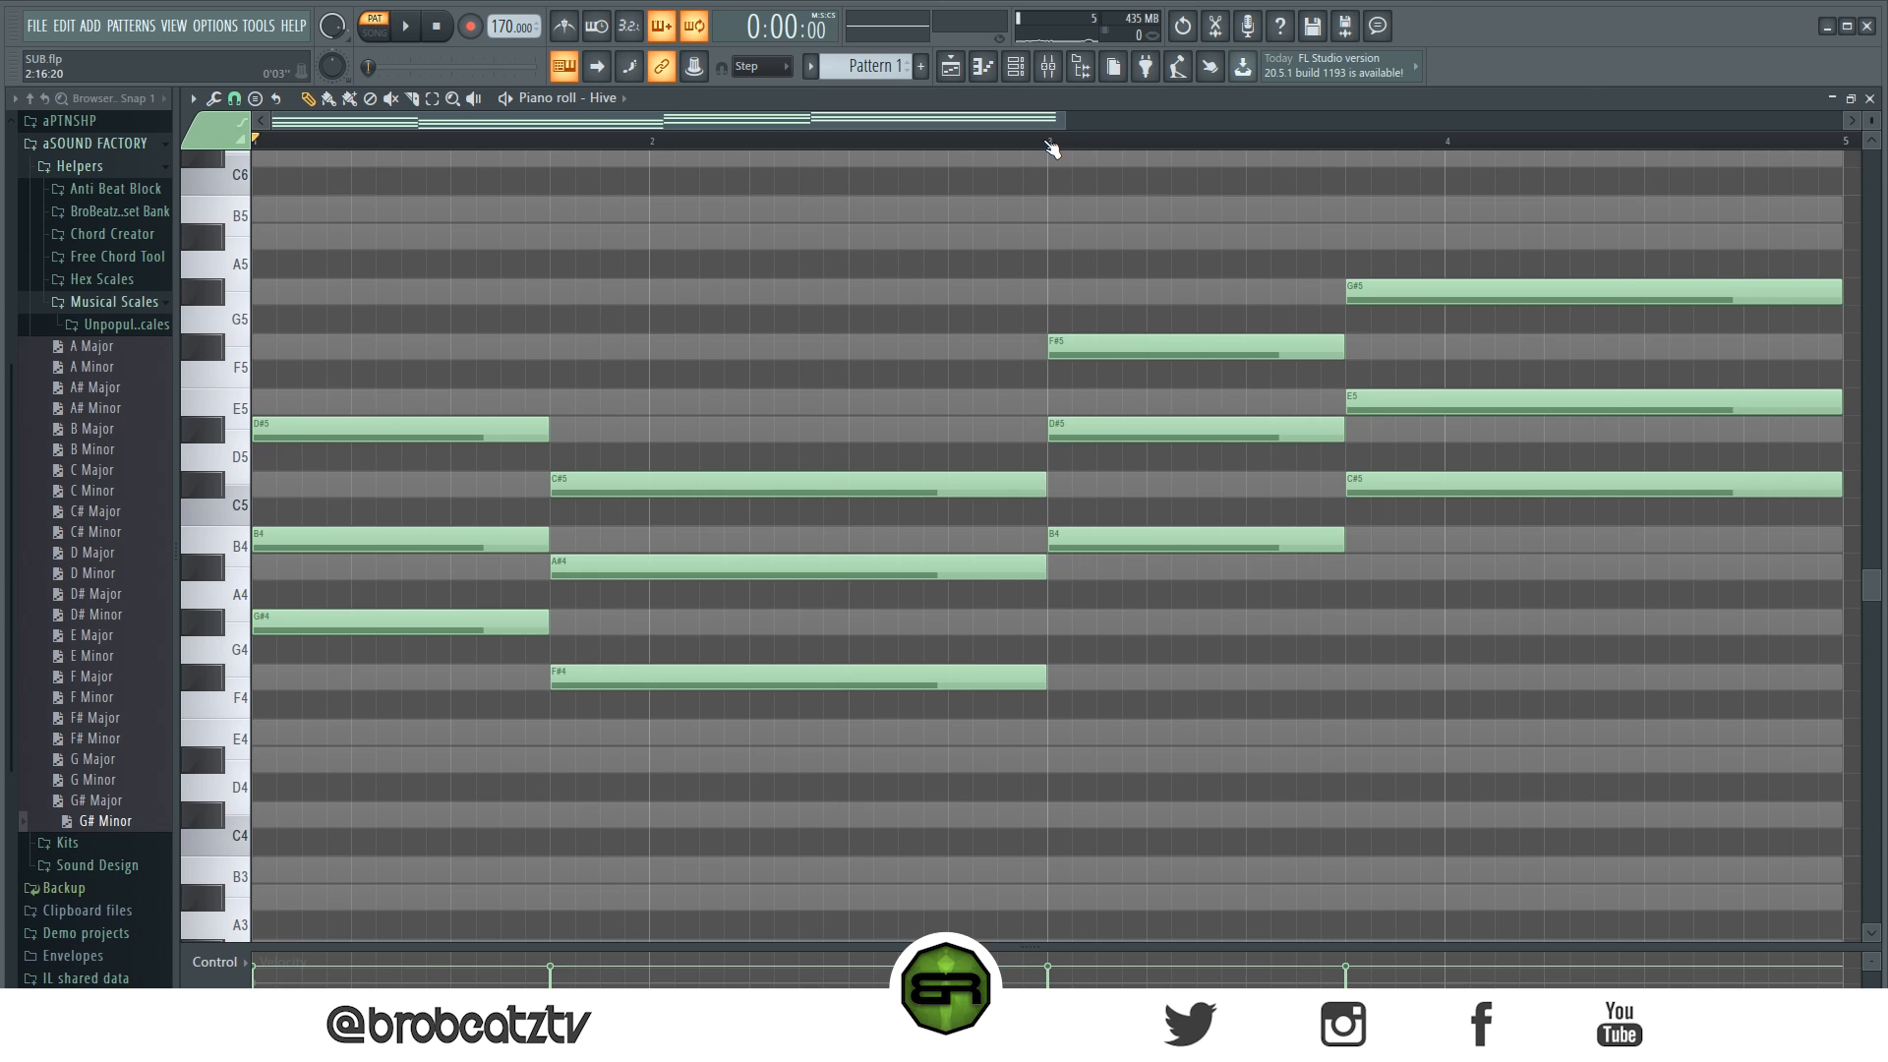
# Step: Select all the notes of the first and third chords together
pyautogui.moveTo(1057, 147); pyautogui.dragTo(157, 197)
pyautogui.moveTo(1048, 140); pyautogui.dragTo(1248, 187)
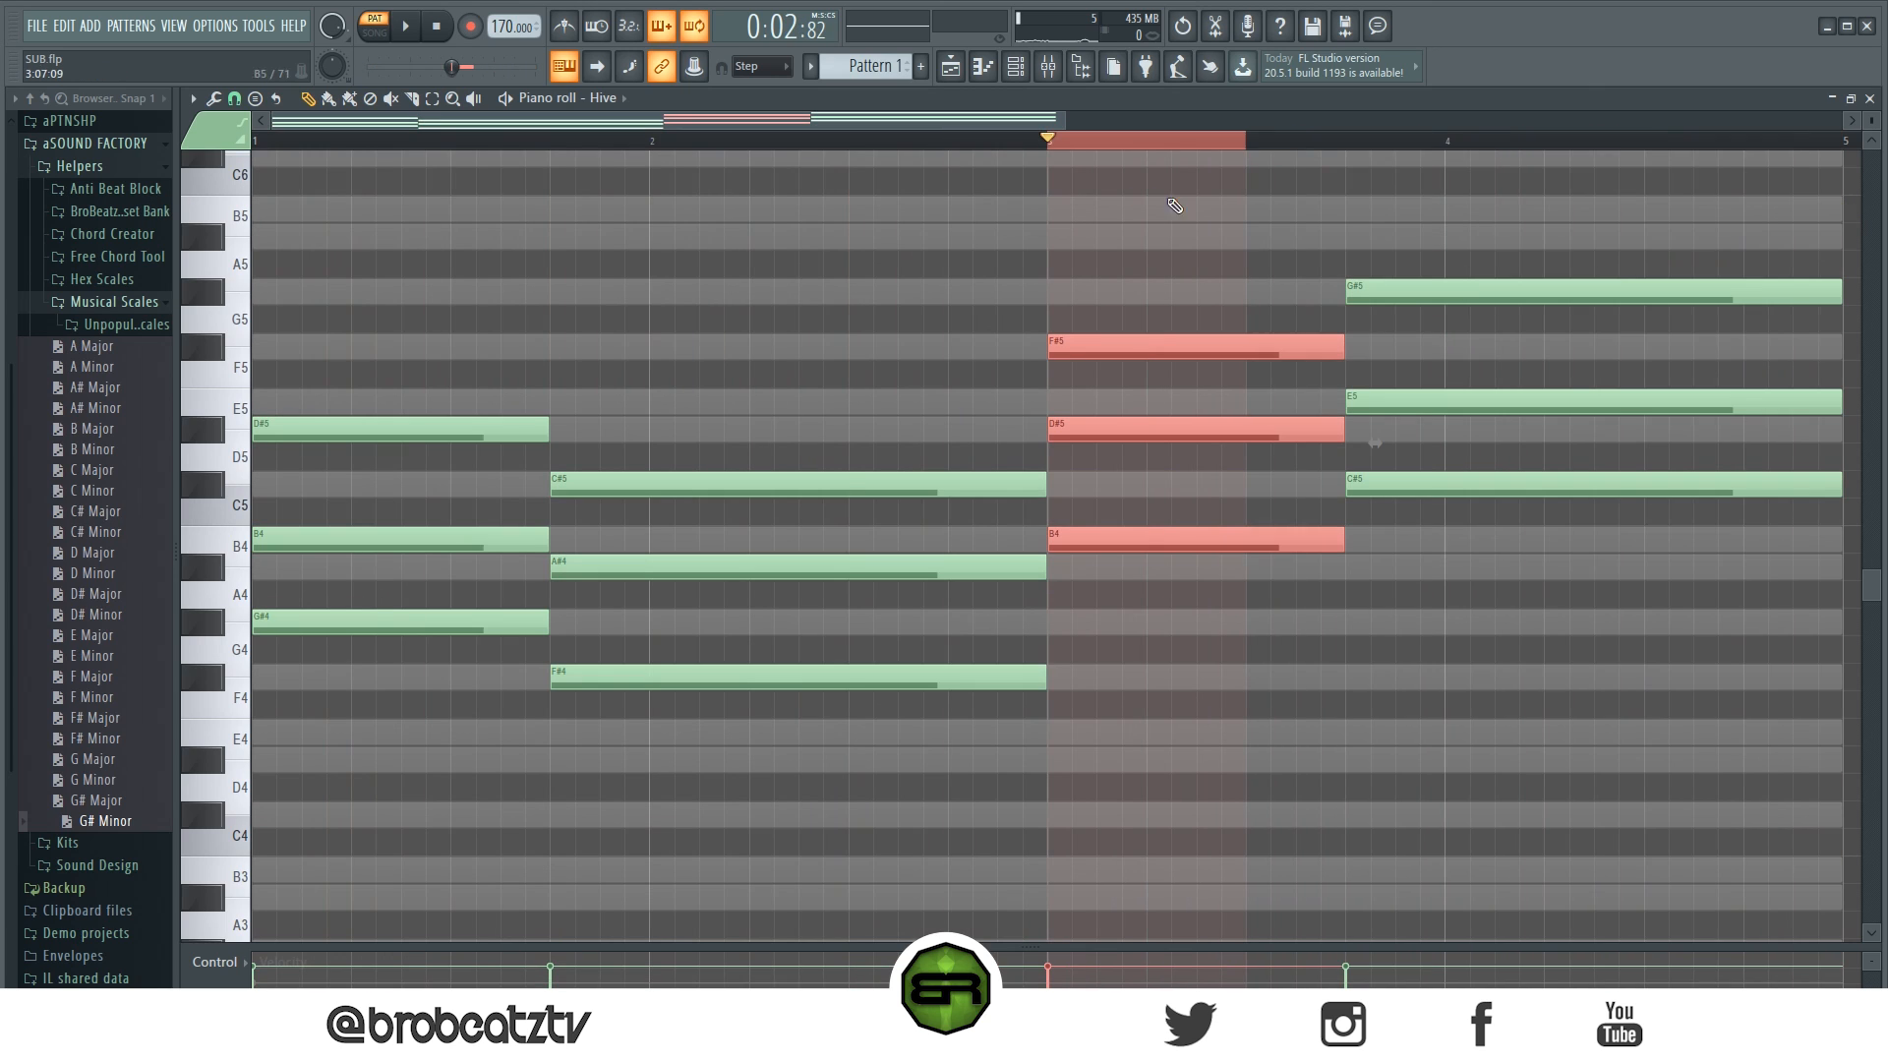
pyautogui.keyDown('ctrl'); pyautogui.click(1051, 146); pyautogui.keyUp('ctrl')
pyautogui.moveTo(354, 336); pyautogui.dragTo(339, 650)
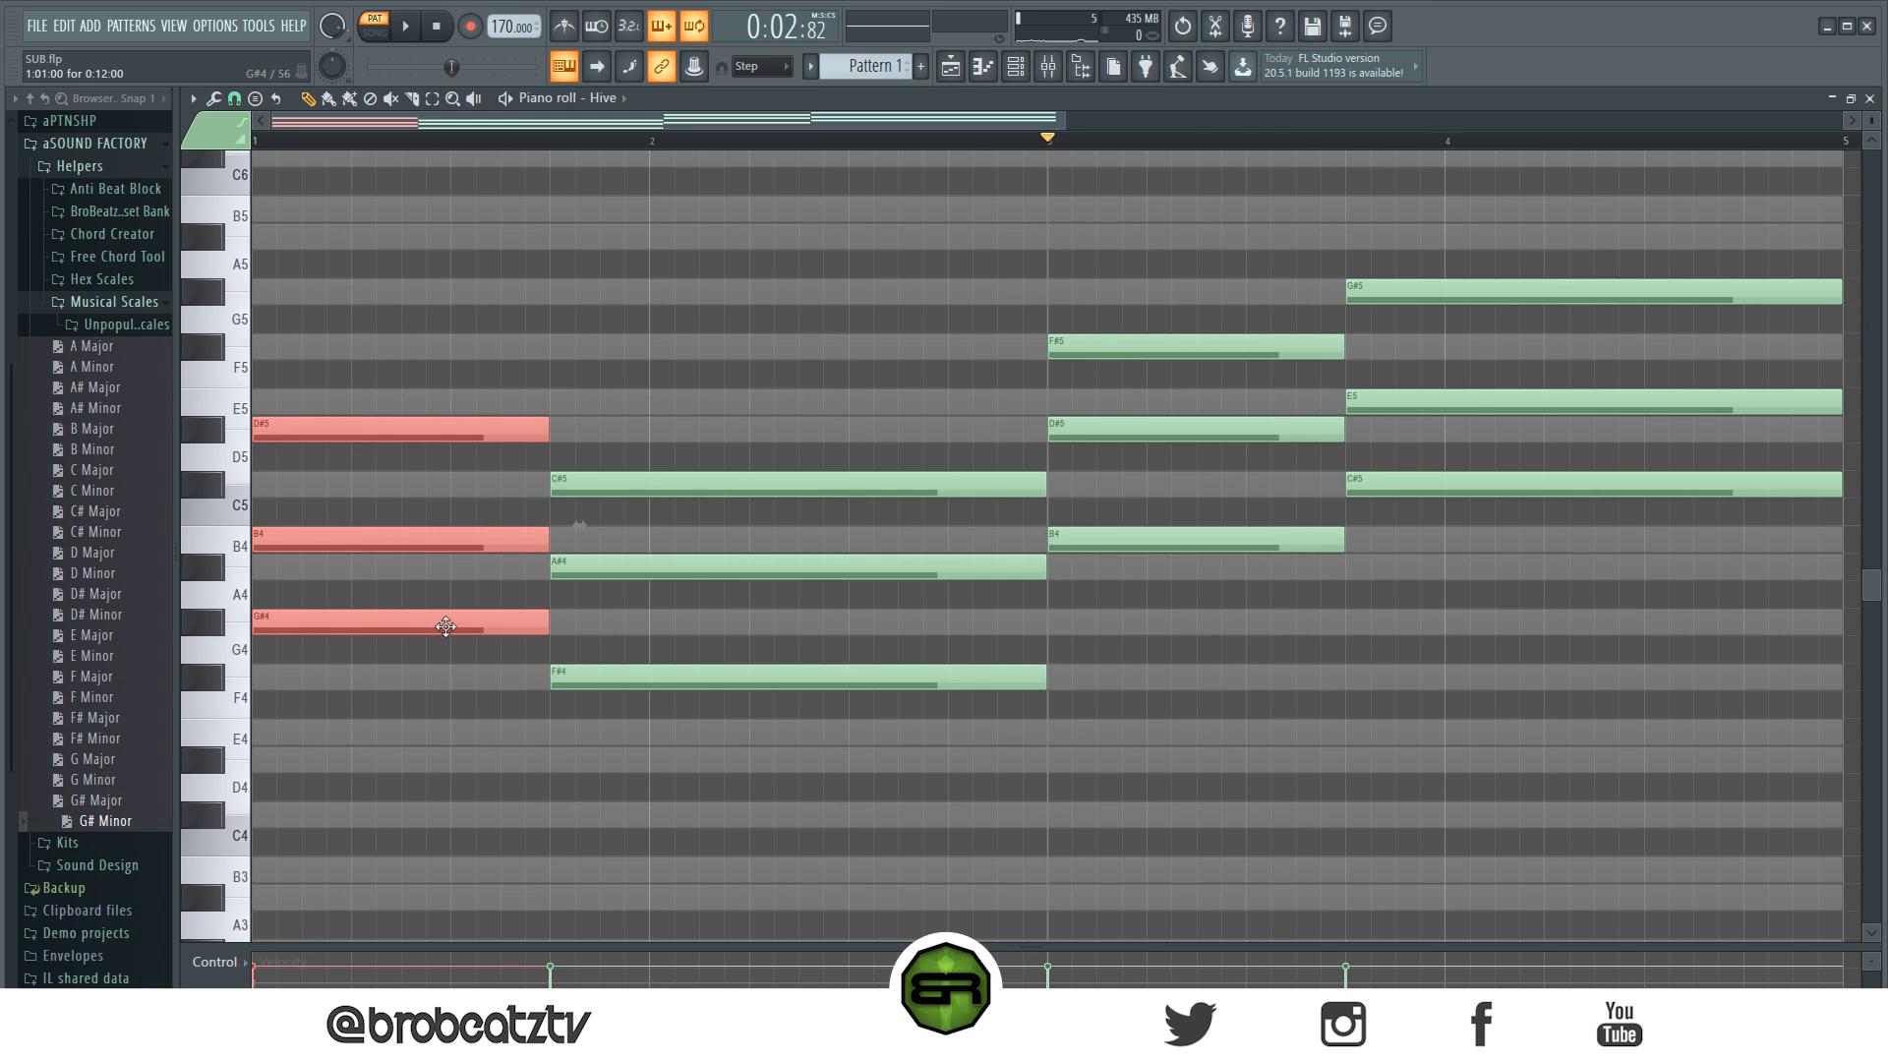
pyautogui.moveTo(1192, 307); pyautogui.dragTo(1192, 606)
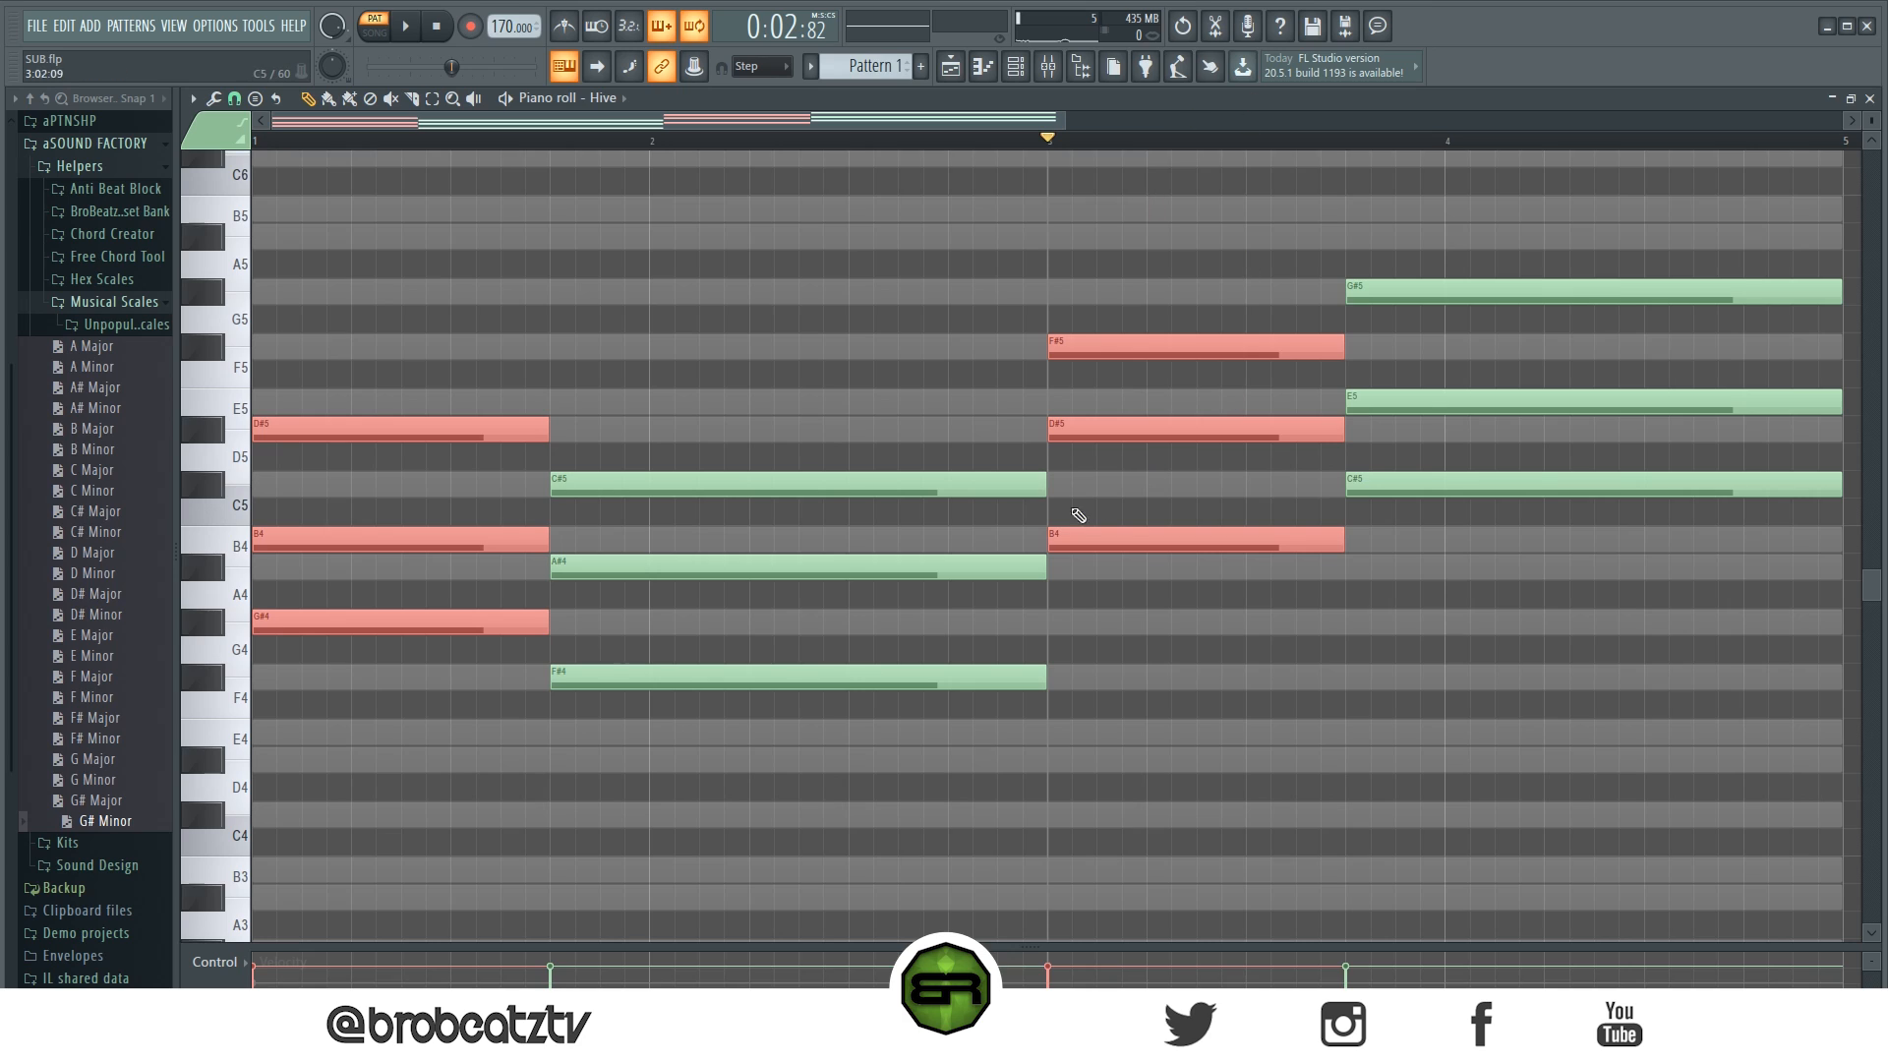
pyautogui.keyDown('ctrl'); pyautogui.click(969, 558); pyautogui.keyUp('ctrl')
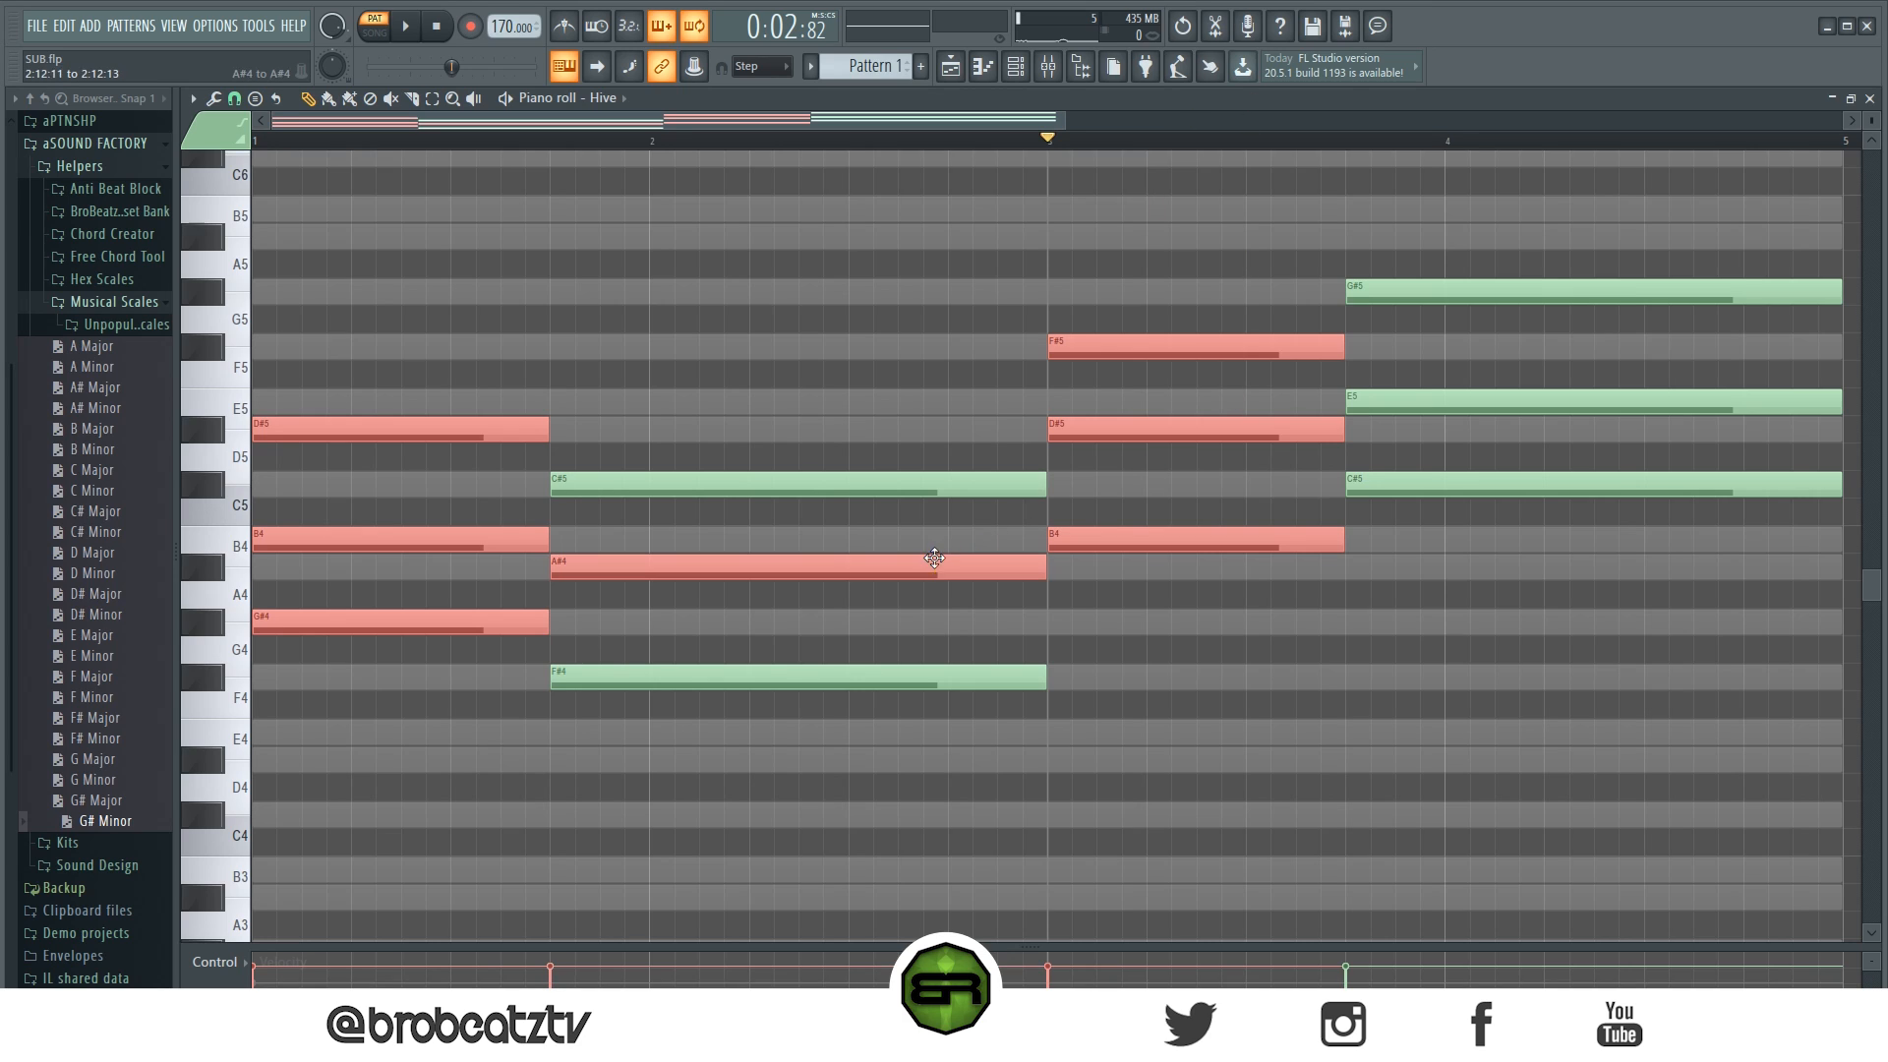
pyautogui.keyDown('ctrl'); pyautogui.click(1408, 399); pyautogui.keyUp('ctrl')
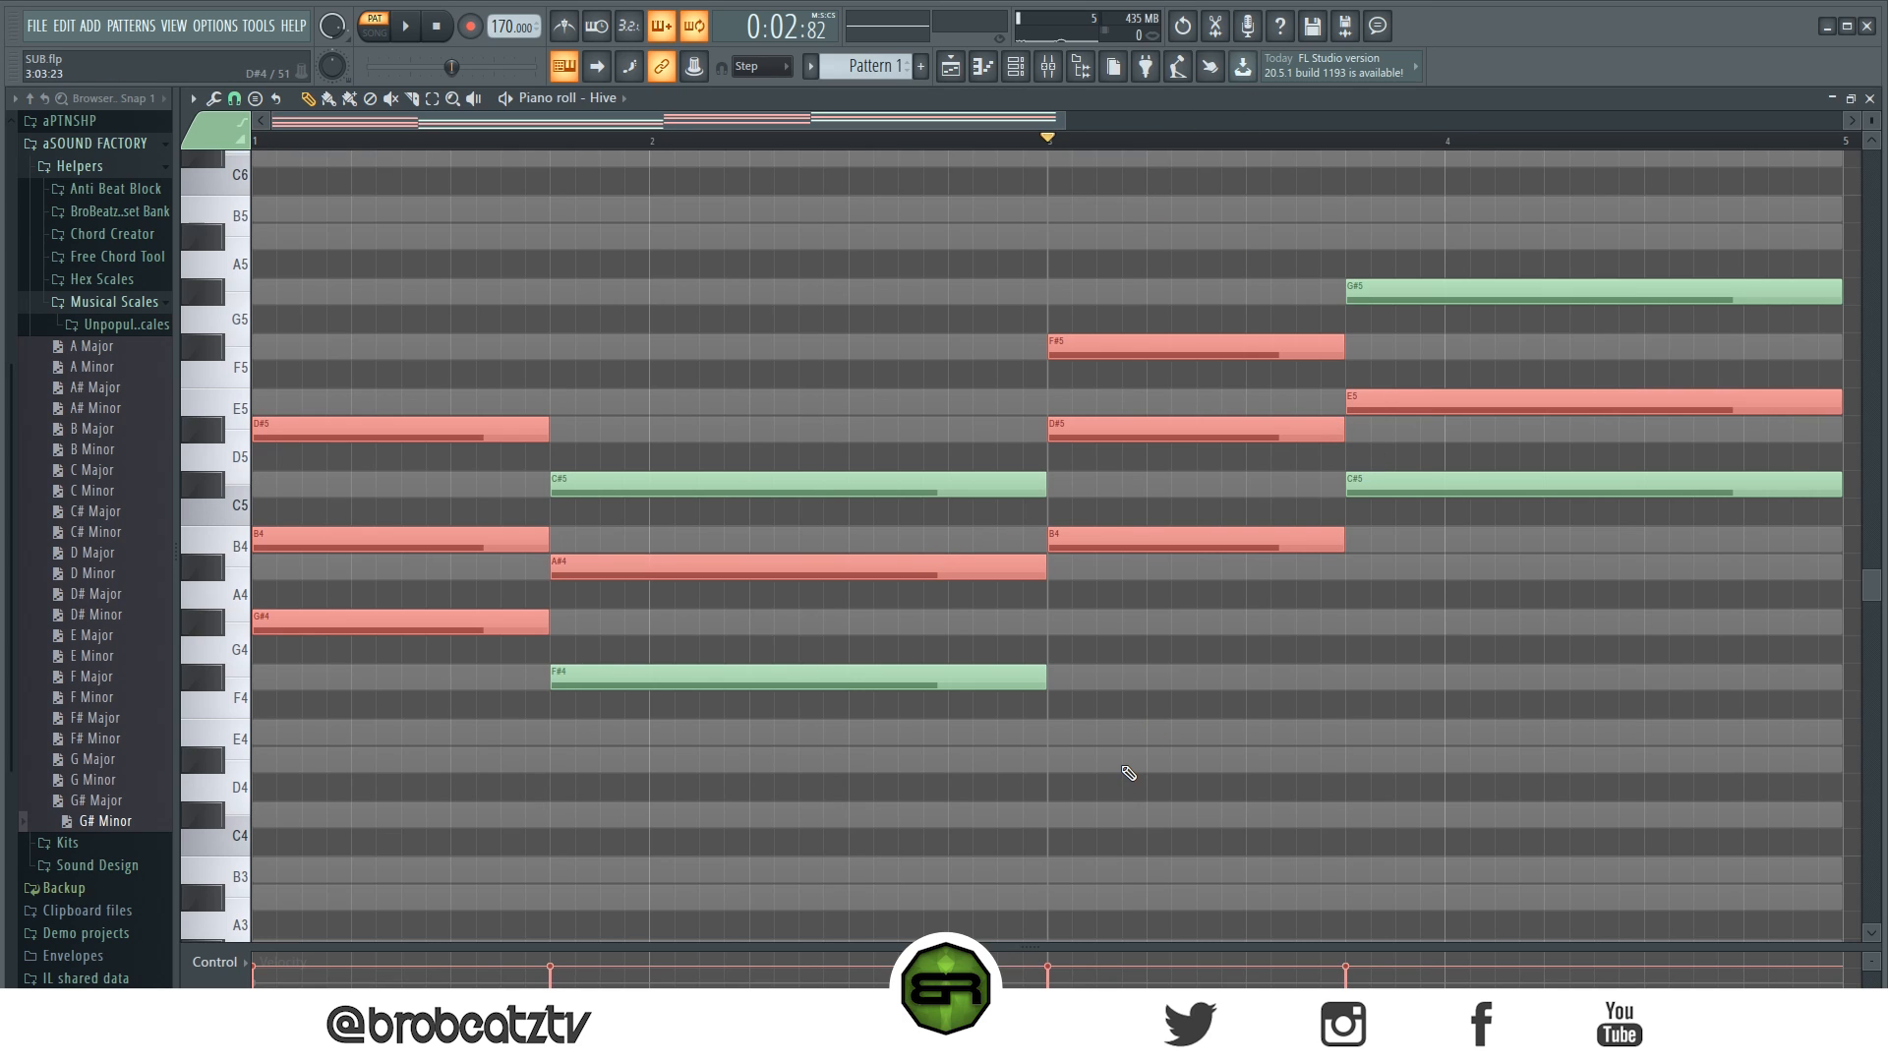
pyautogui.keyDown('ctrl'); pyautogui.keyDown('shift'); pyautogui.click(1363, 405); pyautogui.keyUp('shift'); pyautogui.keyUp('ctrl')
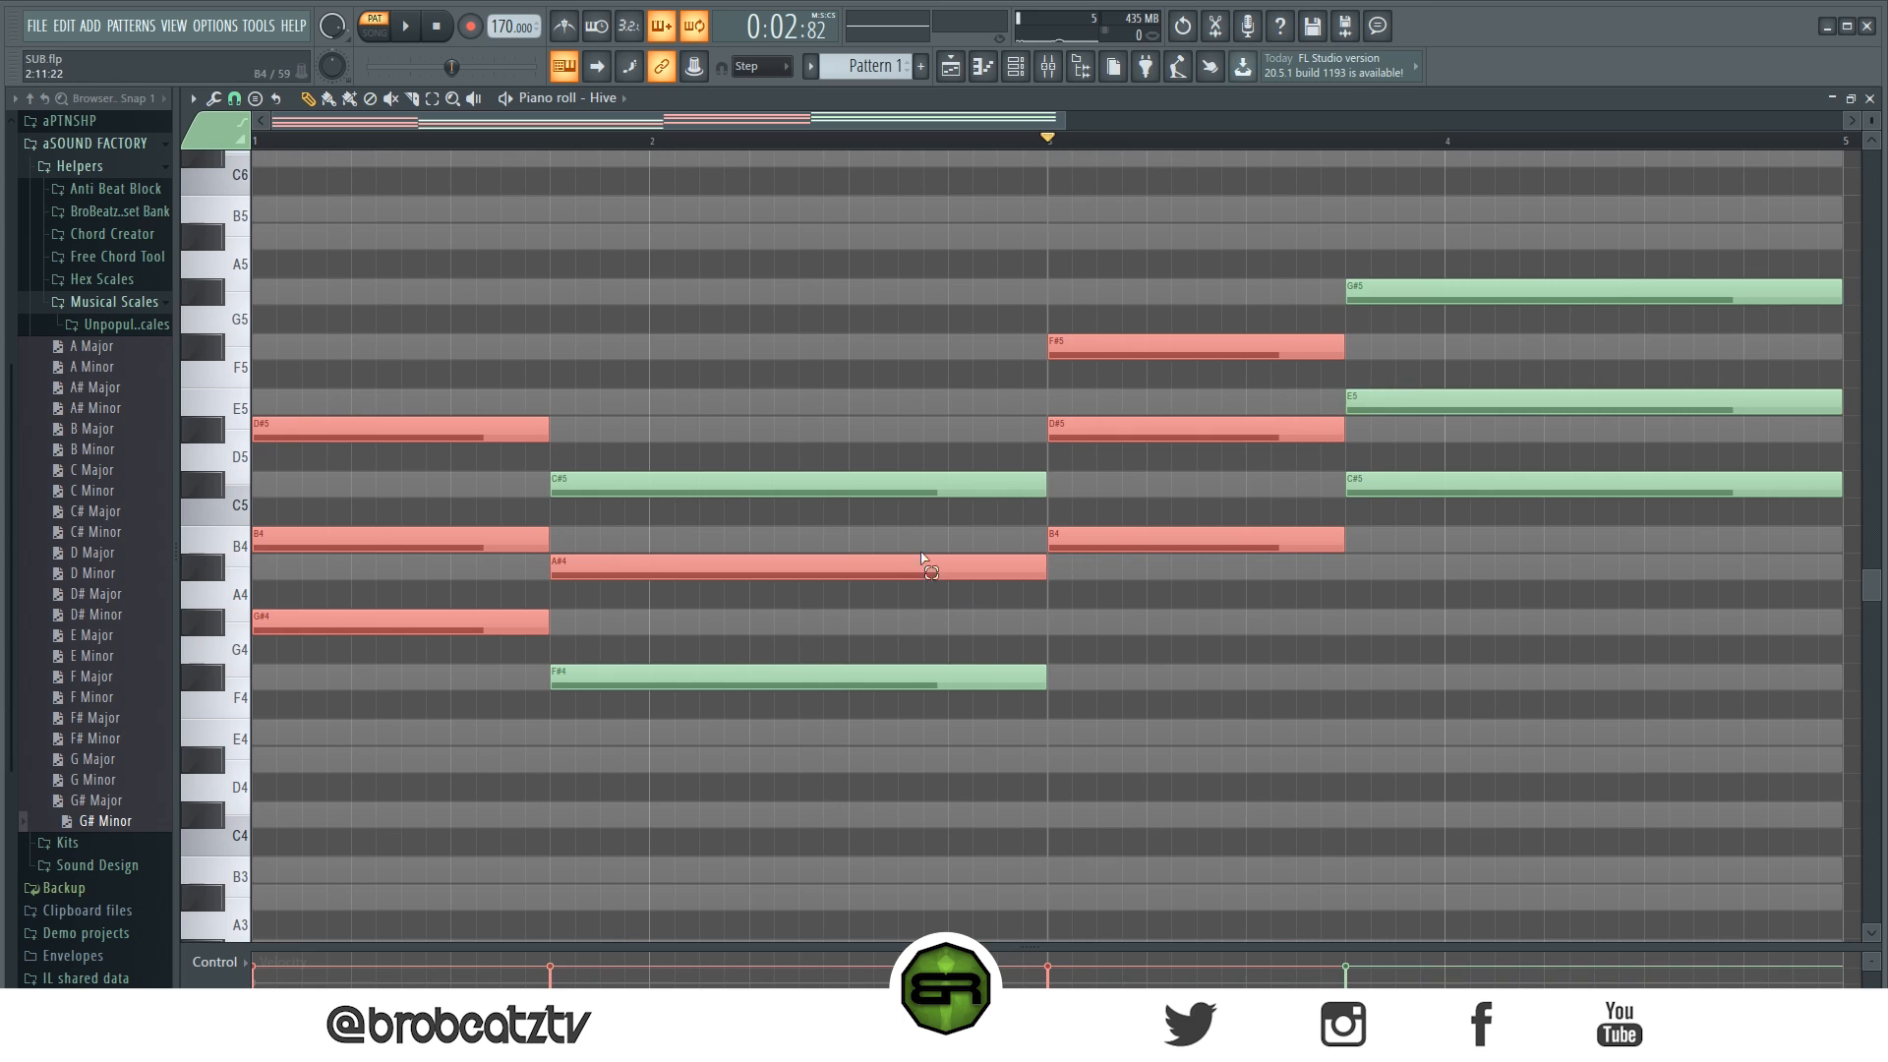
pyautogui.keyDown('ctrl'); pyautogui.keyDown('shift'); pyautogui.click(867, 574); pyautogui.keyUp('shift'); pyautogui.keyUp('ctrl')
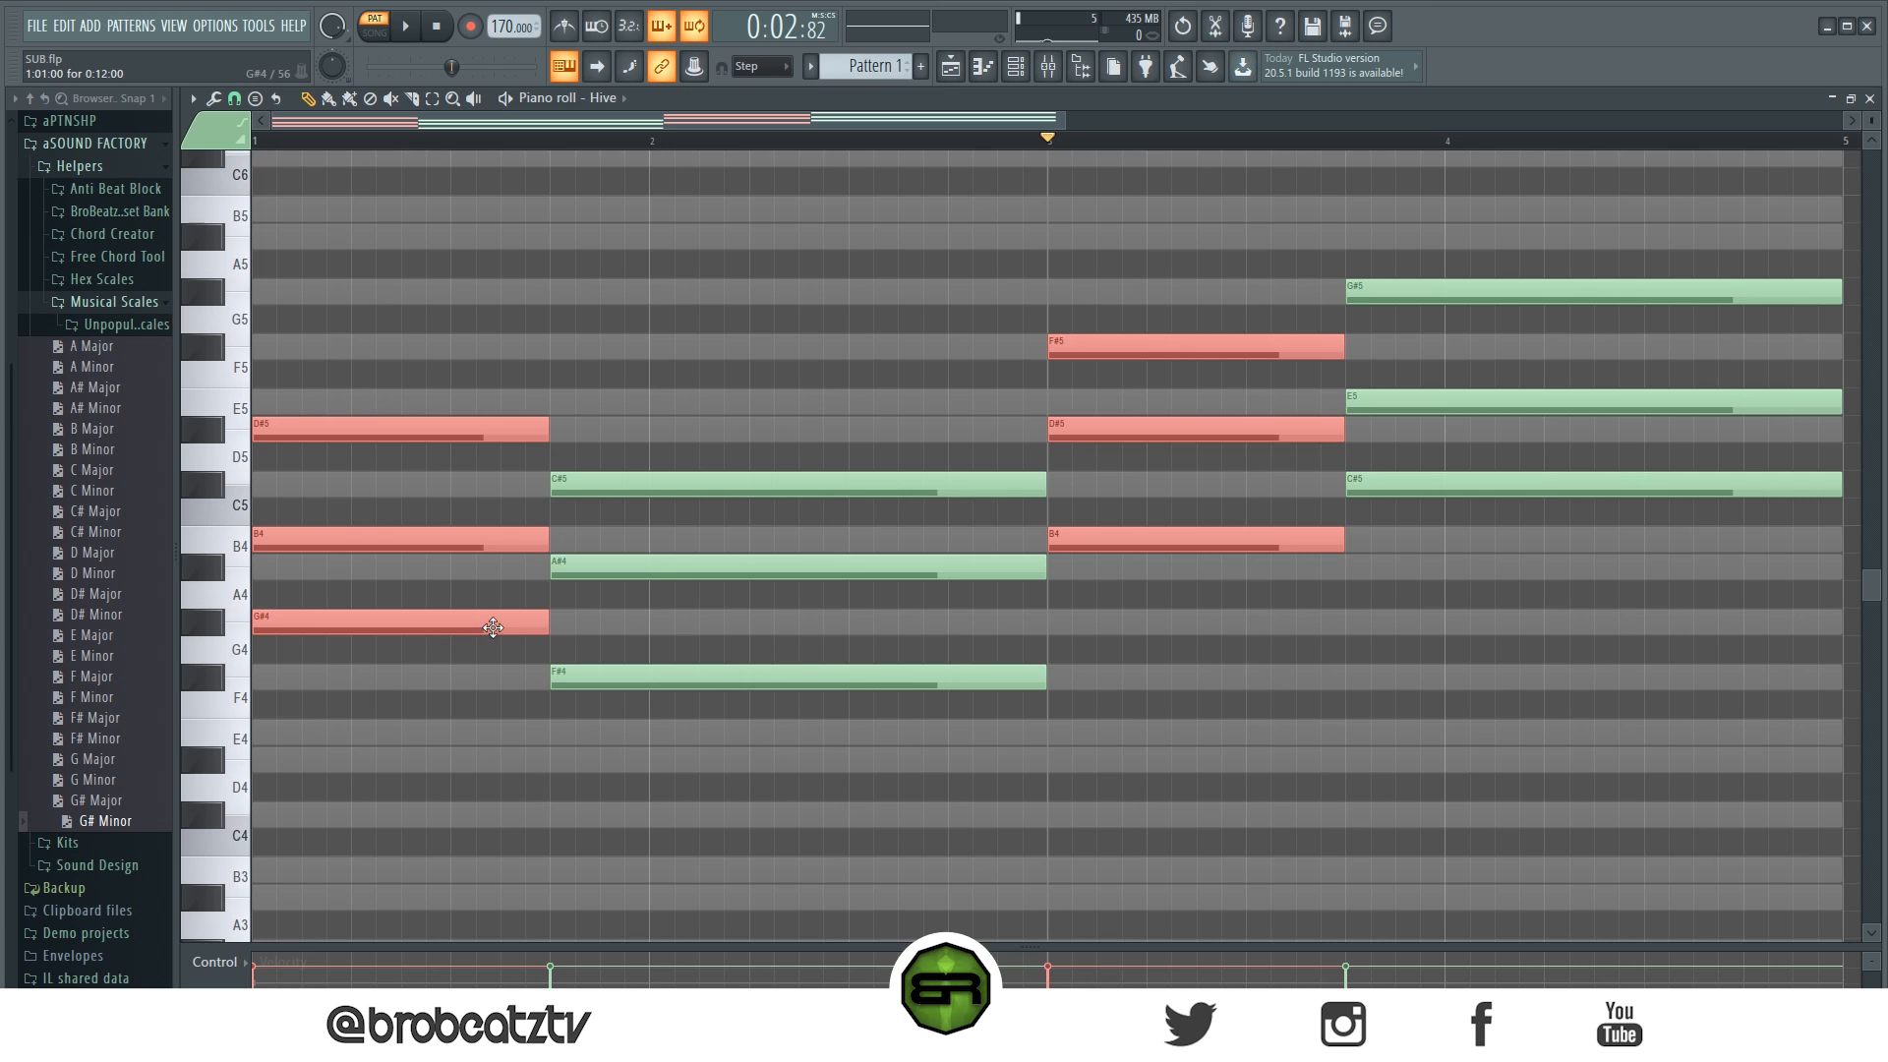
# Step: Add the second chord's A#4 and the fourth chord's C#5 to the selection and copy the selected notes one octave up
pyautogui.keyDown('ctrl'); pyautogui.click(590, 570); pyautogui.keyUp('ctrl')
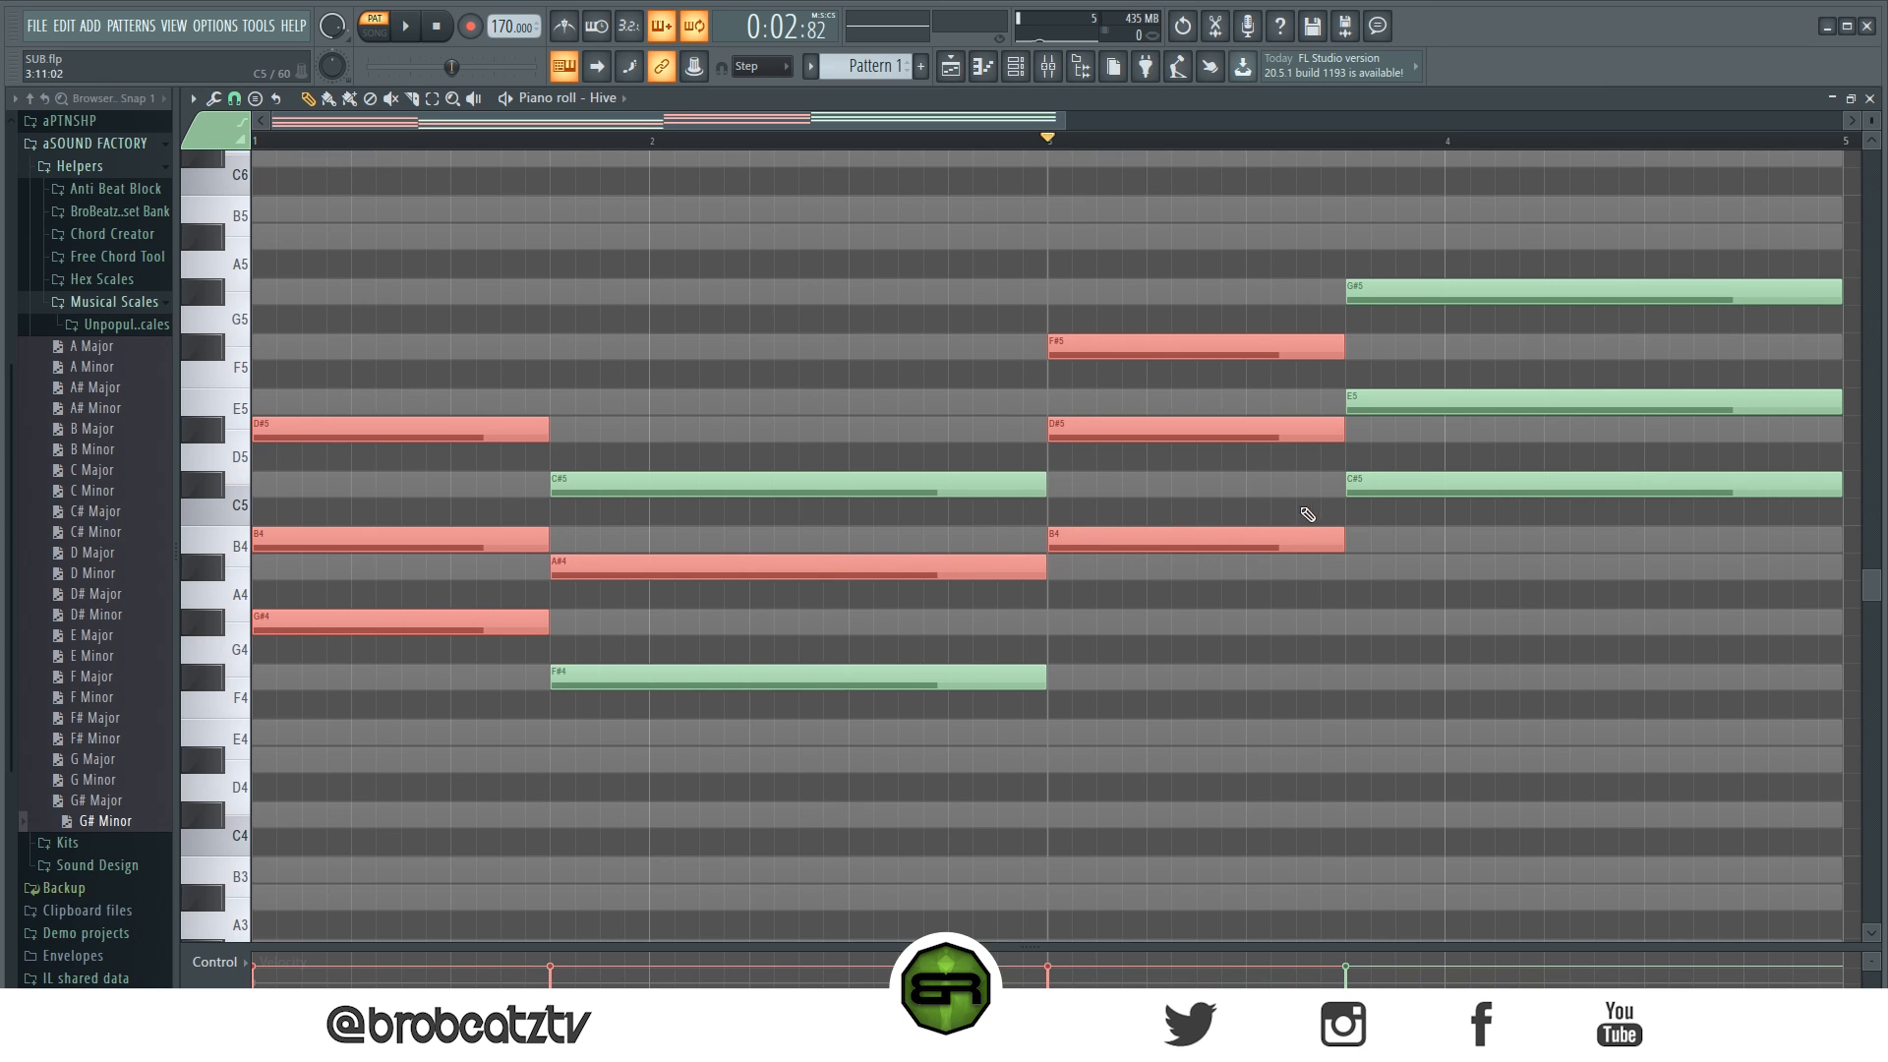
pyautogui.keyDown('ctrl'); pyautogui.click(1358, 486); pyautogui.keyUp('ctrl')
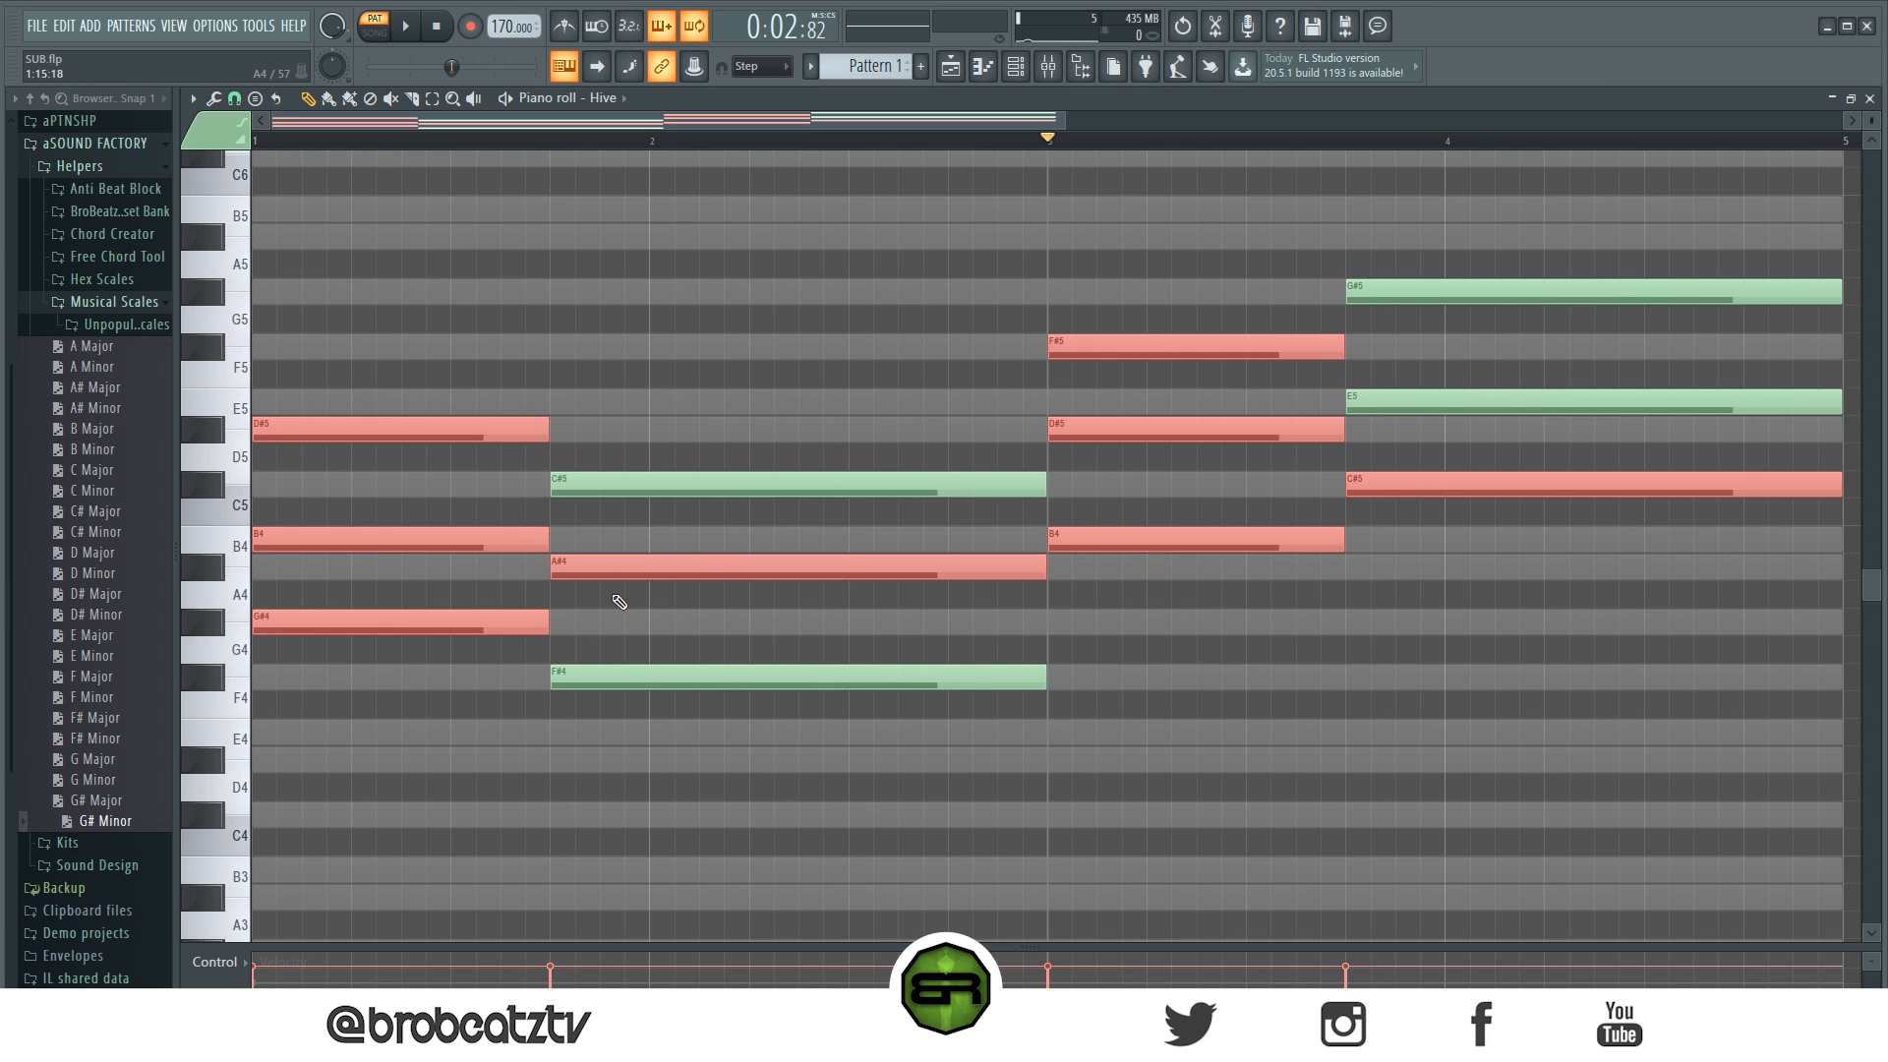
pyautogui.moveTo(281, 540)
pyautogui.mouseDown()
pyautogui.moveTo(379, 543)
pyautogui.moveTo(177, 556)
pyautogui.moveTo(395, 580)
pyautogui.moveTo(253, 586)
pyautogui.mouseUp()
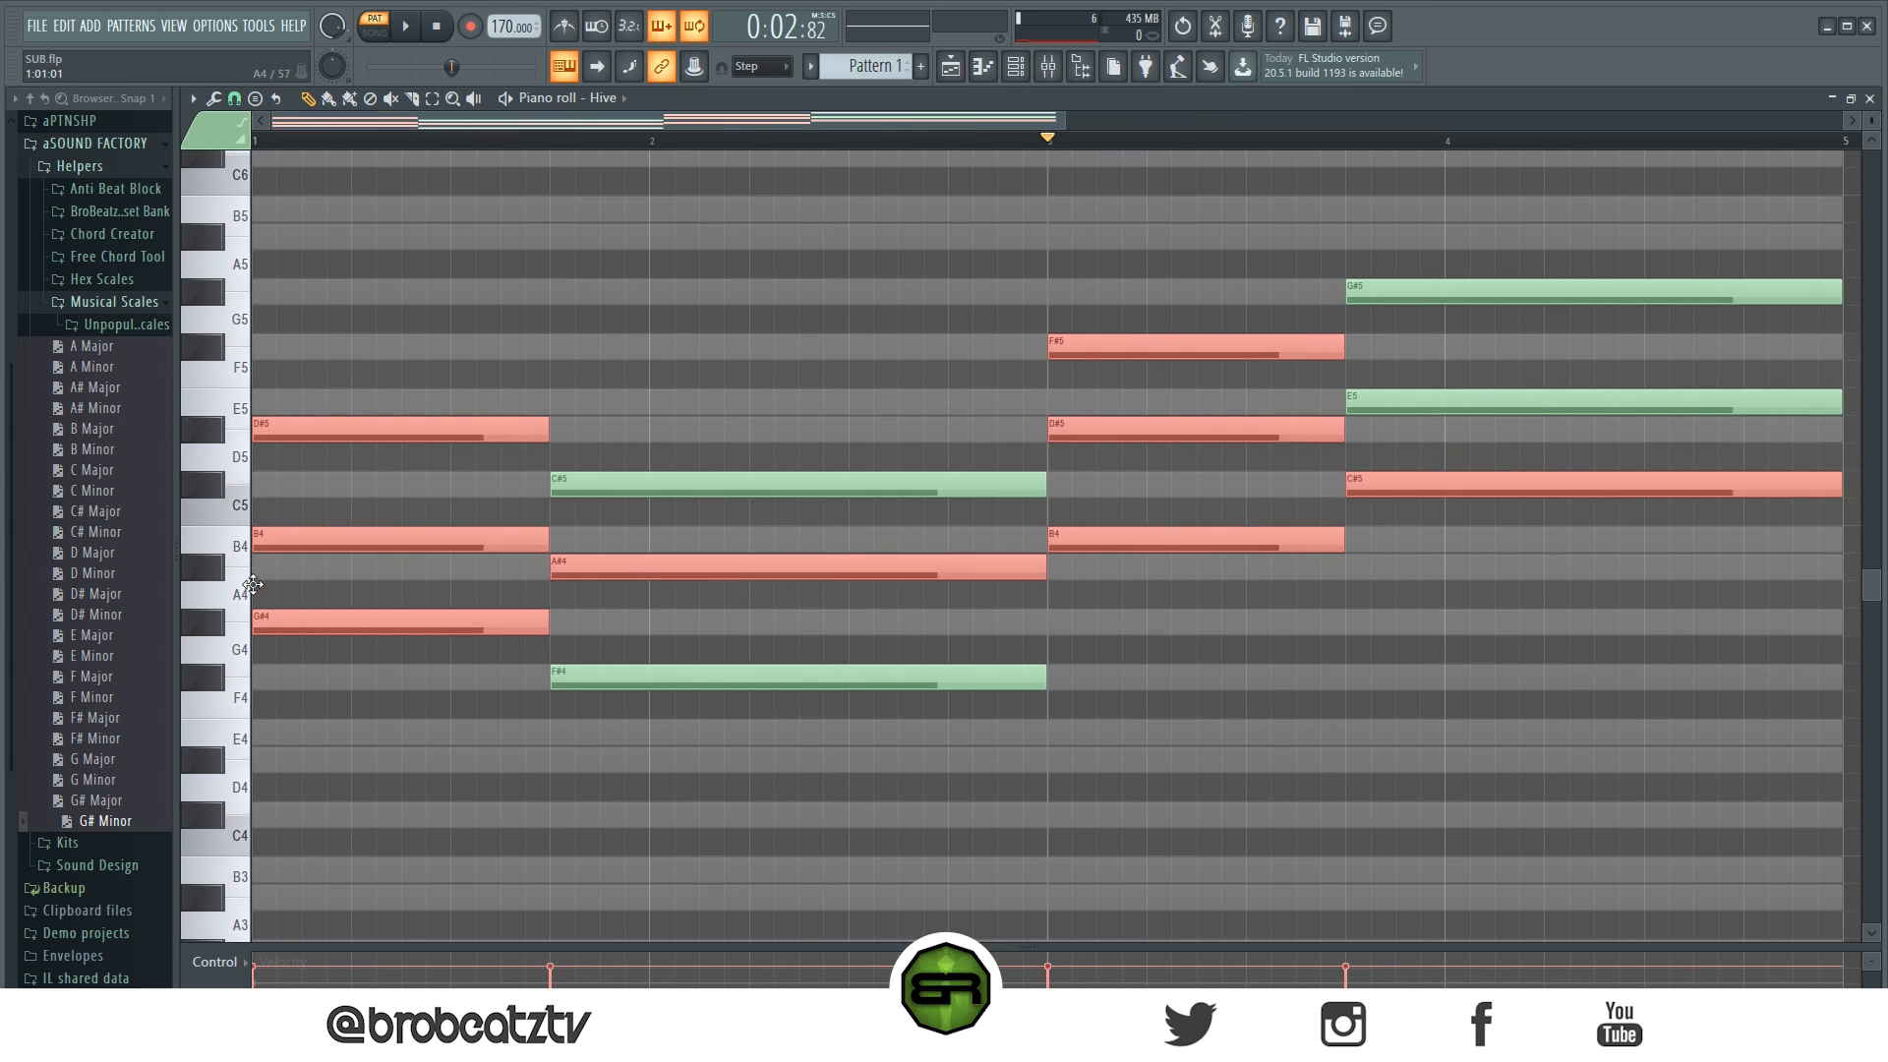
pyautogui.hotkey('ctrl', 'Up')
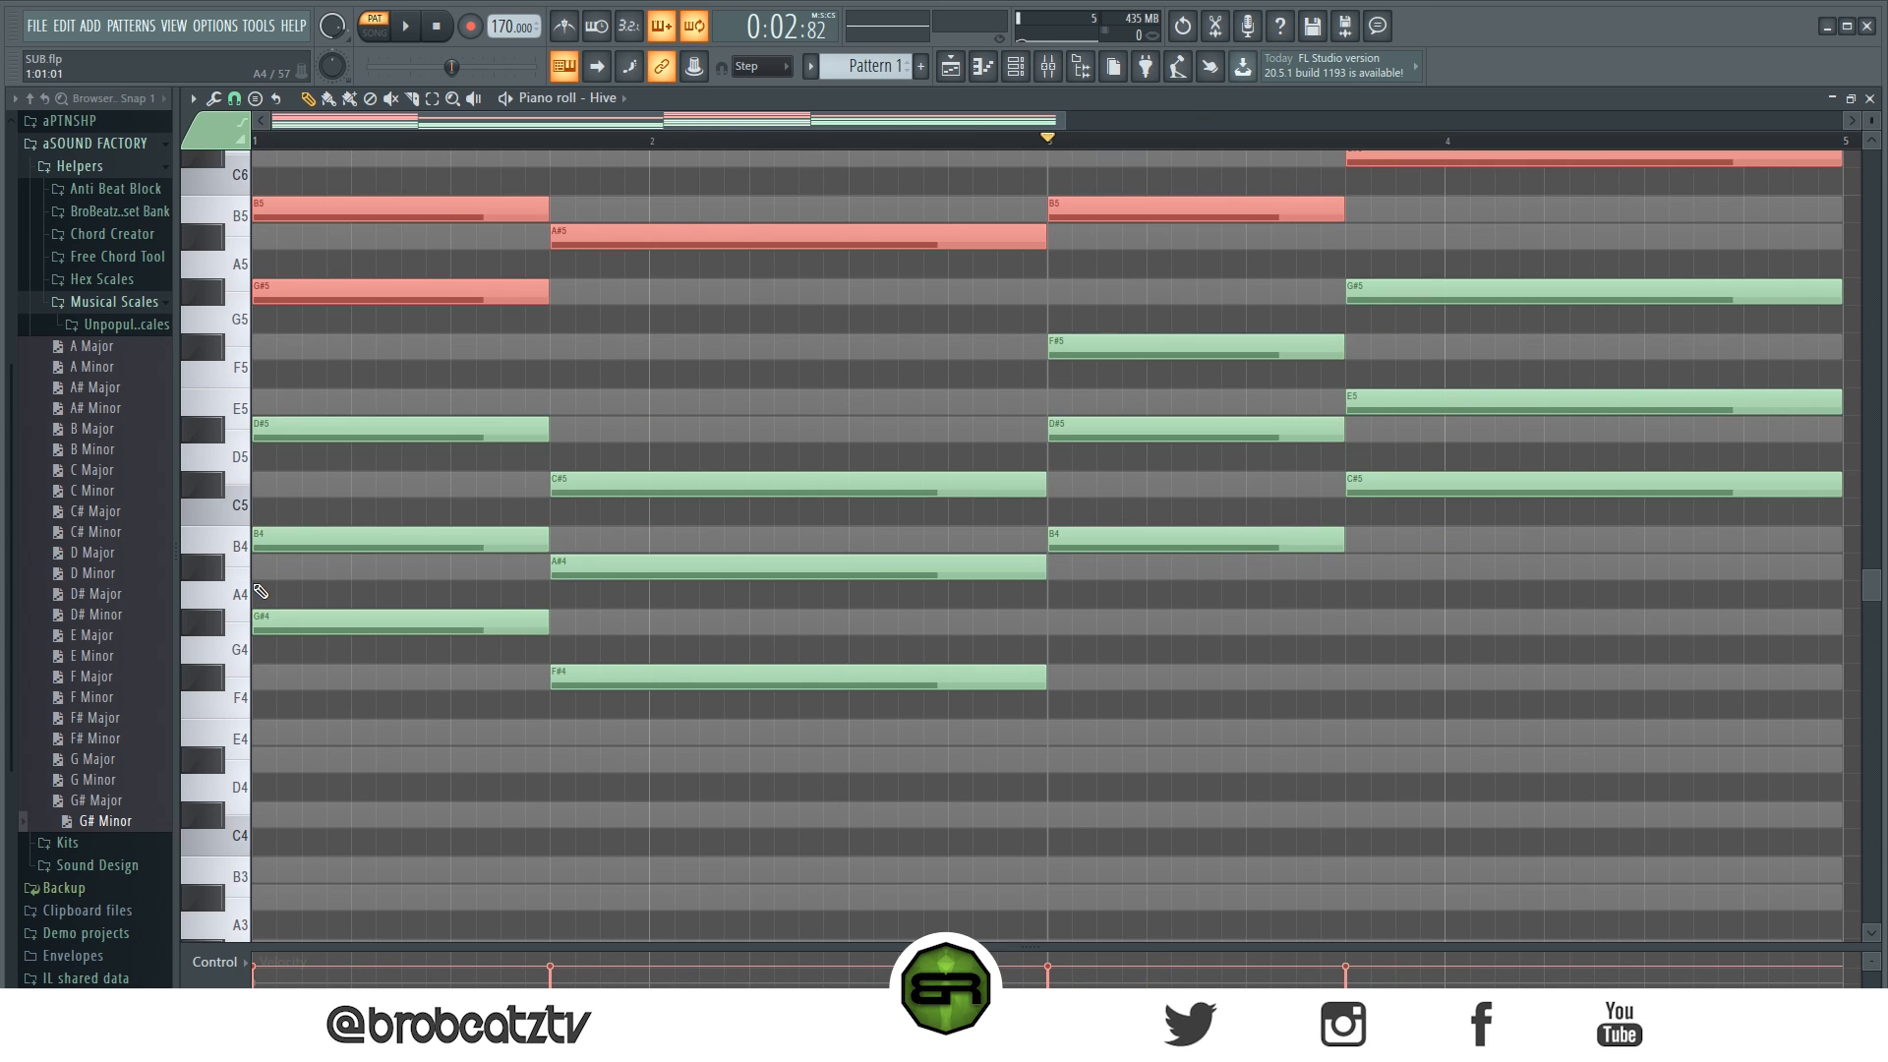
pyautogui.scroll(4, 463, 515)
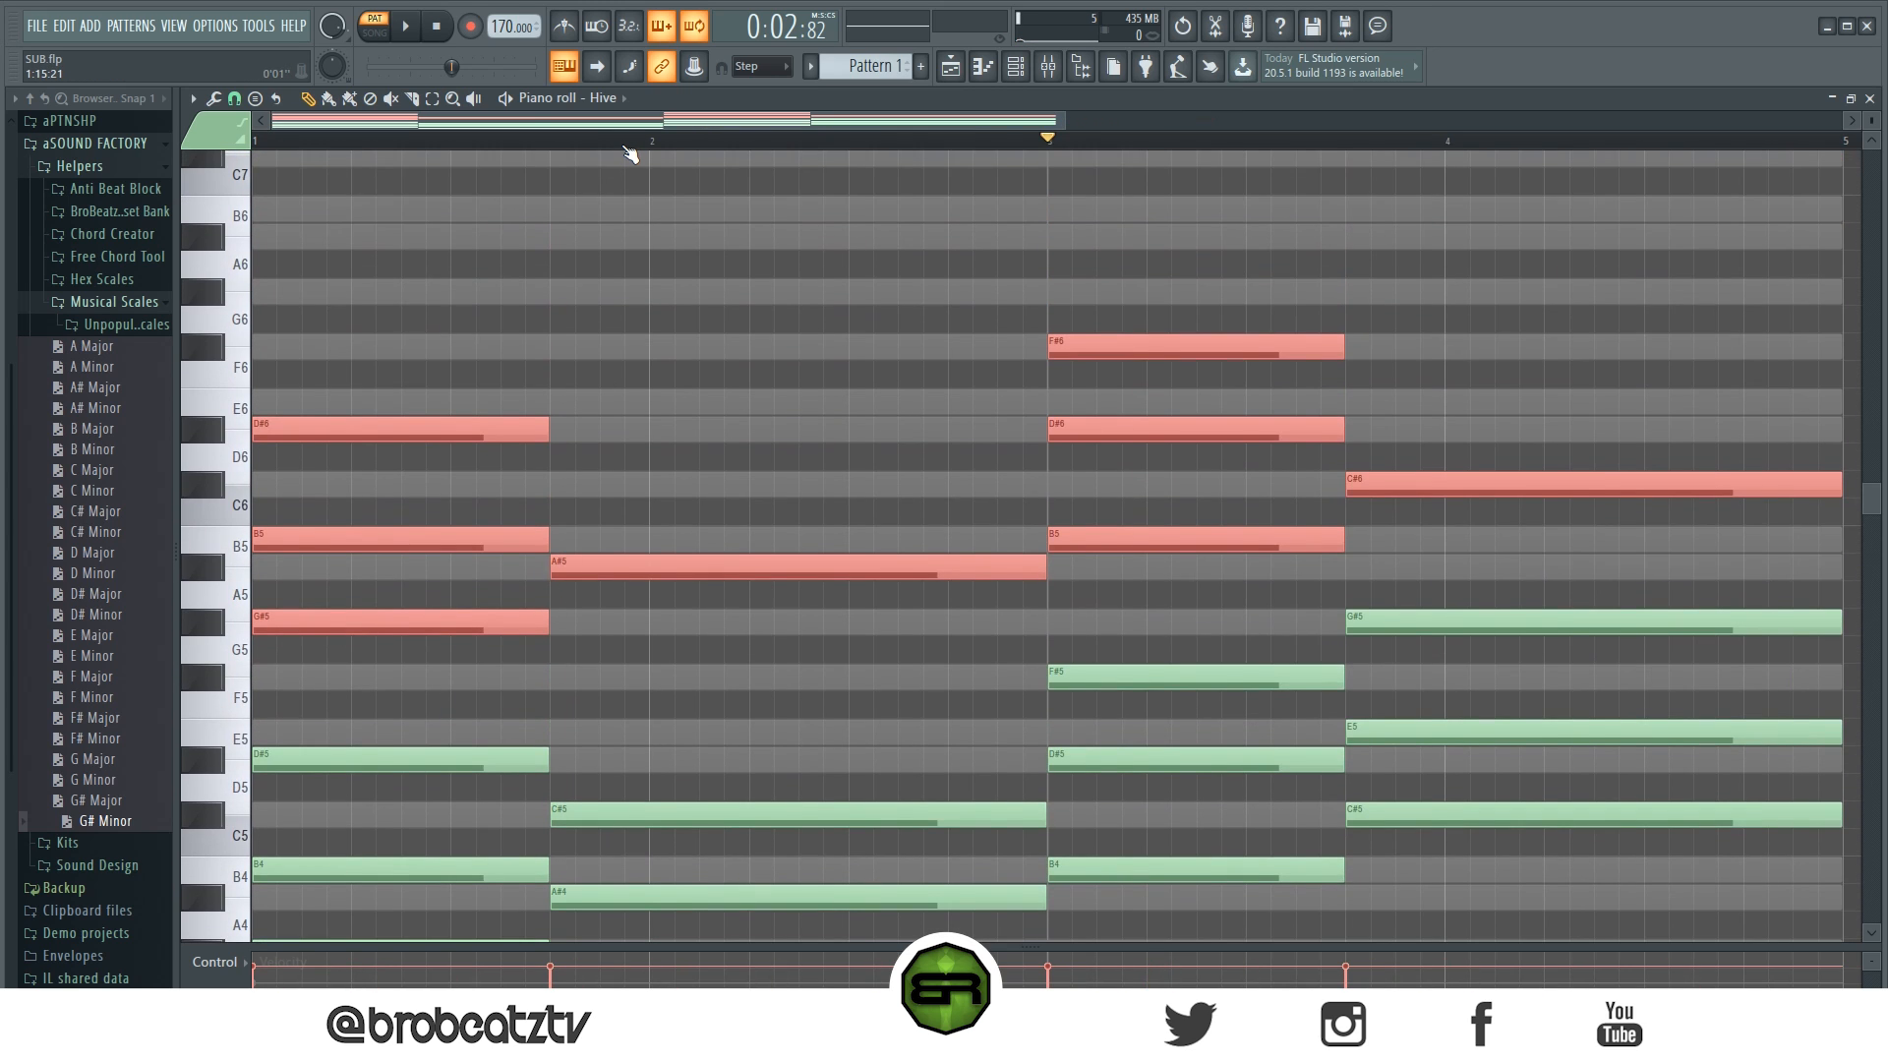
pyautogui.scroll(-4, 628, 147)
pyautogui.keyDown('ctrl'); pyautogui.click(590, 264); pyautogui.keyUp('ctrl')
pyautogui.scroll(4, 588, 141)
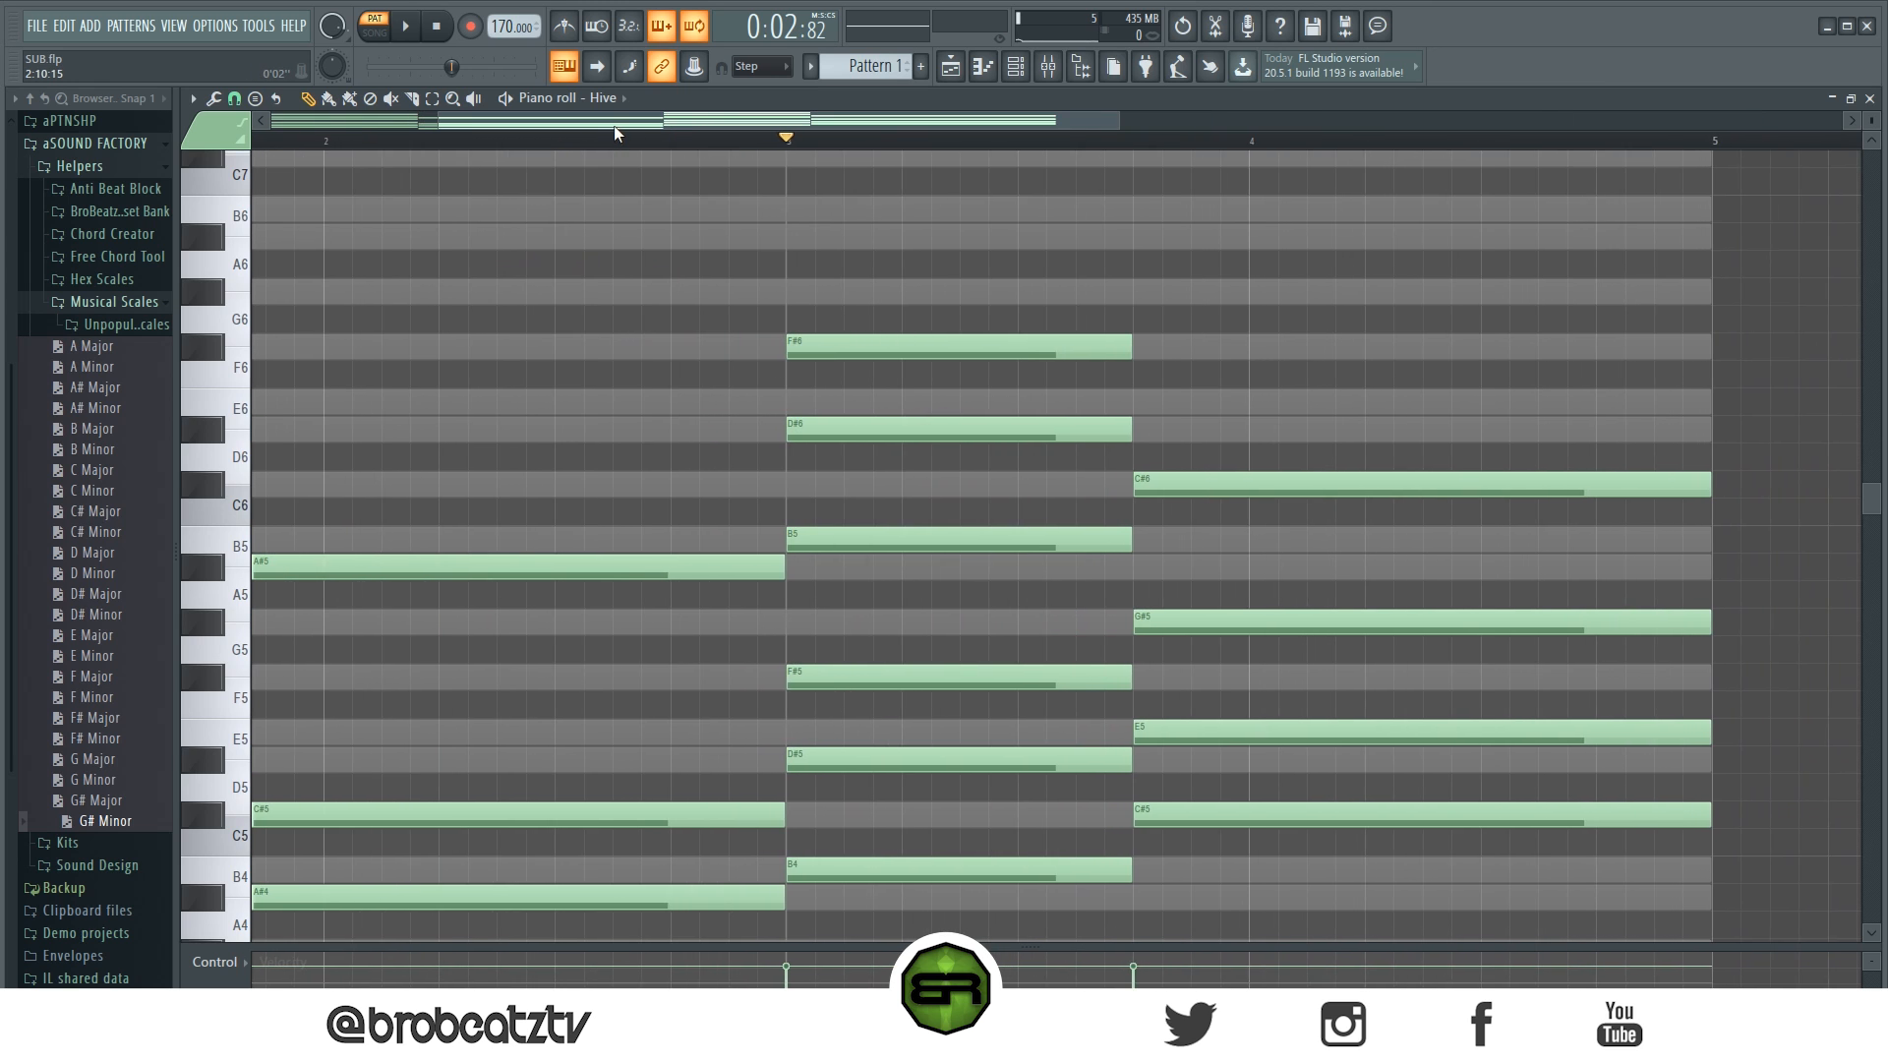
# Step: Play back the progression with the octave-higher copies, keeping all four bars in view
pyautogui.moveTo(614, 125); pyautogui.dragTo(444, 128)
pyautogui.moveTo(955, 121); pyautogui.dragTo(1051, 121)
pyautogui.moveTo(1872, 120); pyautogui.dragTo(1872, 128)
pyautogui.moveTo(1237, 189); pyautogui.dragTo(1087, 113)
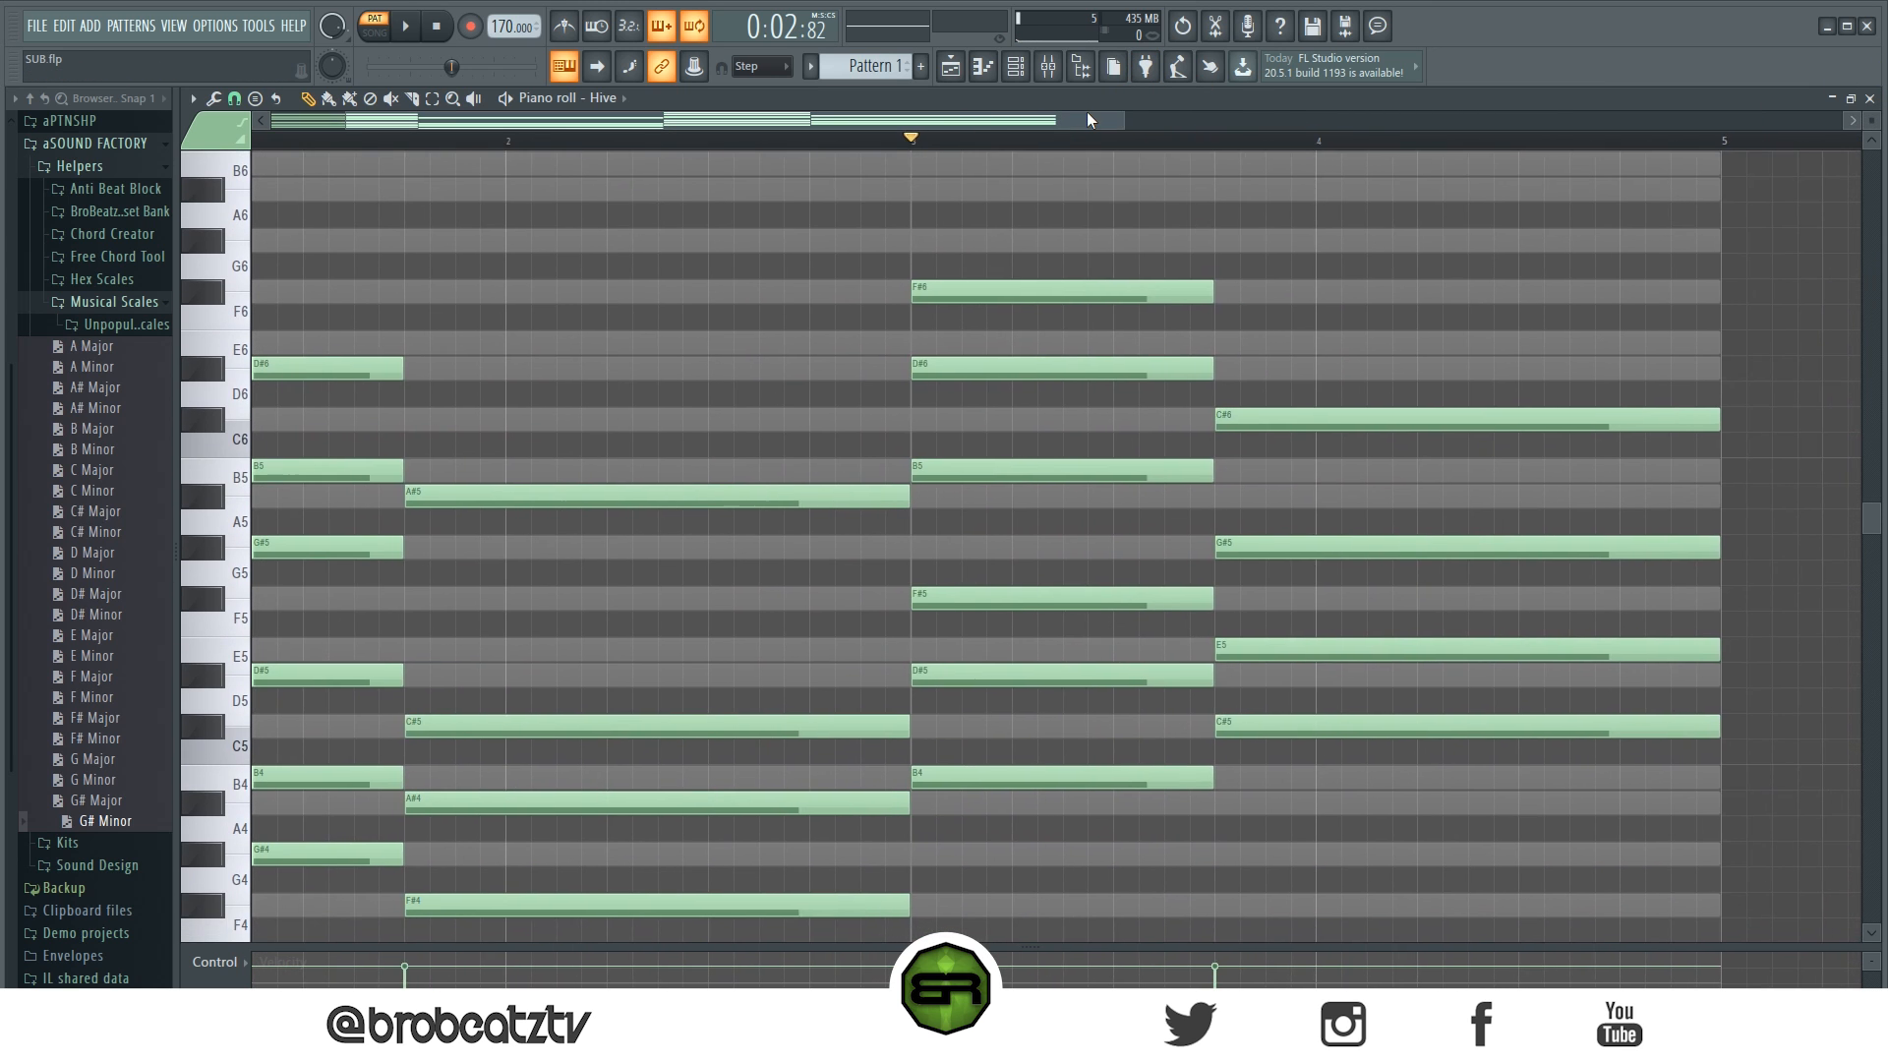
pyautogui.scroll(-1, 955, 165)
pyautogui.moveTo(886, 122); pyautogui.dragTo(683, 145)
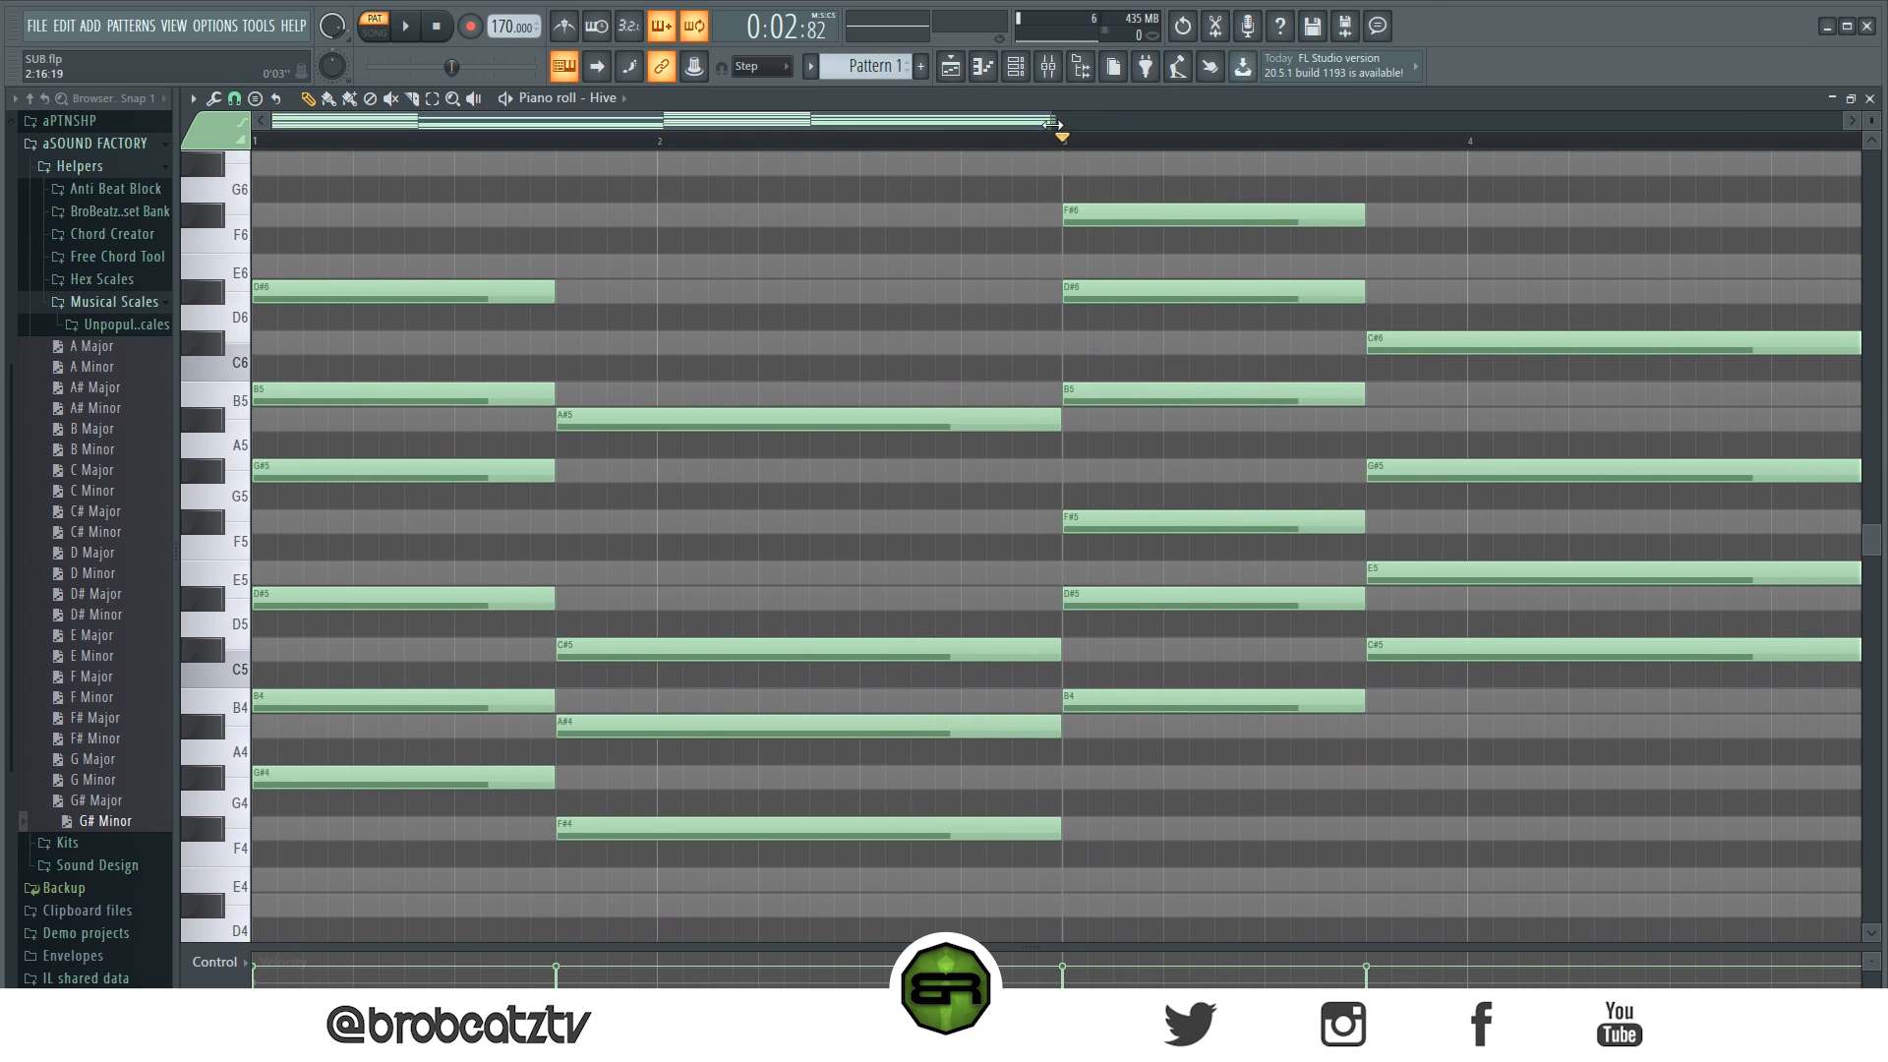
pyautogui.moveTo(1051, 122); pyautogui.dragTo(1101, 122)
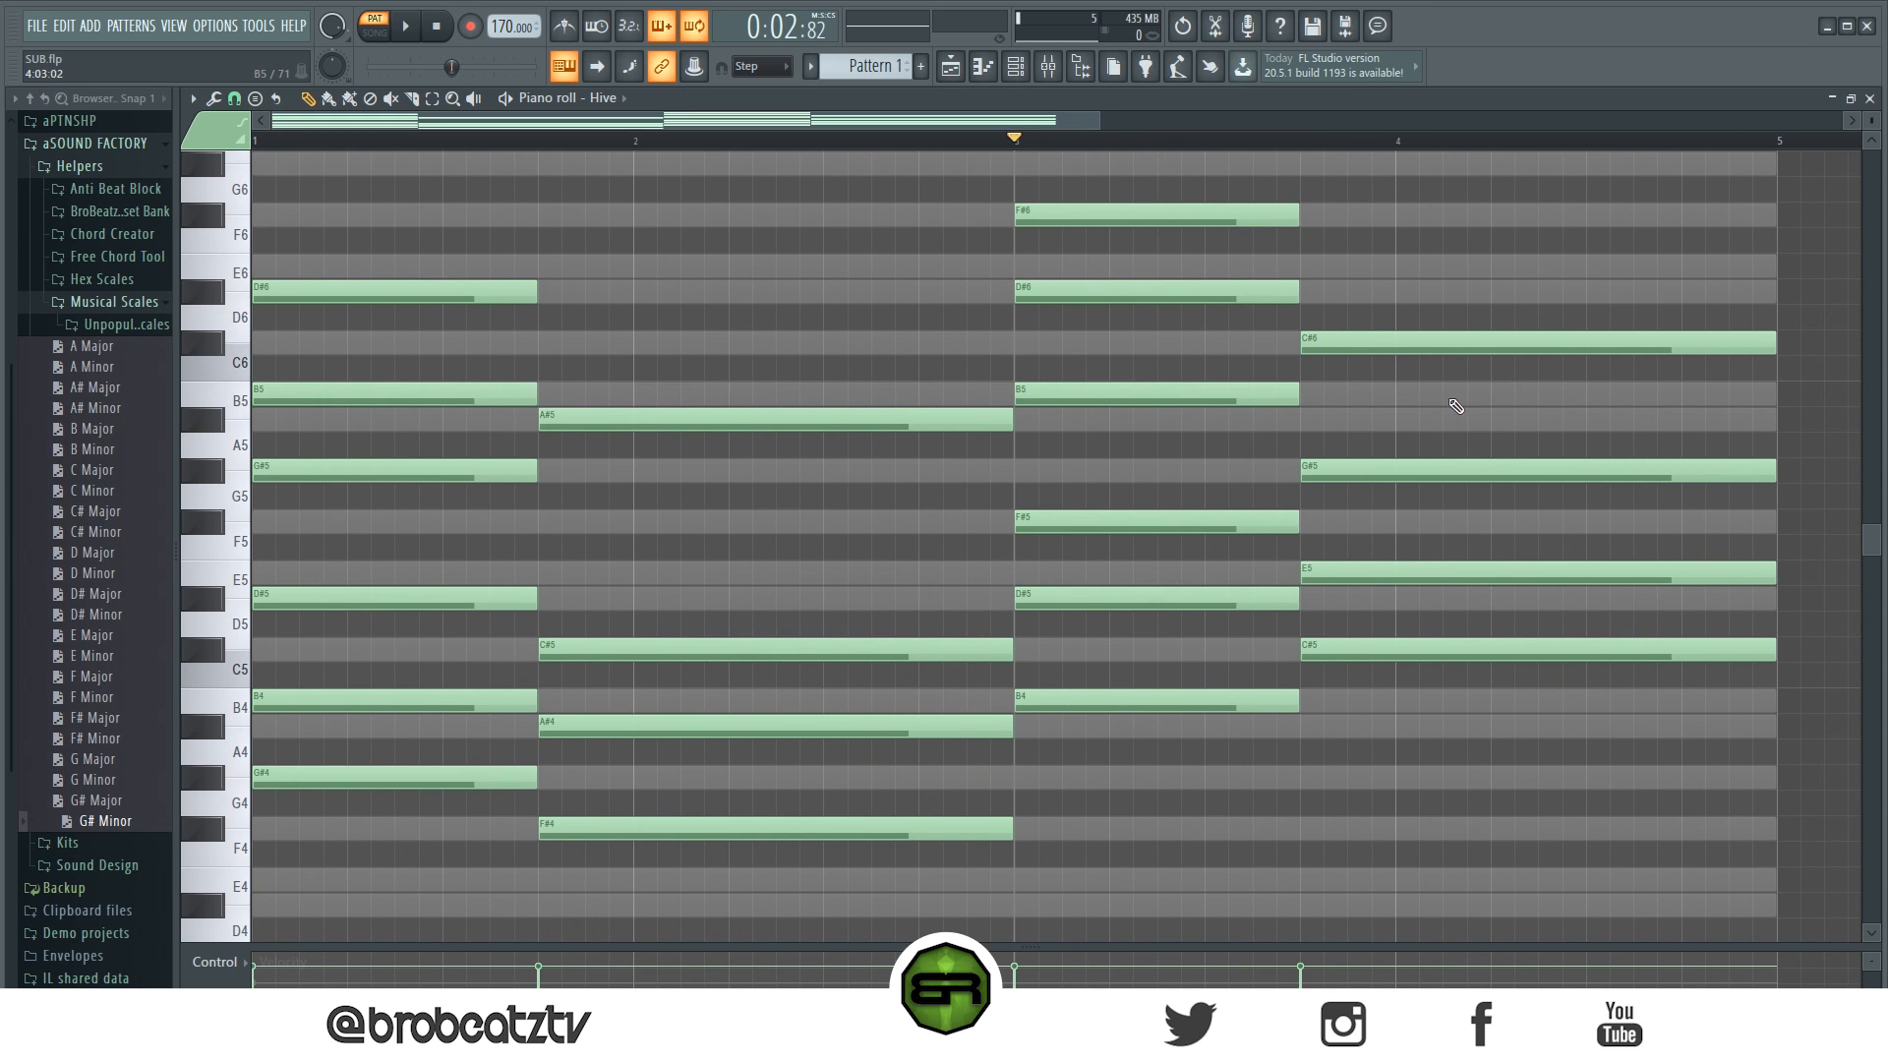
pyautogui.press('space')
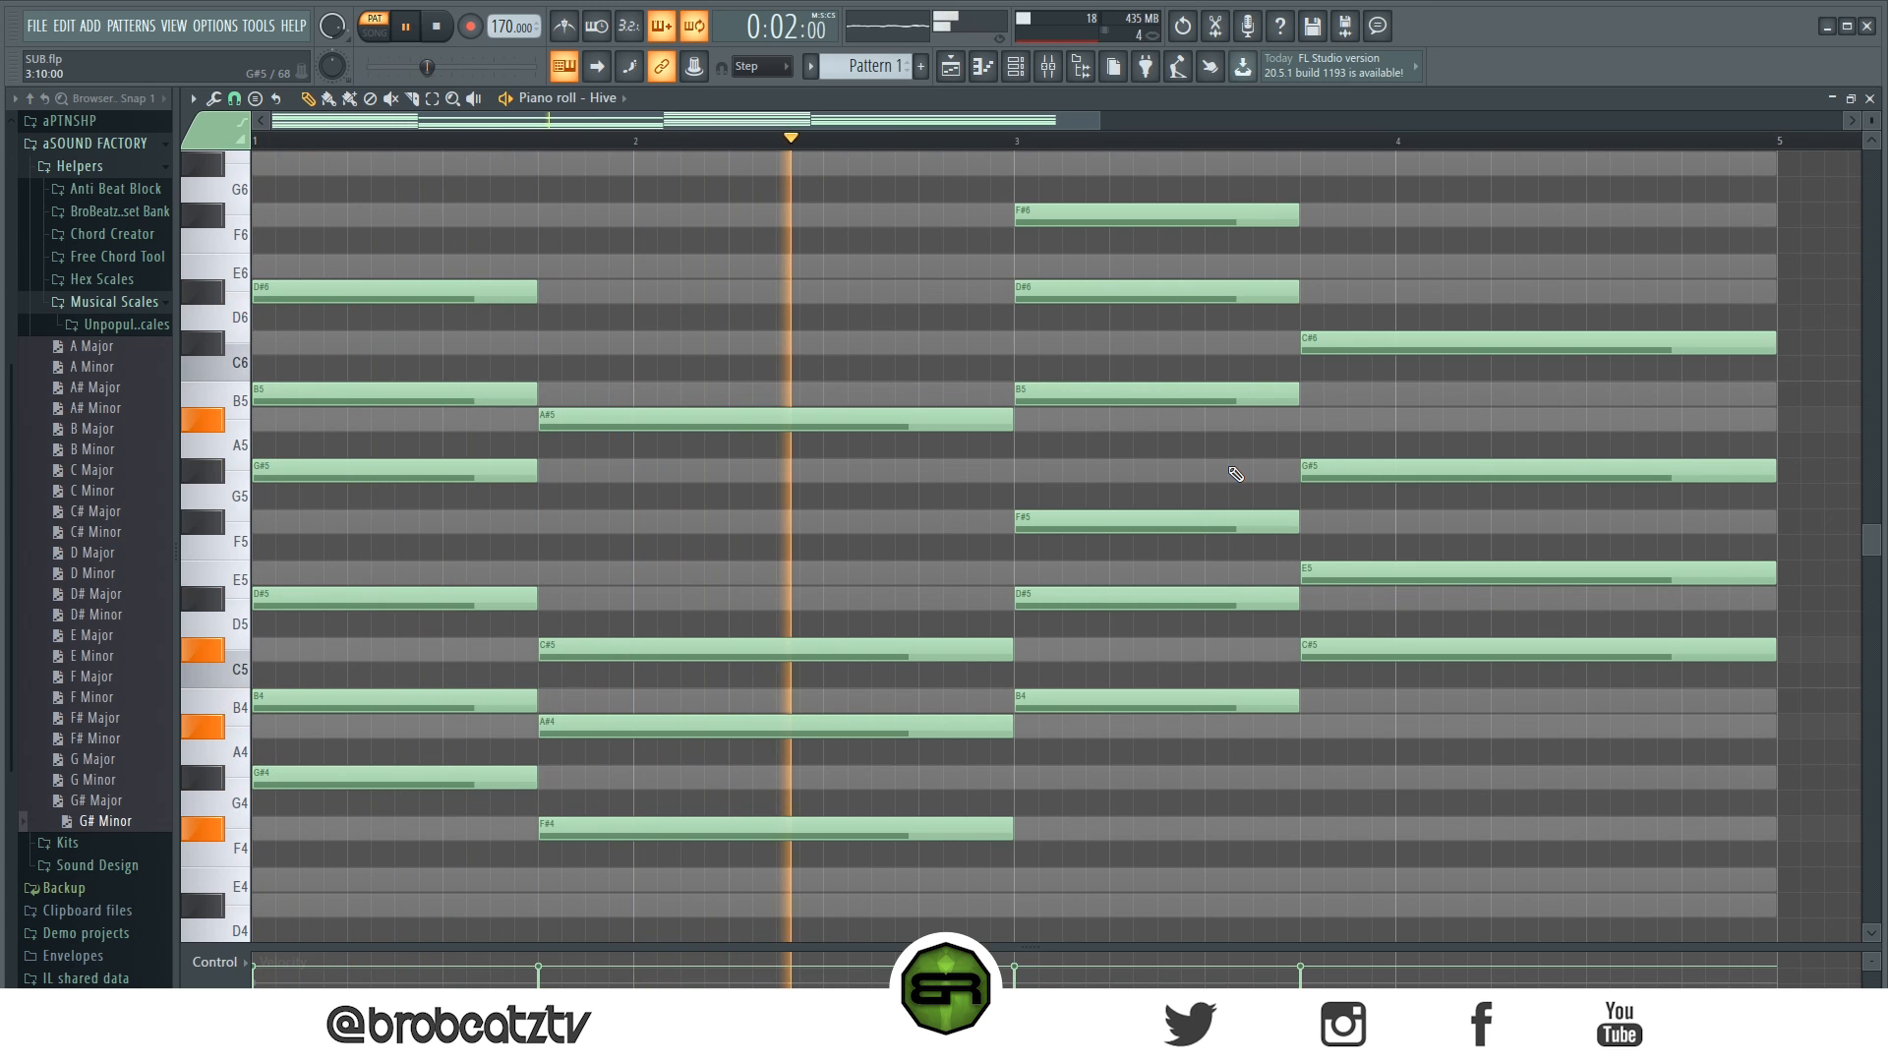
pyautogui.press('space')
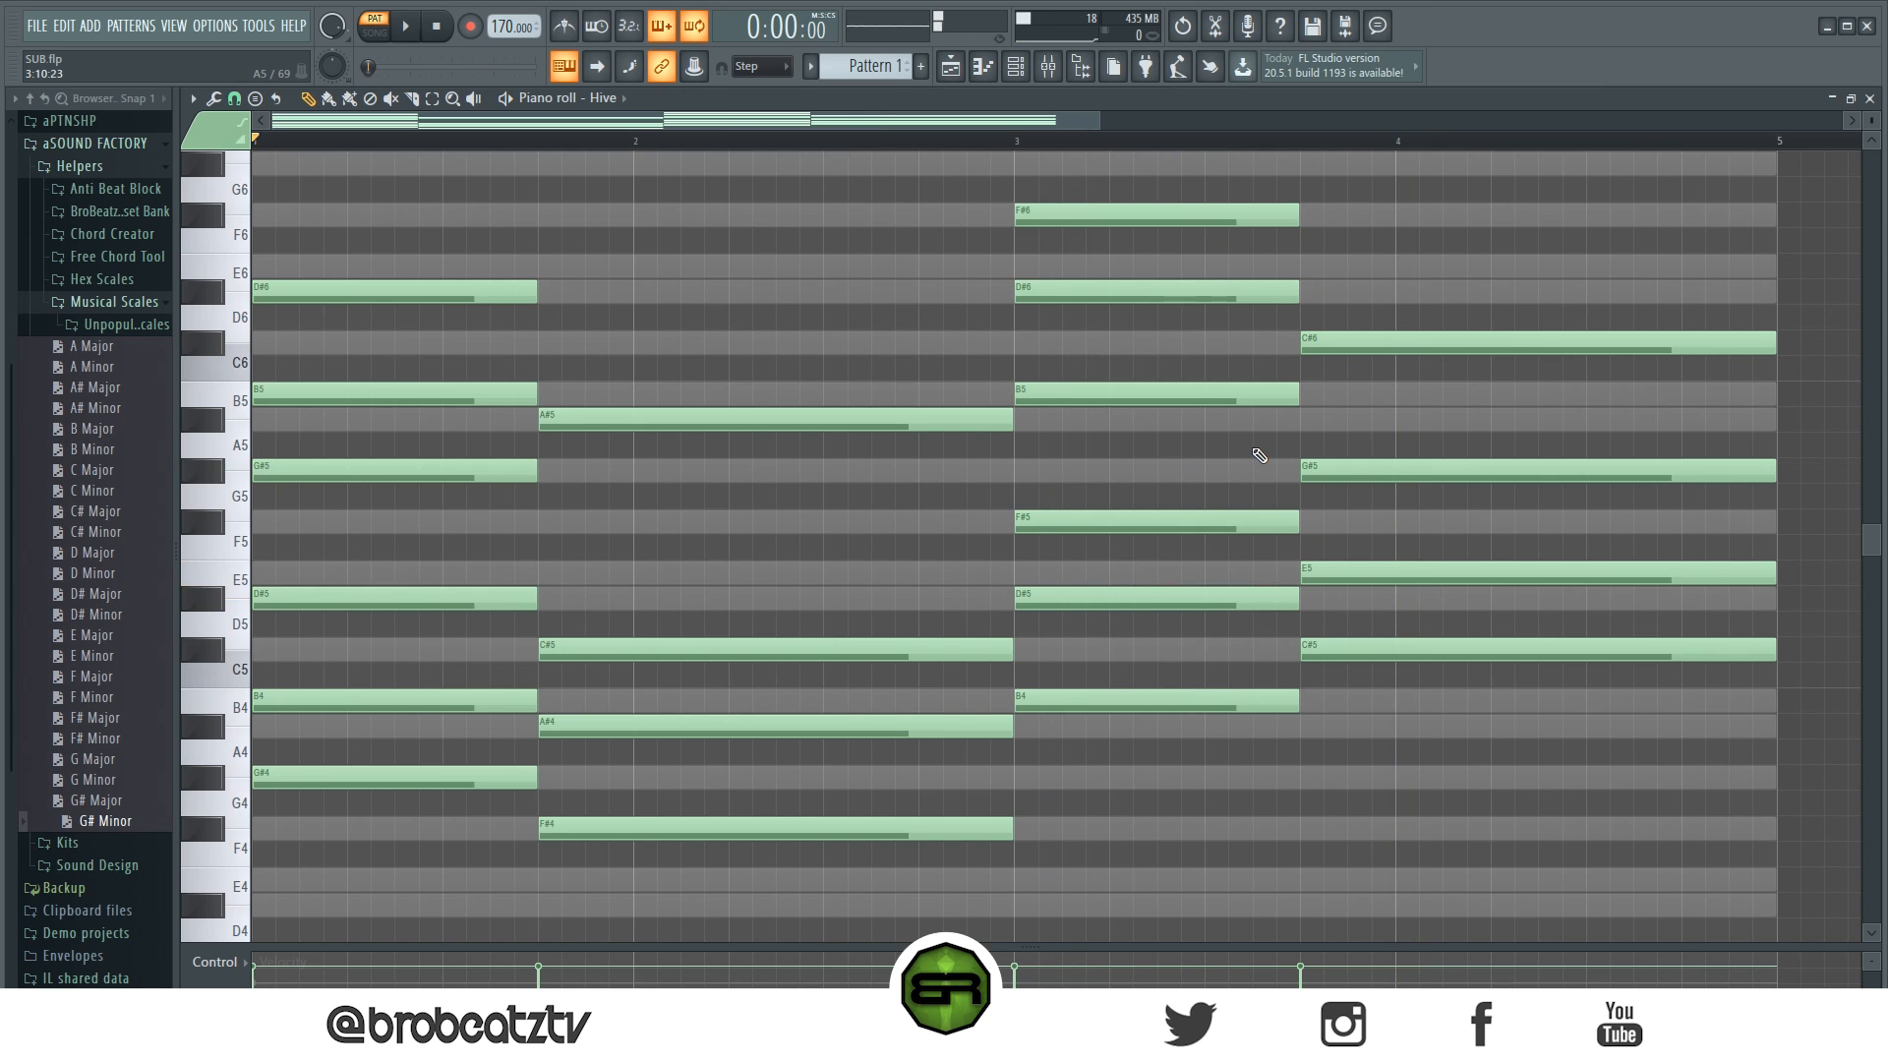
# Step: Select all the octave-higher copies and shorten them to one step each
pyautogui.moveTo(1453, 156); pyautogui.dragTo(411, 474)
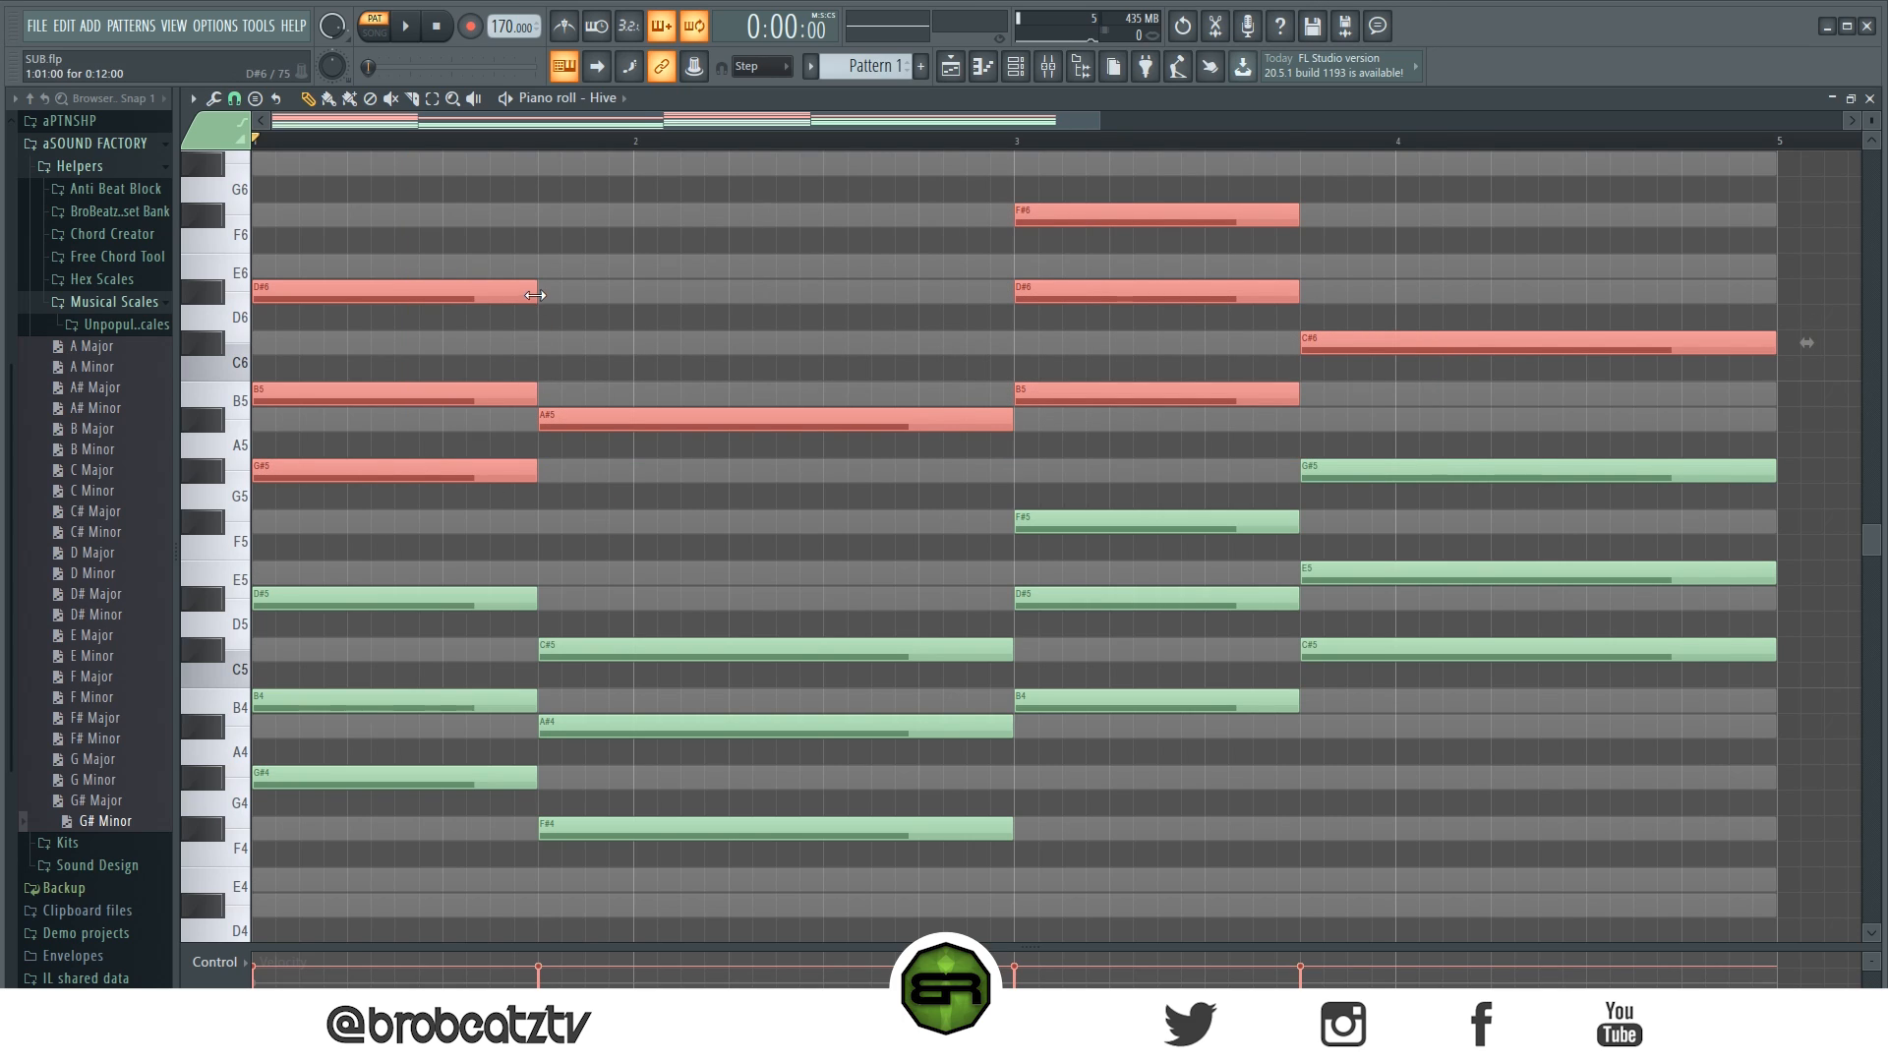
pyautogui.moveTo(535, 296); pyautogui.dragTo(135, 358)
pyautogui.keyDown('ctrl'); pyautogui.click(795, 434); pyautogui.keyUp('ctrl')
pyautogui.moveTo(763, 429); pyautogui.dragTo(604, 432)
pyautogui.moveTo(1513, 342); pyautogui.dragTo(1323, 344)
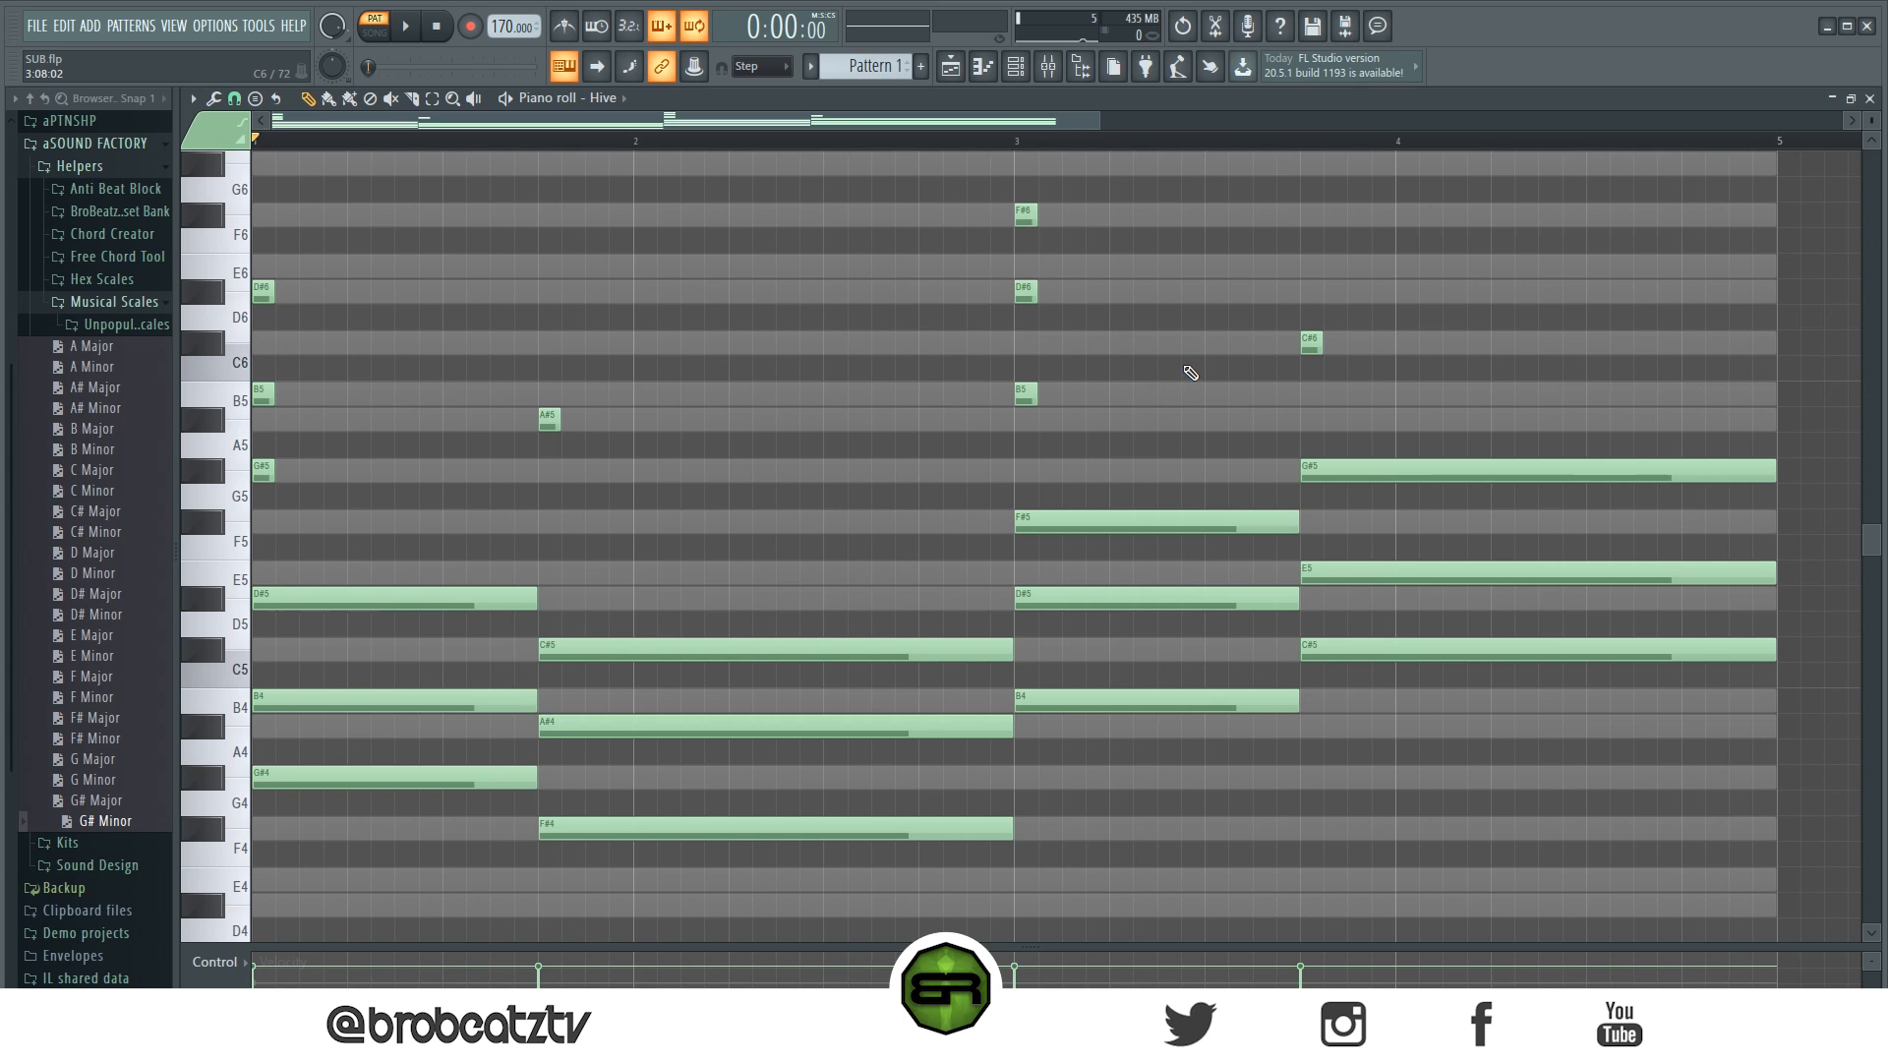
# Step: Move the short A#5 and C#6 notes to the middle of bars 2 and 4
pyautogui.moveTo(1373, 202); pyautogui.dragTo(989, 408)
pyautogui.keyDown('ctrl'); pyautogui.click(468, 367); pyautogui.keyUp('ctrl')
pyautogui.moveTo(1321, 310); pyautogui.dragTo(1247, 412)
pyautogui.moveTo(538, 387); pyautogui.dragTo(594, 488)
pyautogui.moveTo(550, 425); pyautogui.dragTo(835, 425)
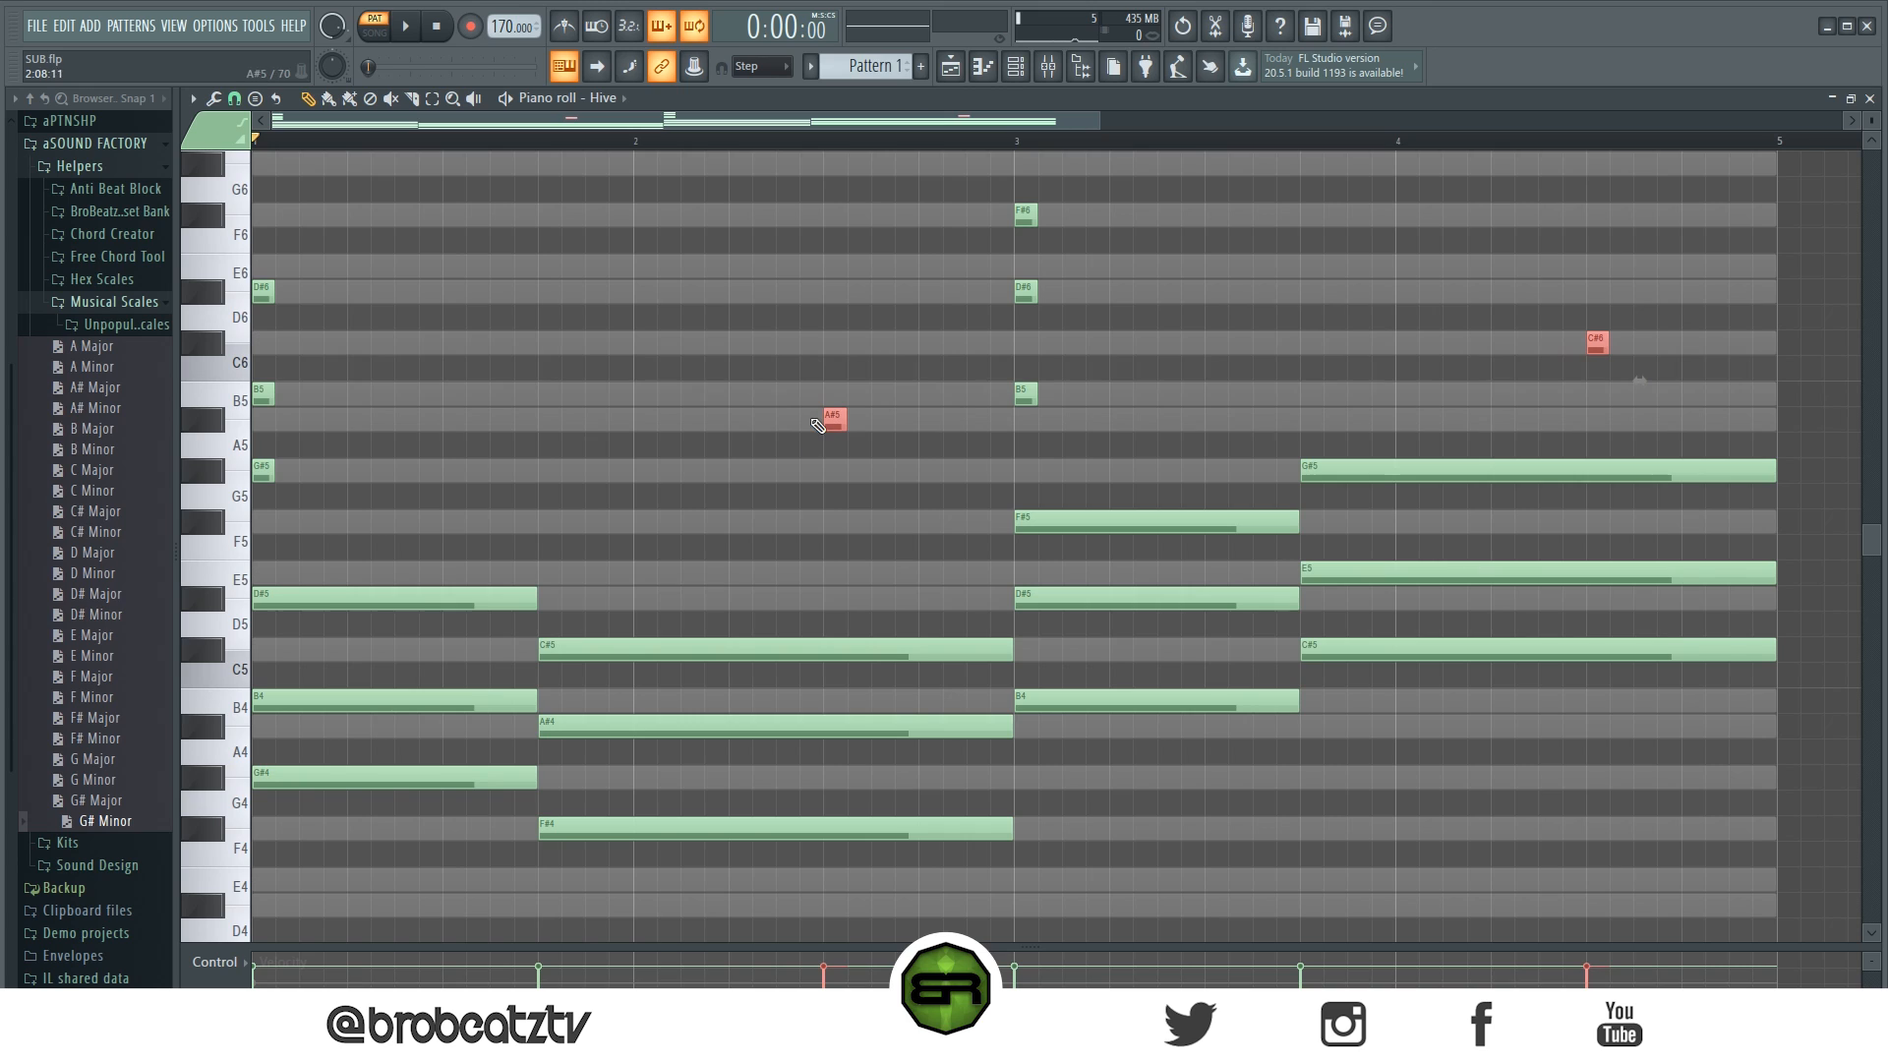
# Step: Move the short G#5 from bar 1 and B5 from bar 3 to the starts of bars 2 and 4
pyautogui.keyDown('ctrl'); pyautogui.click(624, 534); pyautogui.keyUp('ctrl')
pyautogui.keyDown('ctrl'); pyautogui.click(1018, 390); pyautogui.keyUp('ctrl')
pyautogui.keyDown('ctrl'); pyautogui.click(262, 470); pyautogui.keyUp('ctrl')
pyautogui.moveTo(264, 472); pyautogui.dragTo(643, 484)
# Step: Move the short B5 and D#6 to the middle of bars 1 and 3, and play back the melody
pyautogui.keyDown('ctrl'); pyautogui.click(392, 406); pyautogui.keyUp('ctrl')
pyautogui.keyDown('ctrl'); pyautogui.click(261, 393); pyautogui.keyUp('ctrl')
pyautogui.keyDown('ctrl'); pyautogui.click(1025, 292); pyautogui.keyUp('ctrl')
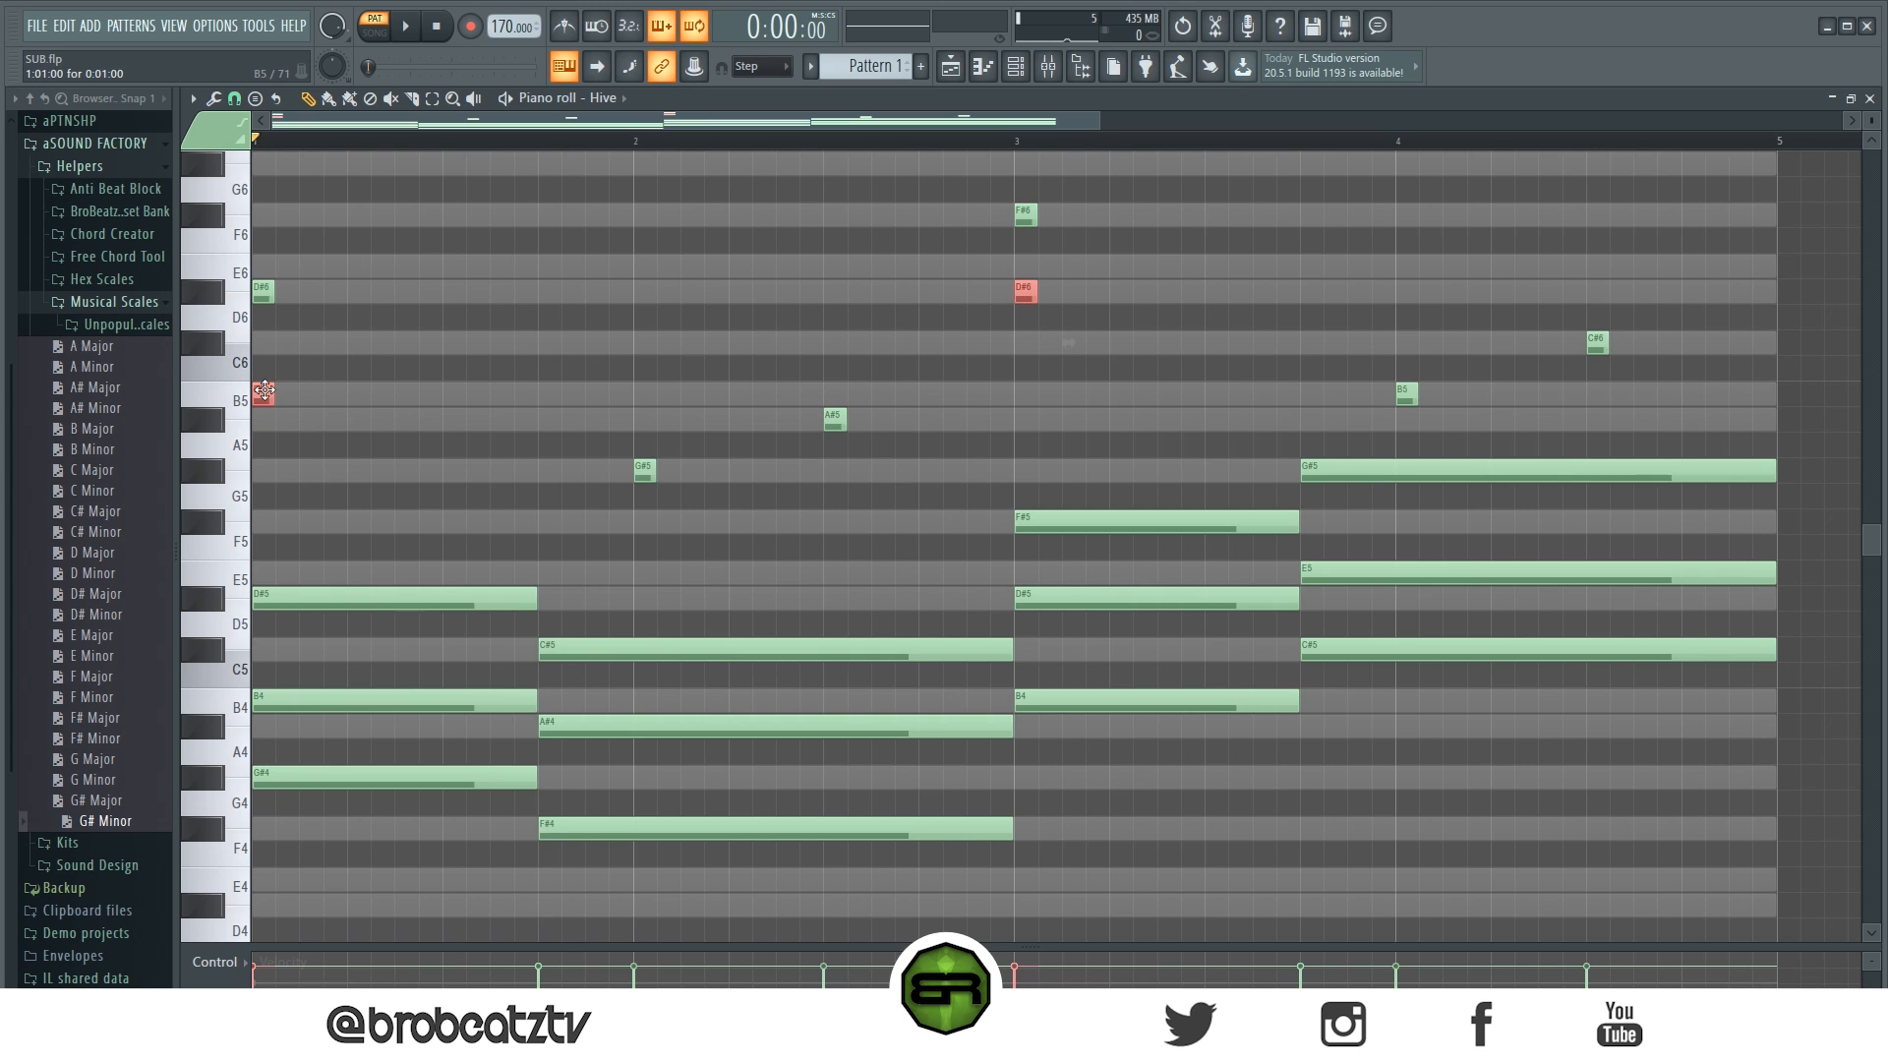
pyautogui.moveTo(258, 394); pyautogui.dragTo(449, 396)
pyautogui.keyDown('ctrl'); pyautogui.click(362, 325); pyautogui.keyUp('ctrl')
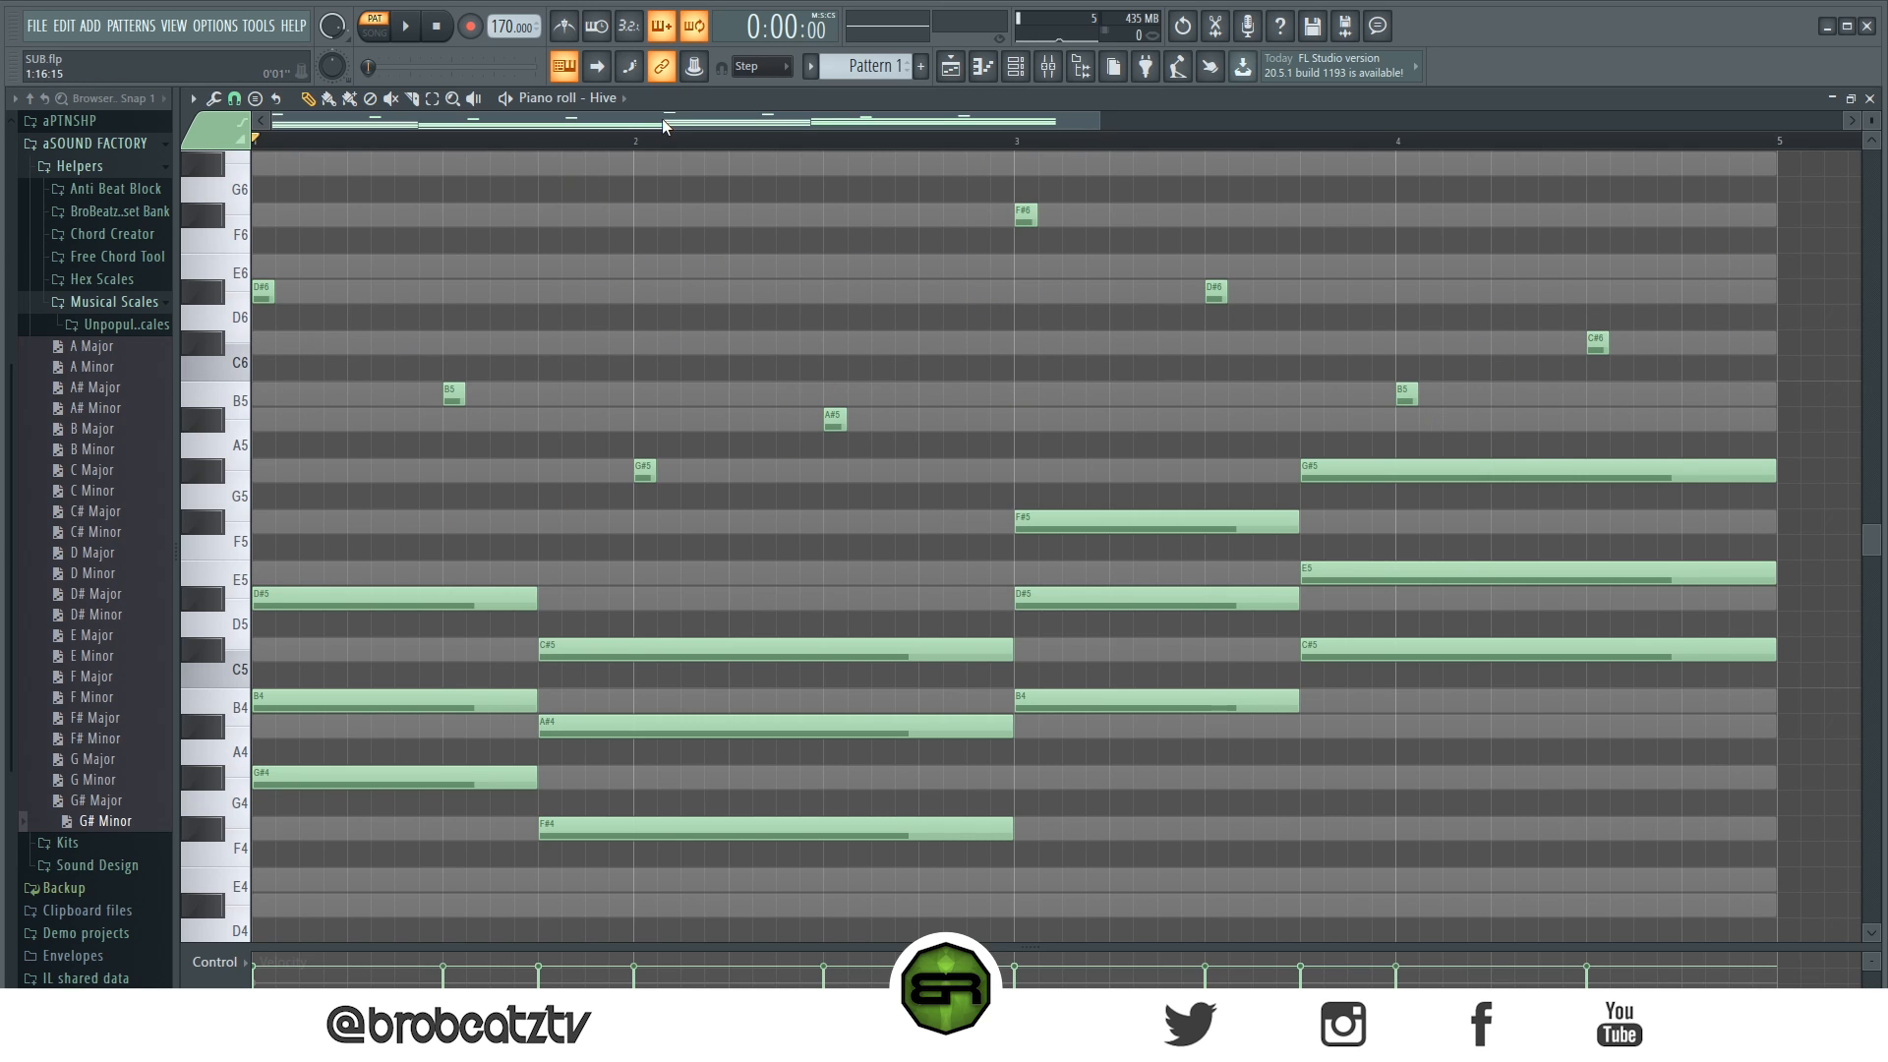
pyautogui.press('space')
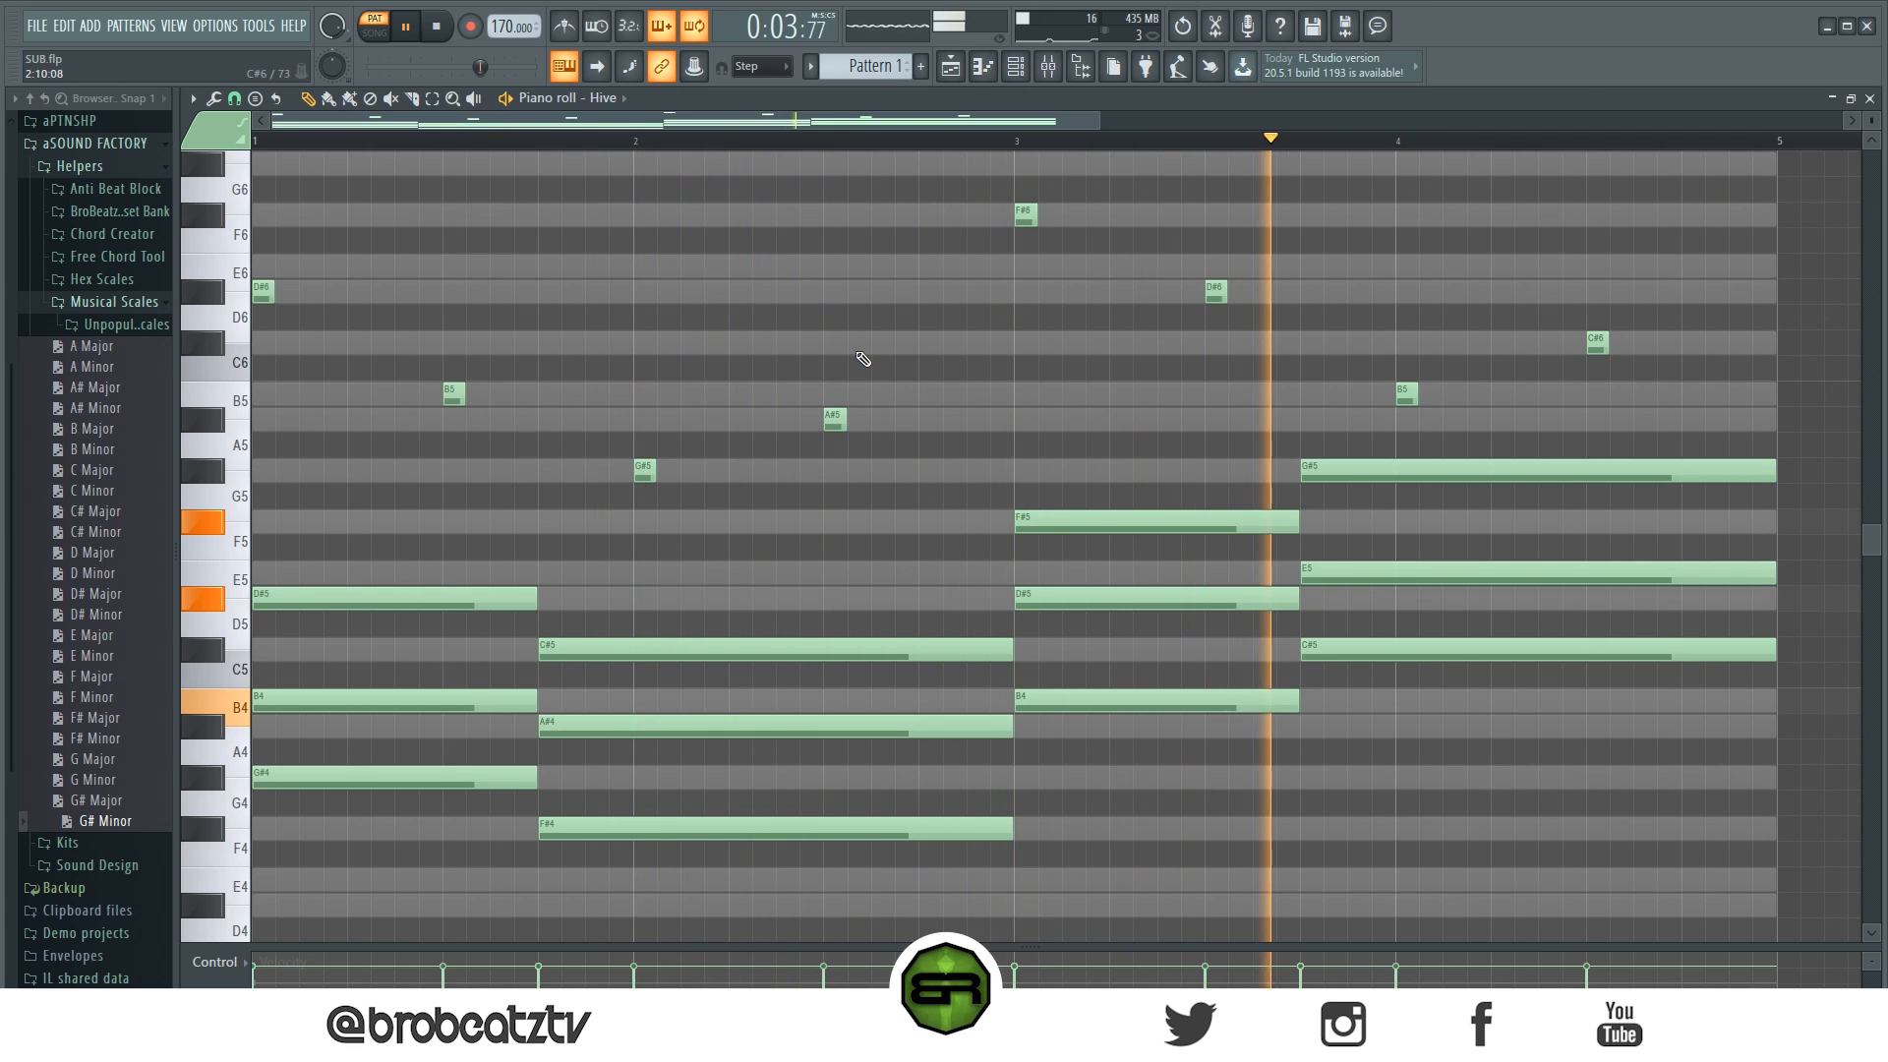
pyautogui.press('space')
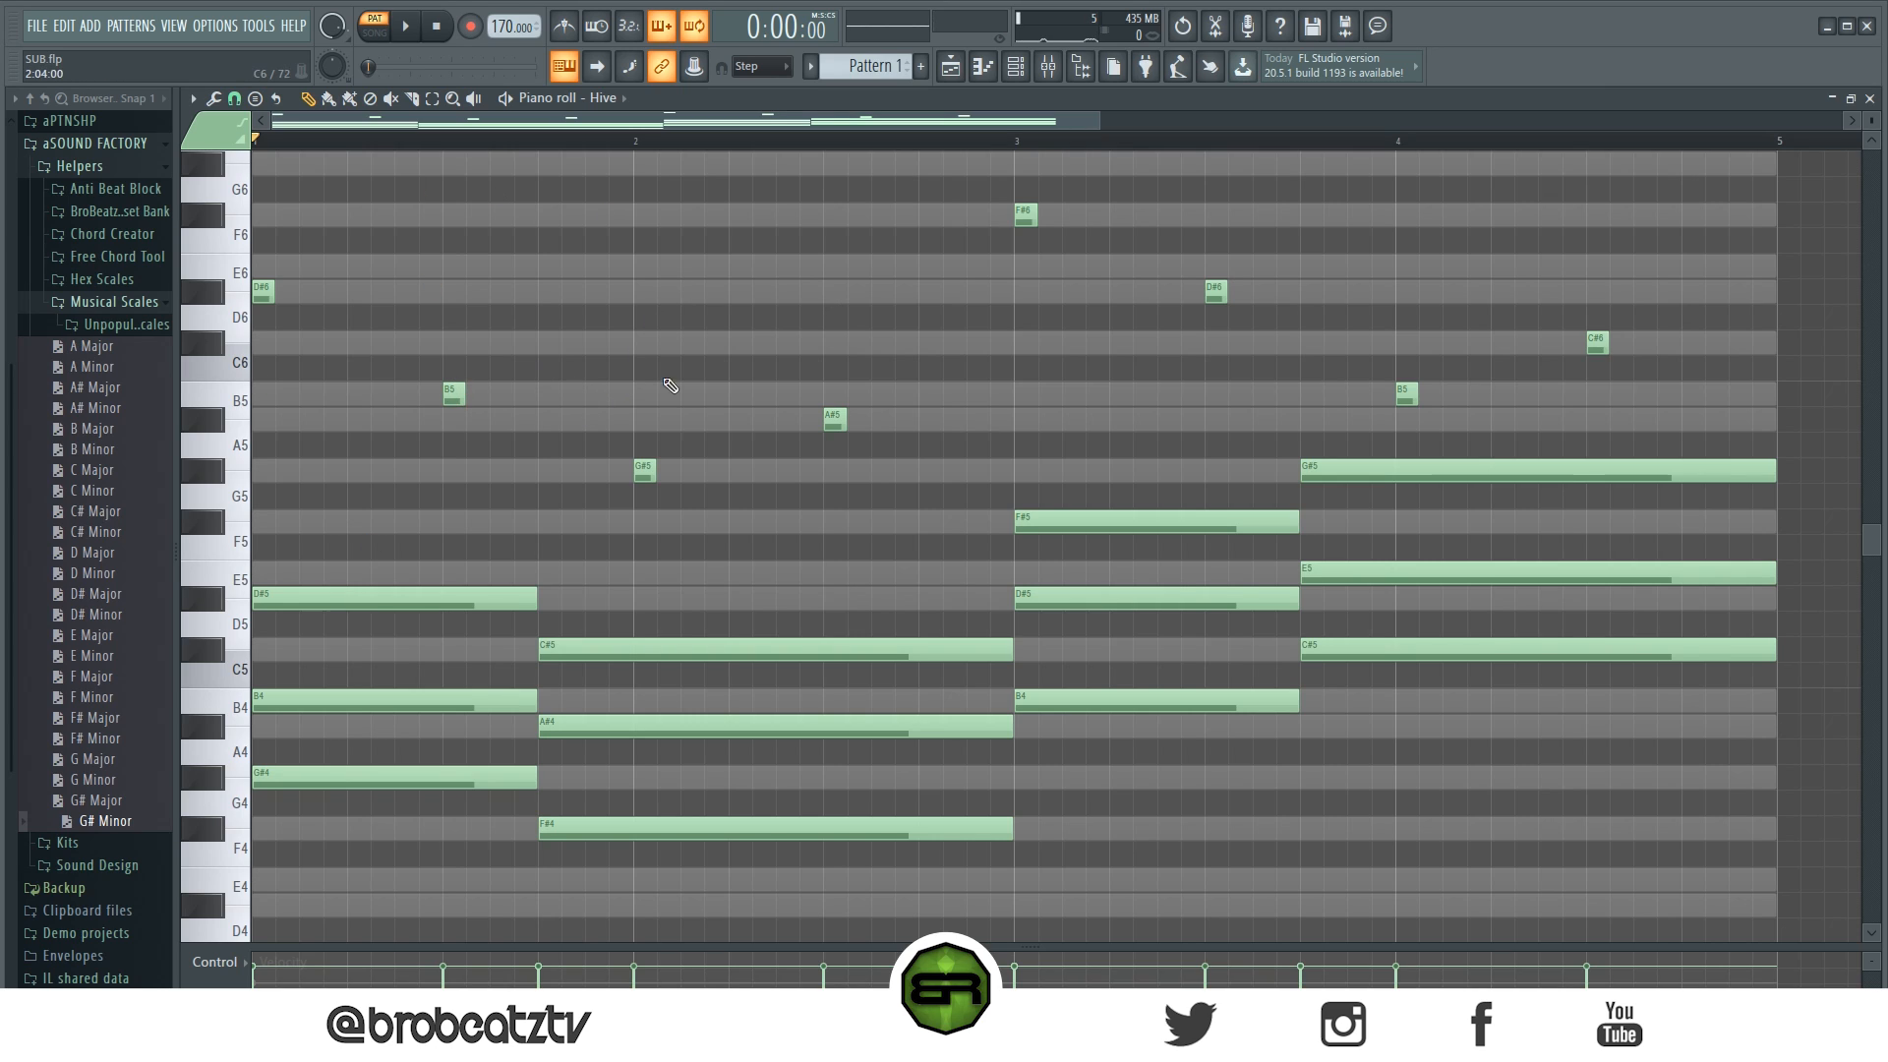
# Step: Try B5 and D#6 on step 7 and G#5 and B5 on step 13 of bars 1 and 3, and play it back
pyautogui.click(451, 395)
pyautogui.moveTo(455, 397); pyautogui.dragTo(407, 396)
pyautogui.moveTo(645, 470); pyautogui.dragTo(550, 470)
pyautogui.moveTo(1216, 293); pyautogui.dragTo(1168, 293)
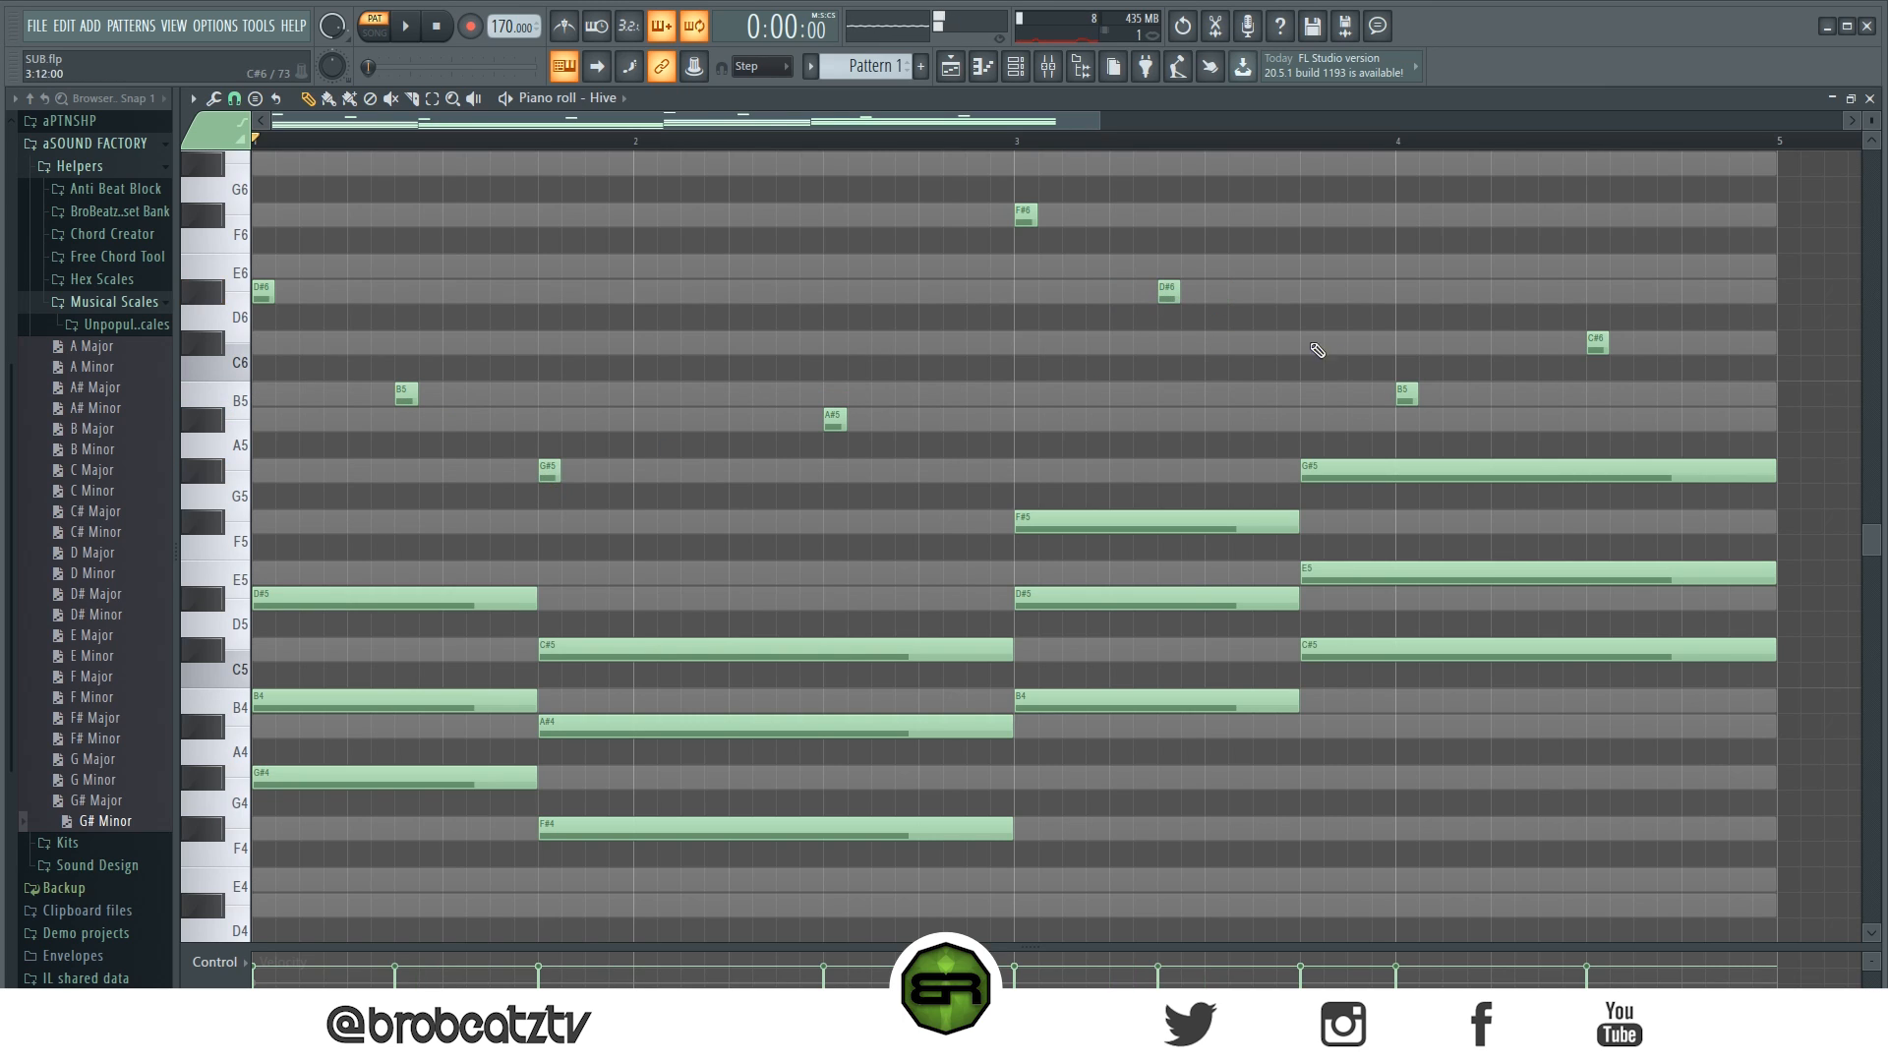
pyautogui.moveTo(1407, 396); pyautogui.dragTo(1313, 395)
pyautogui.press('space')
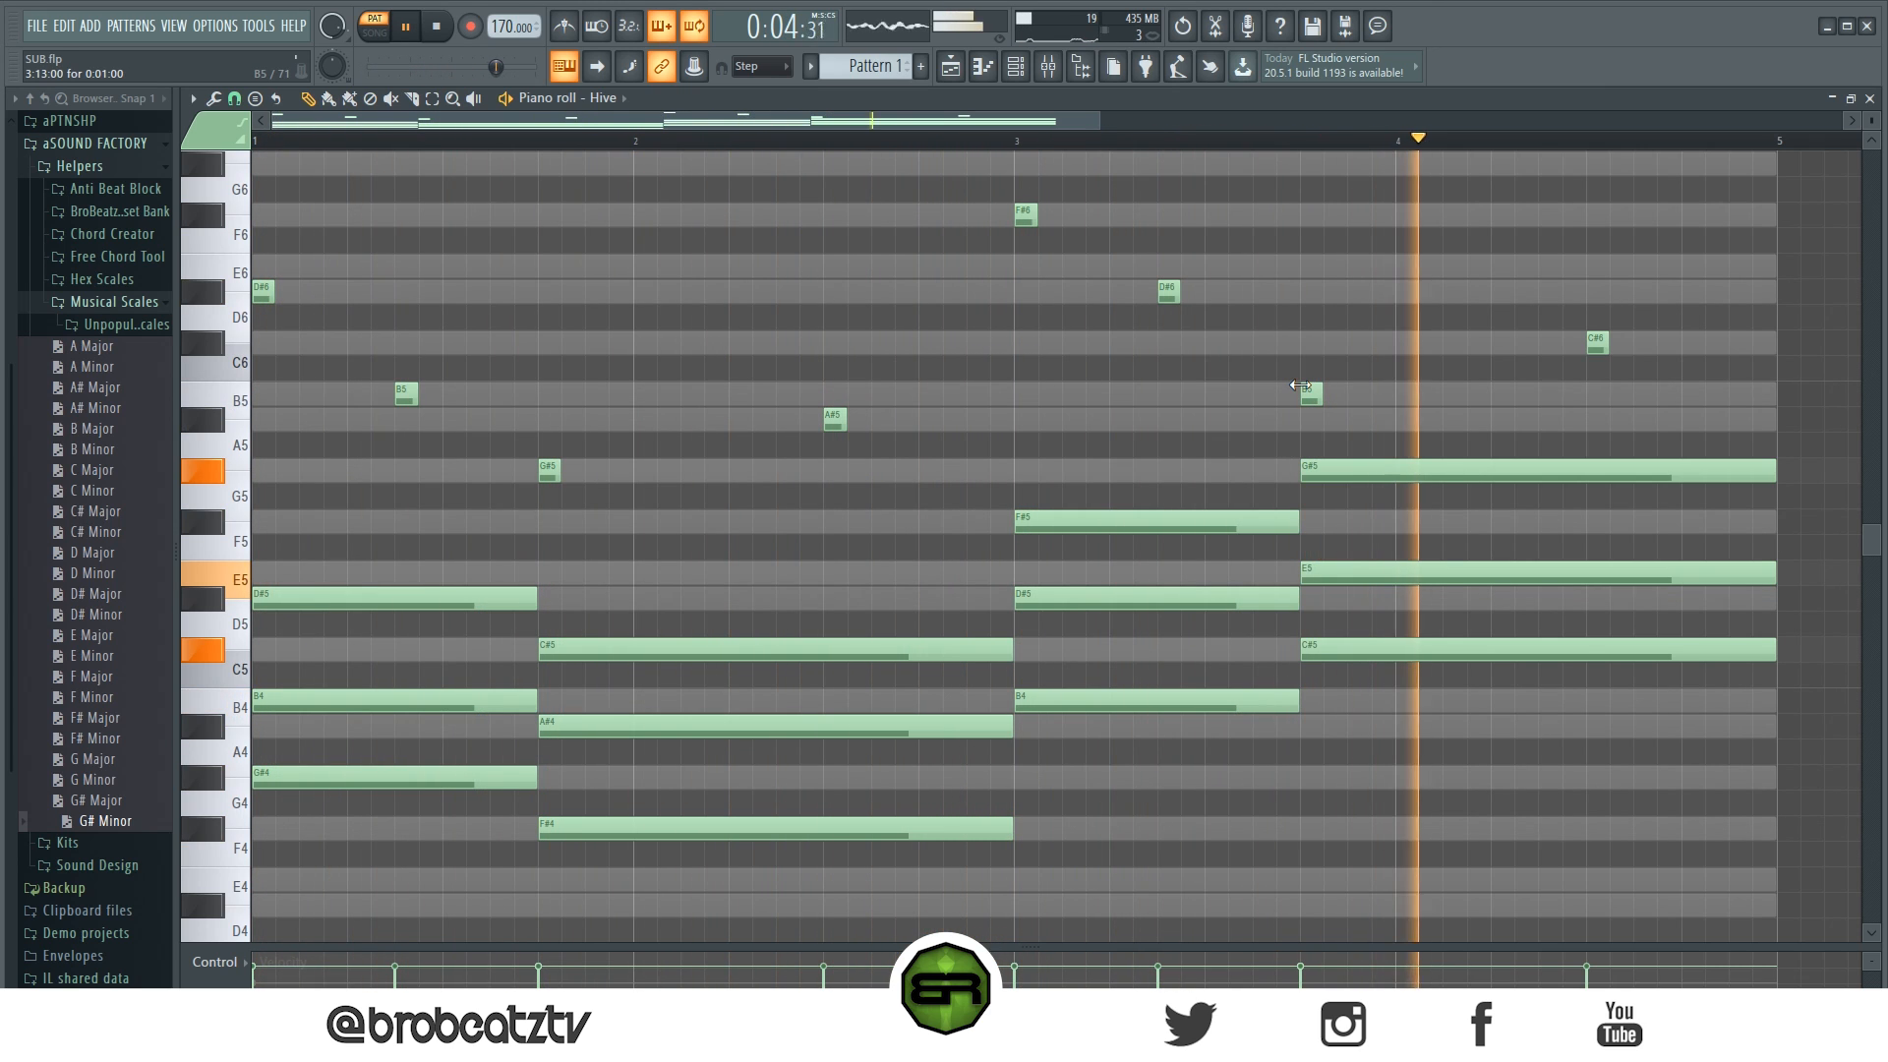
pyautogui.press('space')
# Step: Try B5 and D#6 on step 5 and G#5 and B5 on step 9 of bars 1 and 3, and play it back
pyautogui.moveTo(403, 385); pyautogui.dragTo(356, 386)
pyautogui.moveTo(543, 470); pyautogui.dragTo(446, 470)
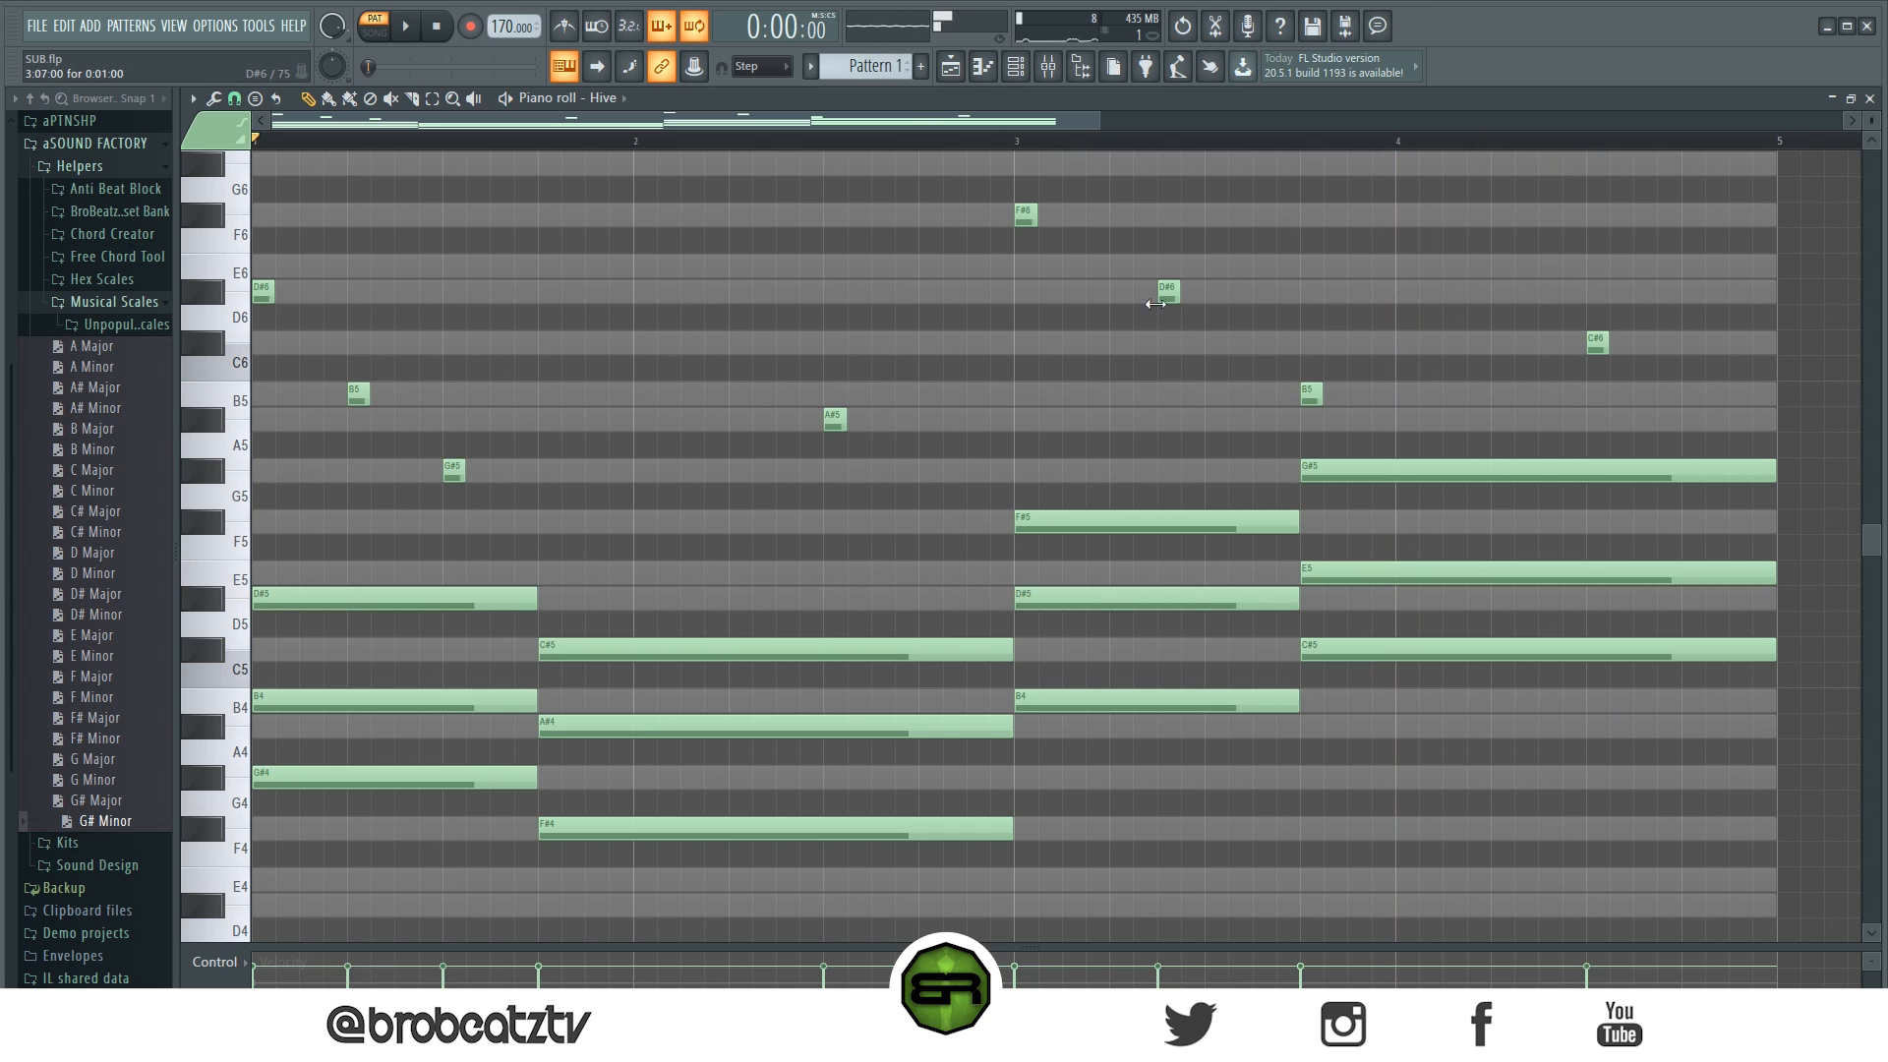
pyautogui.moveTo(1170, 291); pyautogui.dragTo(1121, 292)
pyautogui.moveTo(1312, 393); pyautogui.dragTo(1218, 396)
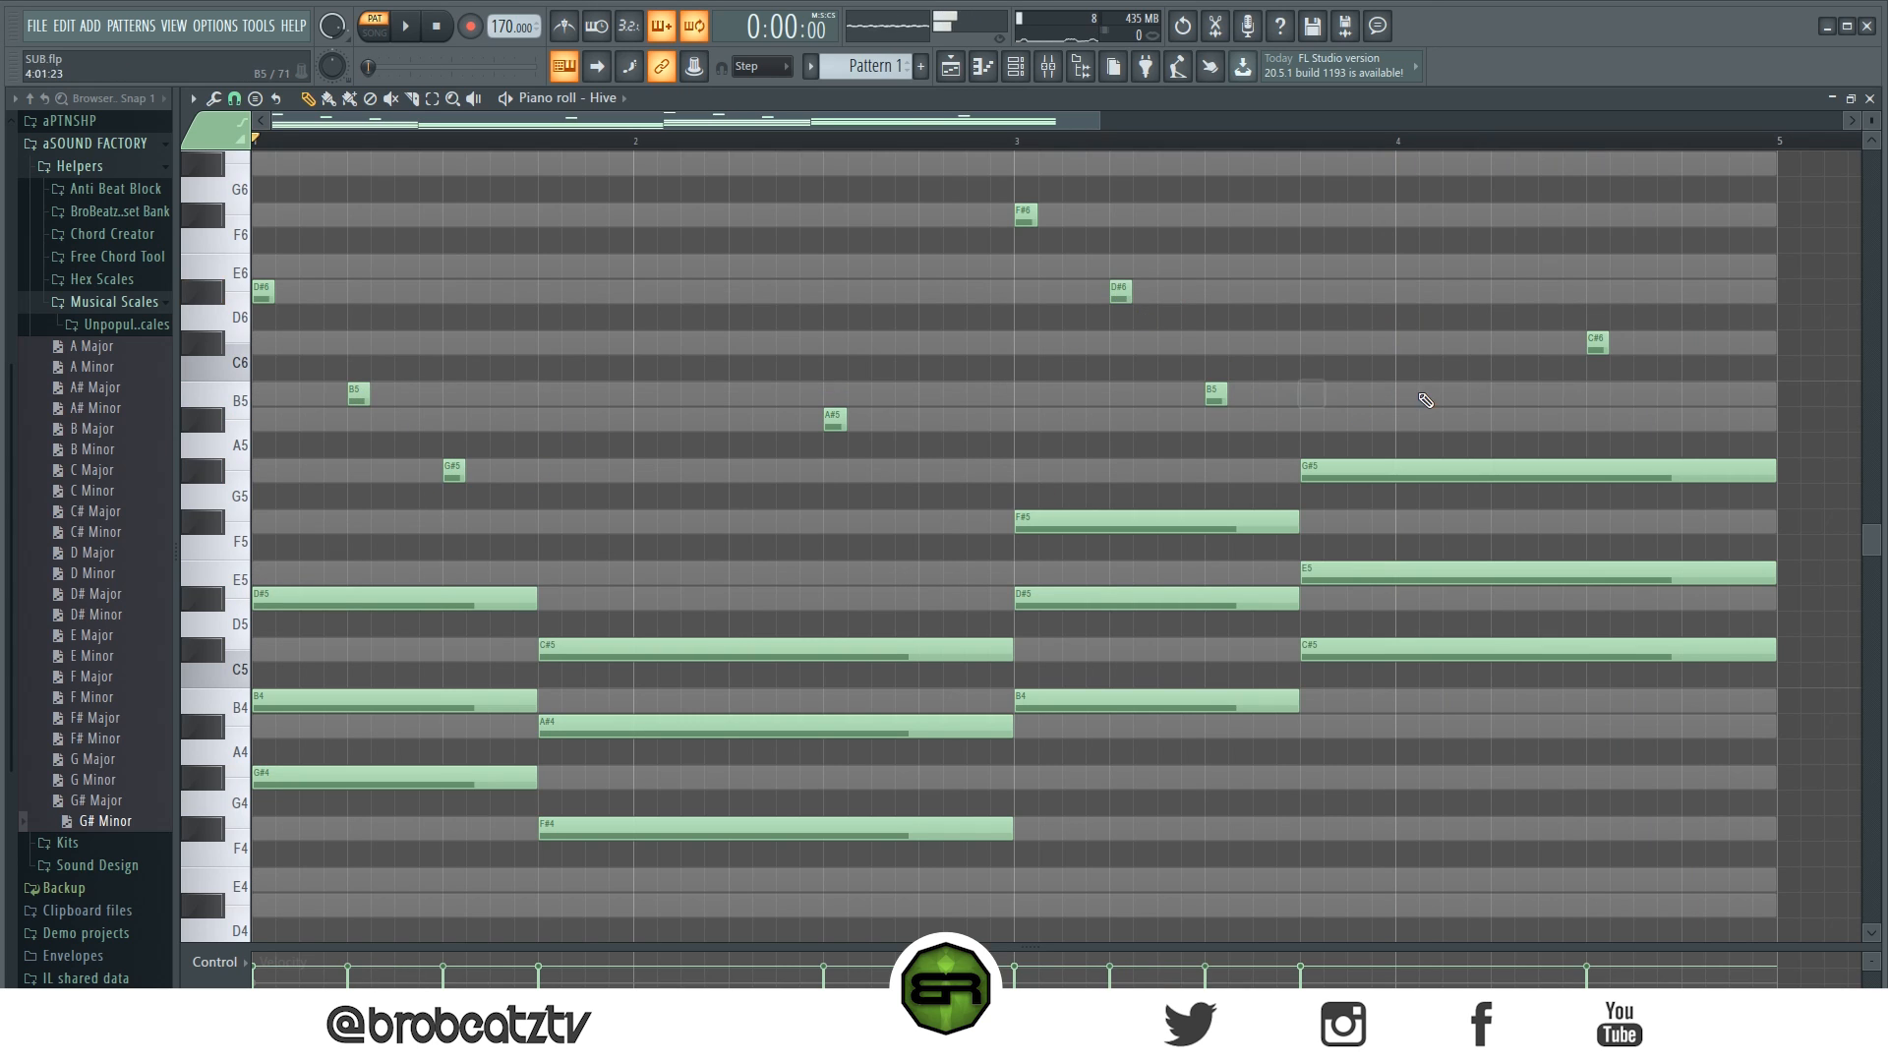
pyautogui.press('space')
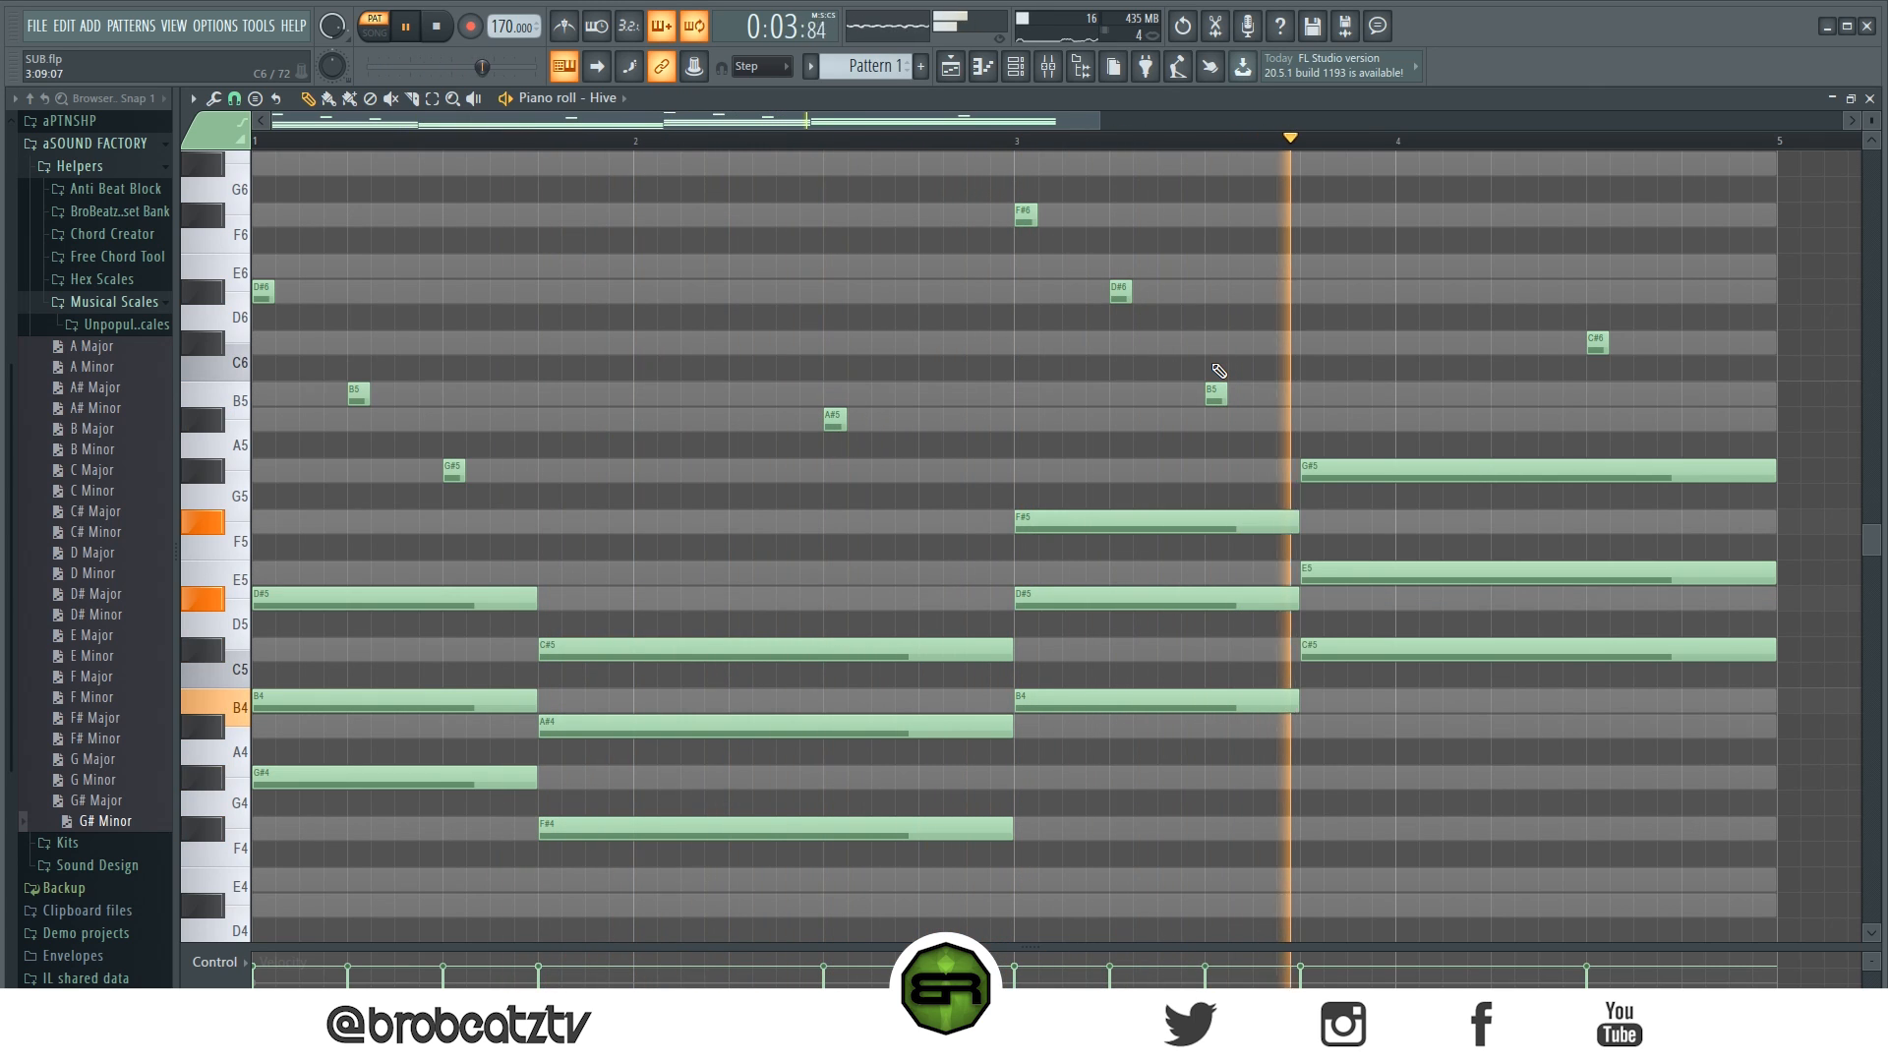
pyautogui.press('space')
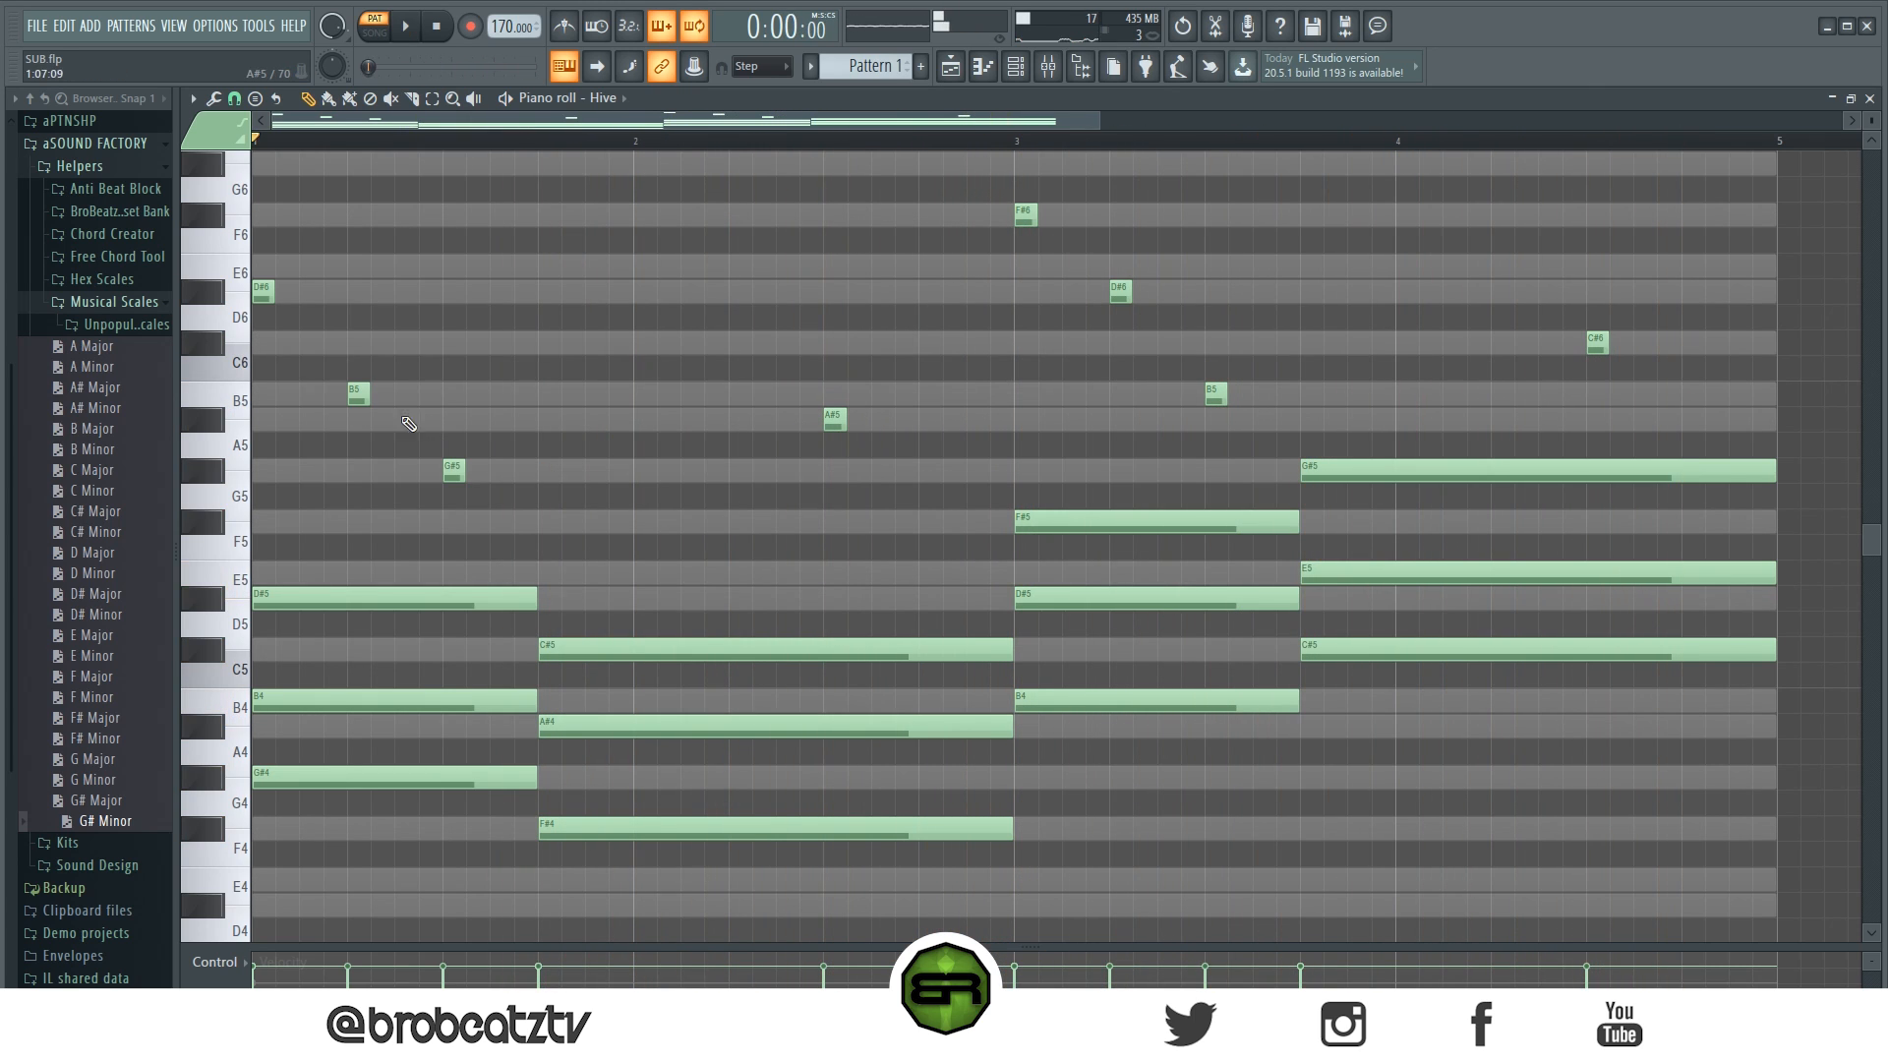
# Step: Restore even two-beat spacing: B5 and D#6 in the middle of bars 1 and 3, G#5 and B5 starting bars 2 and 4
pyautogui.moveTo(358, 393); pyautogui.dragTo(452, 389)
pyautogui.moveTo(454, 472); pyautogui.dragTo(645, 472)
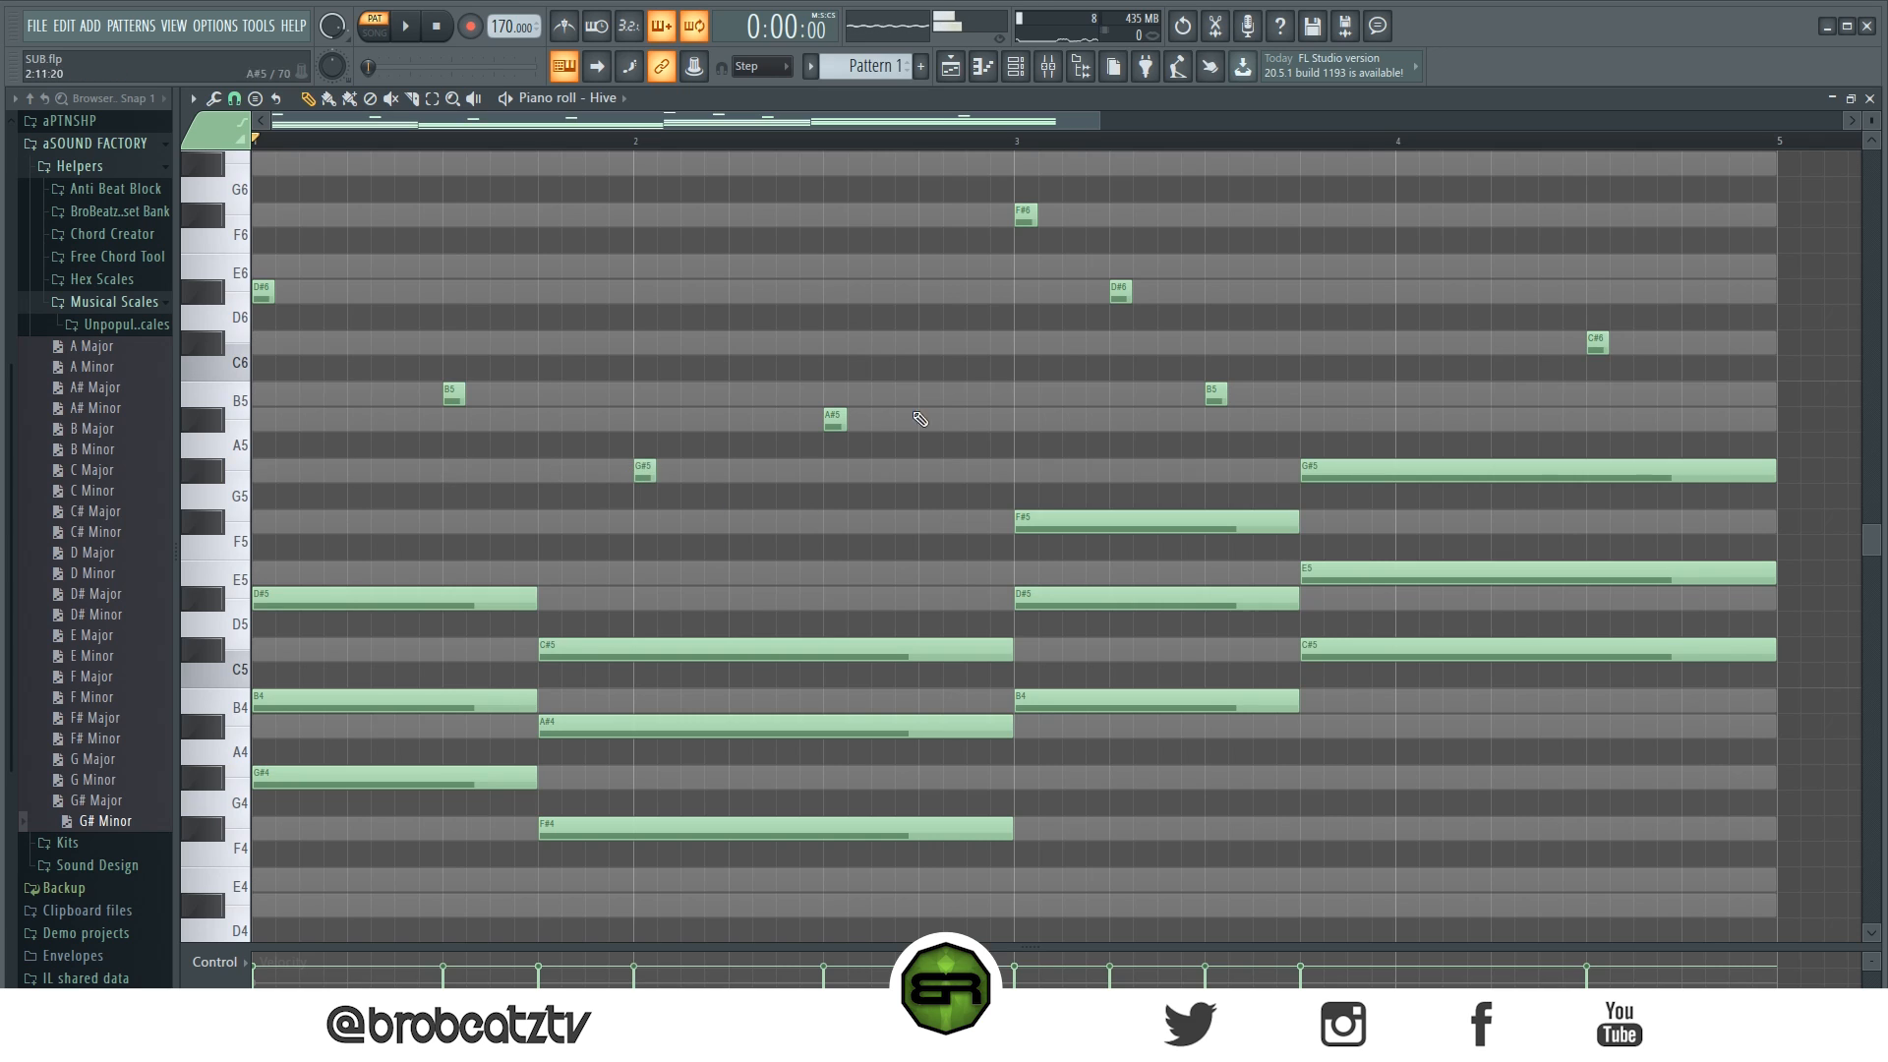
pyautogui.moveTo(1121, 293); pyautogui.dragTo(1216, 293)
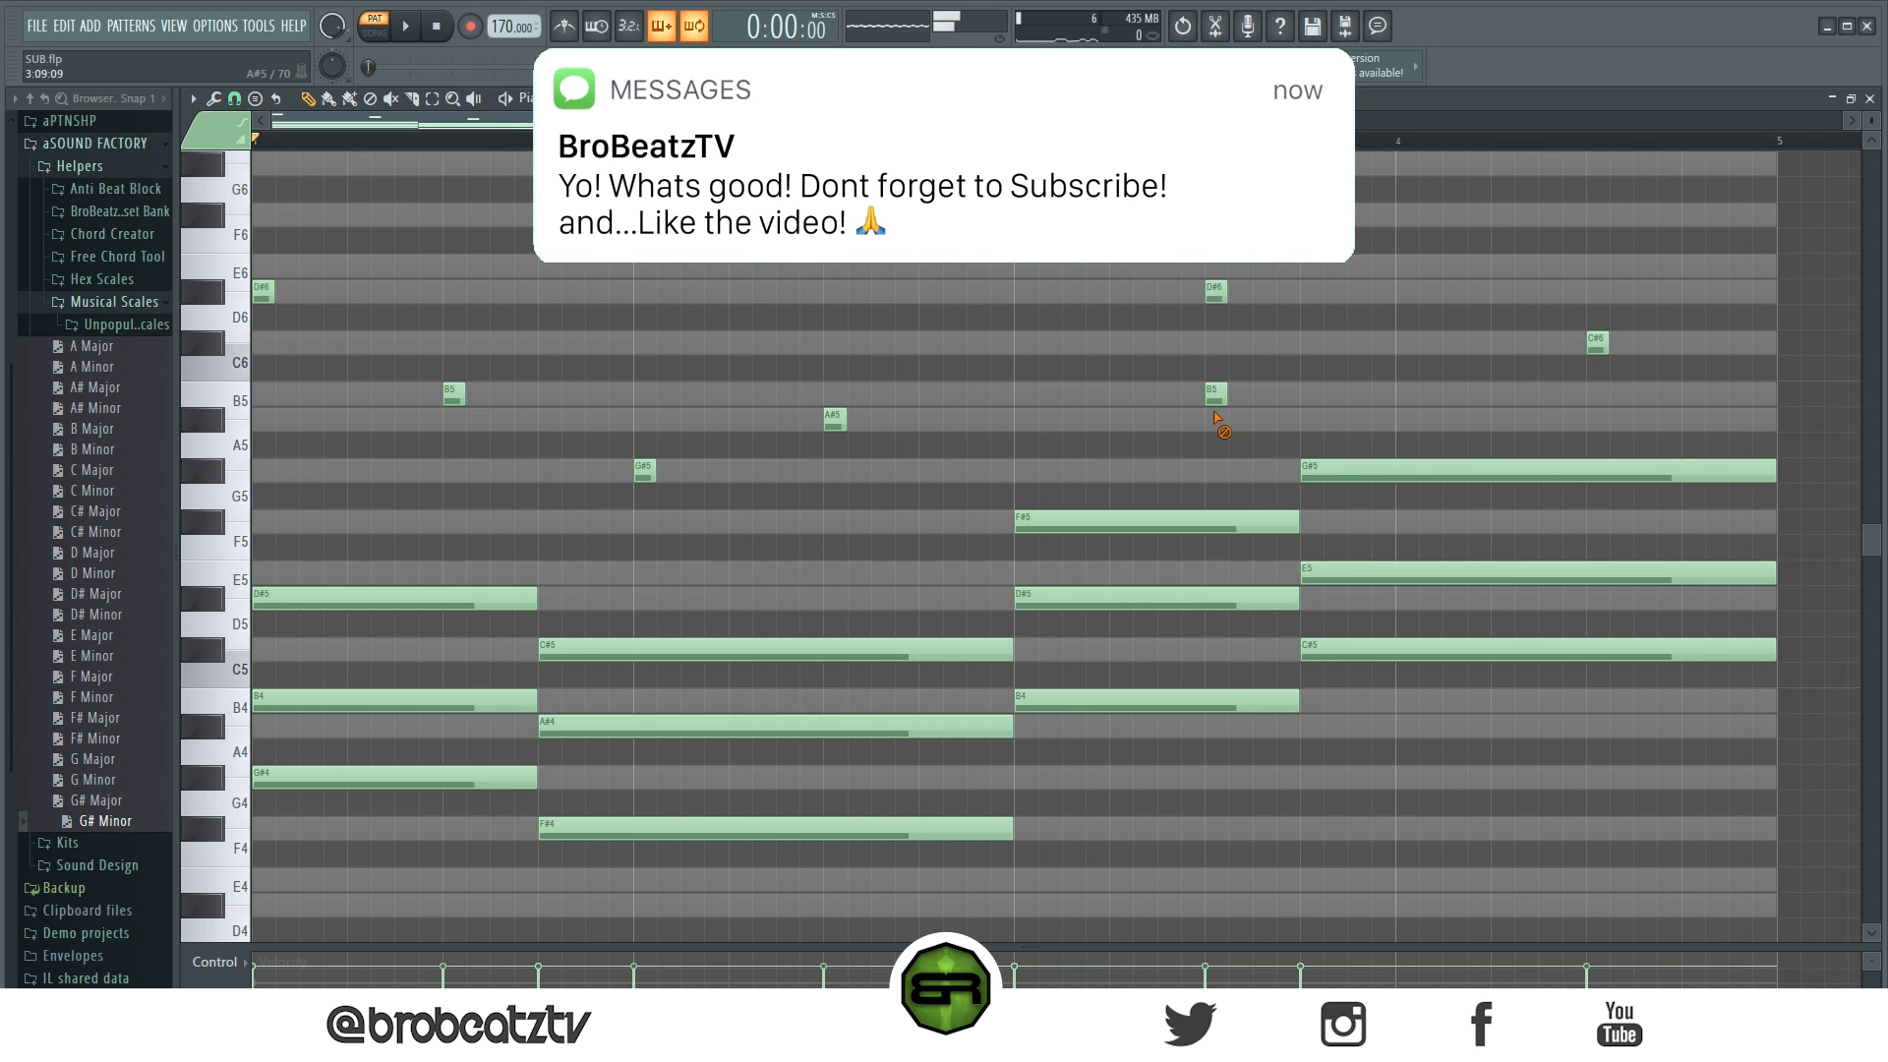
pyautogui.click(1411, 399)
pyautogui.rightClick(1216, 393)
# Step: Copy the Hive channel's notes into the Hive #2 and Hive #3 channels
pyautogui.press('F6')
pyautogui.rightClick(419, 262)
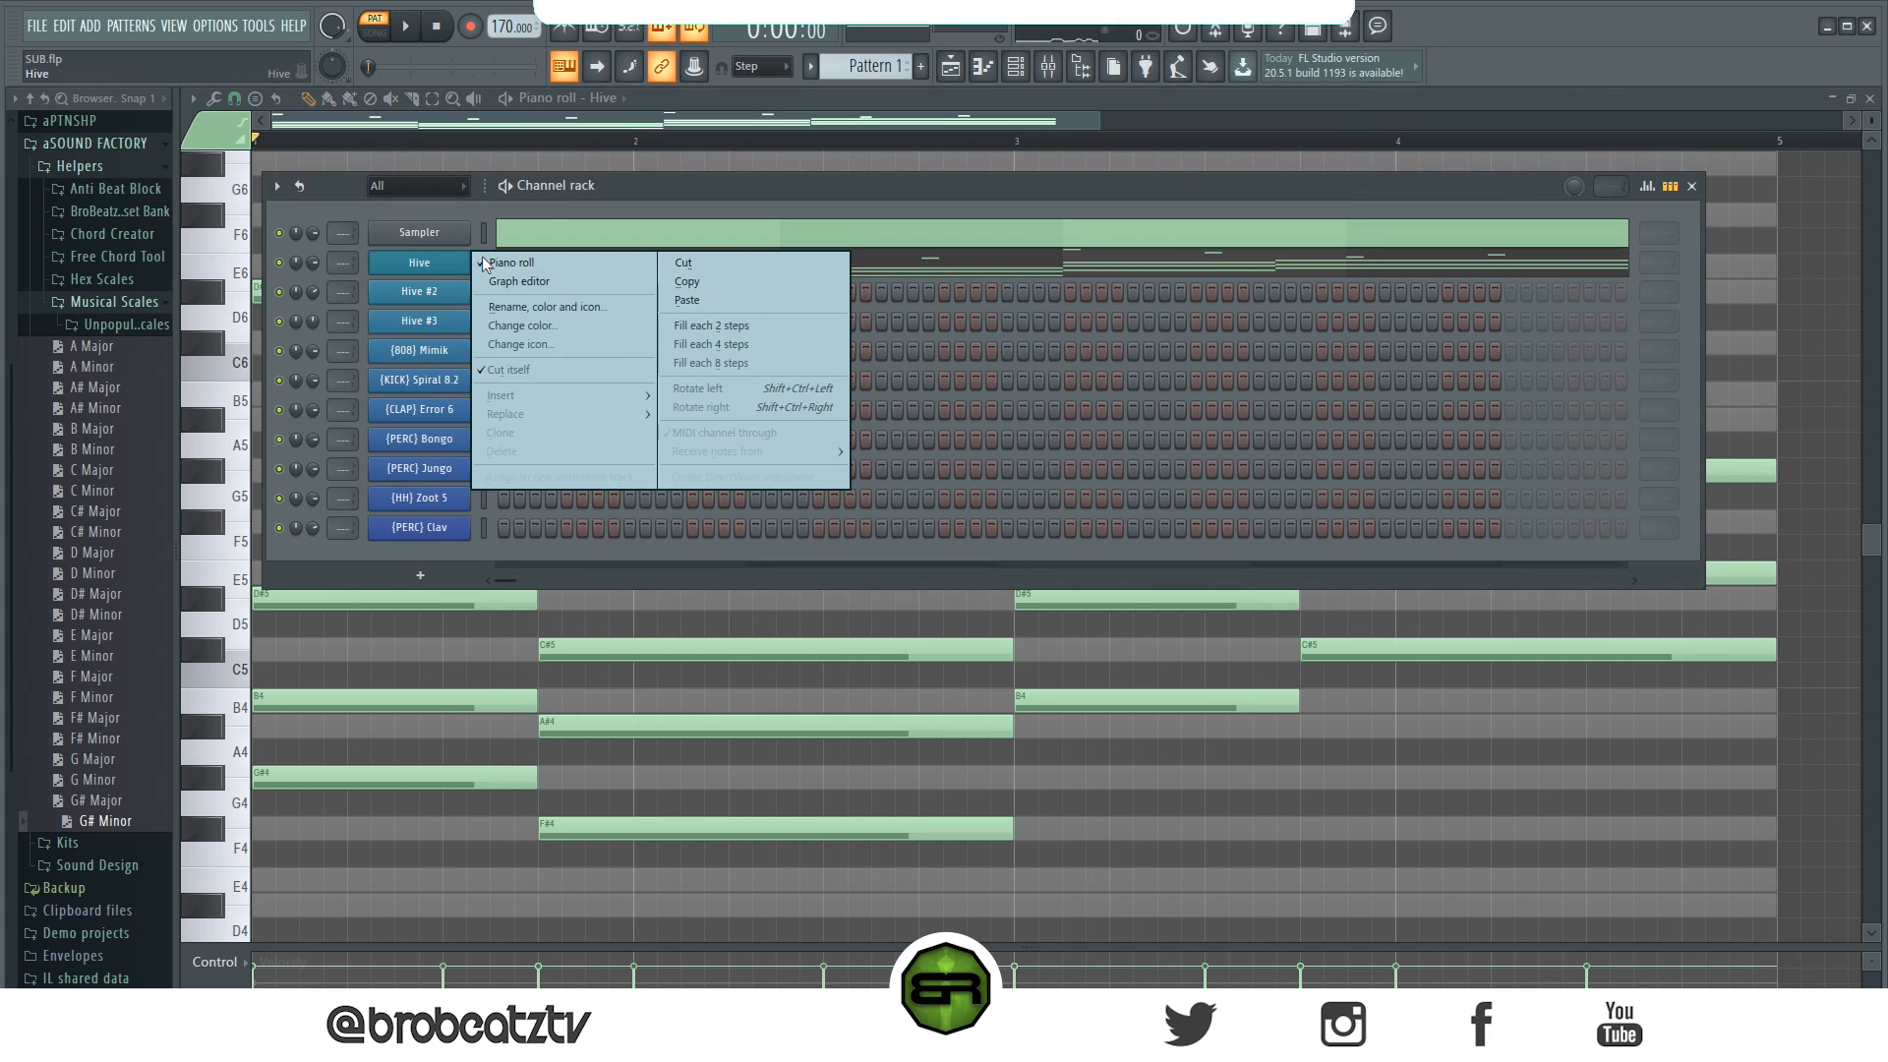
pyautogui.click(688, 283)
pyautogui.rightClick(419, 291)
pyautogui.click(687, 329)
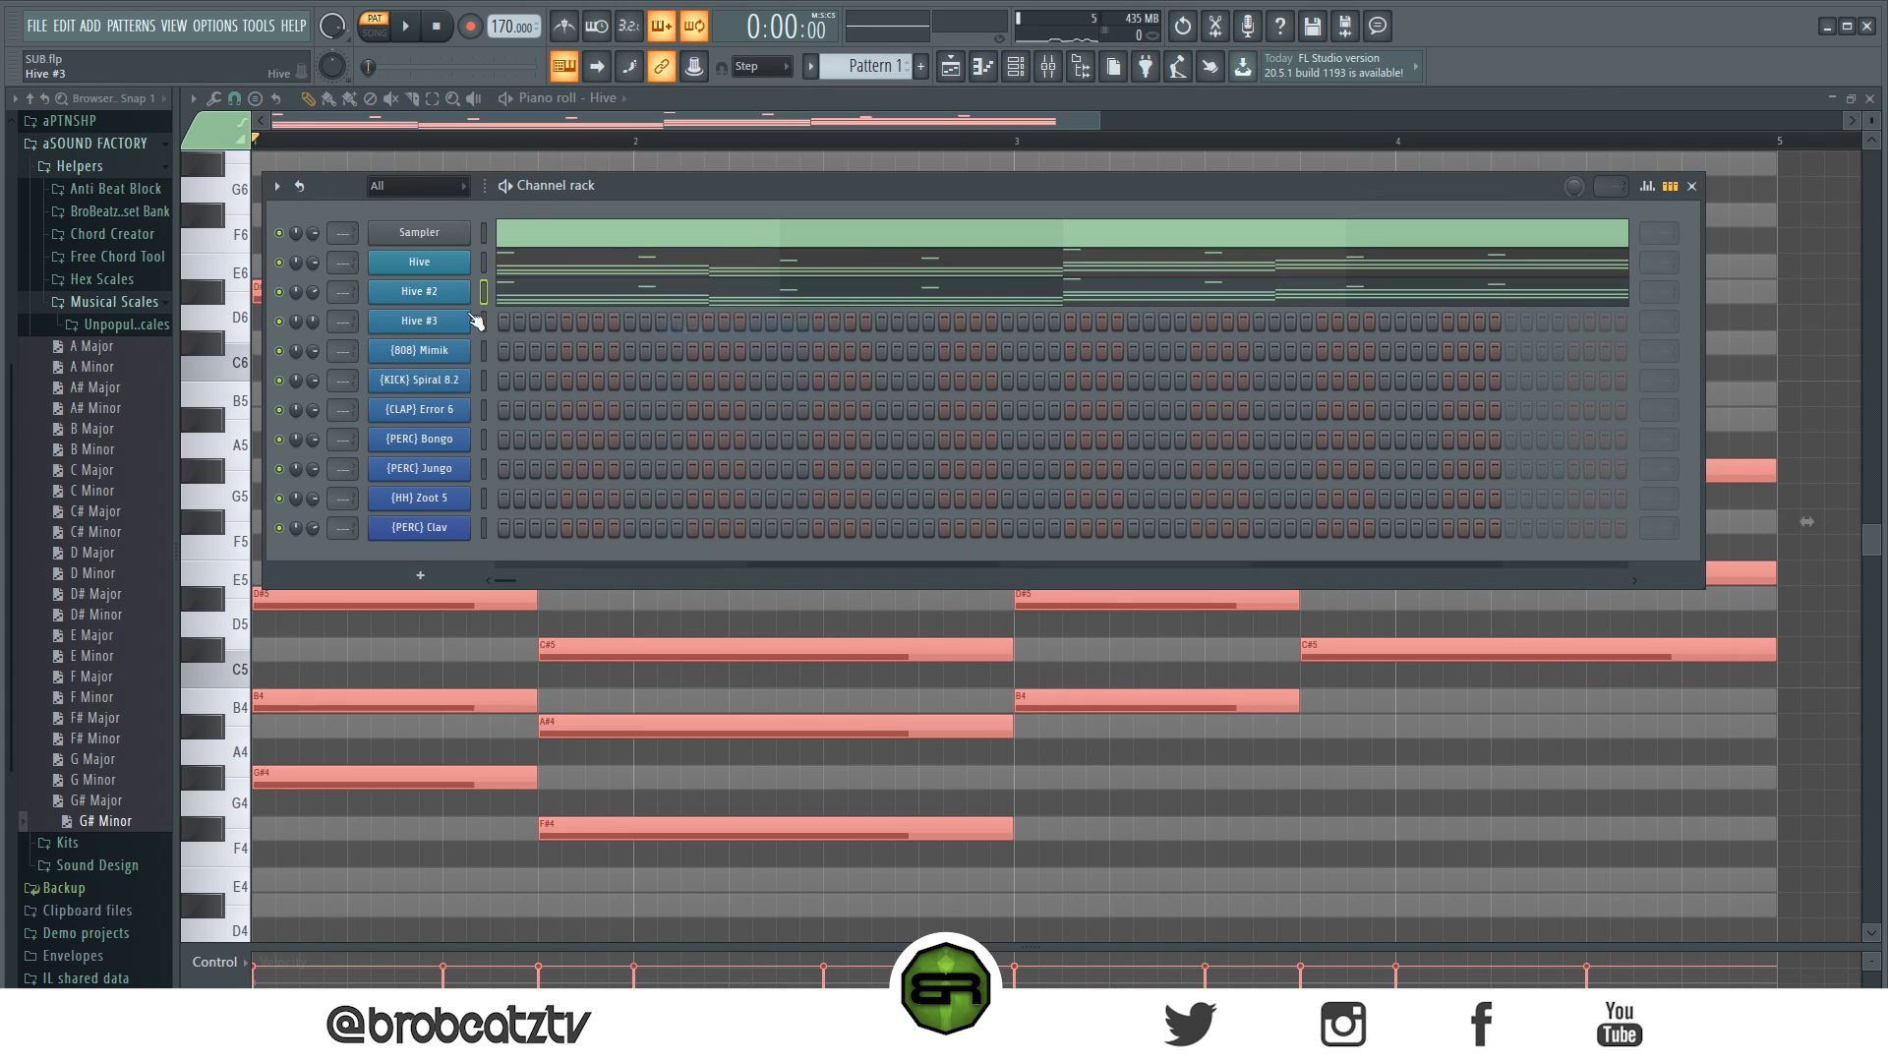
pyautogui.rightClick(452, 328)
pyautogui.click(433, 328)
pyautogui.rightClick(458, 300)
pyautogui.rightClick(435, 325)
pyautogui.click(661, 358)
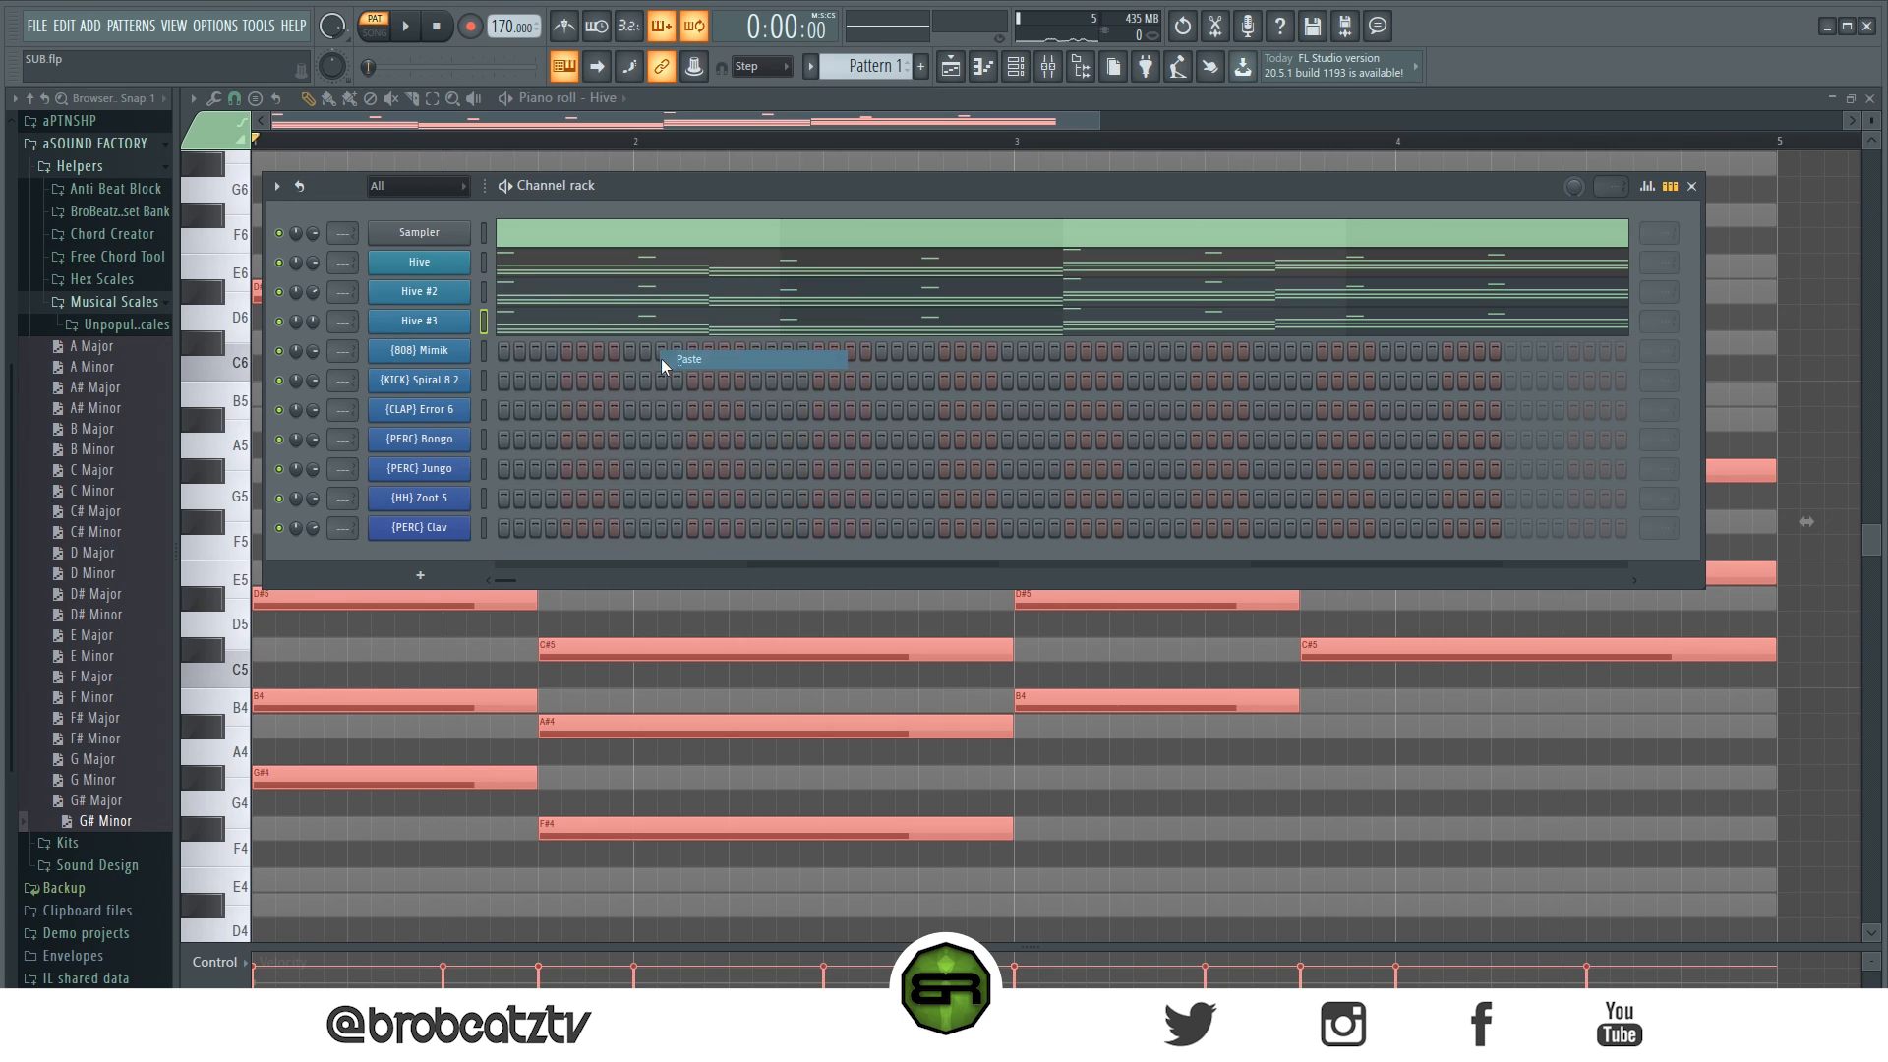
# Step: Select all the short melody notes in Hive #3 and compress them to half their length and spacing
pyautogui.press('F6')
pyautogui.moveTo(1640, 304); pyautogui.dragTo(1360, 443)
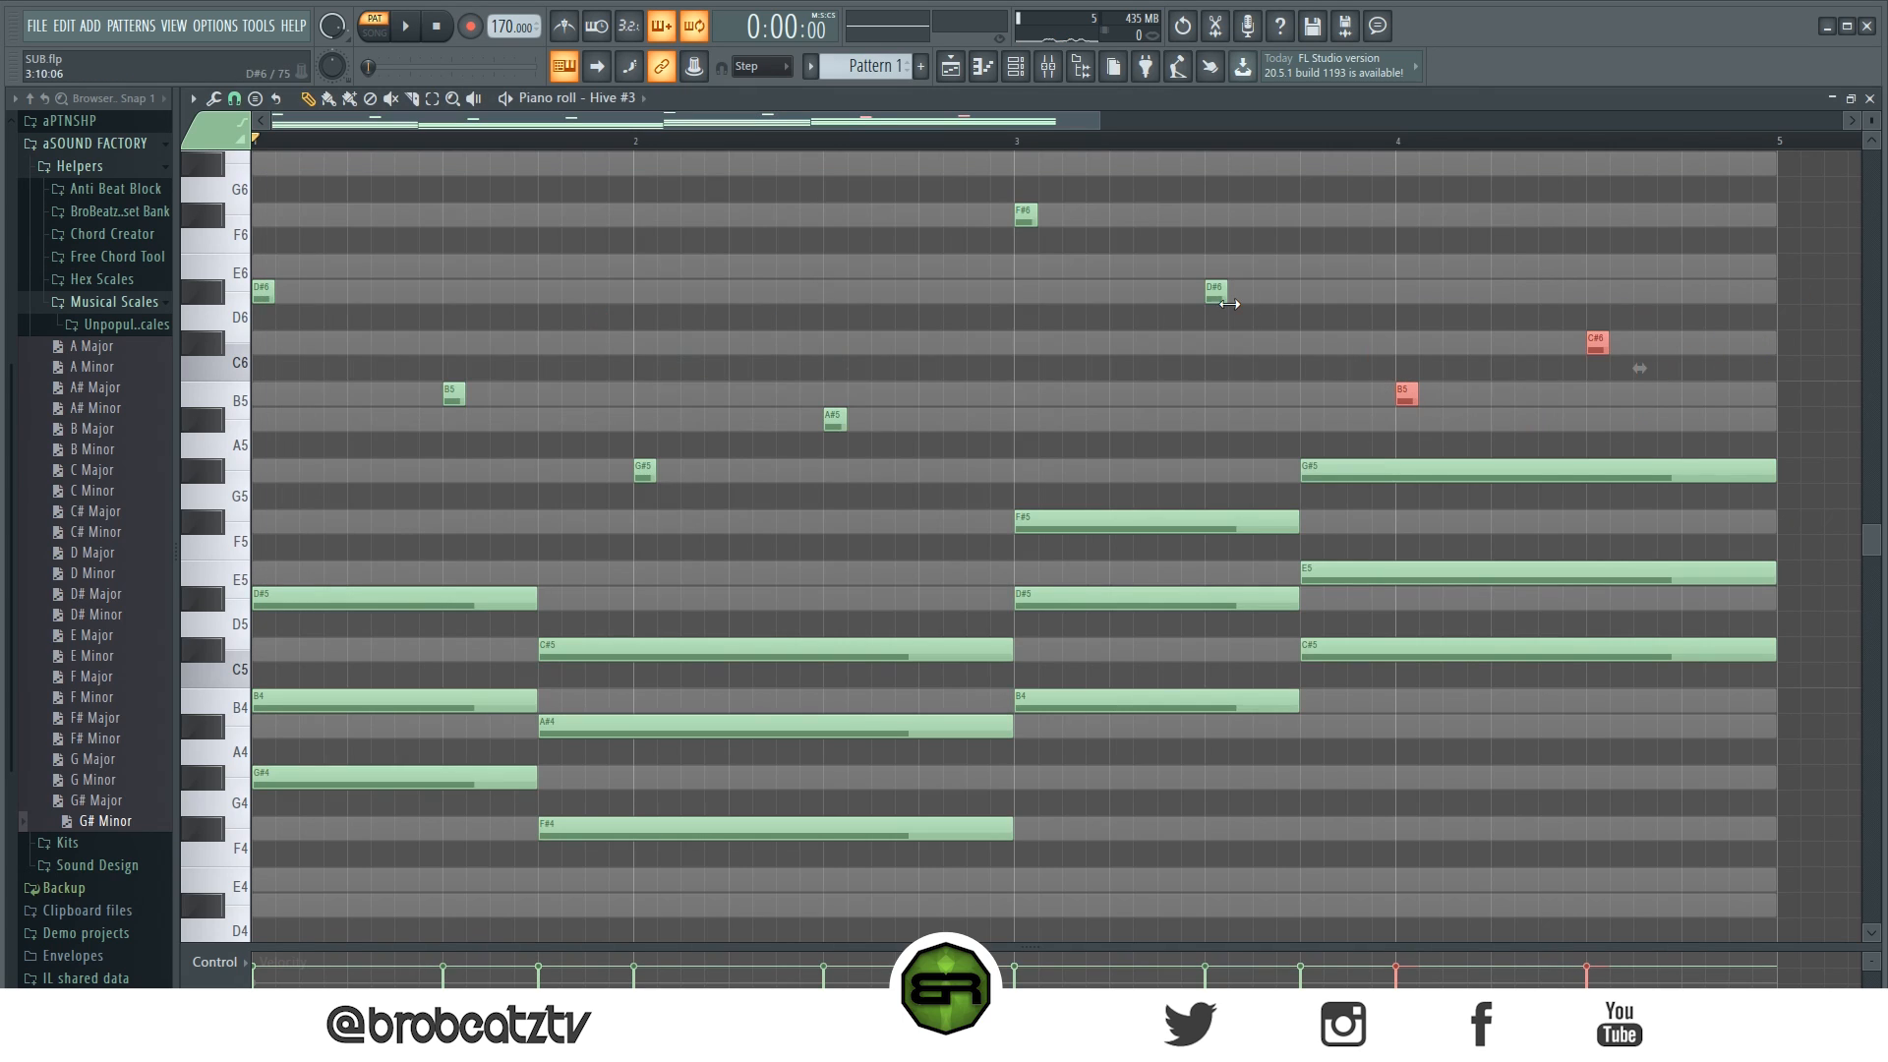
pyautogui.moveTo(1872, 122); pyautogui.dragTo(1872, 114)
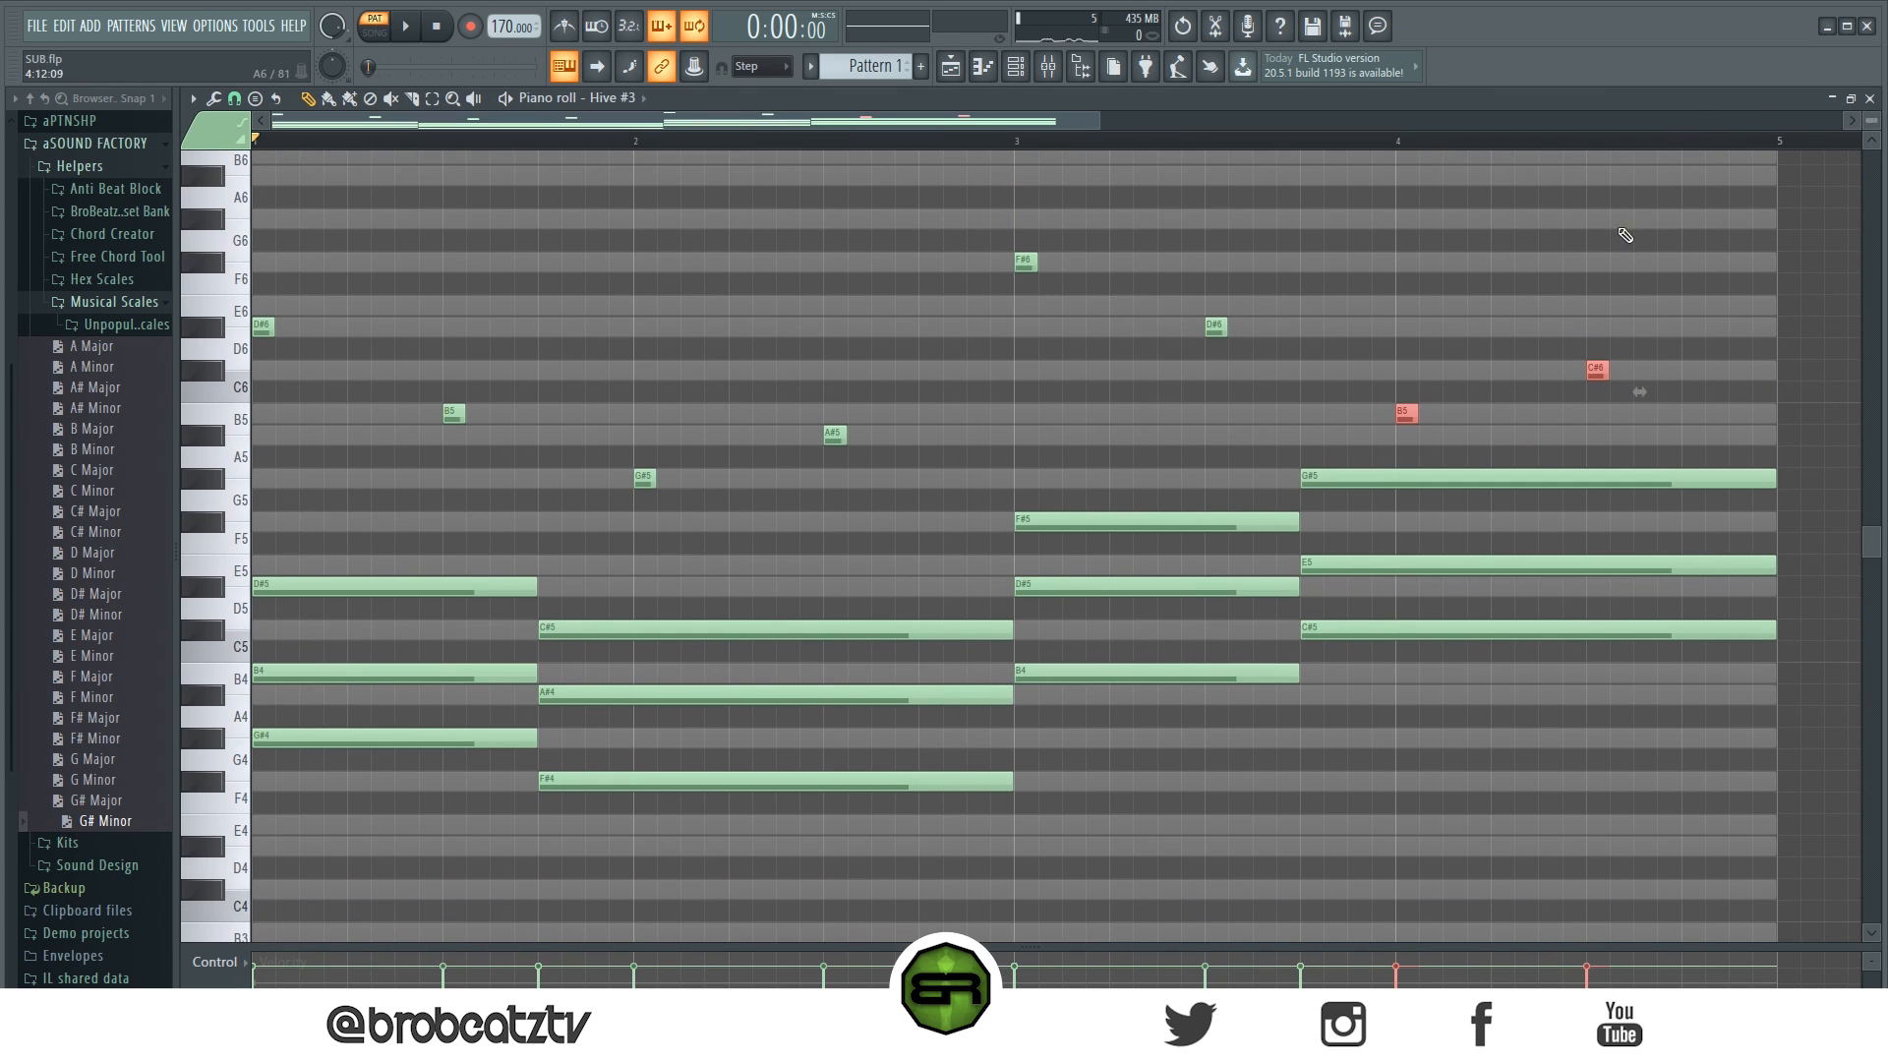
pyautogui.moveTo(1698, 211); pyautogui.dragTo(876, 431)
pyautogui.moveTo(903, 232); pyautogui.dragTo(254, 522)
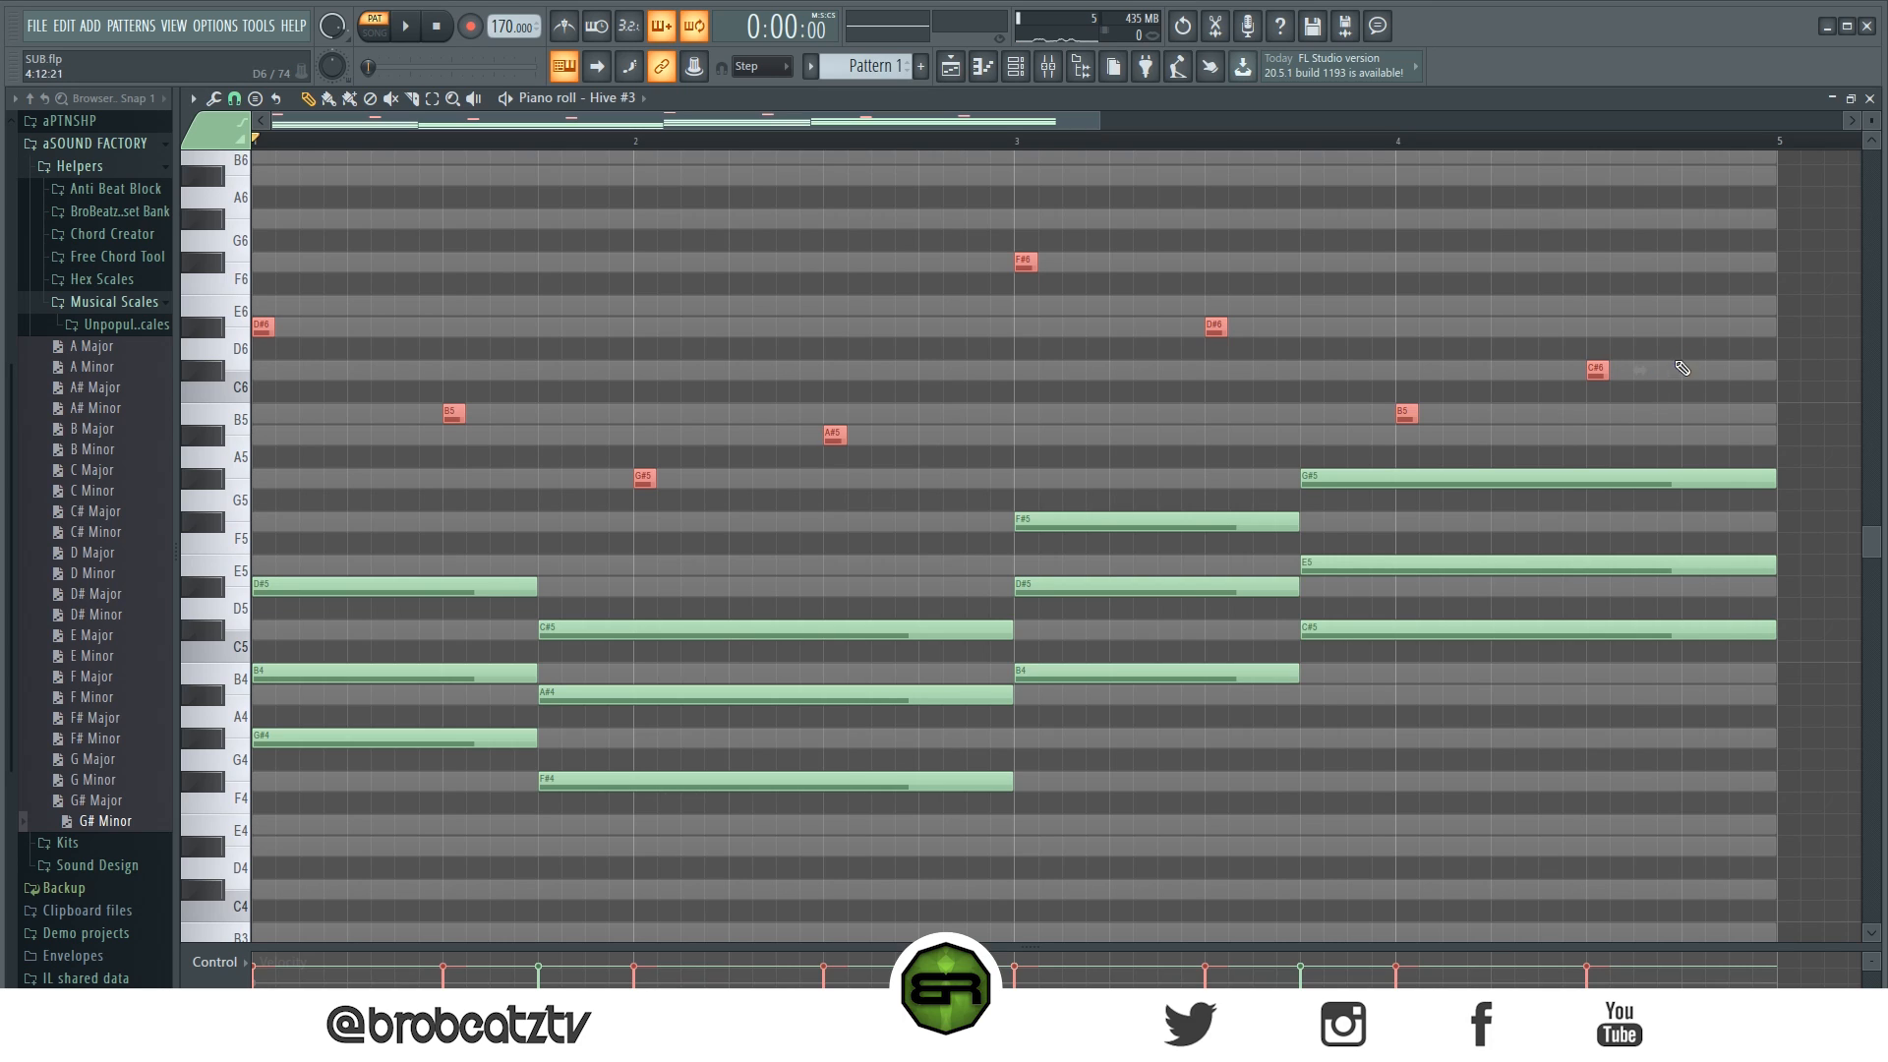
pyautogui.moveTo(1642, 366); pyautogui.dragTo(1097, 385)
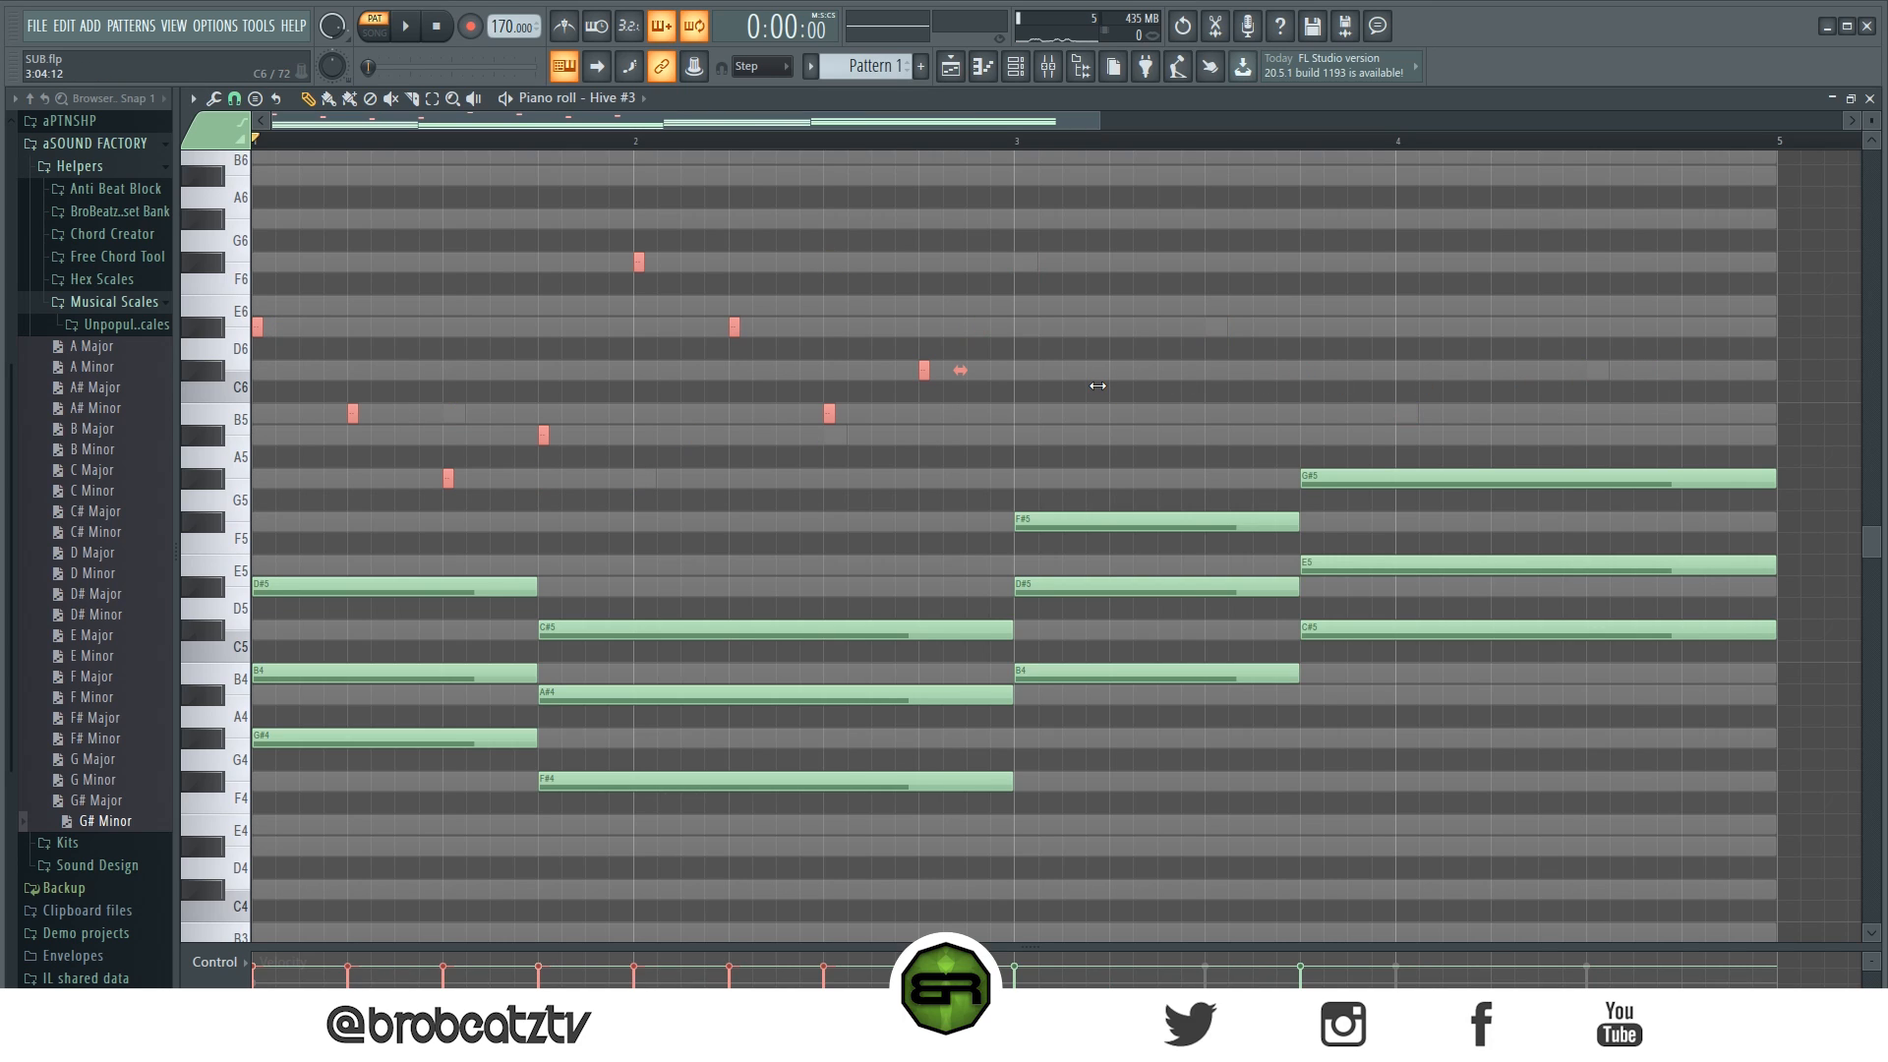
# Step: Move the last four melody notes (F#6, D#6, B5, C#6) so they begin at bar 3
pyautogui.rightClick(1093, 366)
pyautogui.moveTo(1019, 208); pyautogui.dragTo(629, 474)
pyautogui.moveTo(640, 262); pyautogui.dragTo(1023, 261)
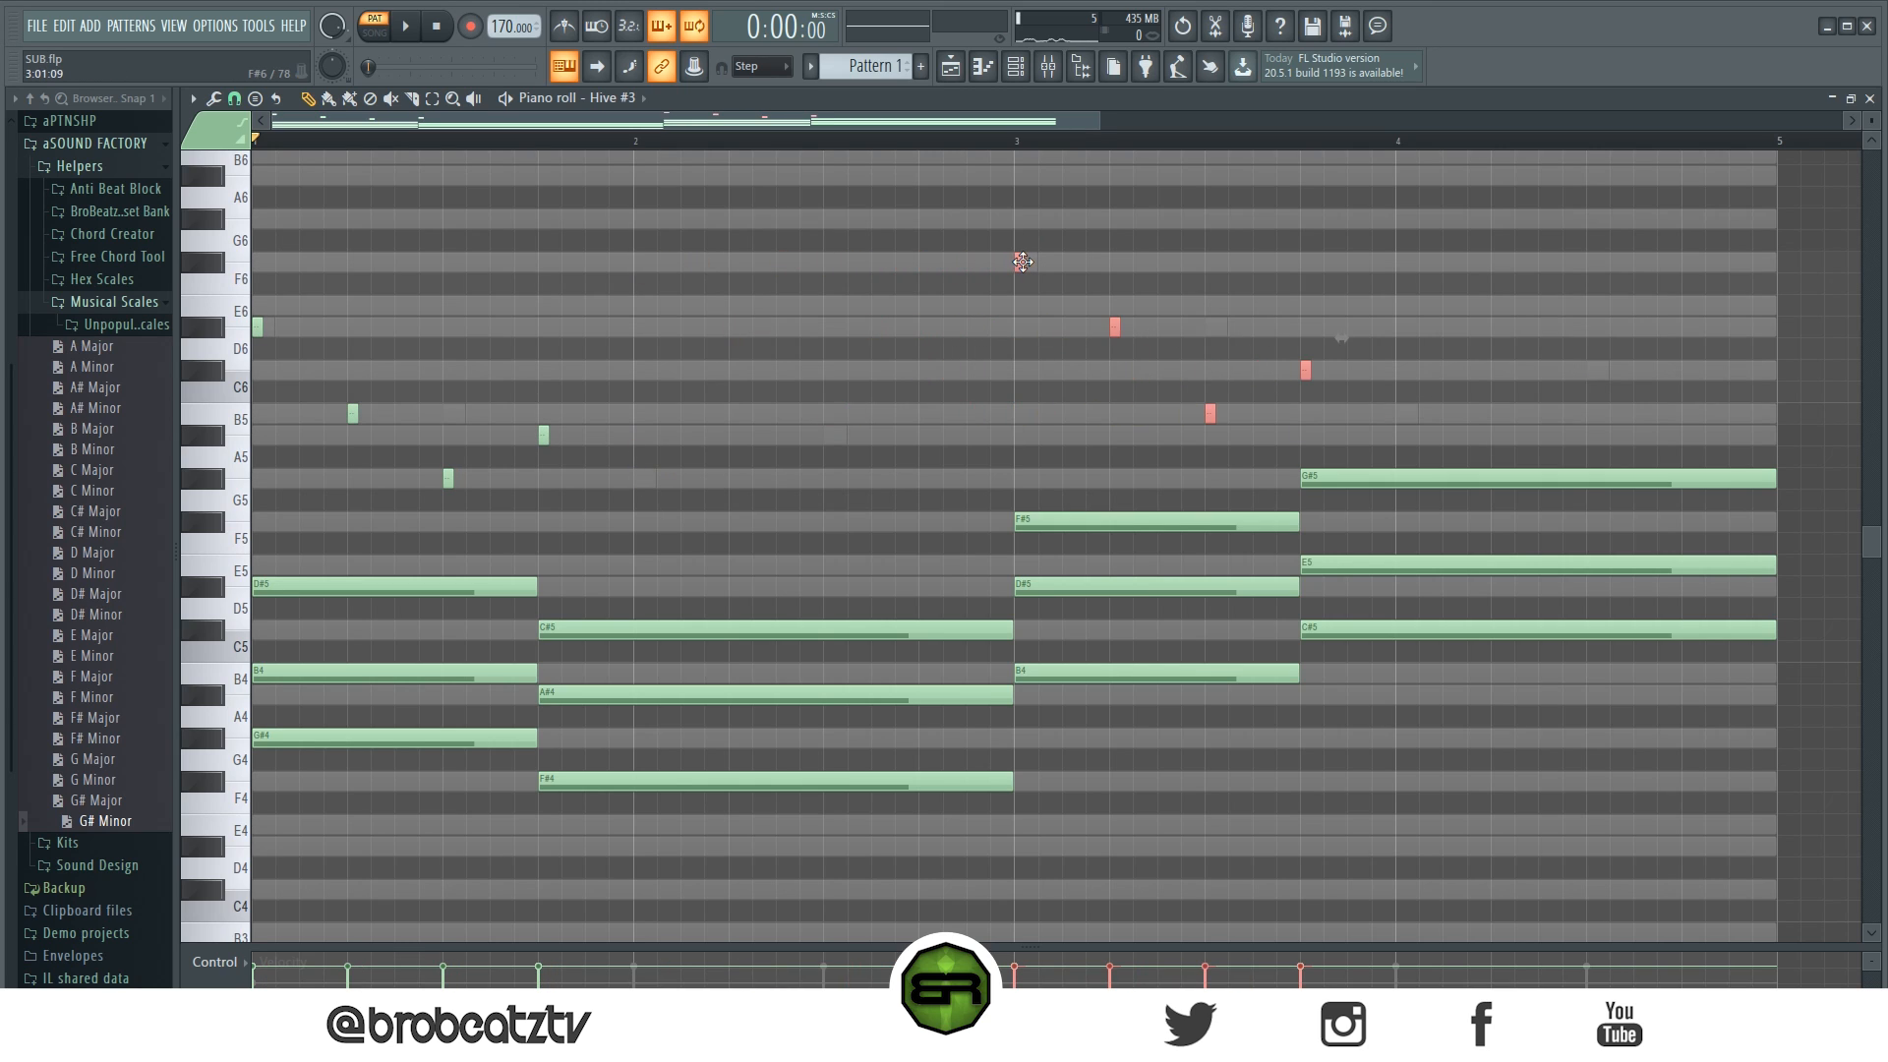
# Step: Copy all eight short melody notes one bar later so they repeat in bars 2 and 4
pyautogui.moveTo(1467, 210); pyautogui.dragTo(241, 463)
pyautogui.moveTo(464, 449); pyautogui.dragTo(421, 521)
pyautogui.moveTo(259, 336); pyautogui.dragTo(641, 343)
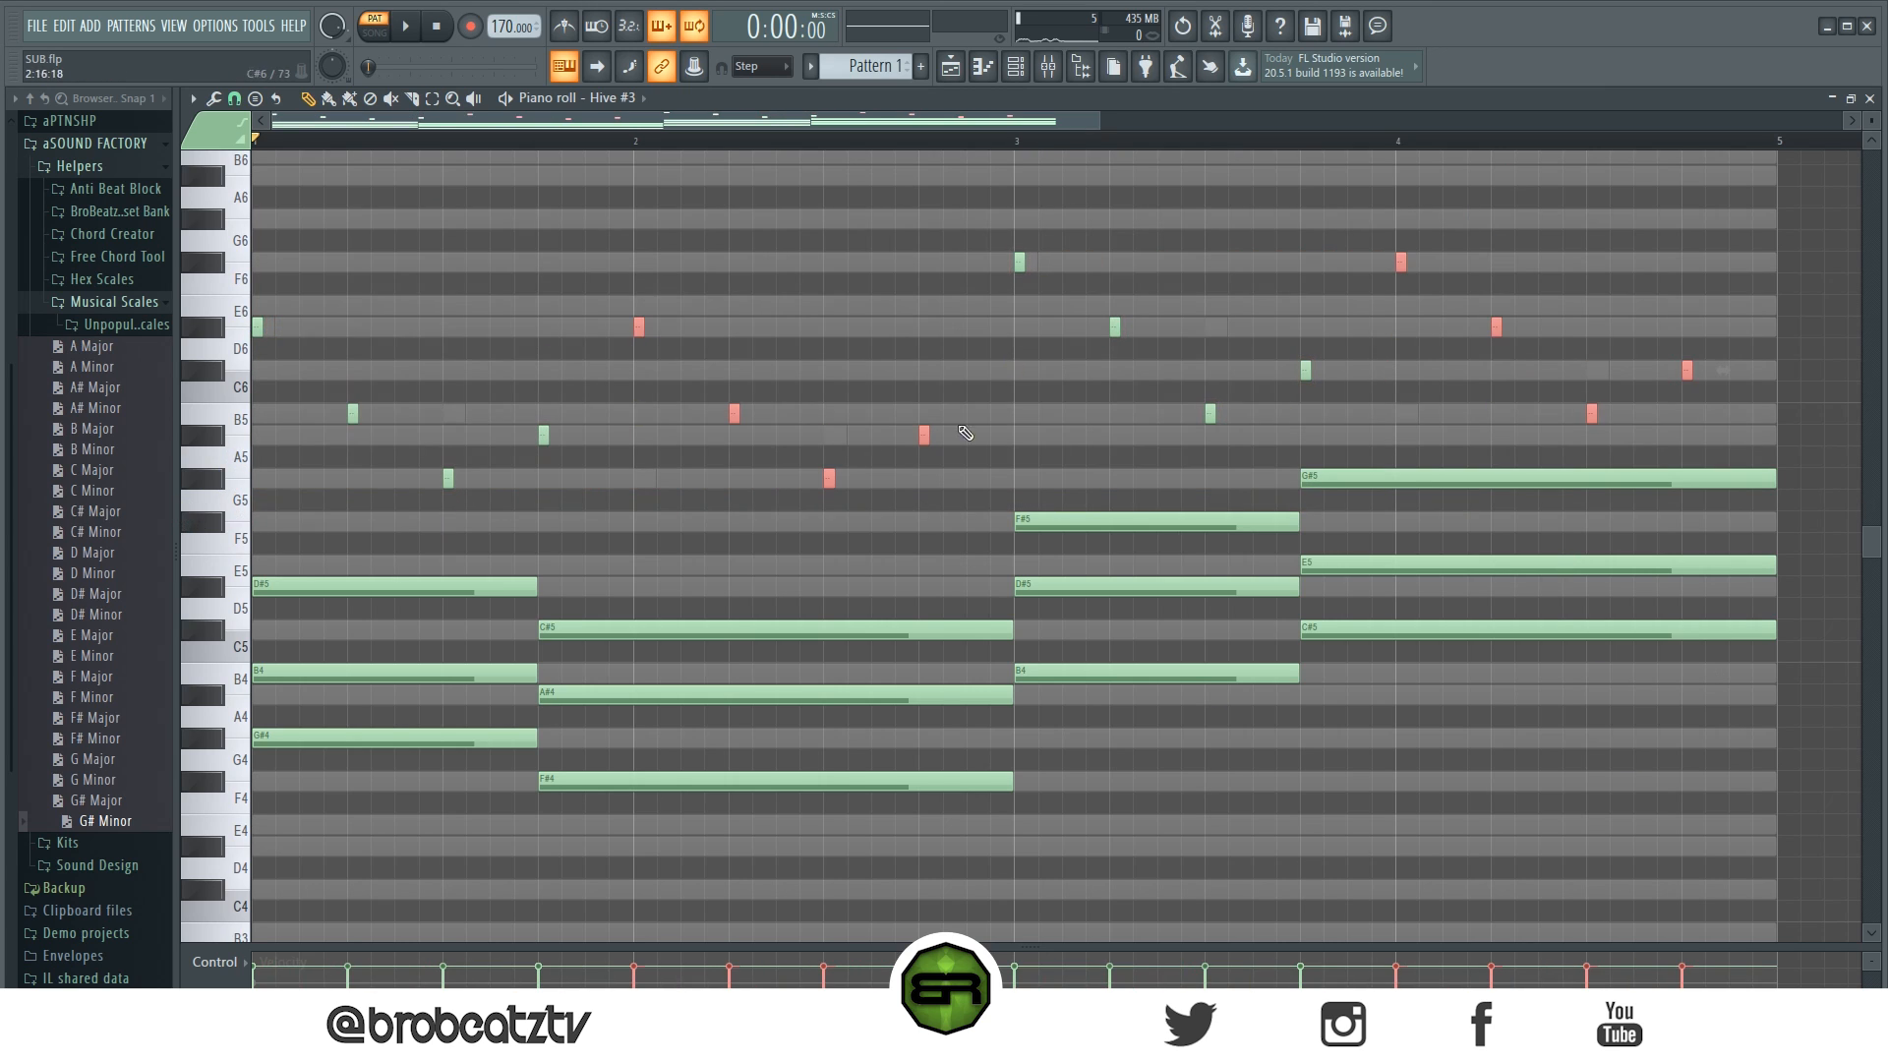
# Step: Add a C#6 short melody note near the end of bar 1 and a D#6 near the end of bar 3 in Hive #3
pyautogui.click(647, 489)
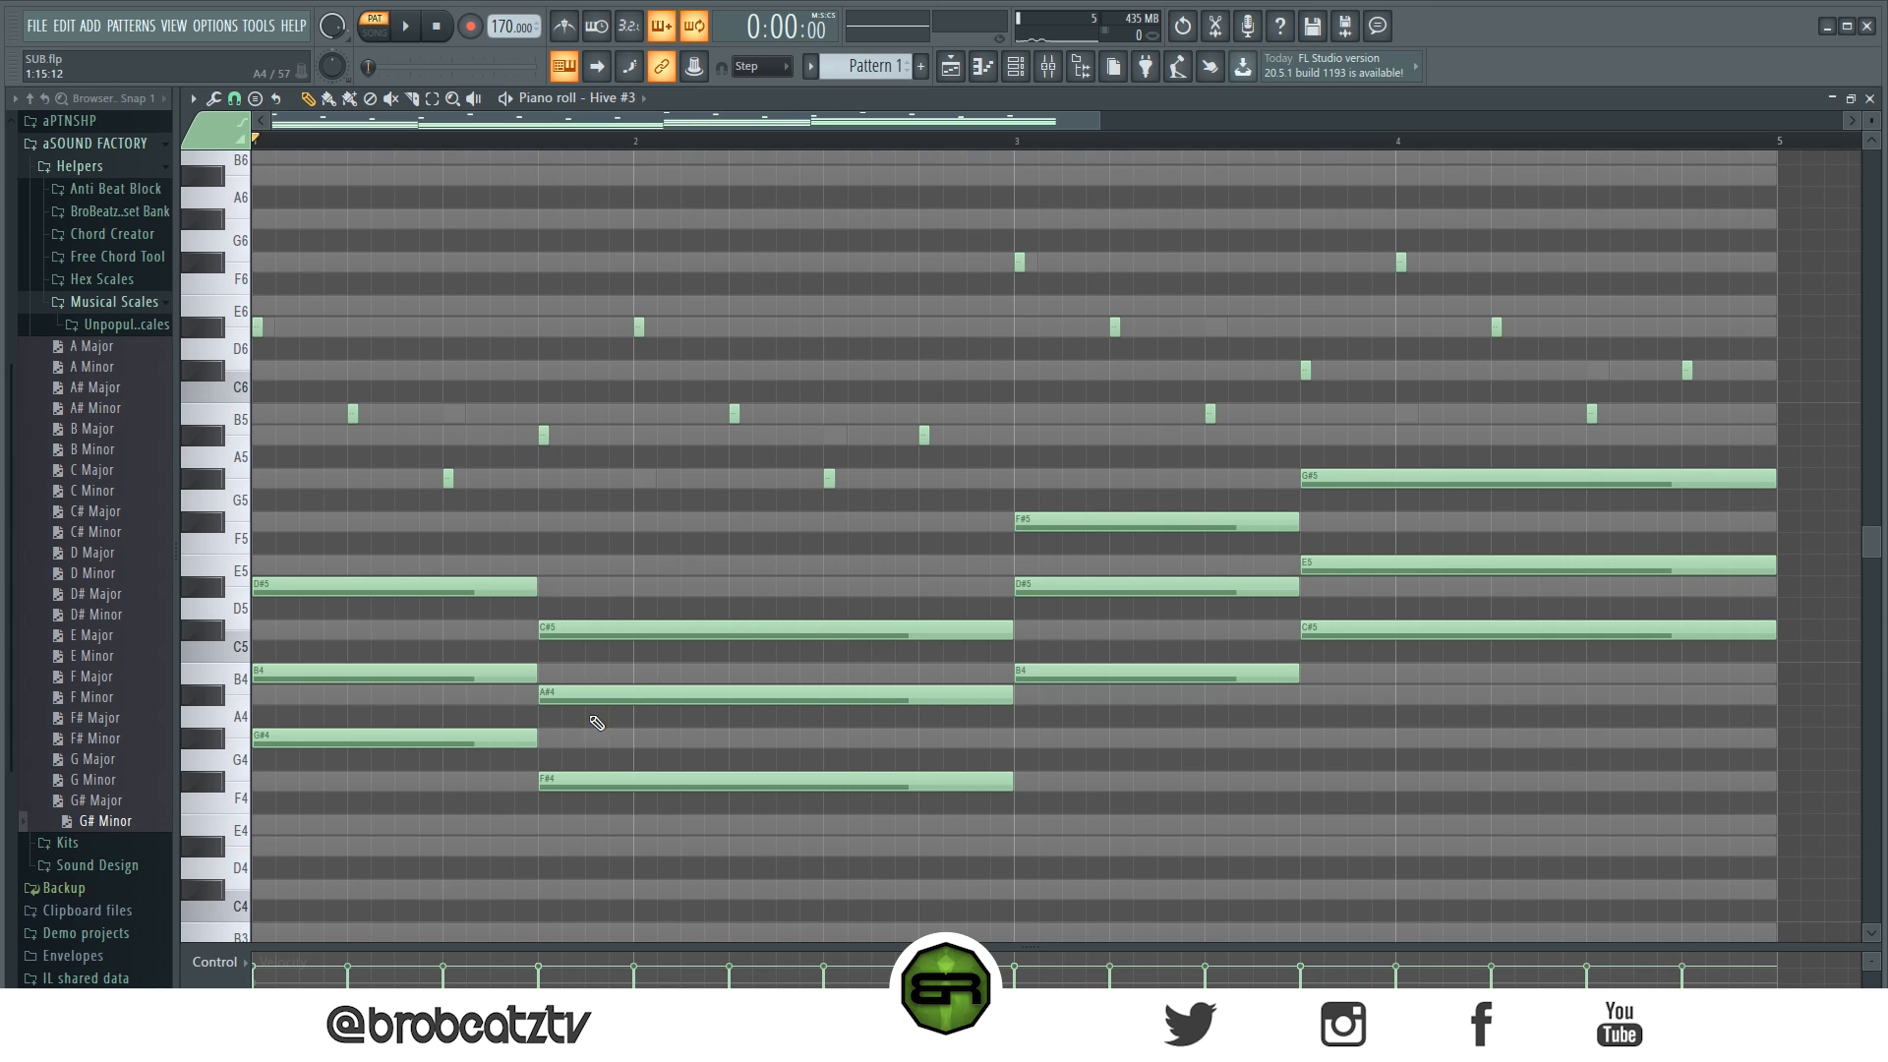
pyautogui.click(444, 736)
pyautogui.click(826, 779)
pyautogui.click(1195, 668)
pyautogui.click(1327, 567)
pyautogui.keyDown('ctrl'); pyautogui.click(1401, 715); pyautogui.keyUp('ctrl')
pyautogui.click(591, 369)
pyautogui.click(1353, 326)
pyautogui.scroll(-2, 590, 185)
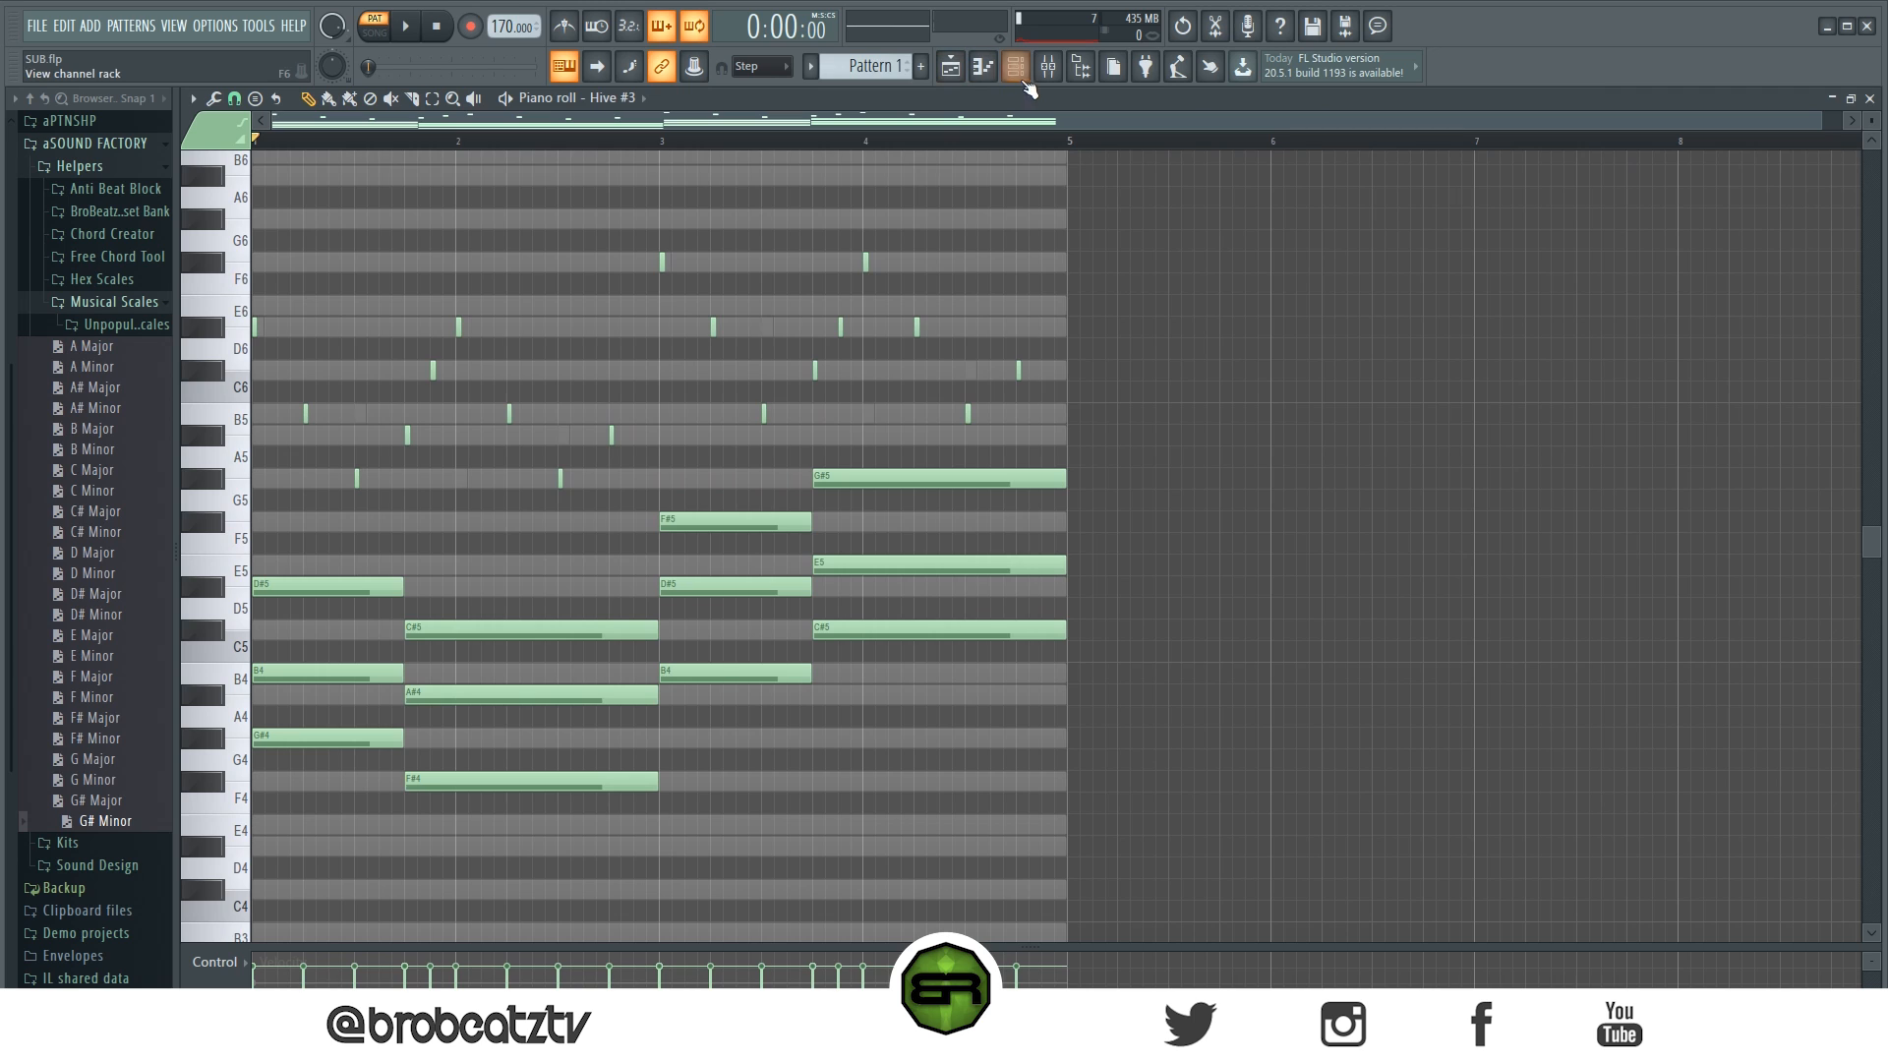
# Step: Play back the Hive #3 channel's four-bar pattern on its own
pyautogui.click(1019, 71)
pyautogui.press('space')
pyautogui.press('F6')
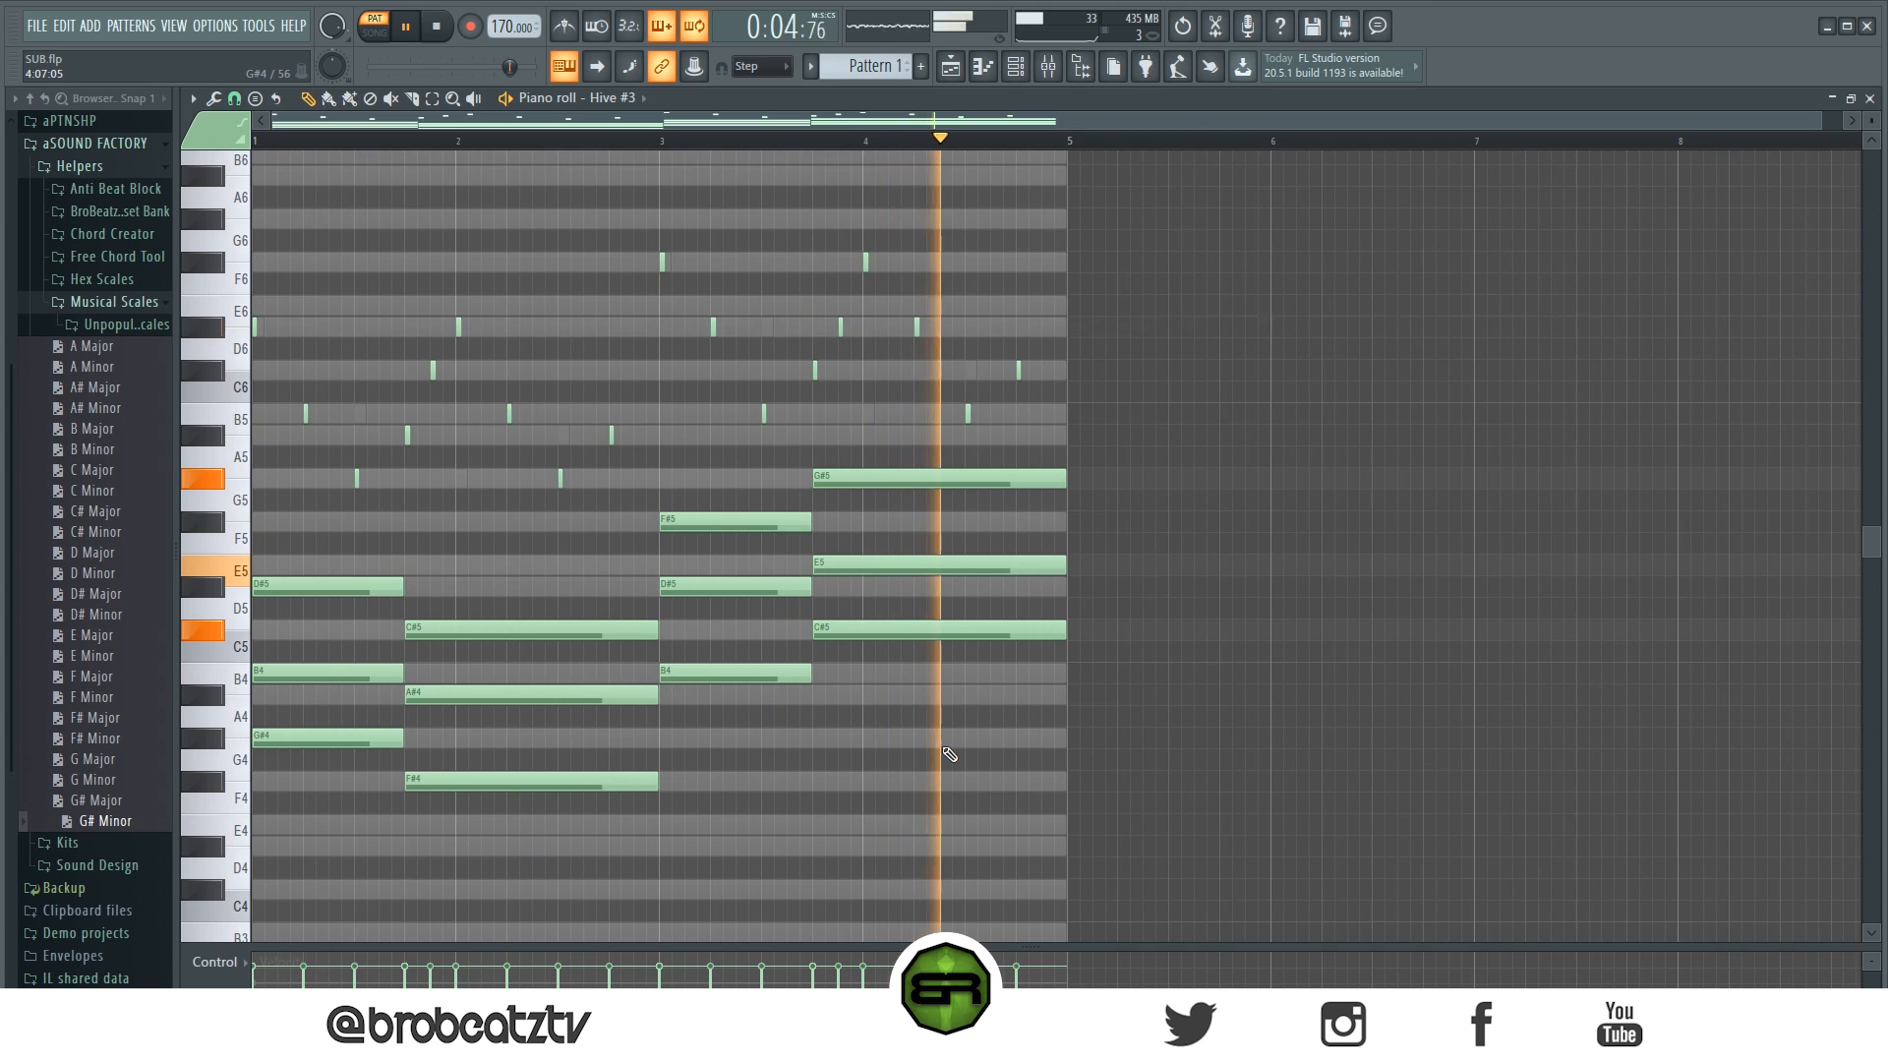
pyautogui.press('space')
# Step: Unmute the Hive and Hive #2 channels and play them together with Hive #3
pyautogui.click(1016, 66)
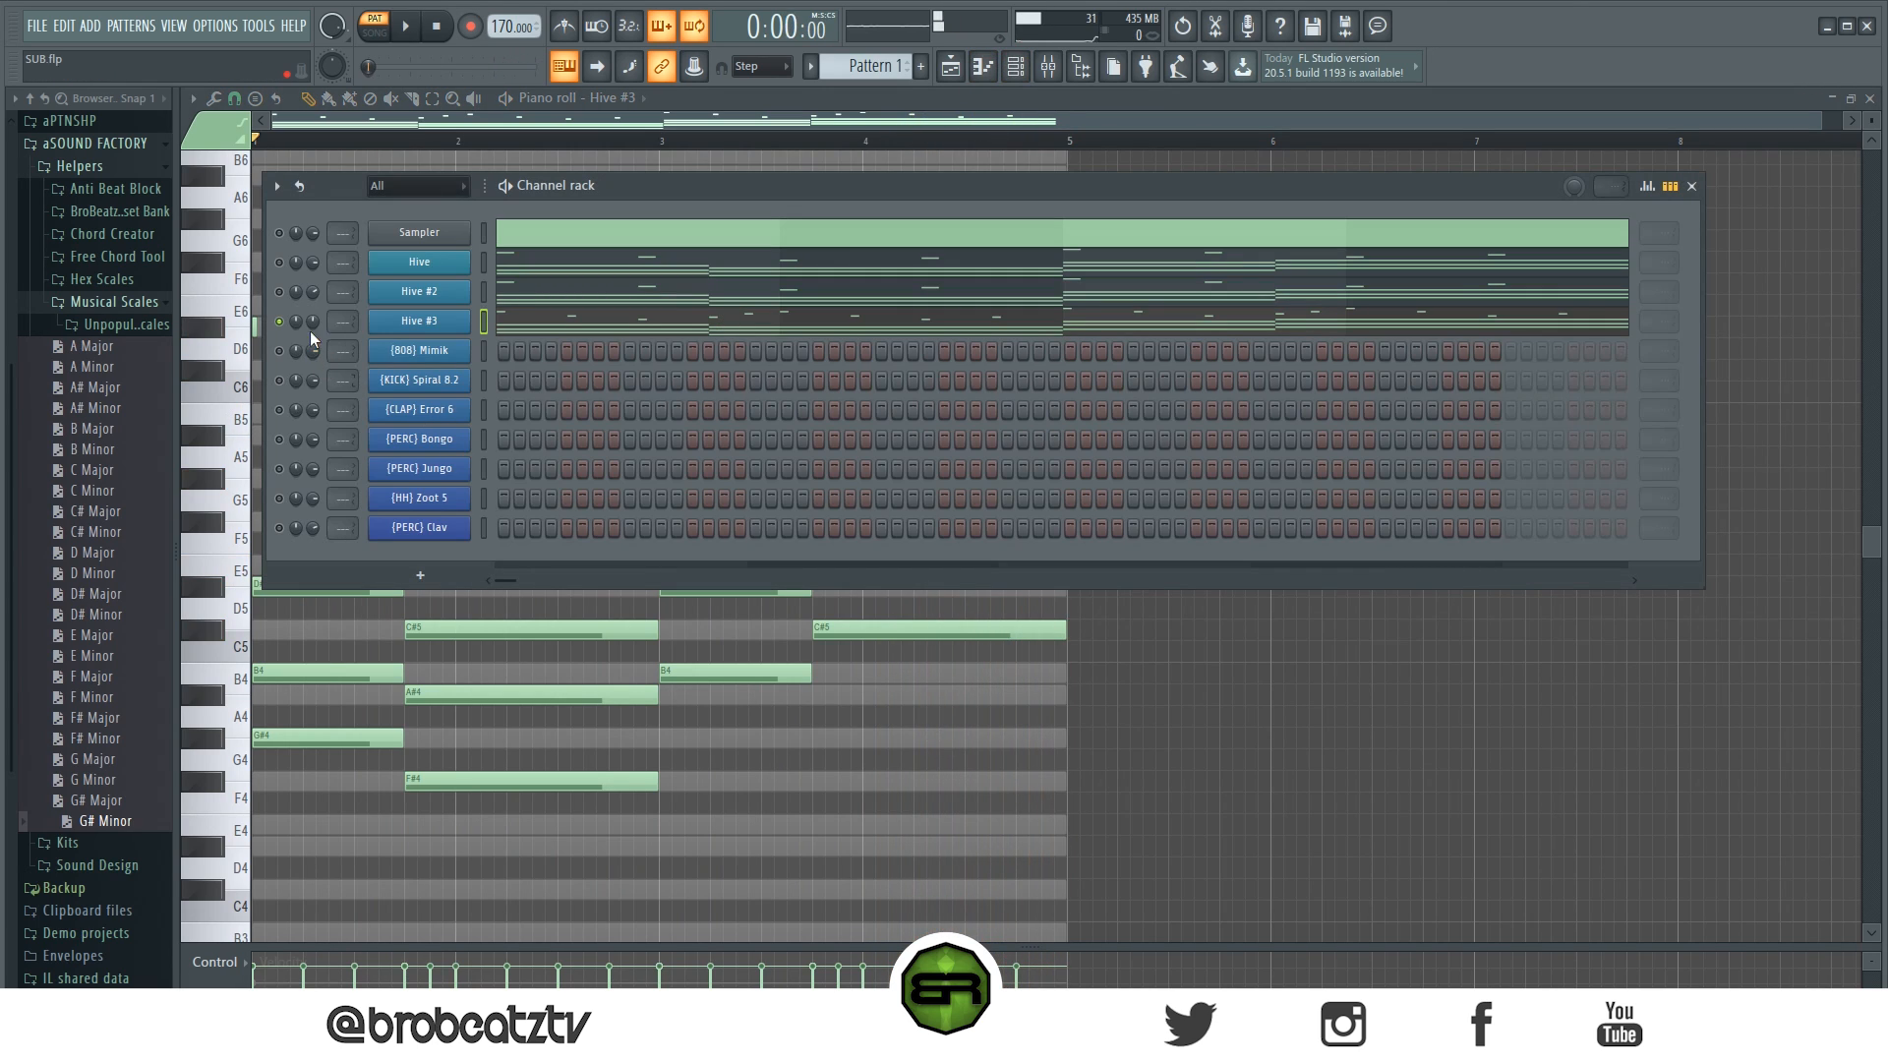
pyautogui.click(281, 264)
pyautogui.press('space')
pyautogui.press('F6')
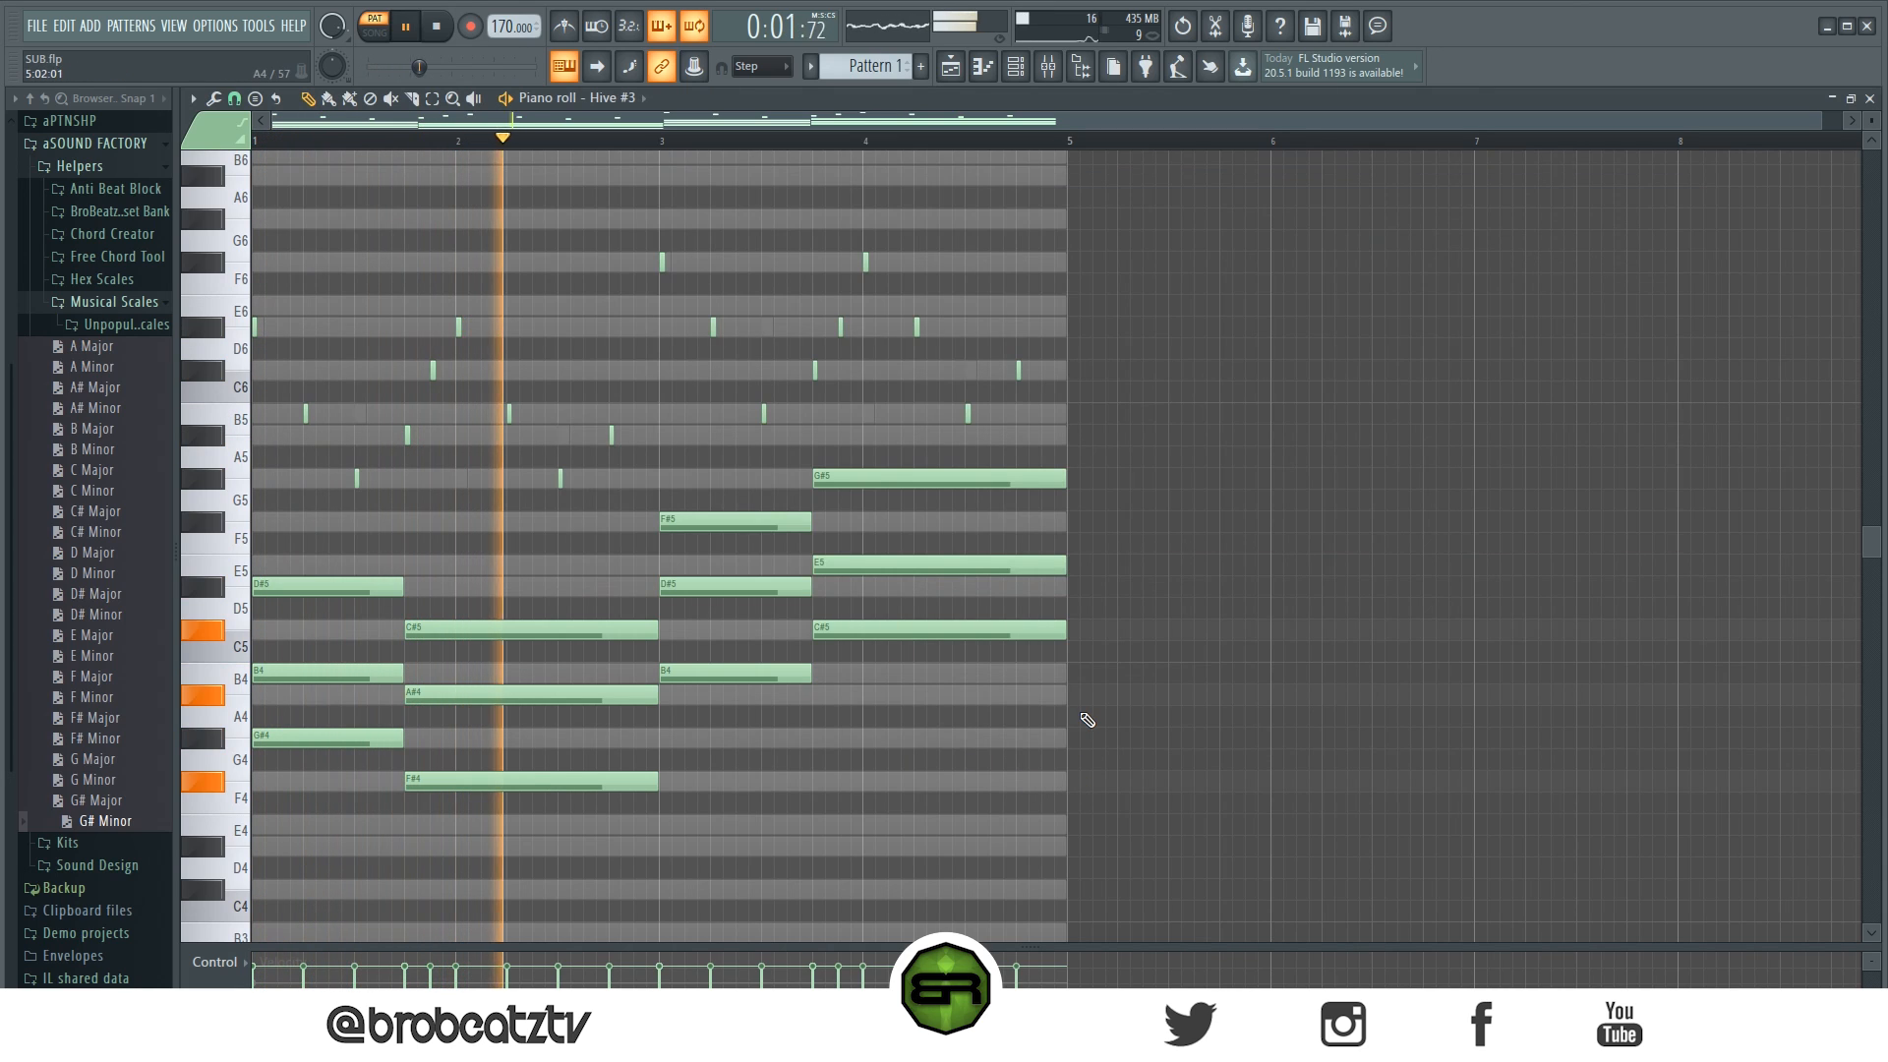
pyautogui.click(1016, 66)
pyautogui.click(680, 289)
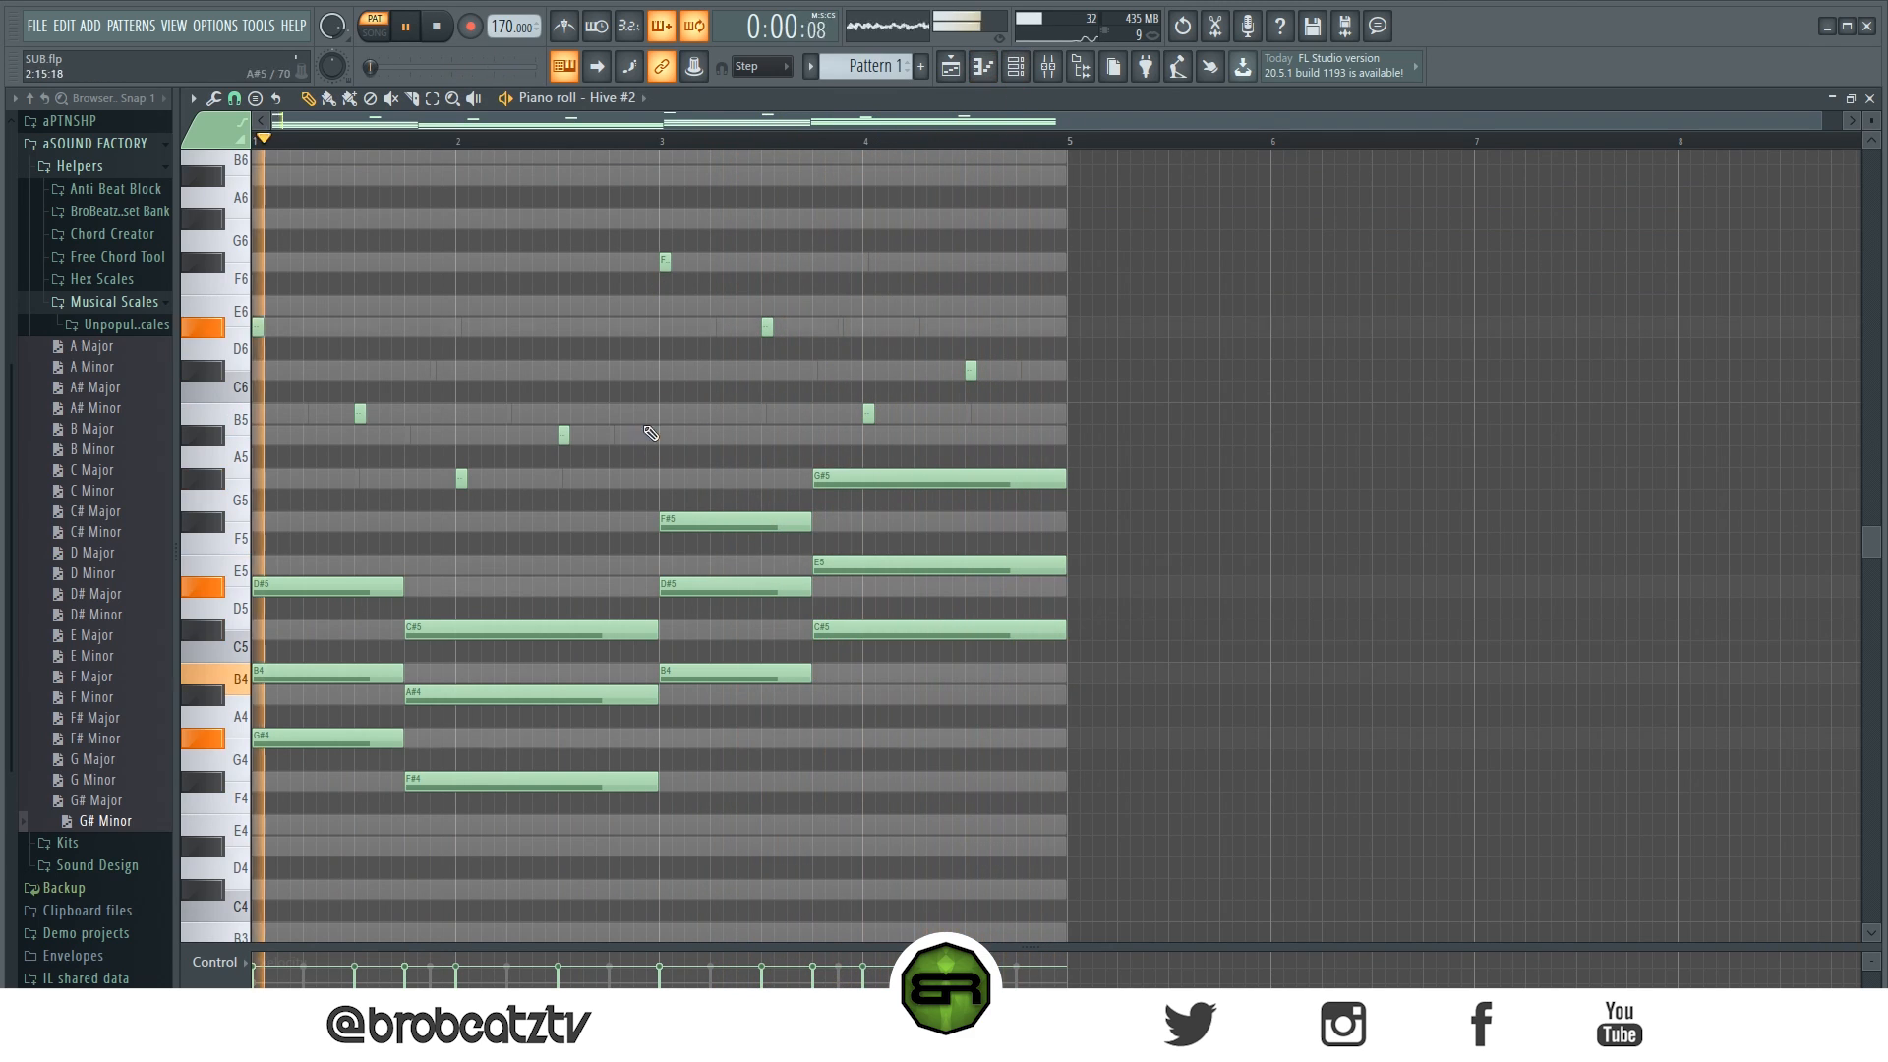
pyautogui.press('F6')
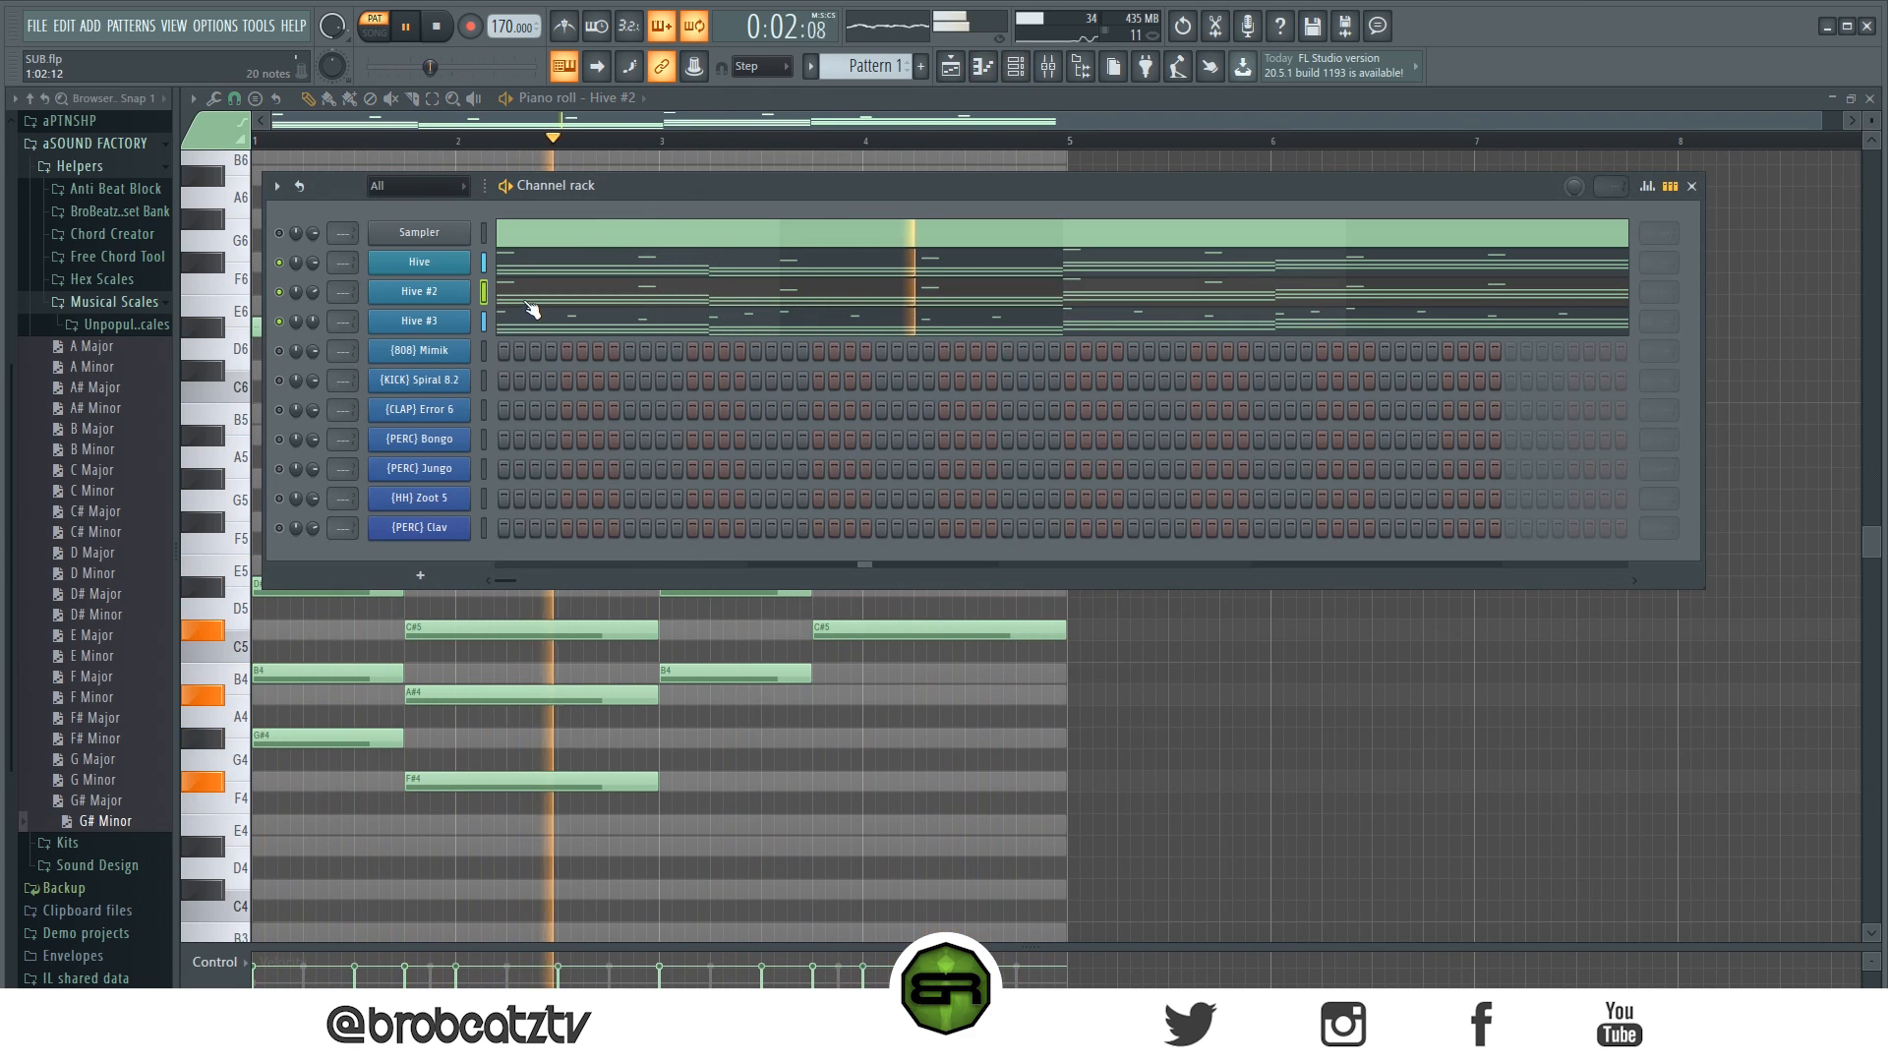
pyautogui.press('space')
# Step: Copy the lowest note of each Hive #2 chord (G#4, F#4, B4, C#5) into the [808] Mimik channel
pyautogui.click(619, 297)
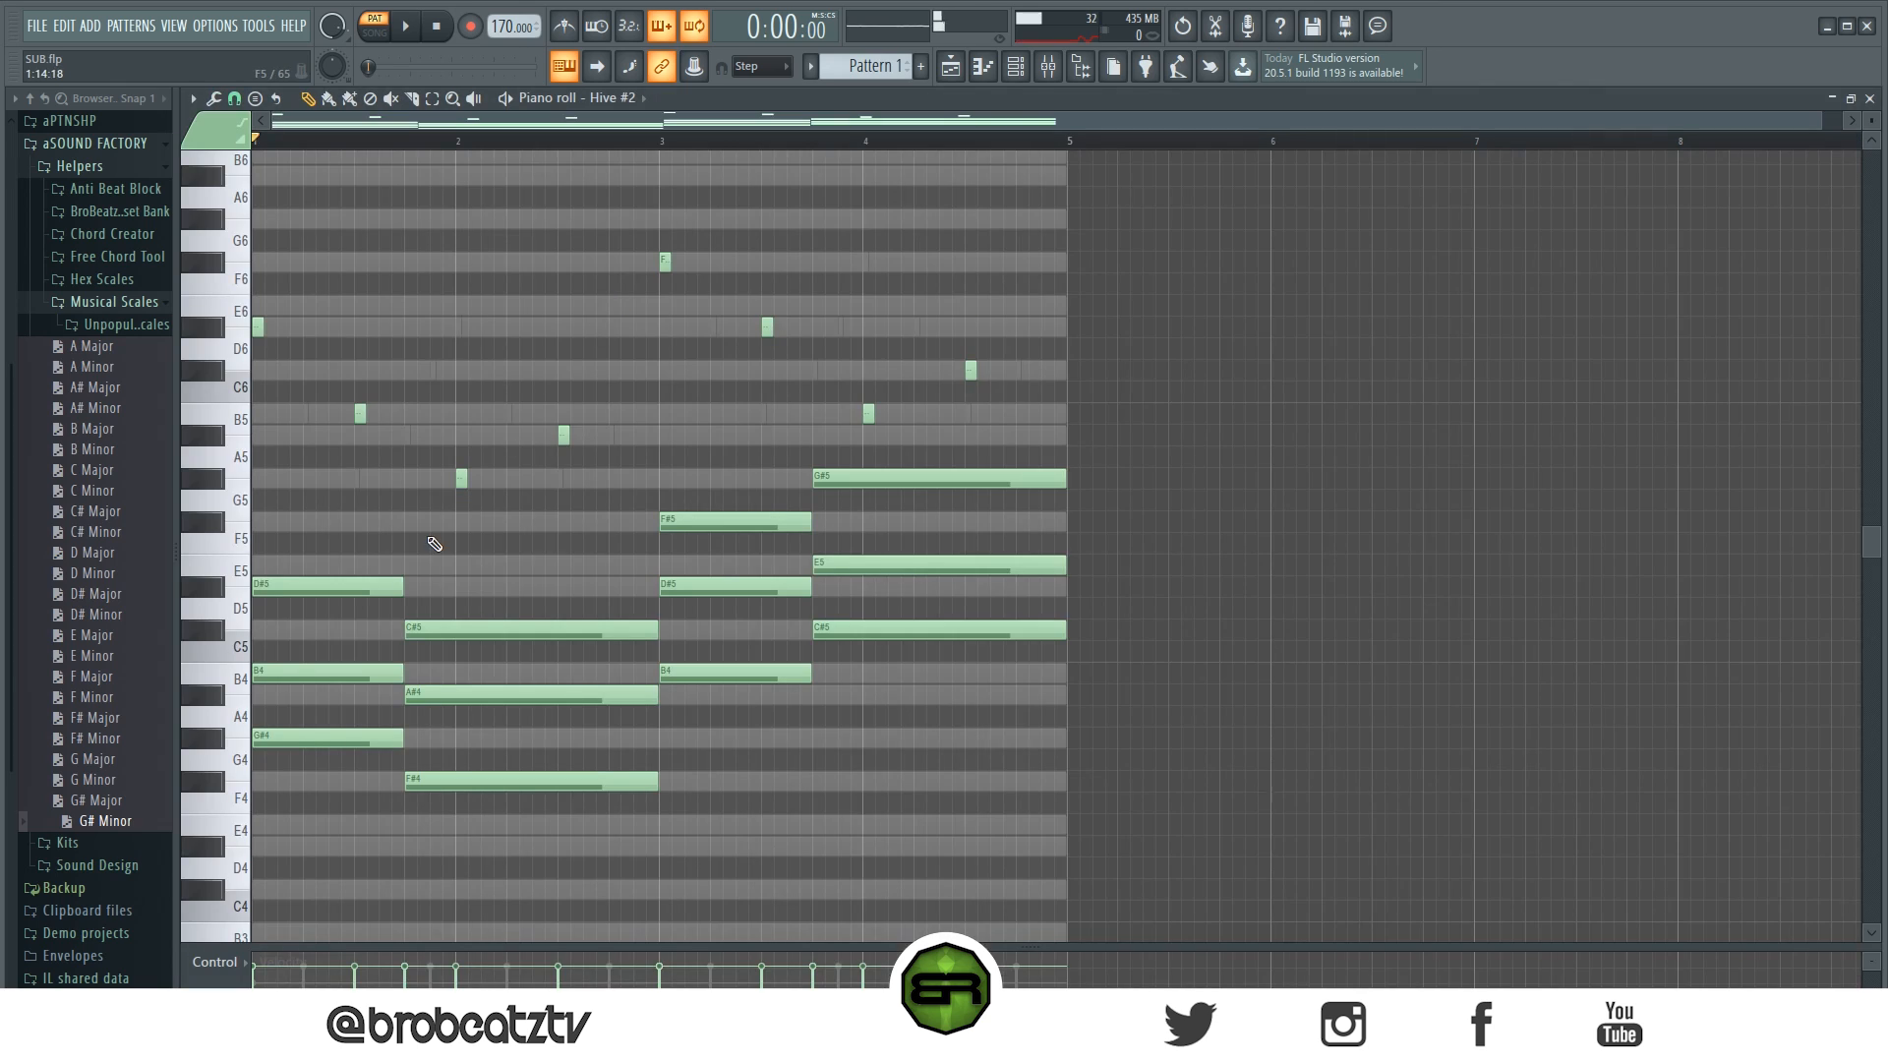
pyautogui.keyDown('ctrl'); pyautogui.click(336, 740); pyautogui.keyUp('ctrl')
pyautogui.keyDown('ctrl'); pyautogui.click(505, 780); pyautogui.keyUp('ctrl')
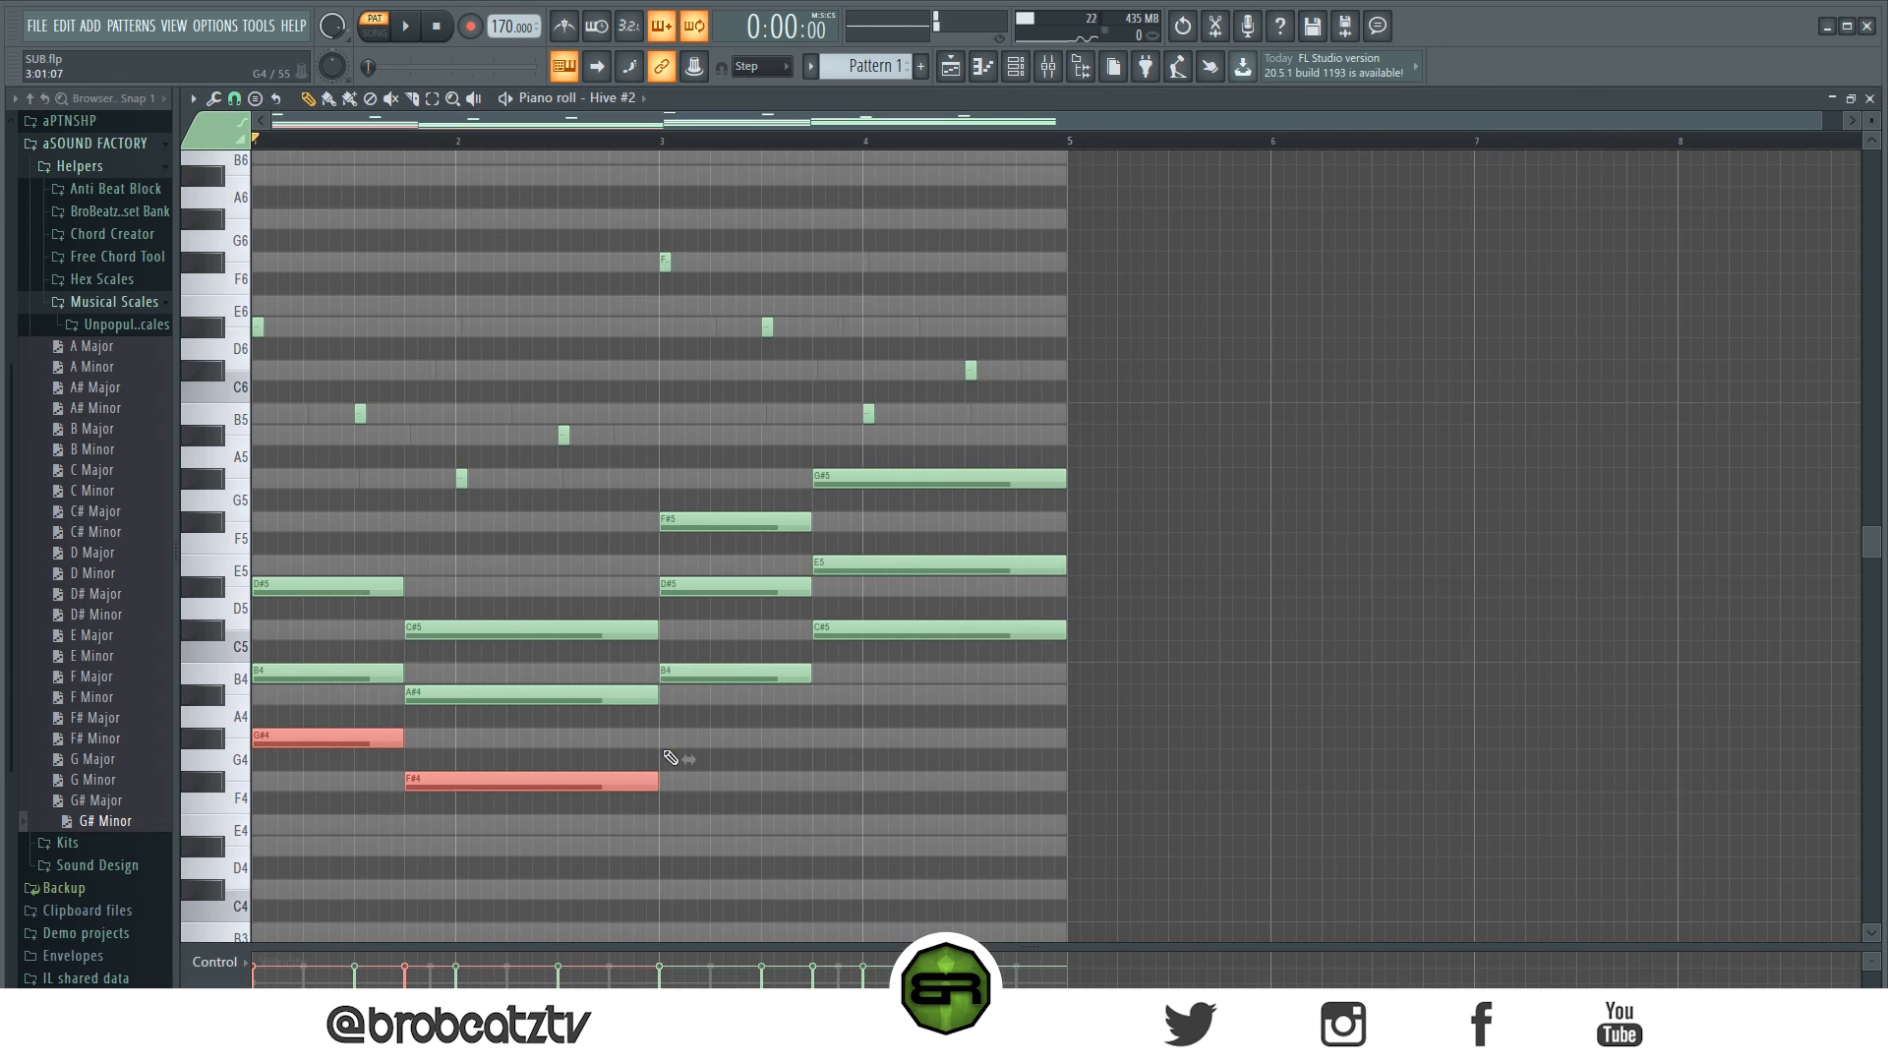
pyautogui.keyDown('ctrl'); pyautogui.click(733, 675); pyautogui.keyUp('ctrl')
pyautogui.keyDown('ctrl'); pyautogui.click(885, 631); pyautogui.keyUp('ctrl')
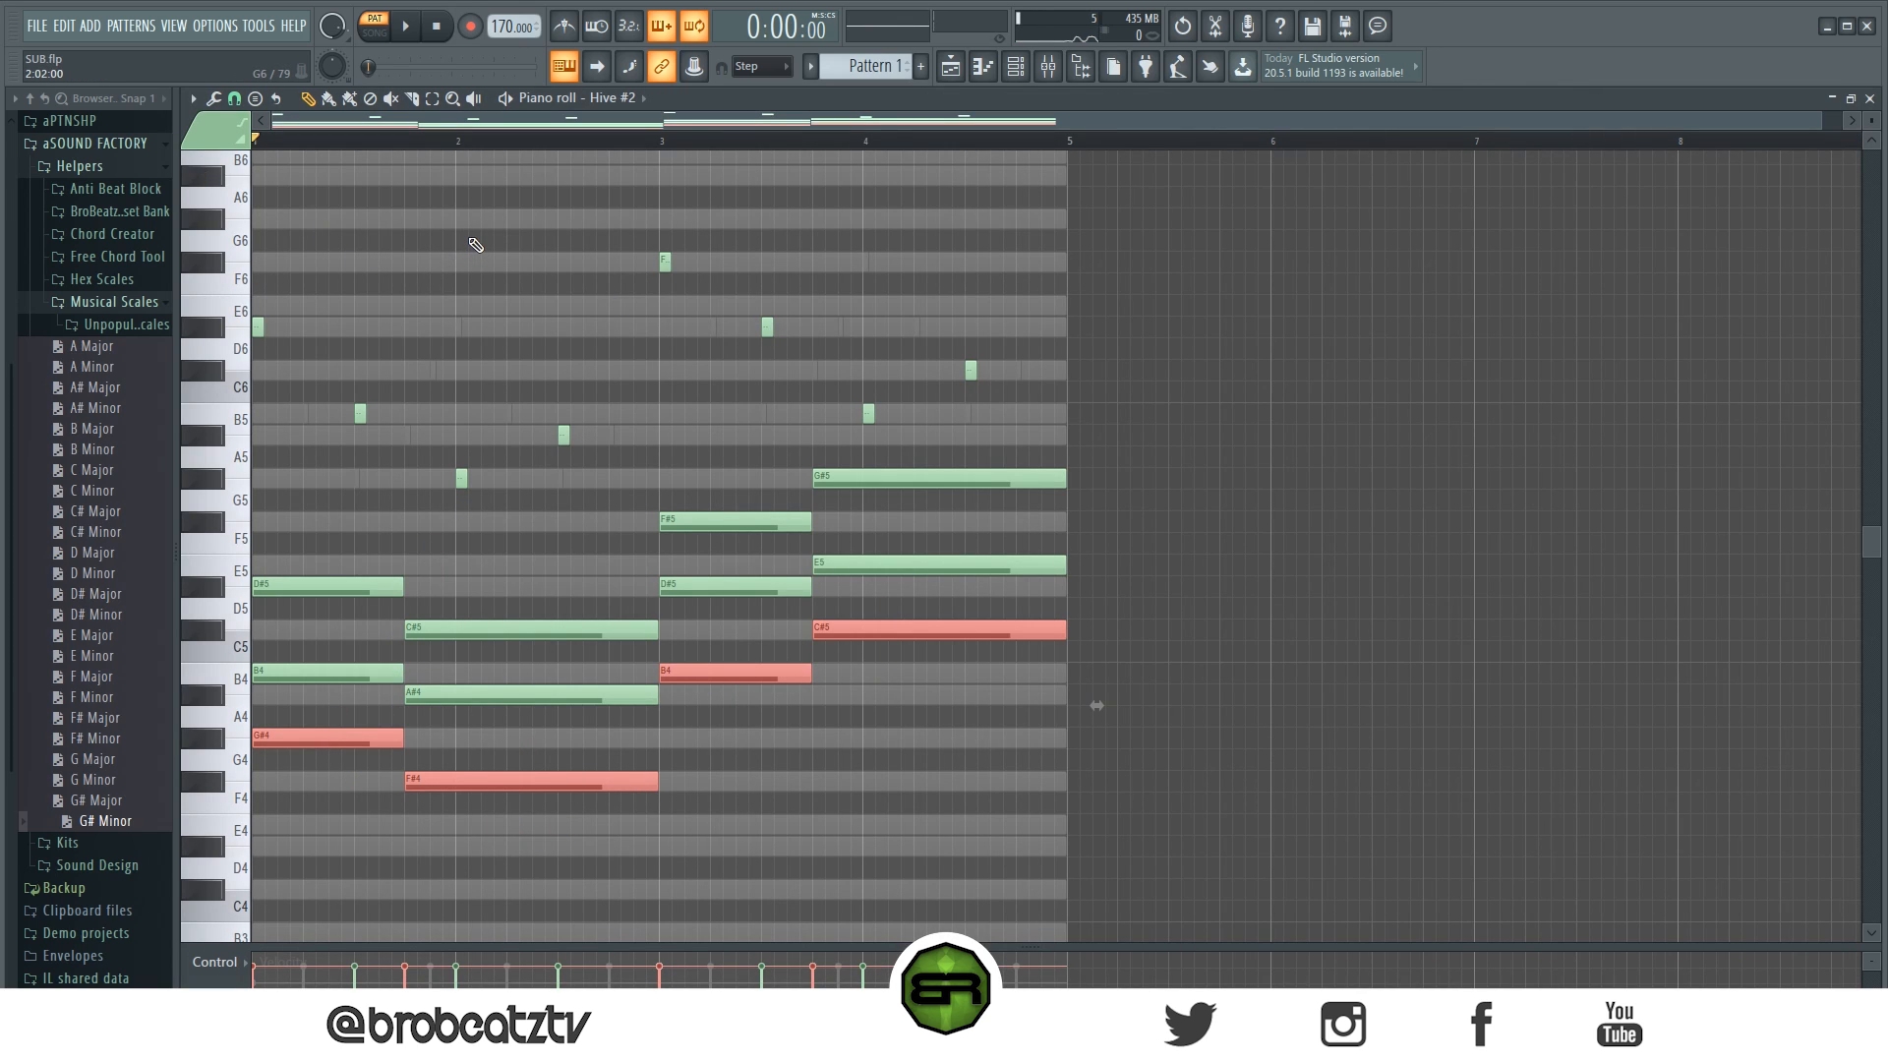
pyautogui.click(1016, 66)
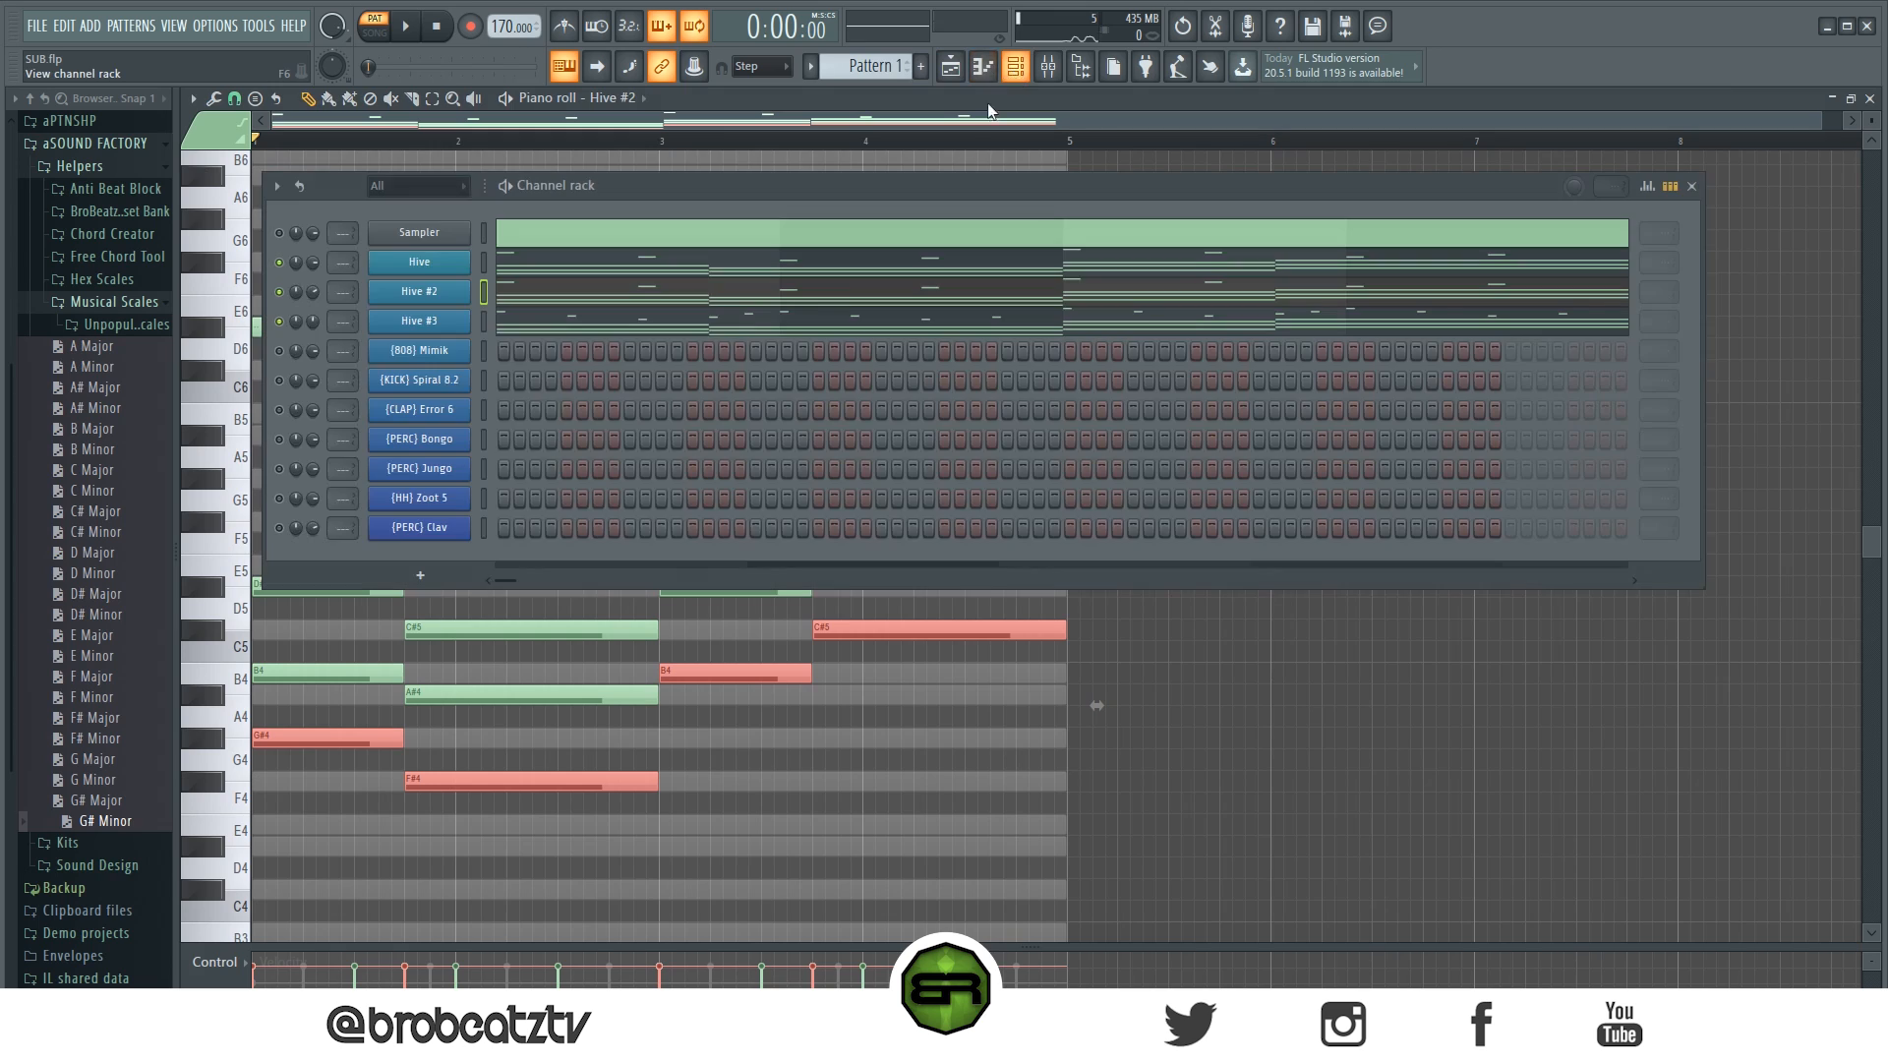
pyautogui.rightClick(444, 356)
pyautogui.click(574, 345)
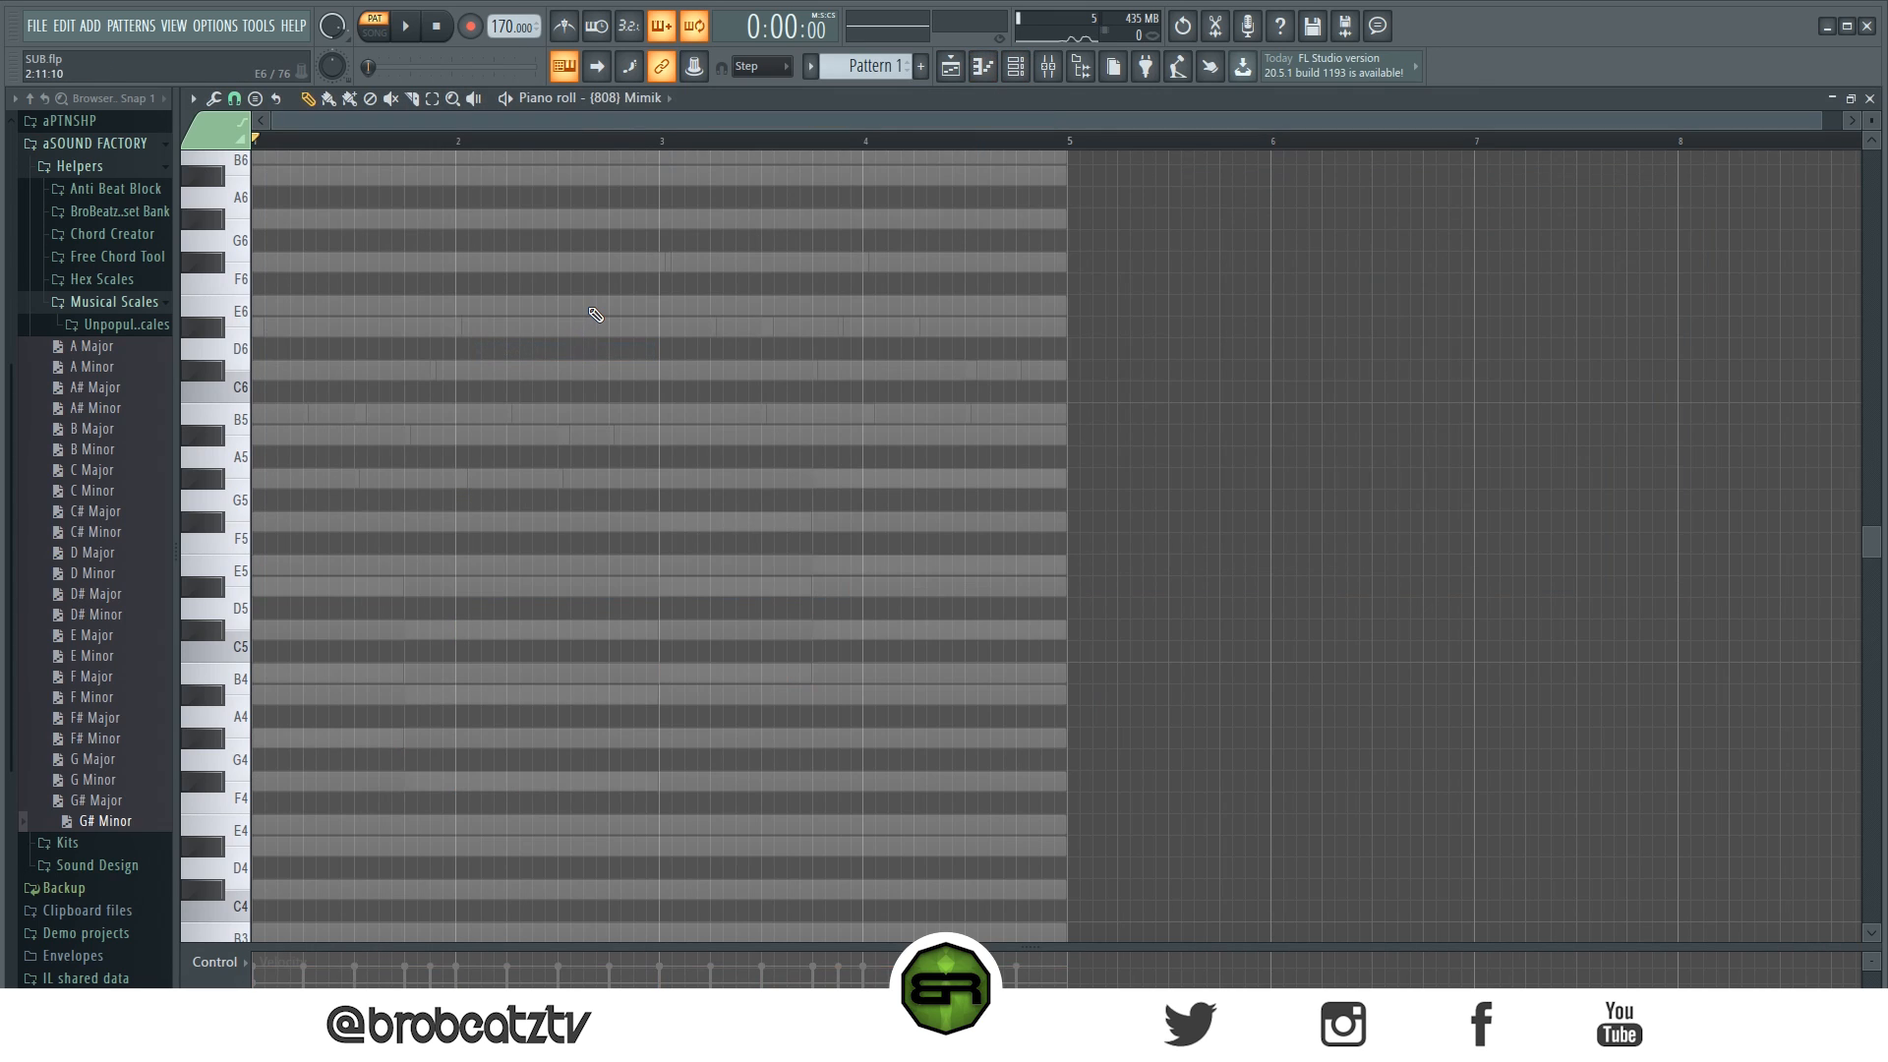
pyautogui.hotkey('ctrl', 'v')
pyautogui.hotkey('ctrl', 'd')
# Step: Slice the [808] Mimik notes, splitting G#4, F#4 and B4 into two parts each and C#5 into three
pyautogui.click(412, 101)
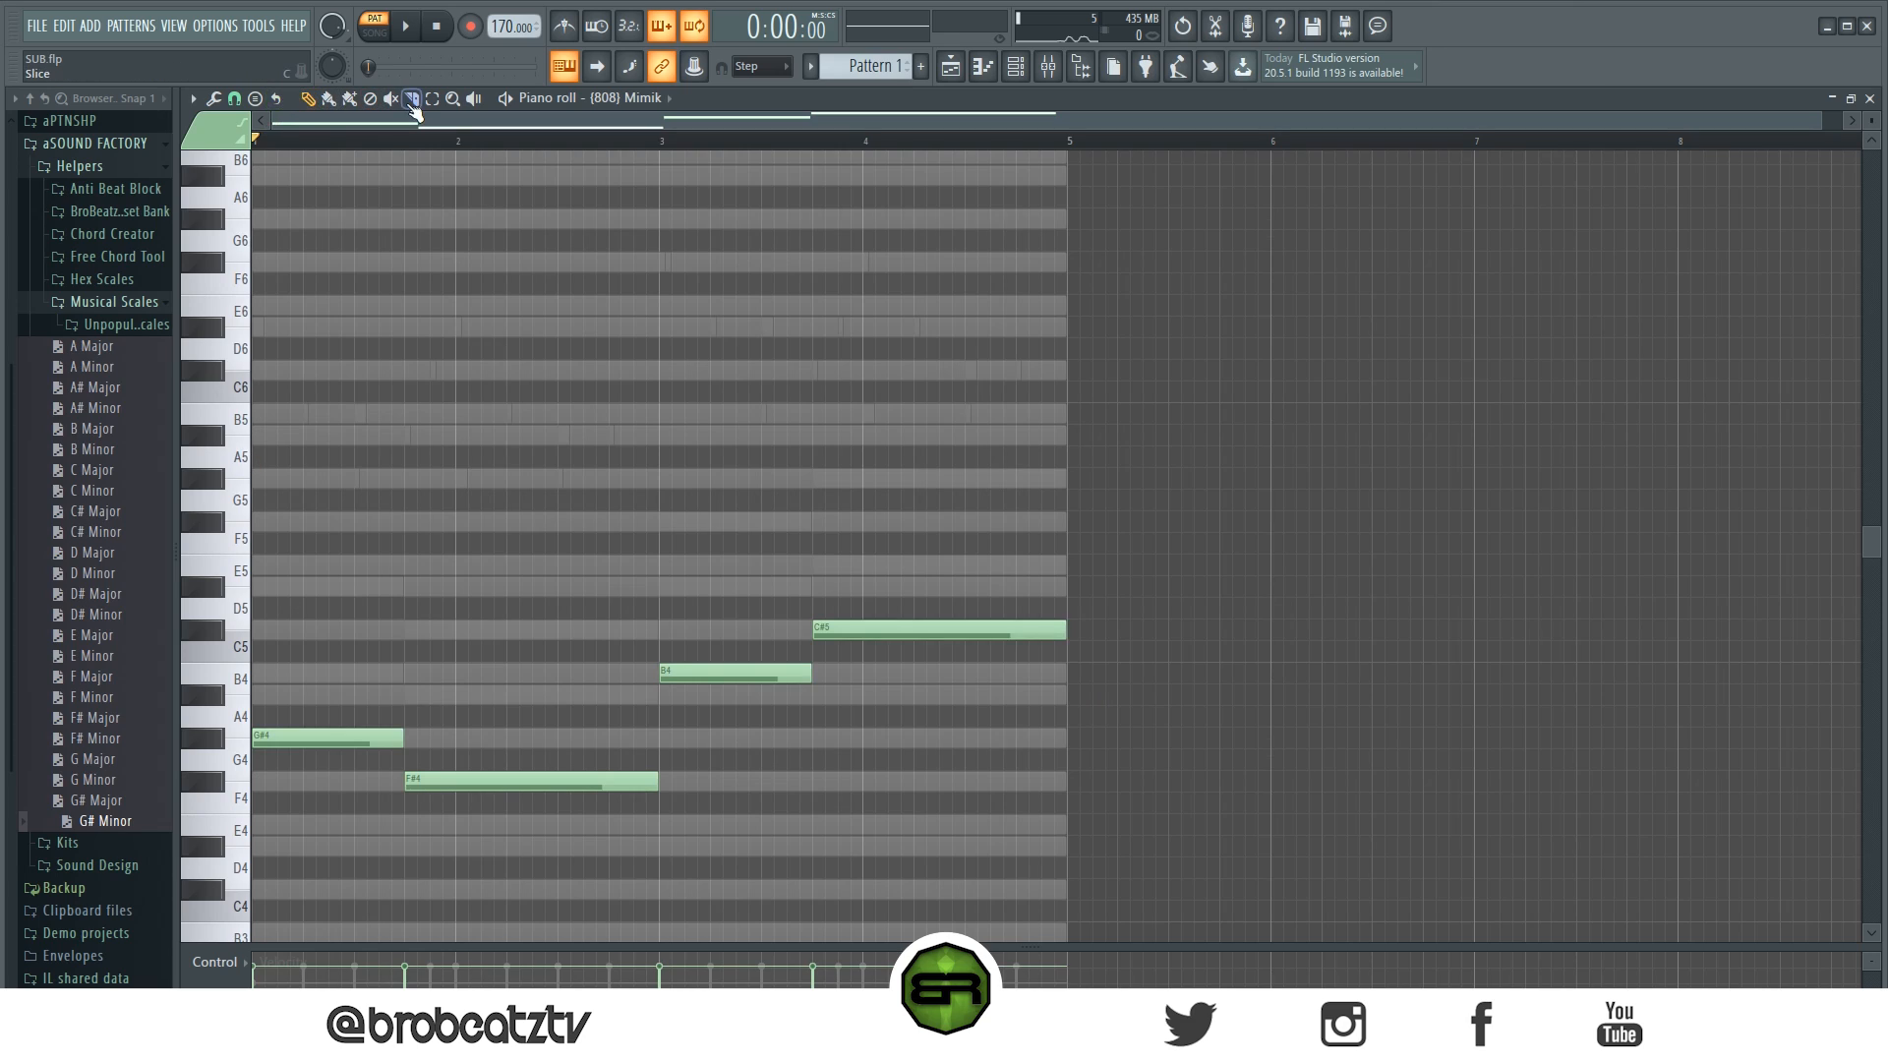
pyautogui.moveTo(330, 742); pyautogui.dragTo(339, 769)
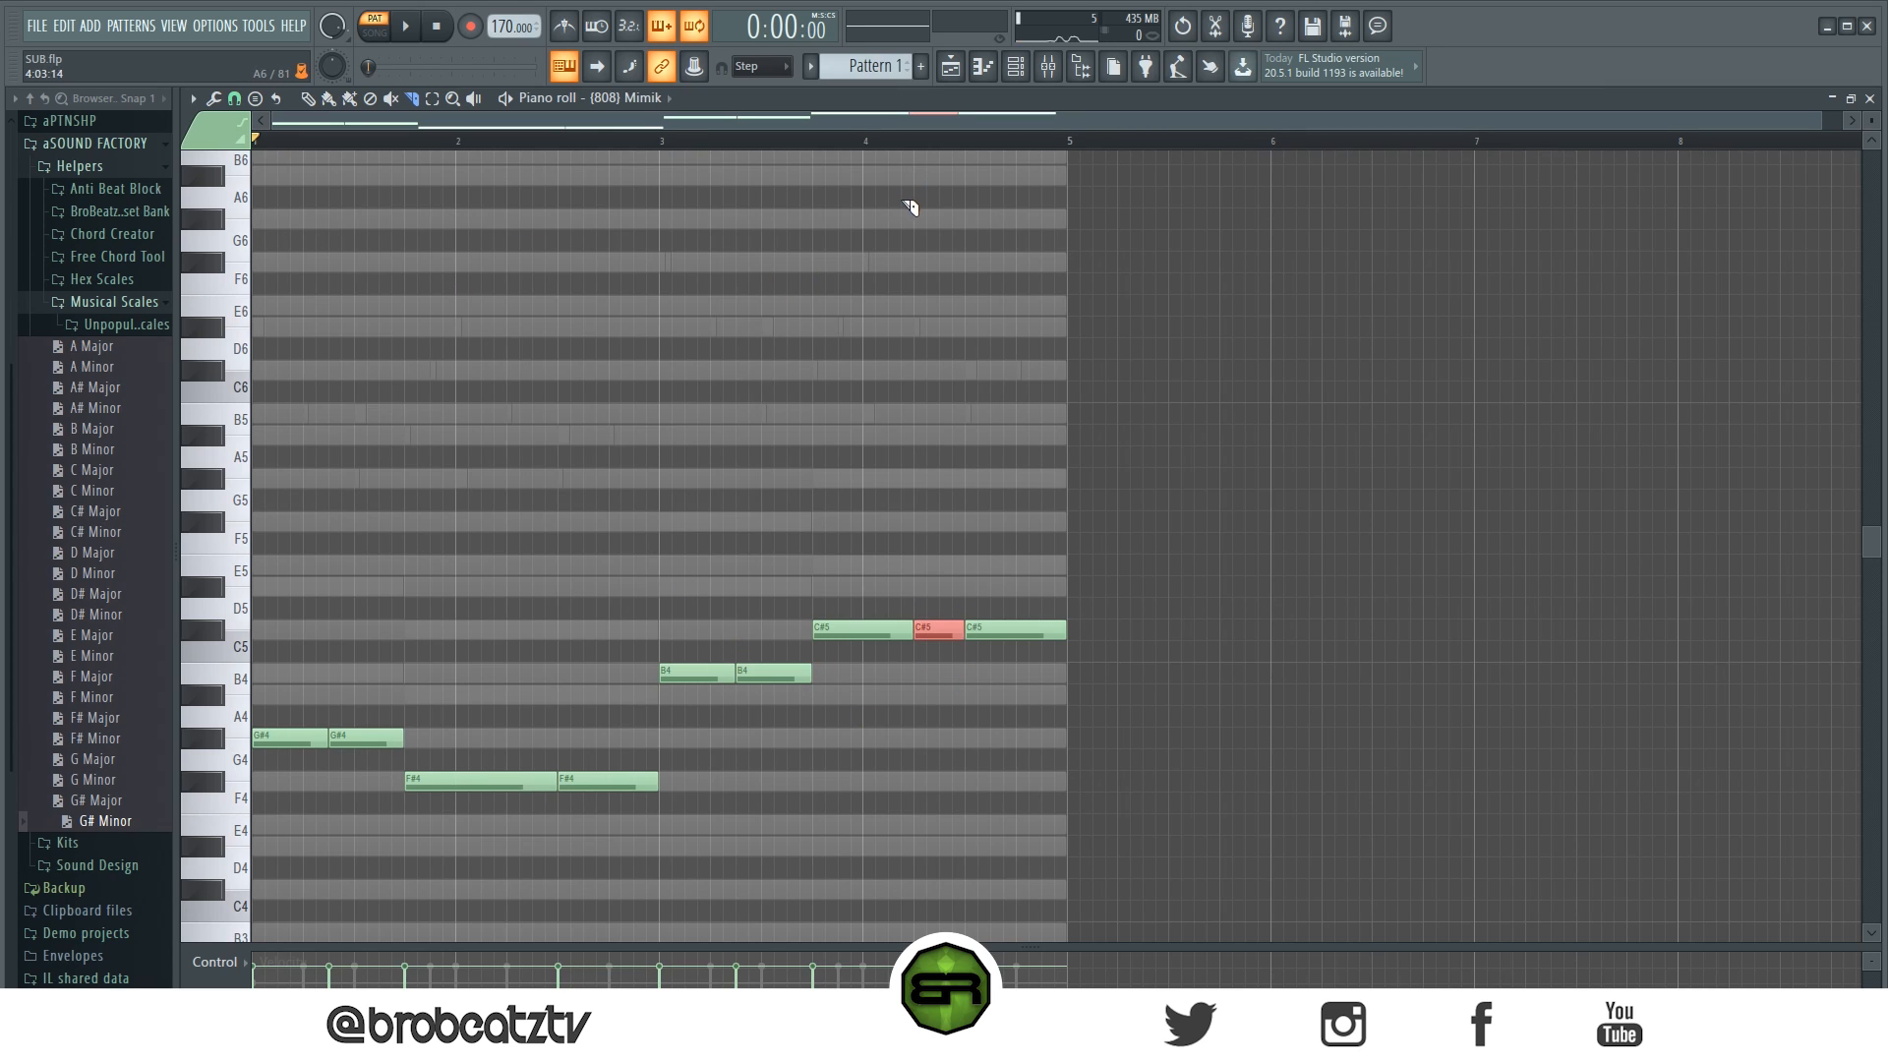
# Step: Copy the sliced [808] Mimik notes into the [KICK] Spiral 8.2 channel
pyautogui.click(1019, 69)
pyautogui.rightClick(438, 349)
pyautogui.click(706, 370)
pyautogui.rightClick(462, 379)
pyautogui.click(769, 415)
pyautogui.click(601, 384)
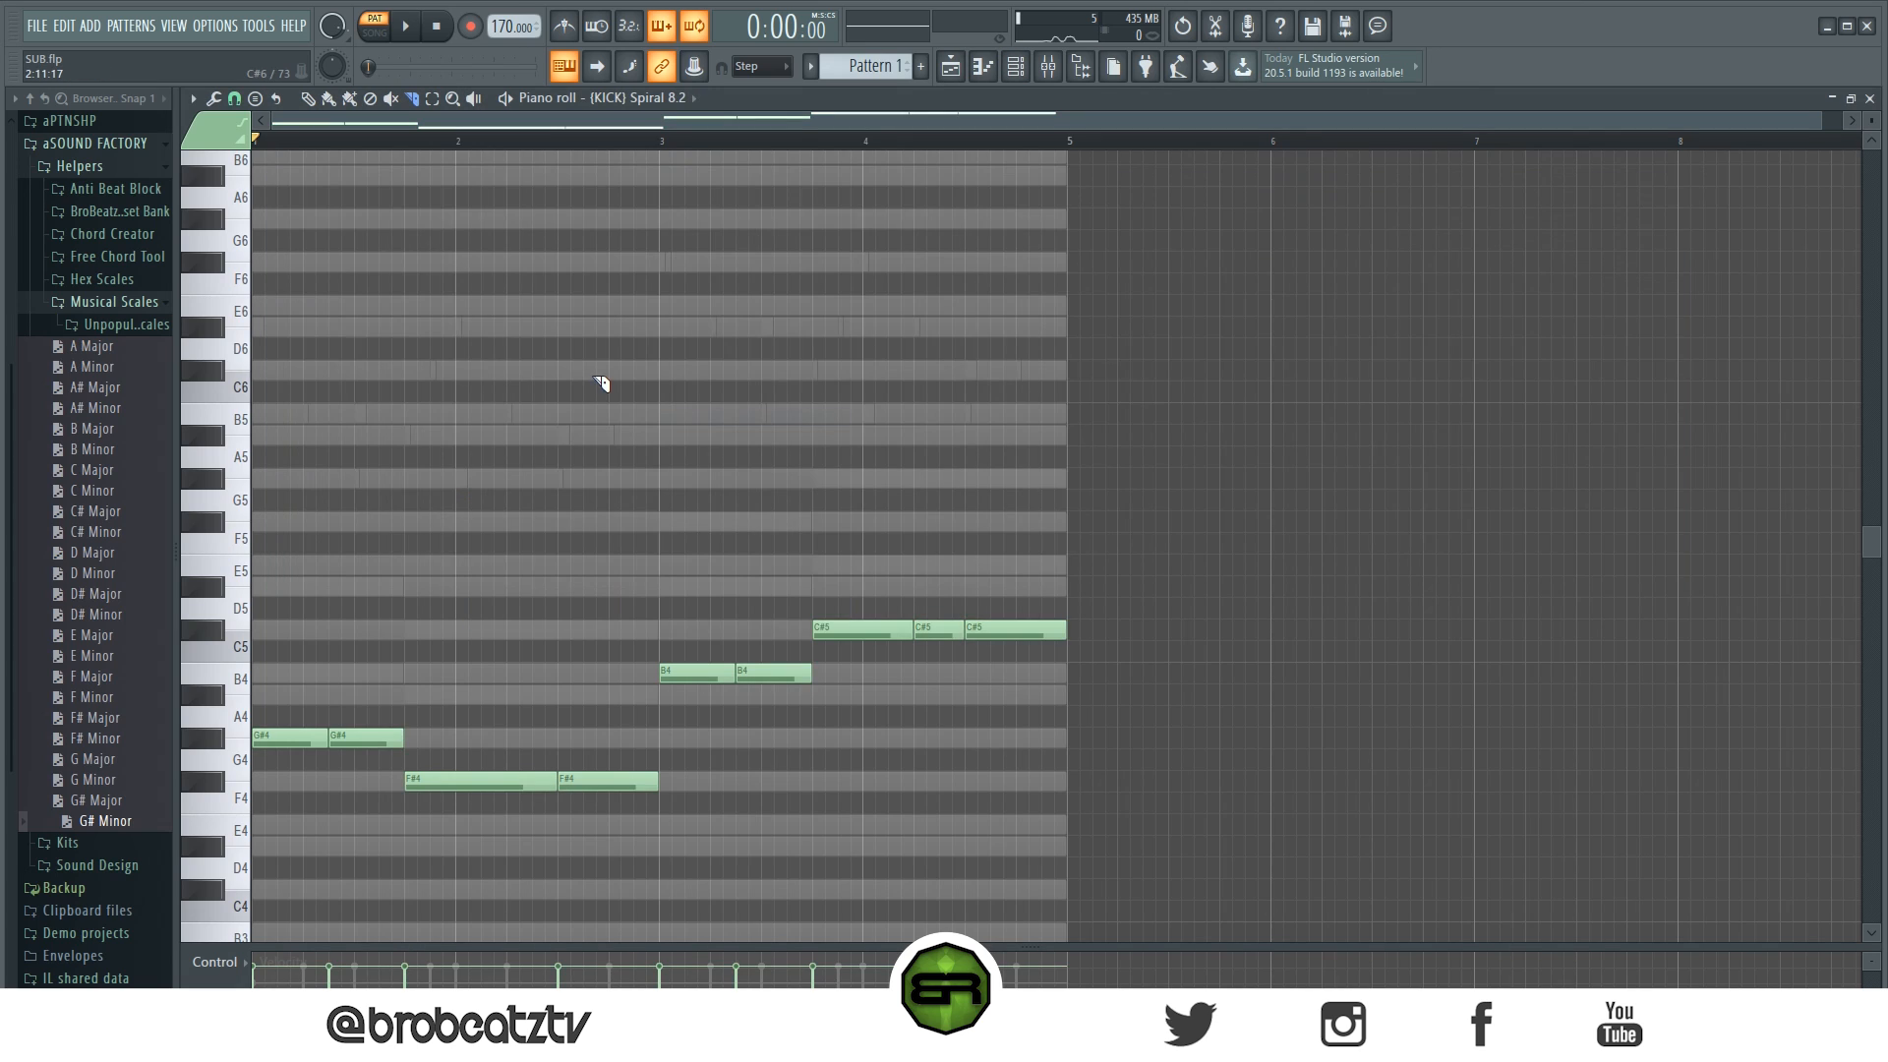
# Step: Limit all the [KICK] Spiral 8.2 notes to the single pitch C5, keeping their rhythm
pyautogui.hotkey('ctrl', 'a')
pyautogui.press('Down')
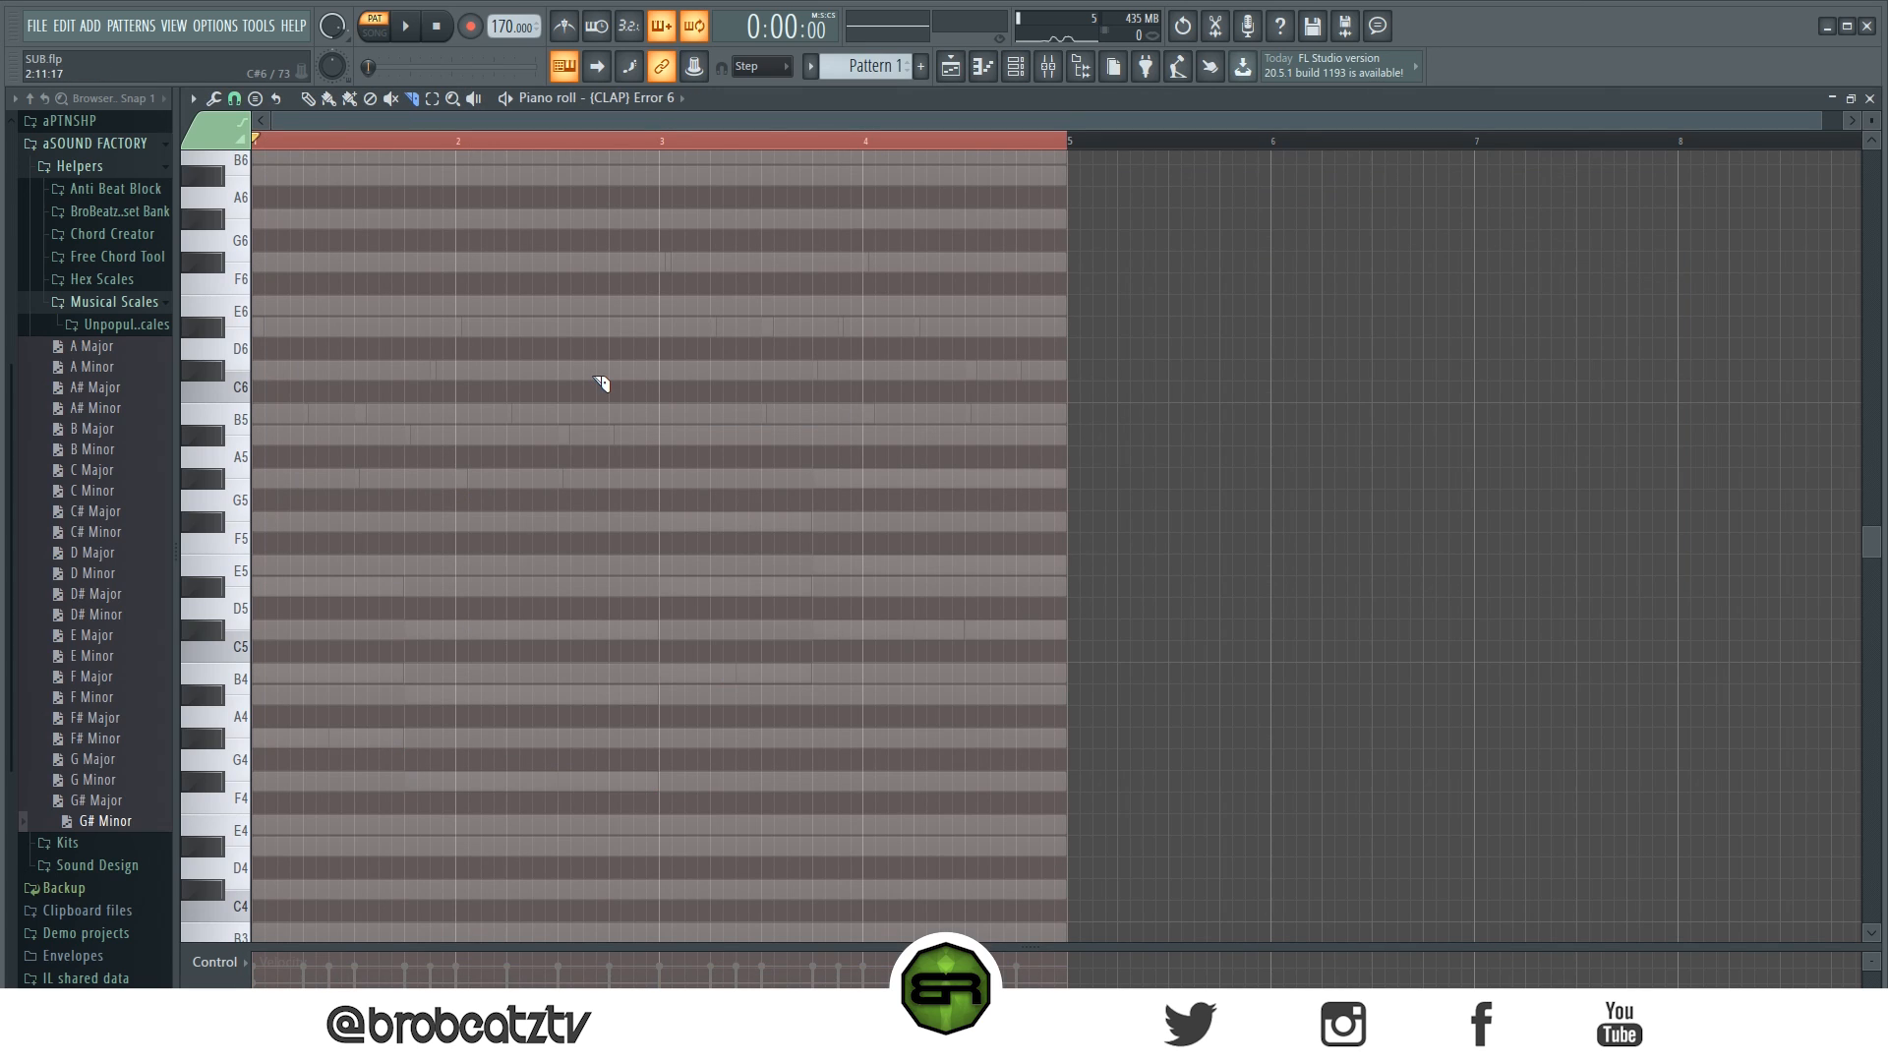
pyautogui.scroll(-10, 605, 376)
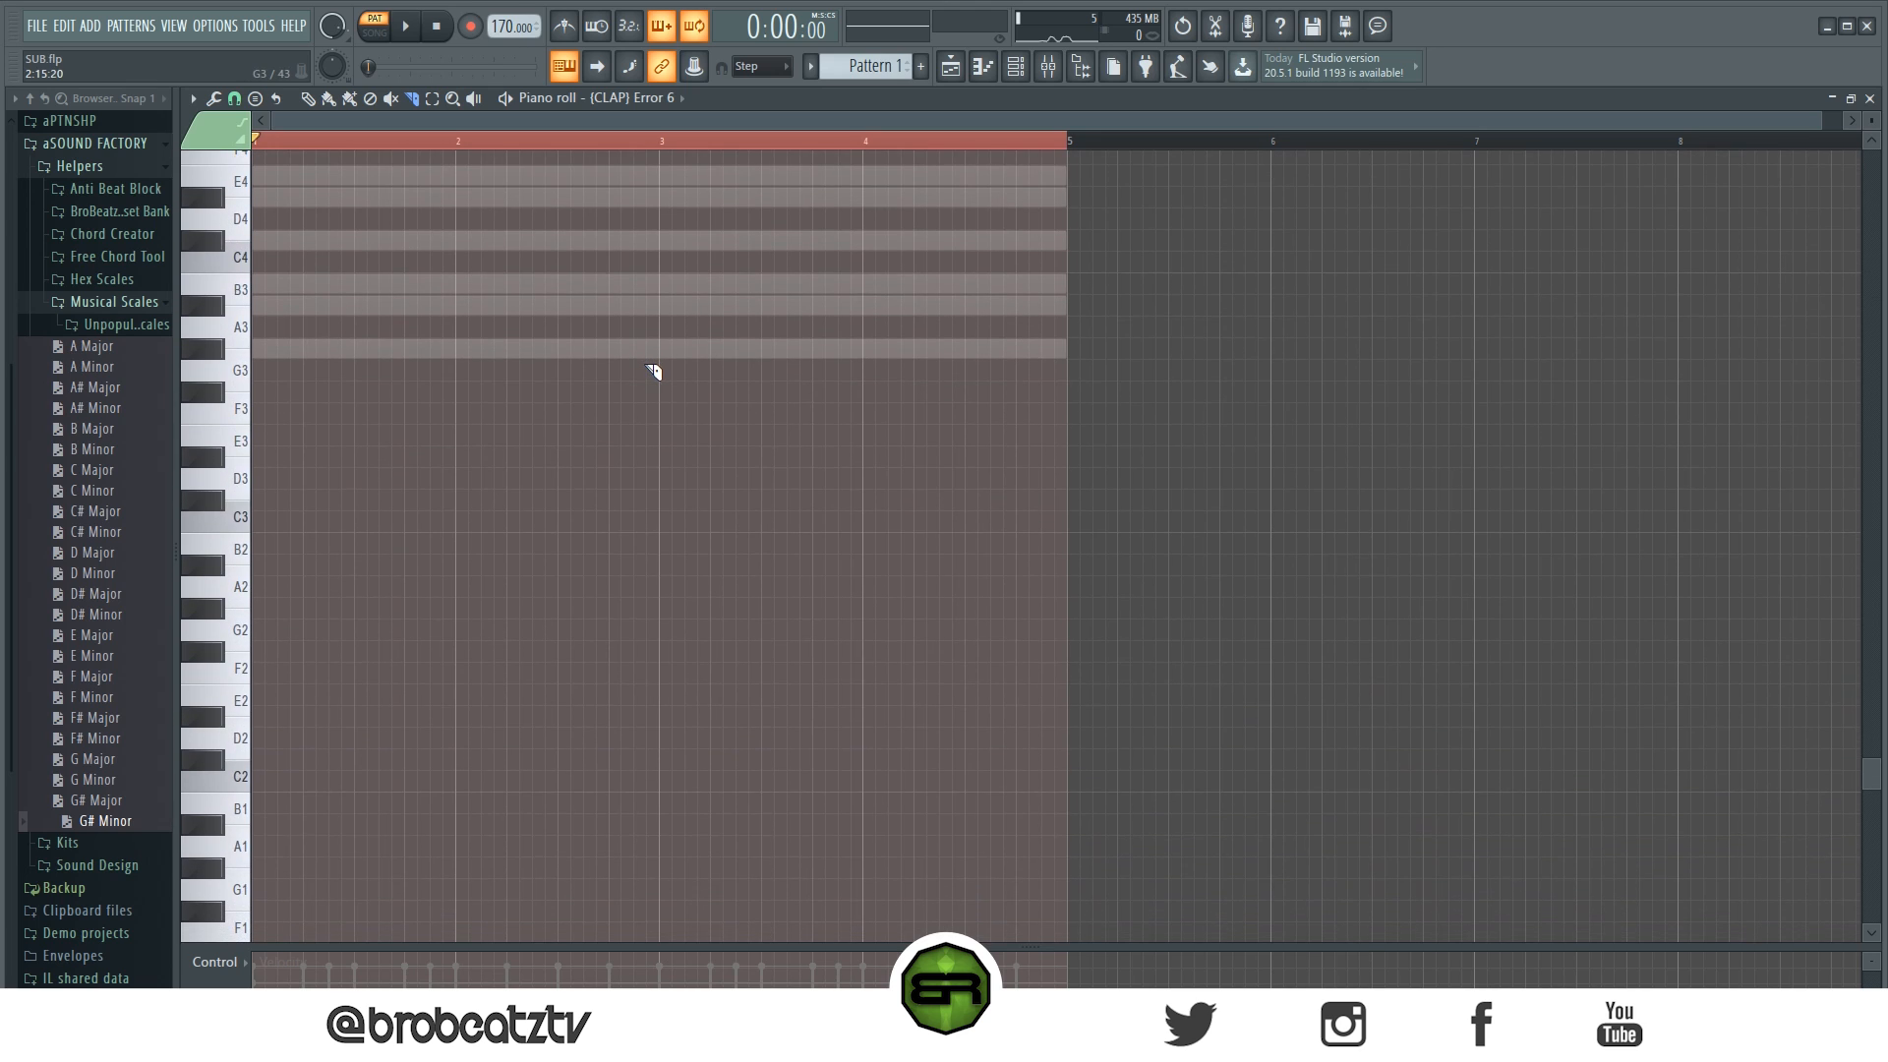
pyautogui.scroll(6, 654, 363)
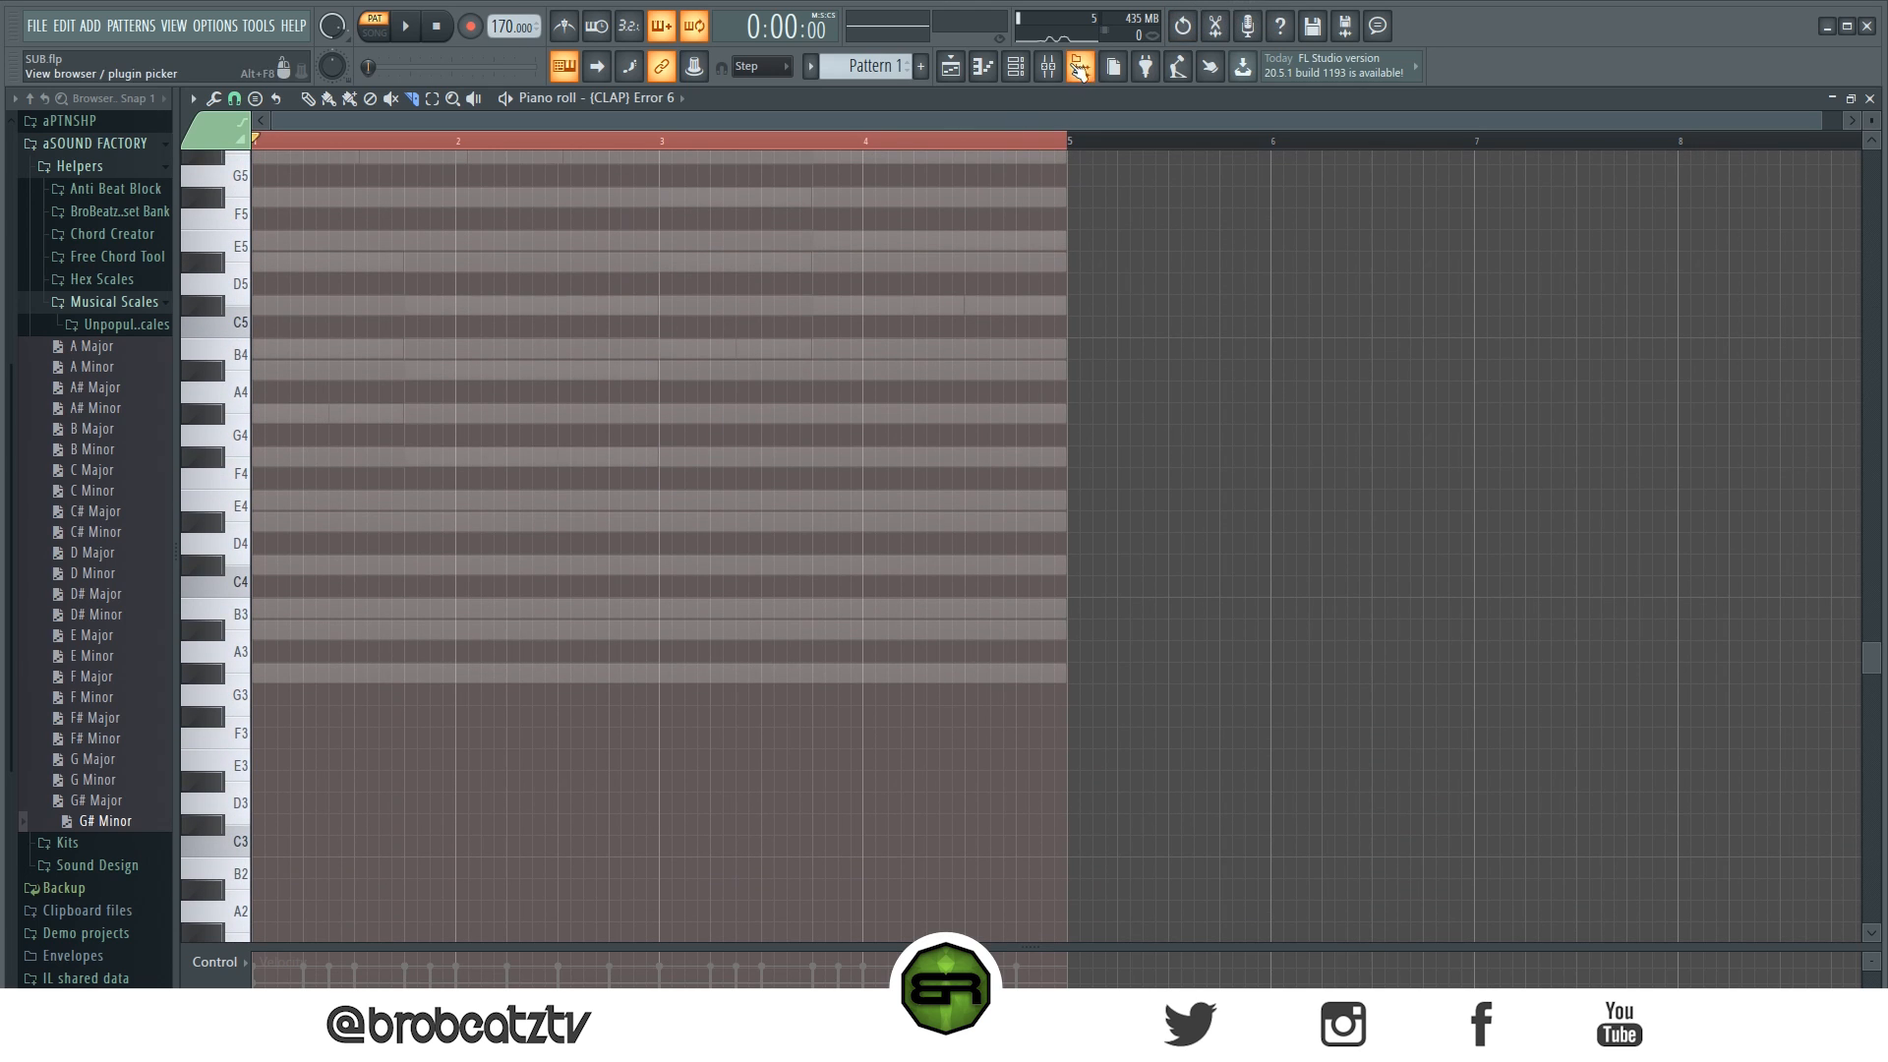
pyautogui.click(1017, 67)
pyautogui.rightClick(435, 393)
pyautogui.click(699, 417)
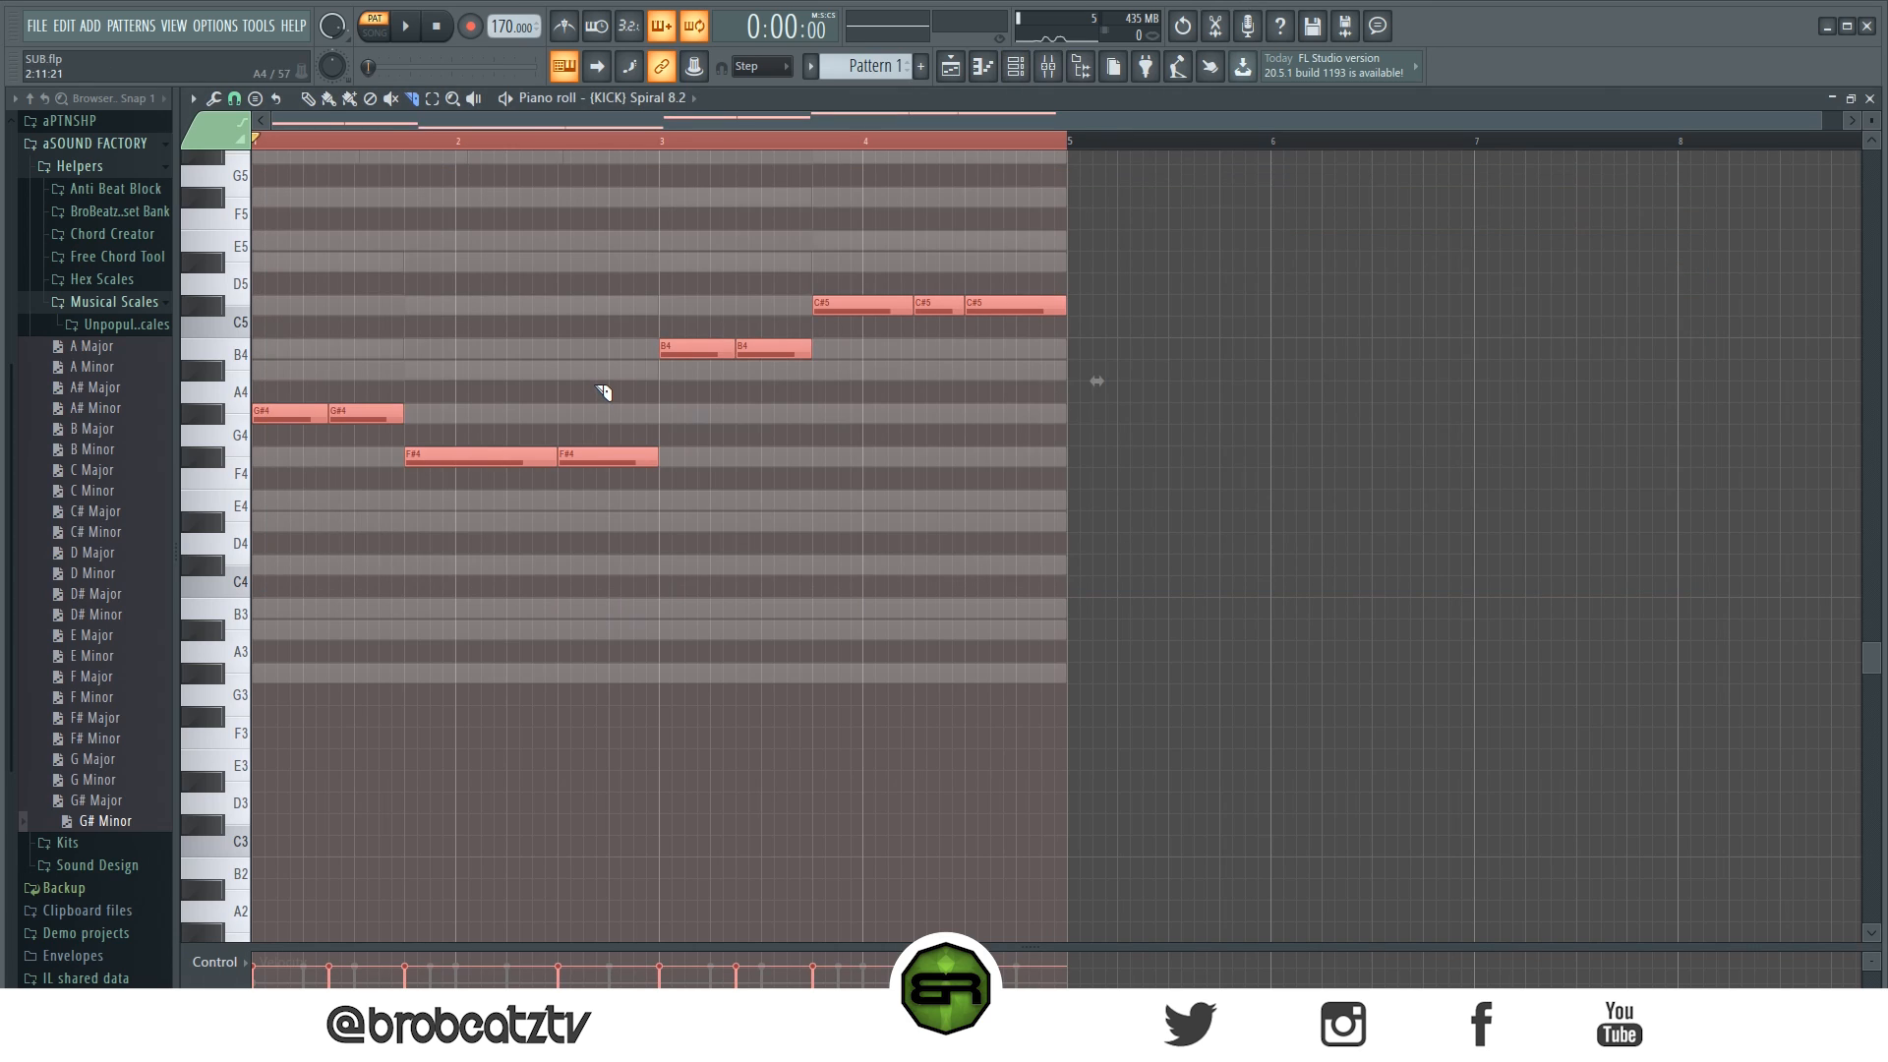
pyautogui.hotkey('alt', 'k')
pyautogui.press('Return')
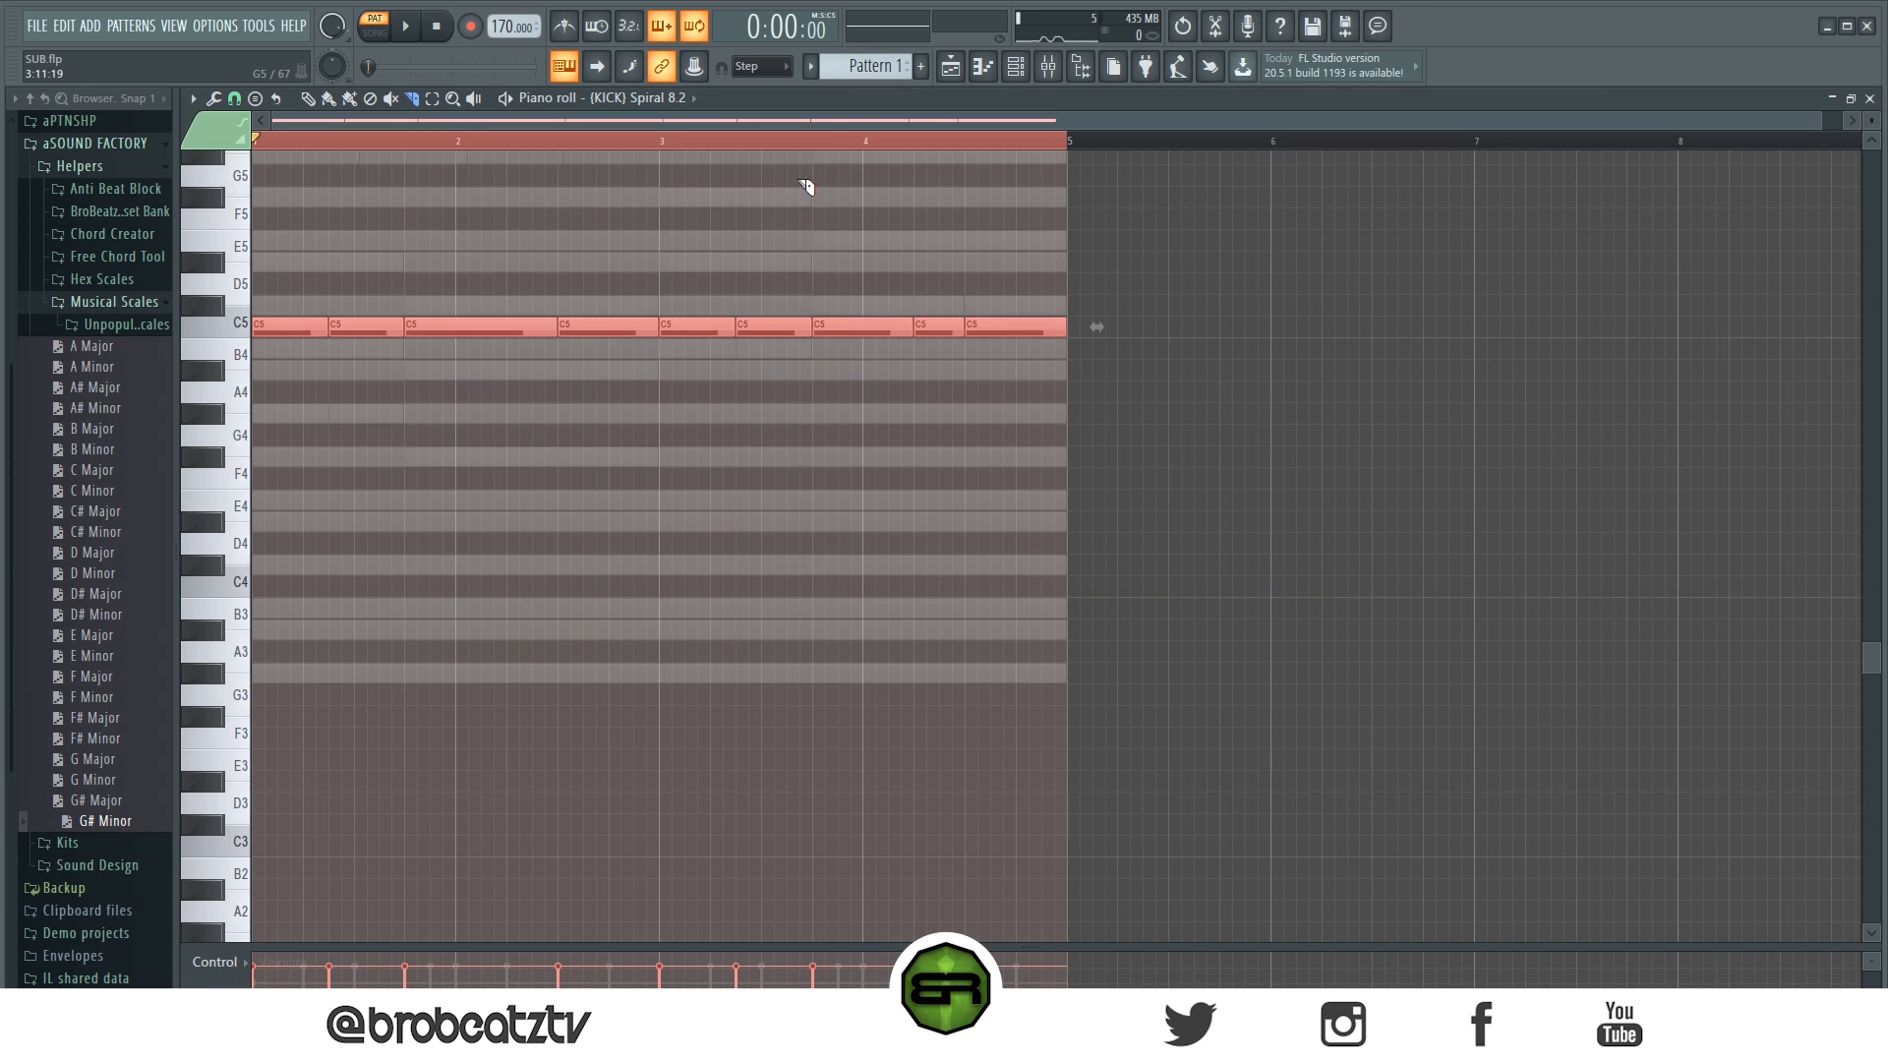
# Step: Unmute the [808] Mimik and [KICK] Spiral 8.2 channels and play them along with the Hive channels
pyautogui.click(1016, 66)
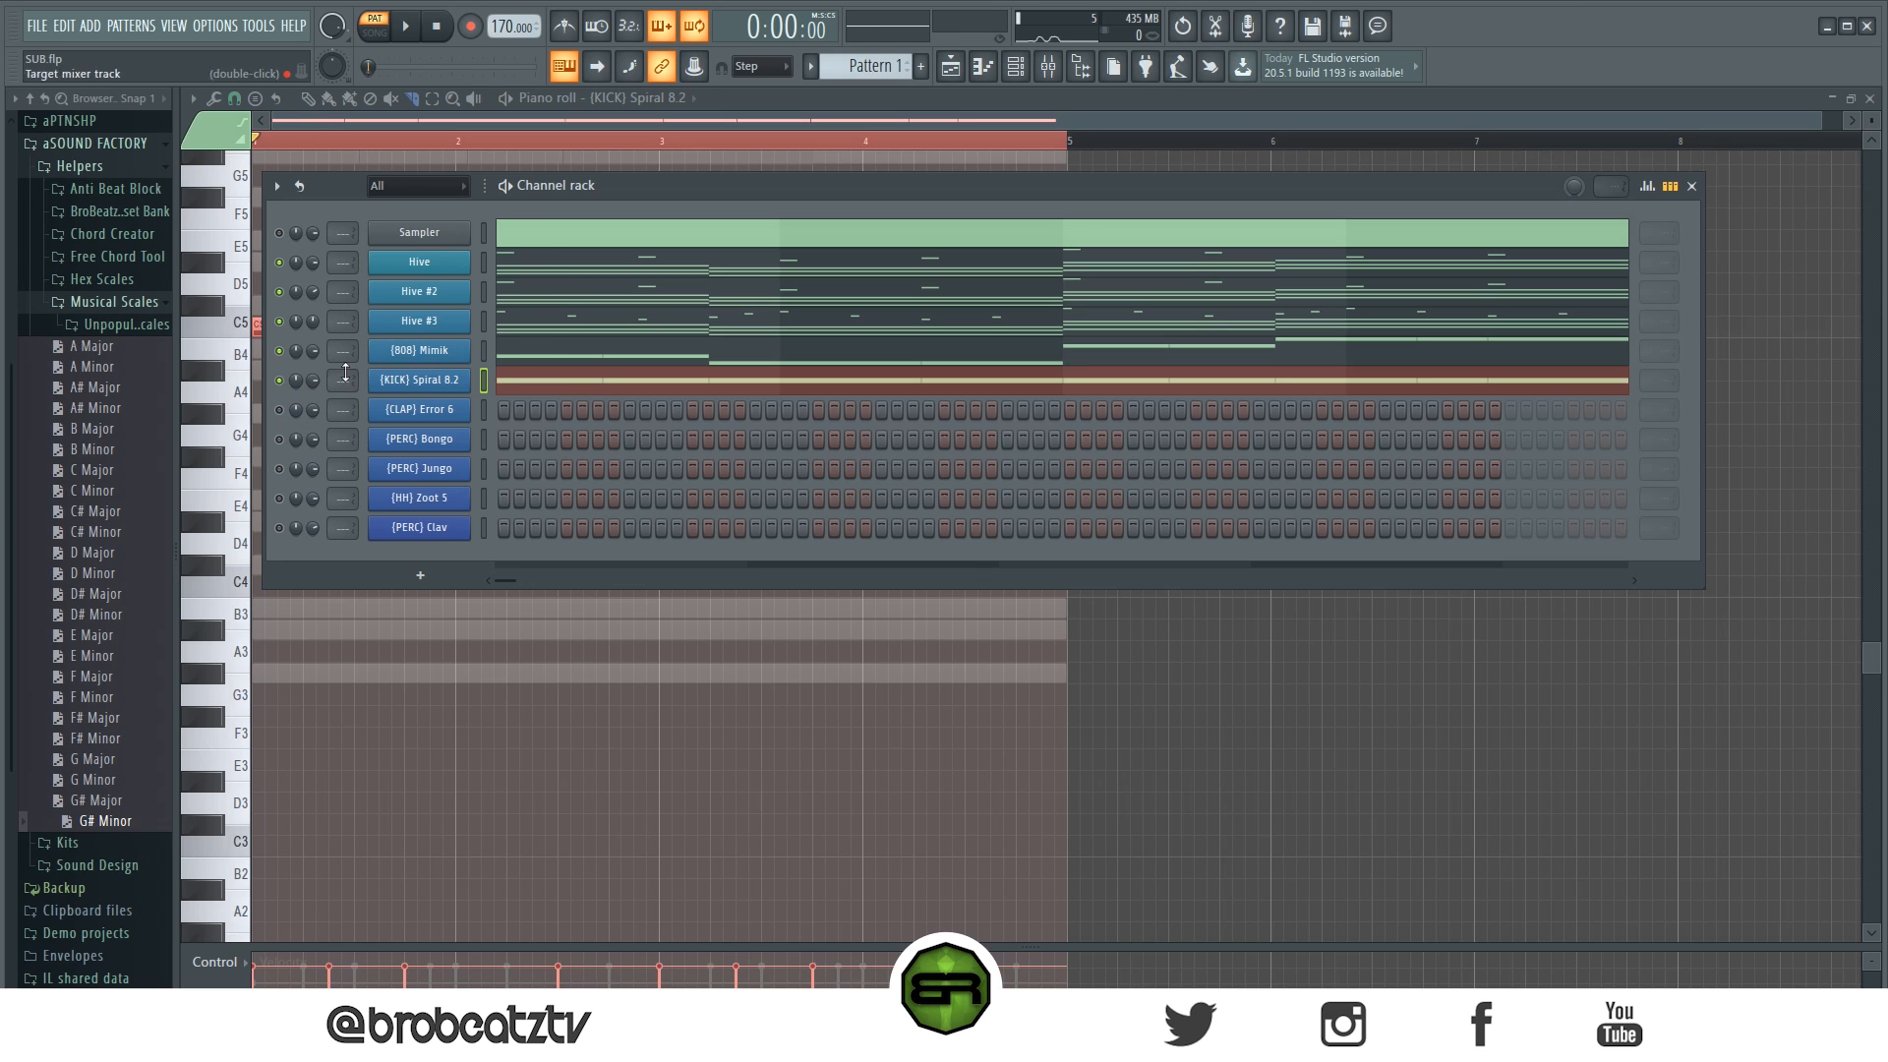
pyautogui.press('space')
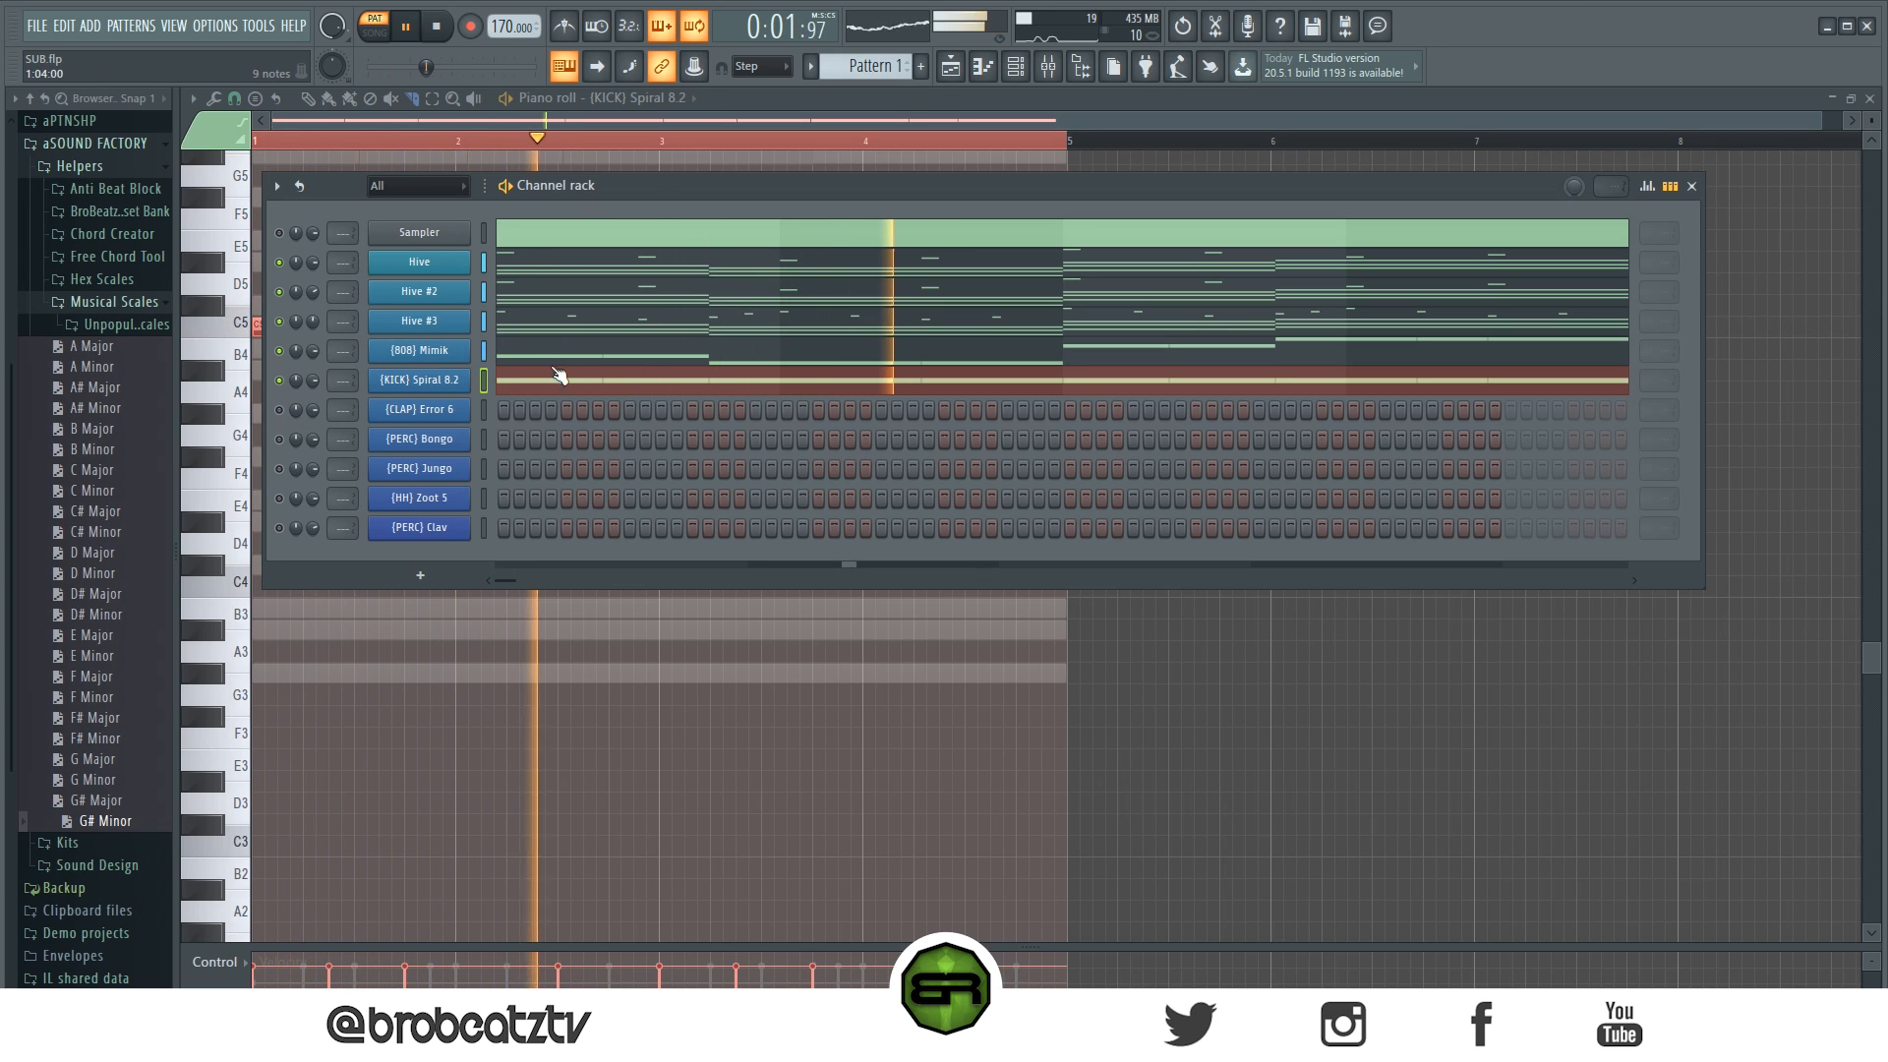
pyautogui.click(571, 354)
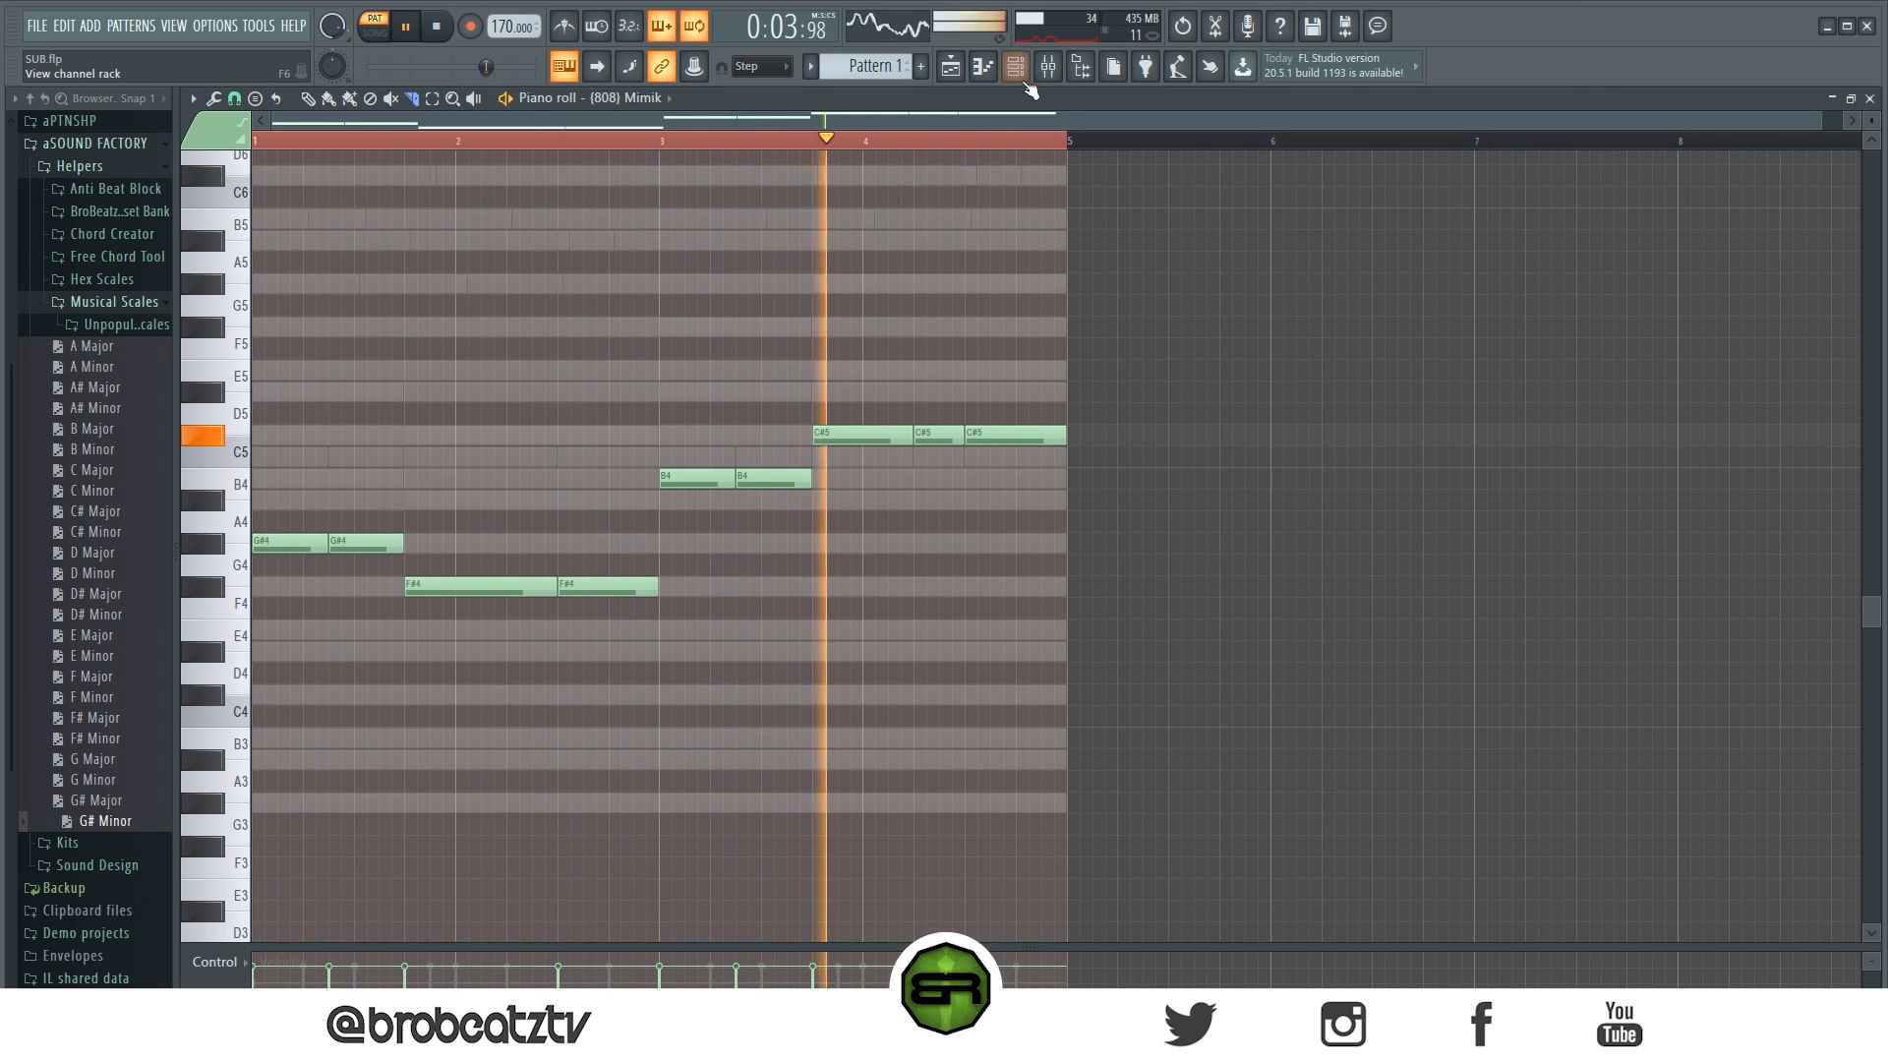
# Step: Place [CLAP] Error 6 hits on steps 9, 25, 41 and 57, and fill [HH] Zoot 5 every two steps
pyautogui.click(1018, 69)
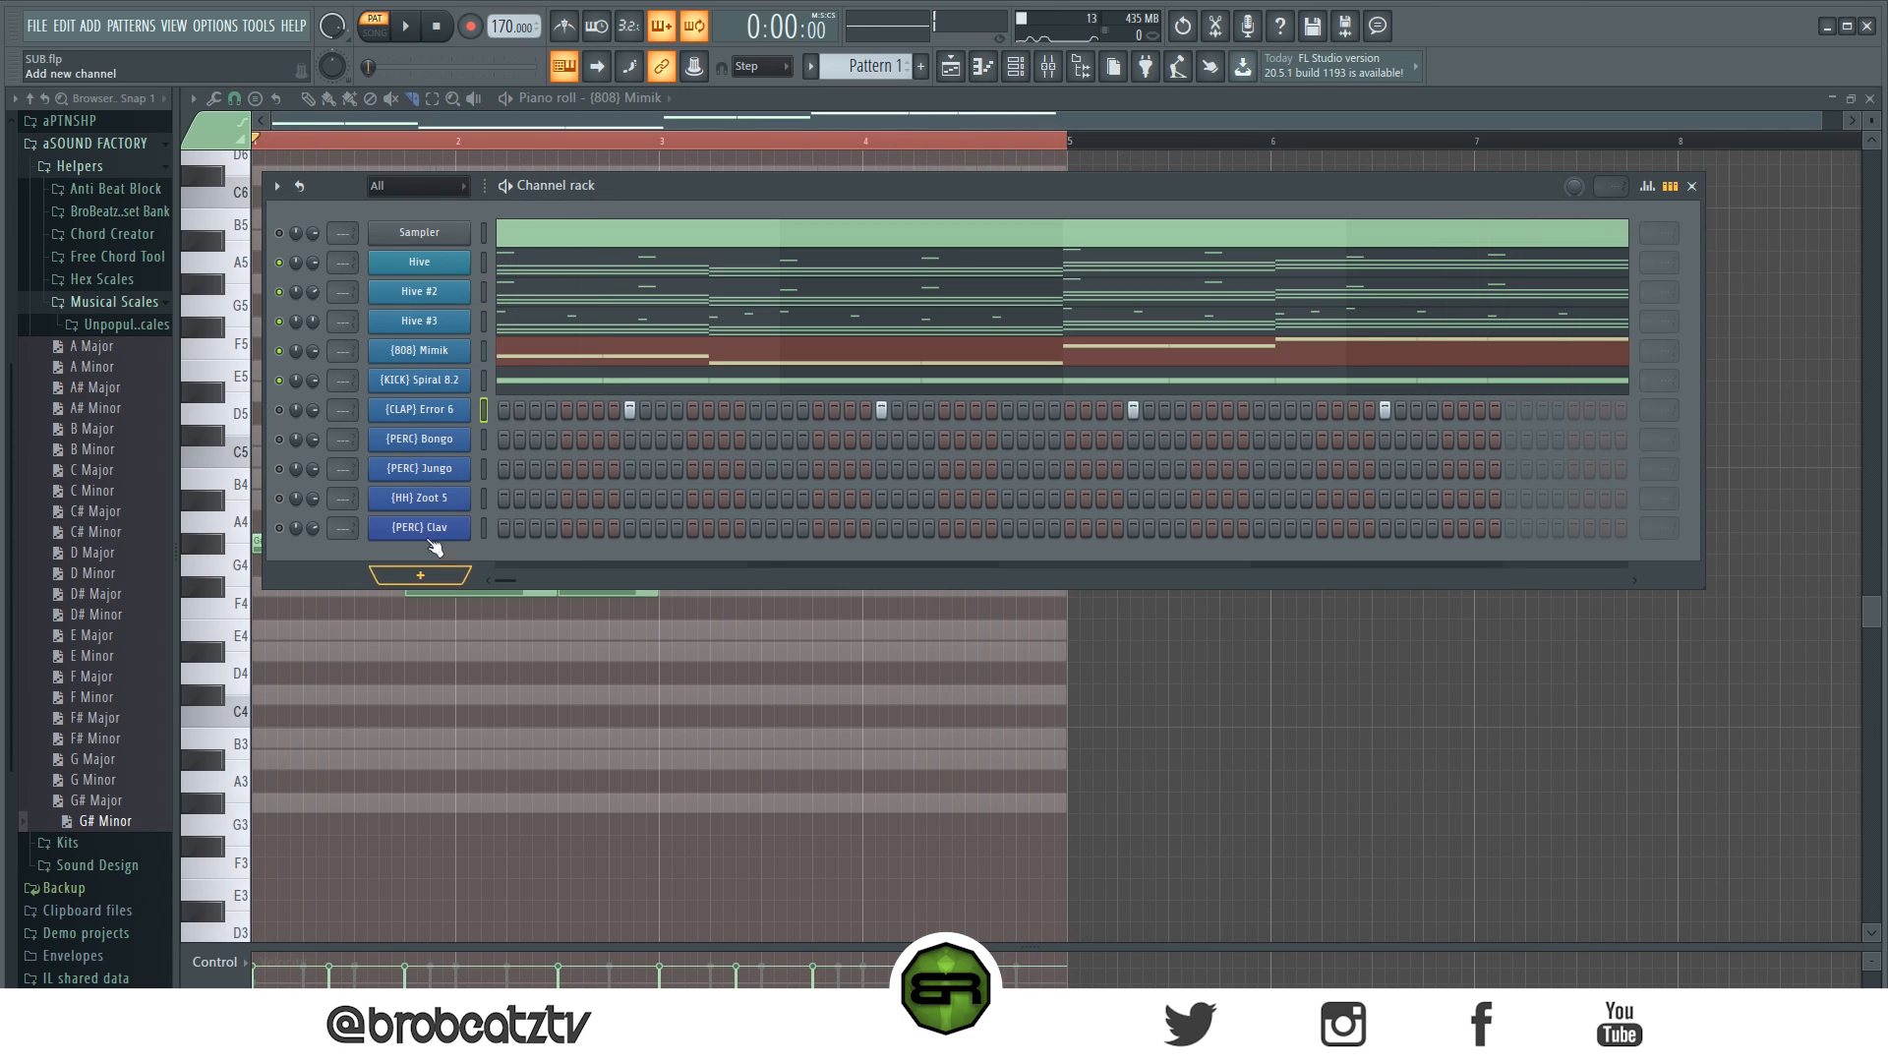
pyautogui.rightClick(457, 497)
pyautogui.click(669, 562)
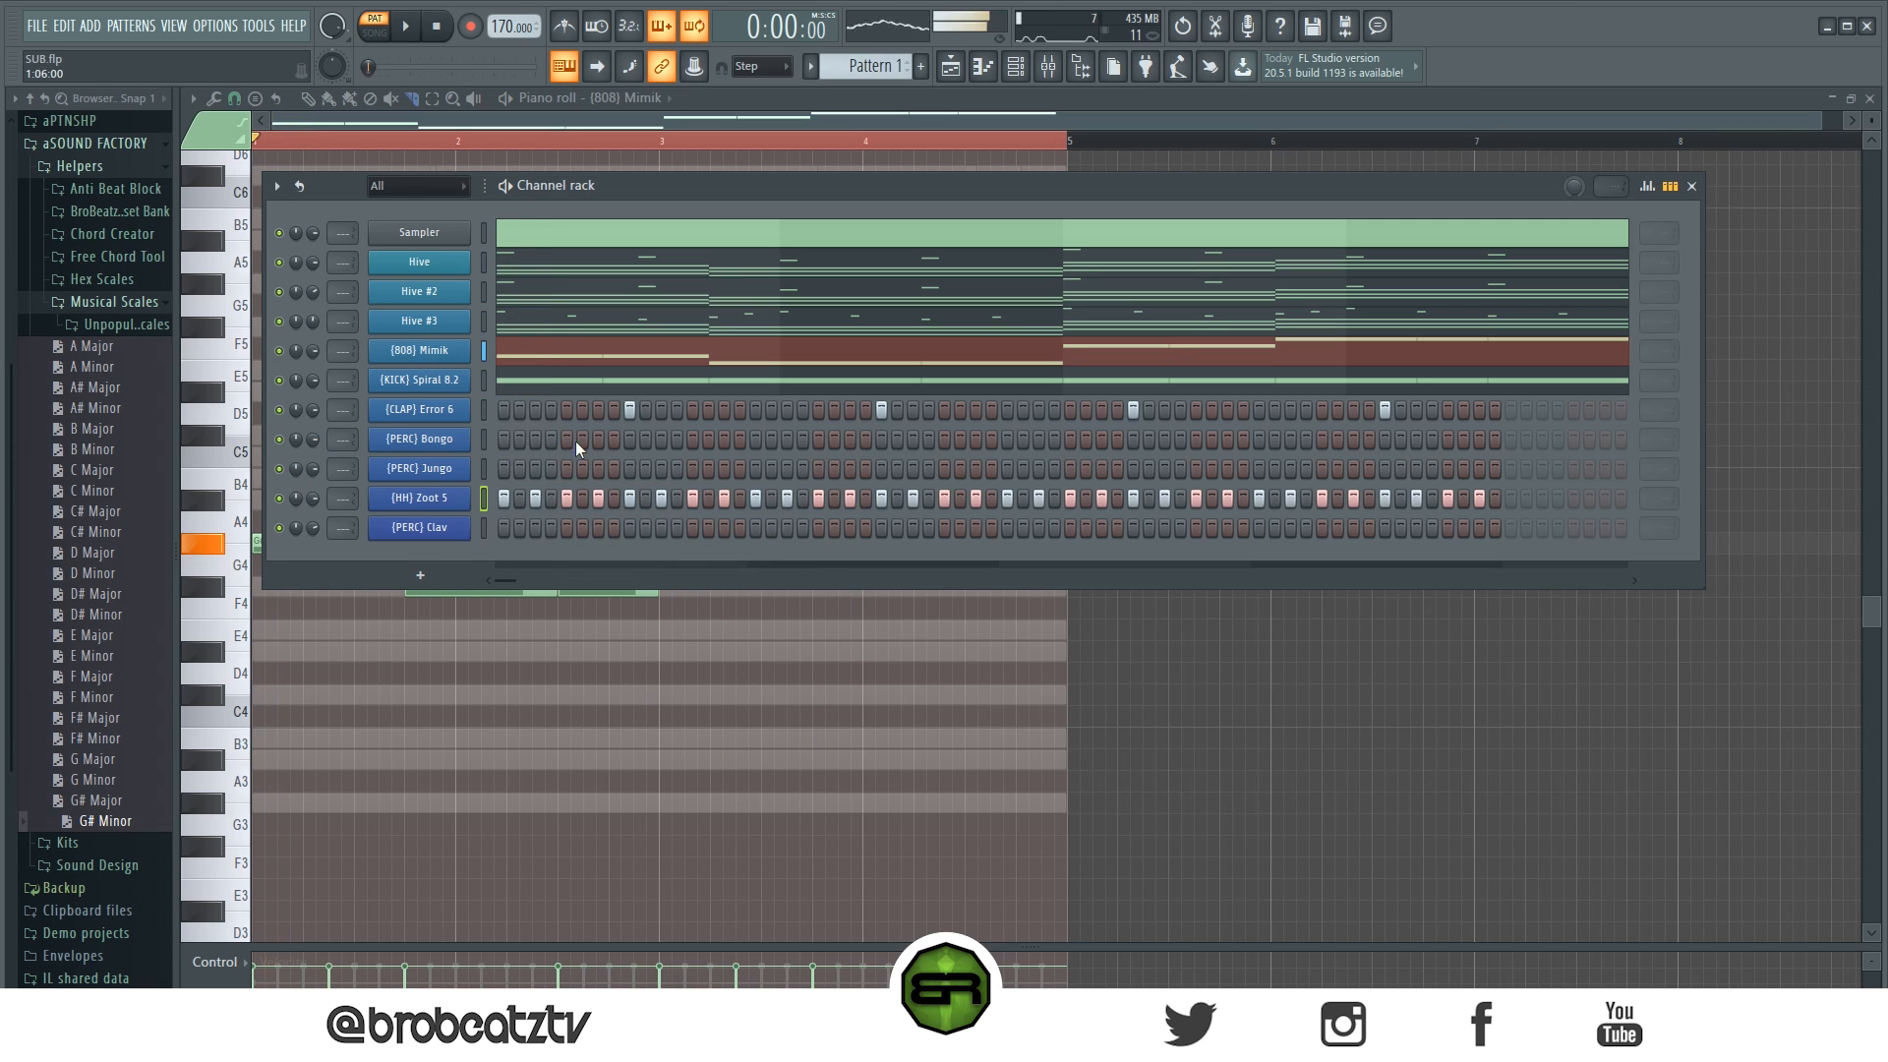
pyautogui.press('space')
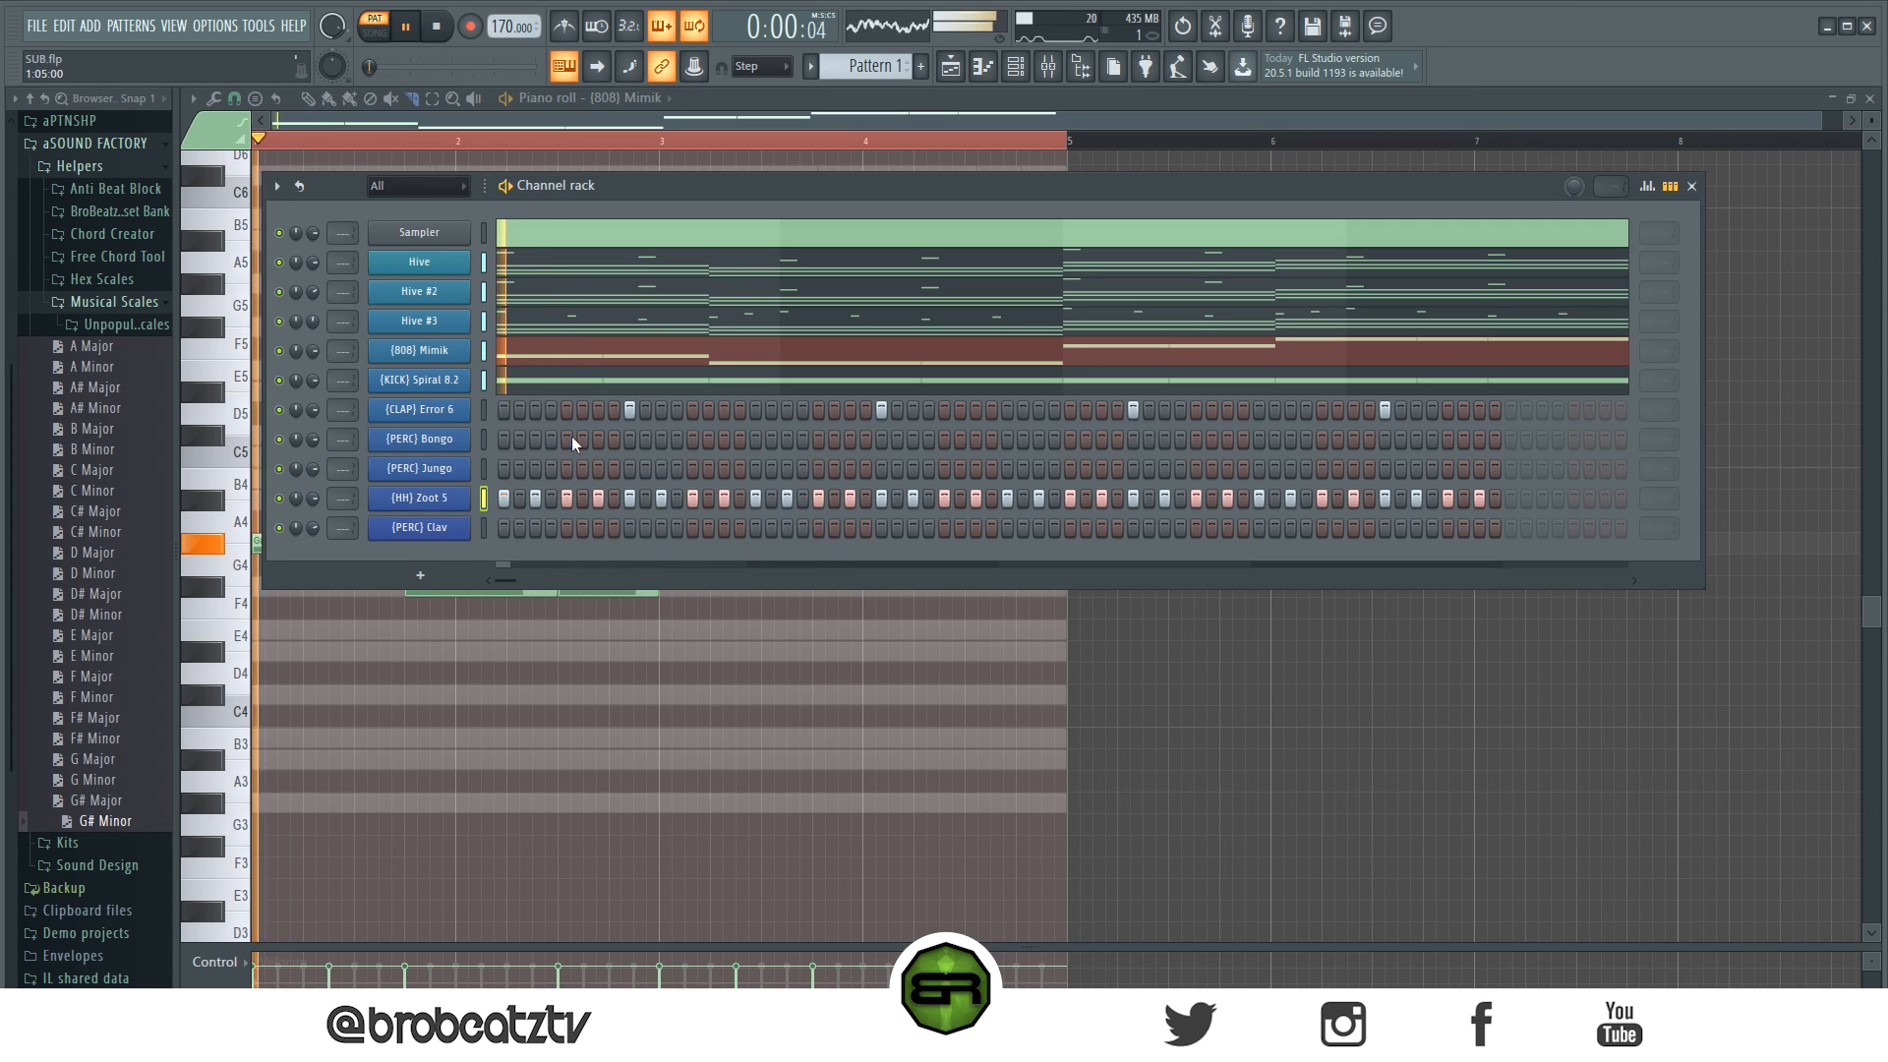
pyautogui.press('space')
# Step: Program [PERC] Bongo hits on steps 3 and 35, [PERC] Jungo on steps 7, 23, 39 and 55, and [PERC] Clav on steps 45 and 47
pyautogui.click(535, 439)
pyautogui.click(598, 468)
pyautogui.press('space')
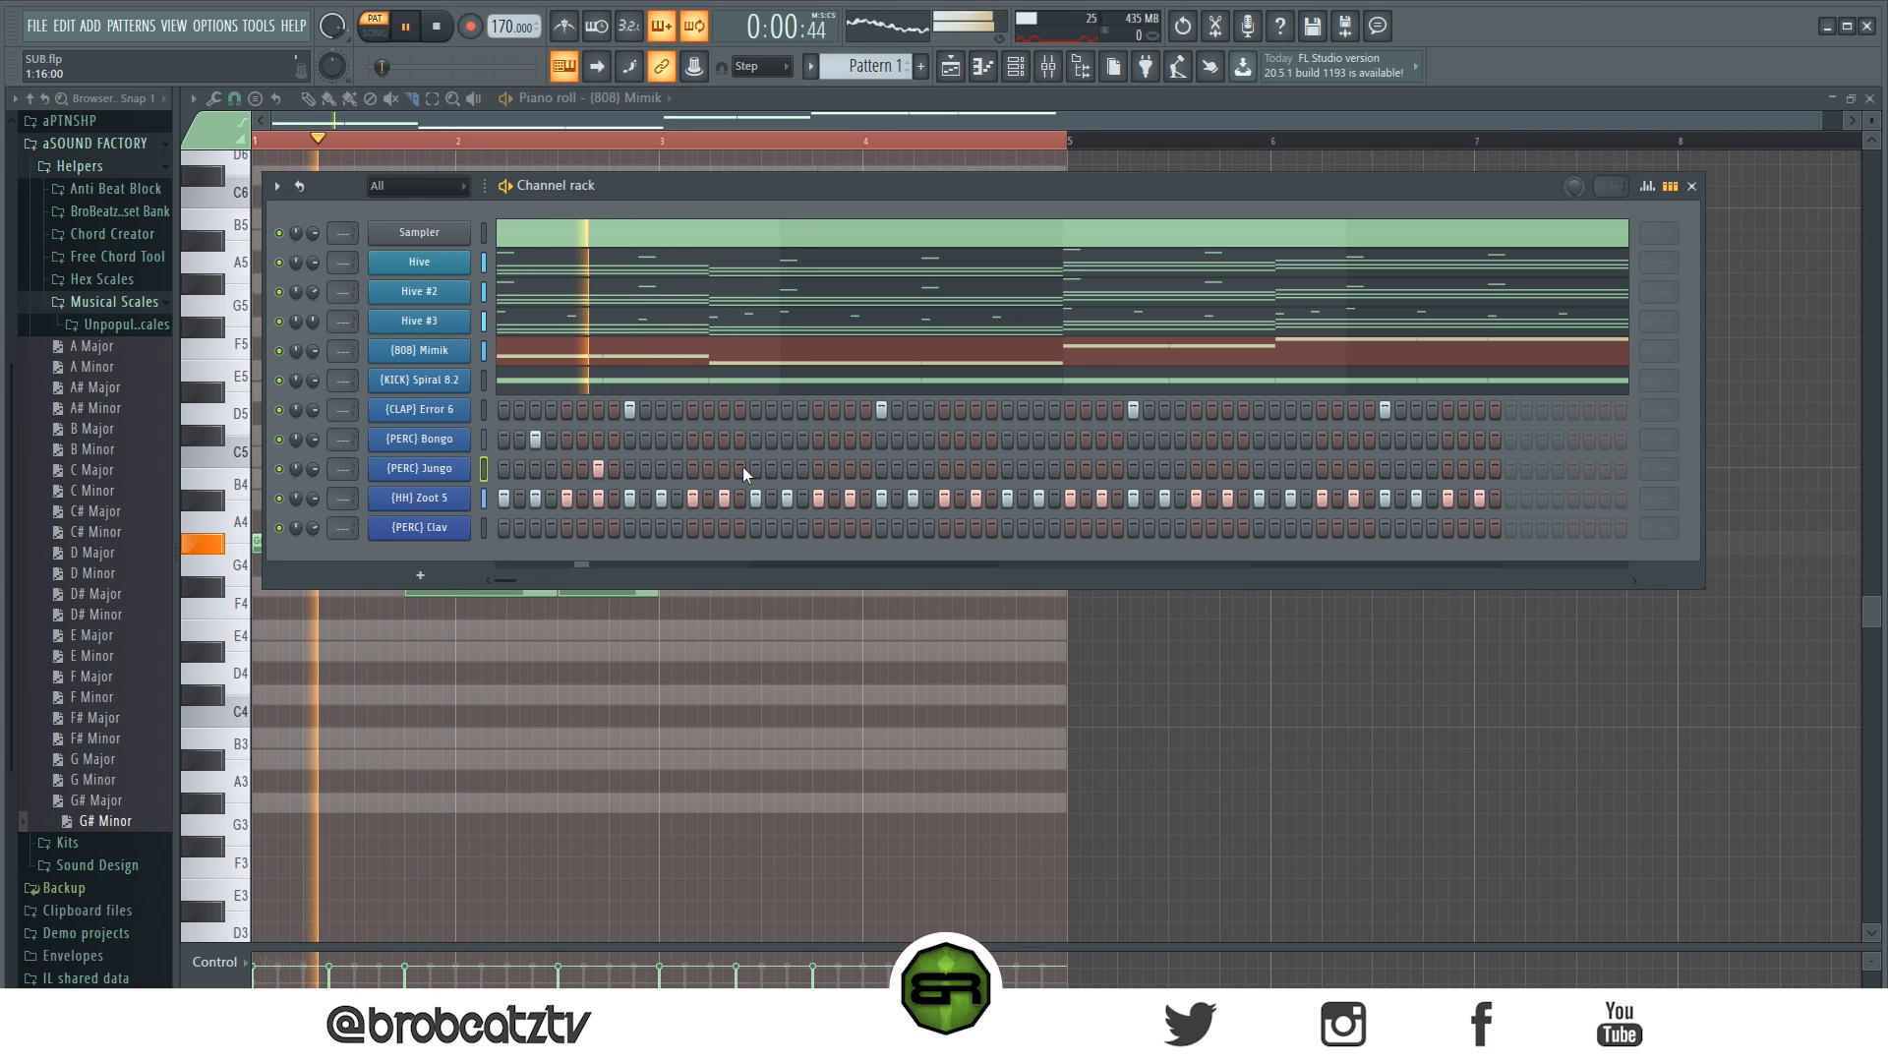
pyautogui.click(849, 468)
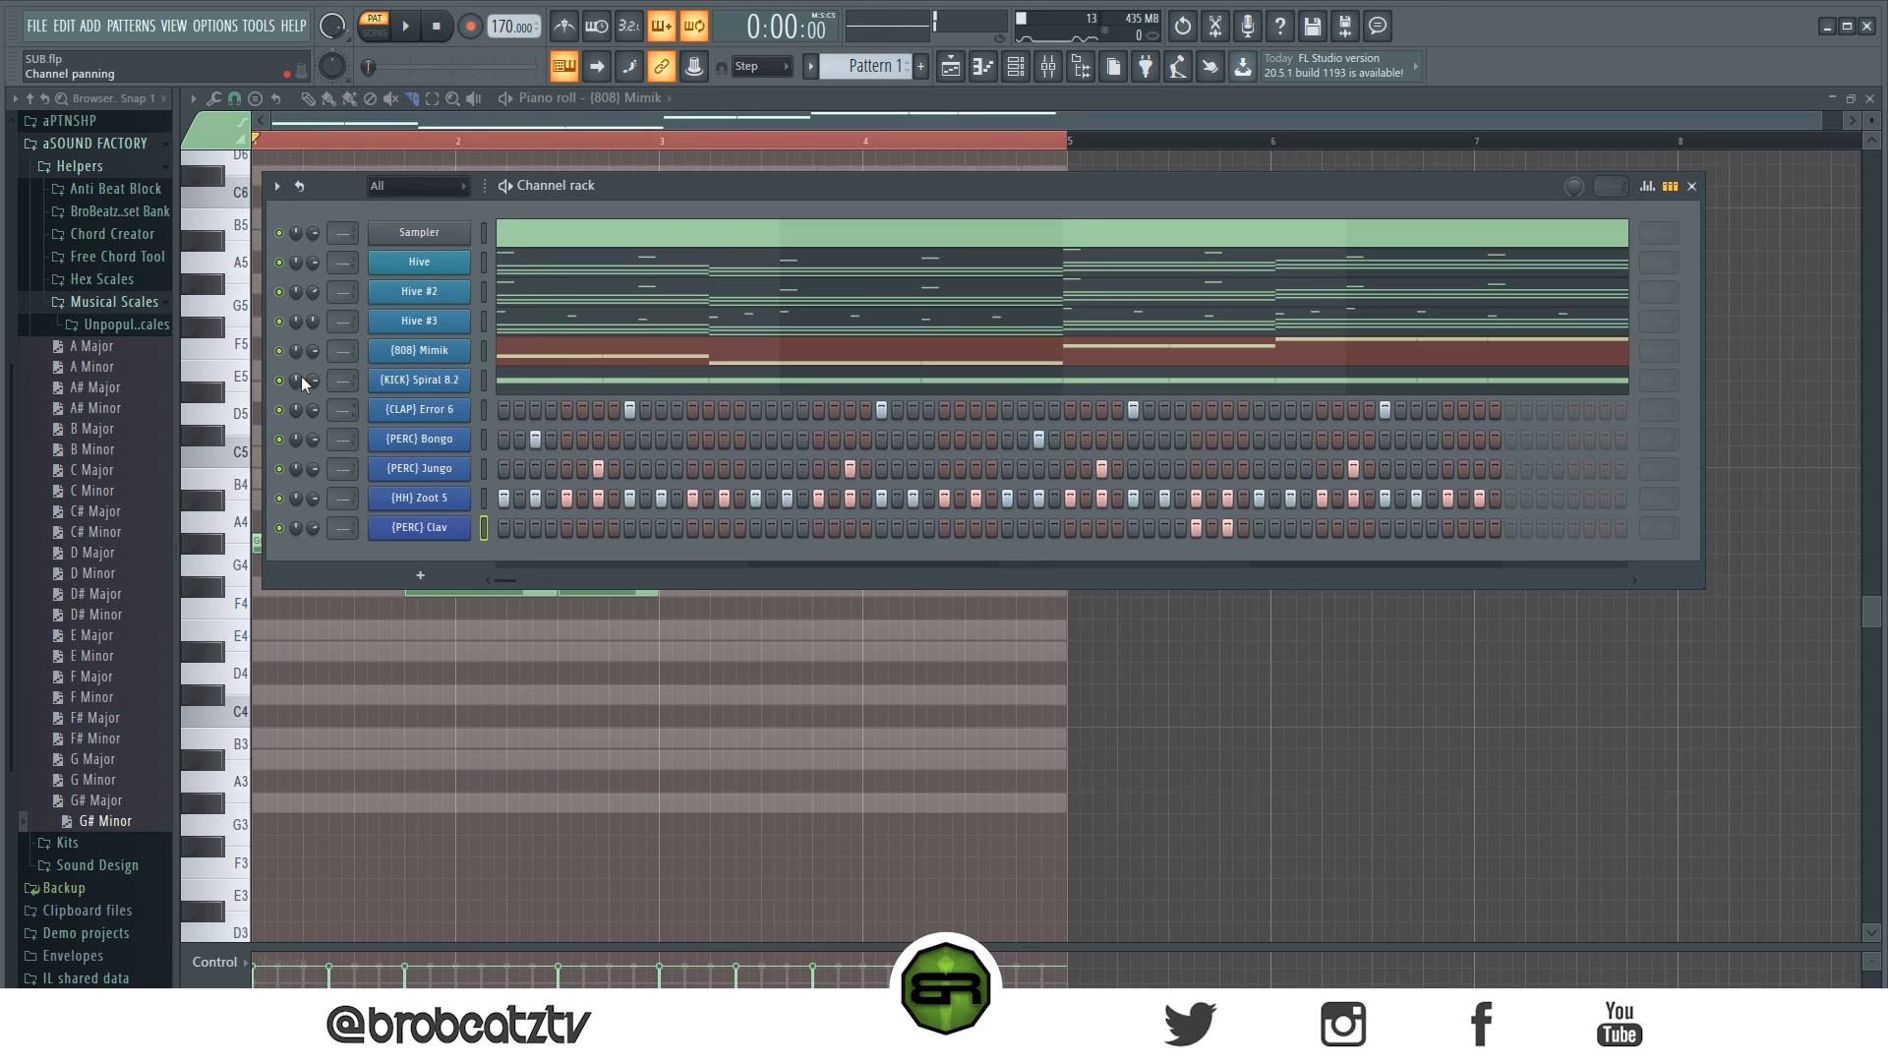
# Step: Play the full pattern while muting and unmuting the Hive layers and the kick to compare how they sound together
pyautogui.press('space')
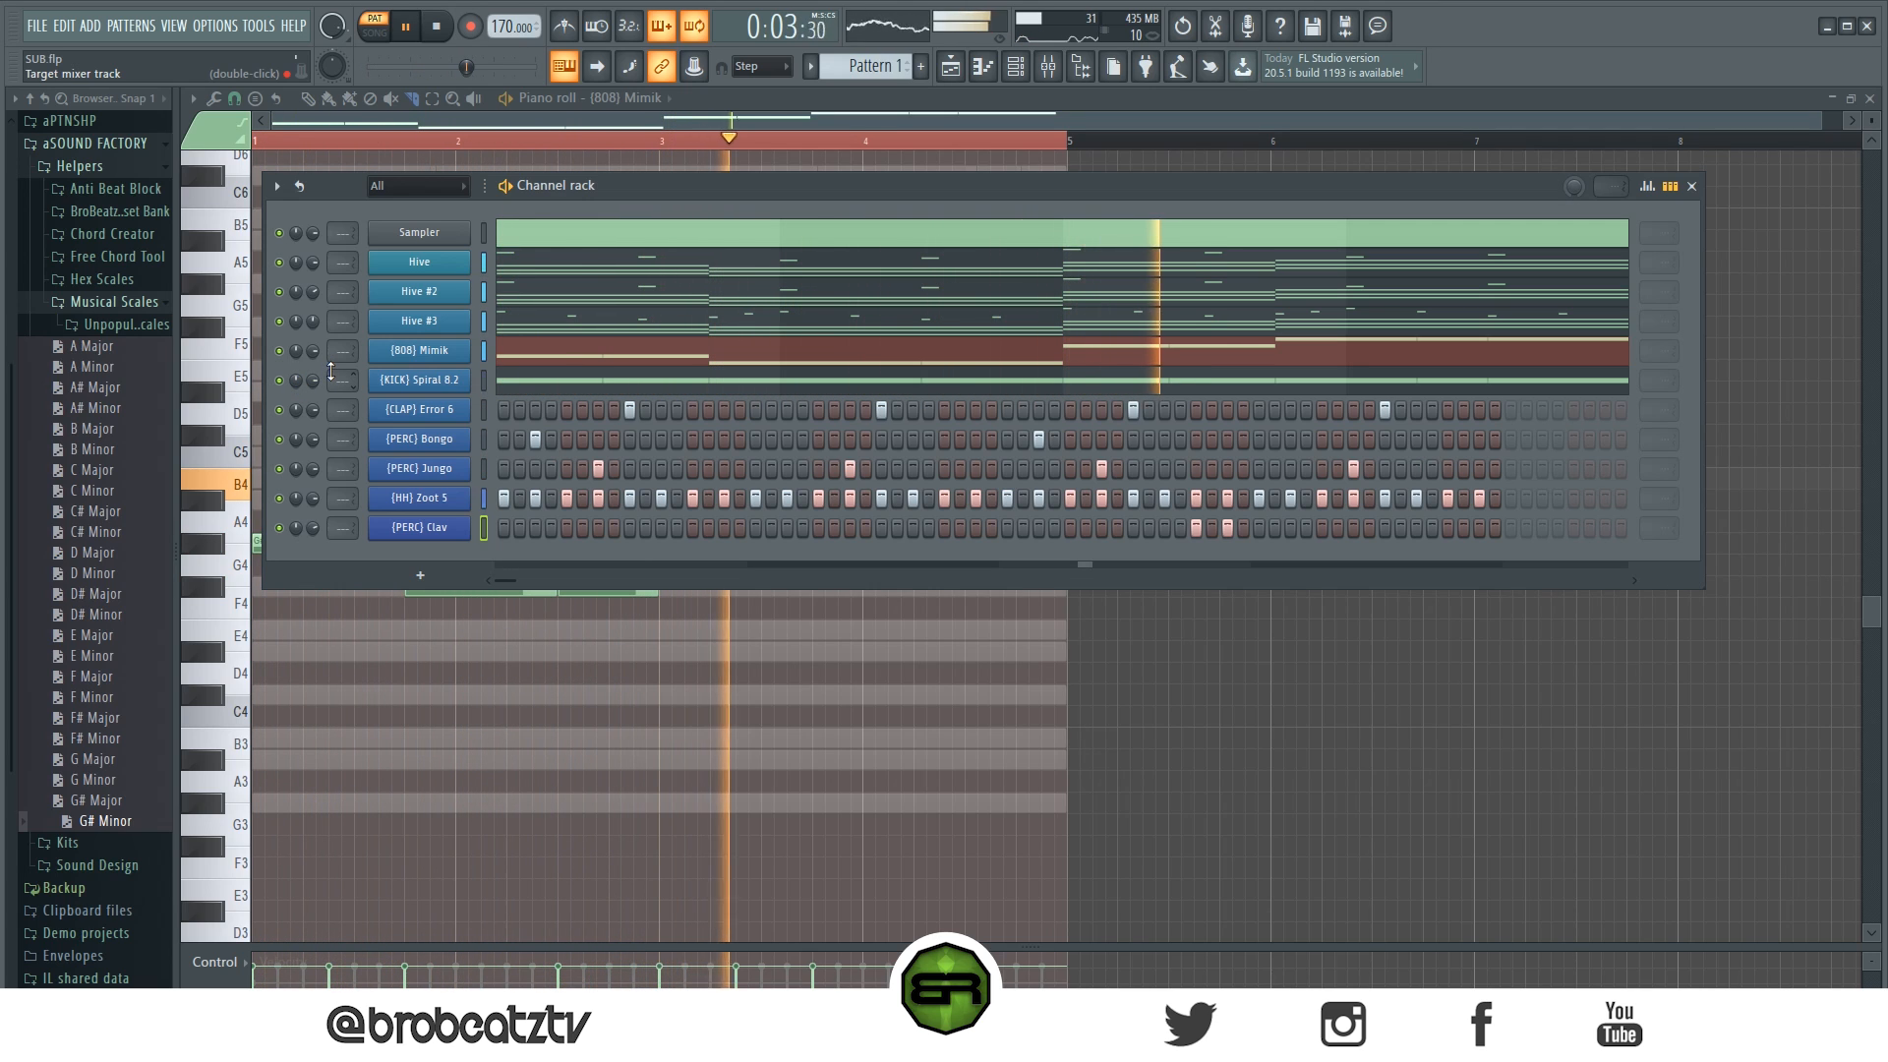
pyautogui.click(281, 321)
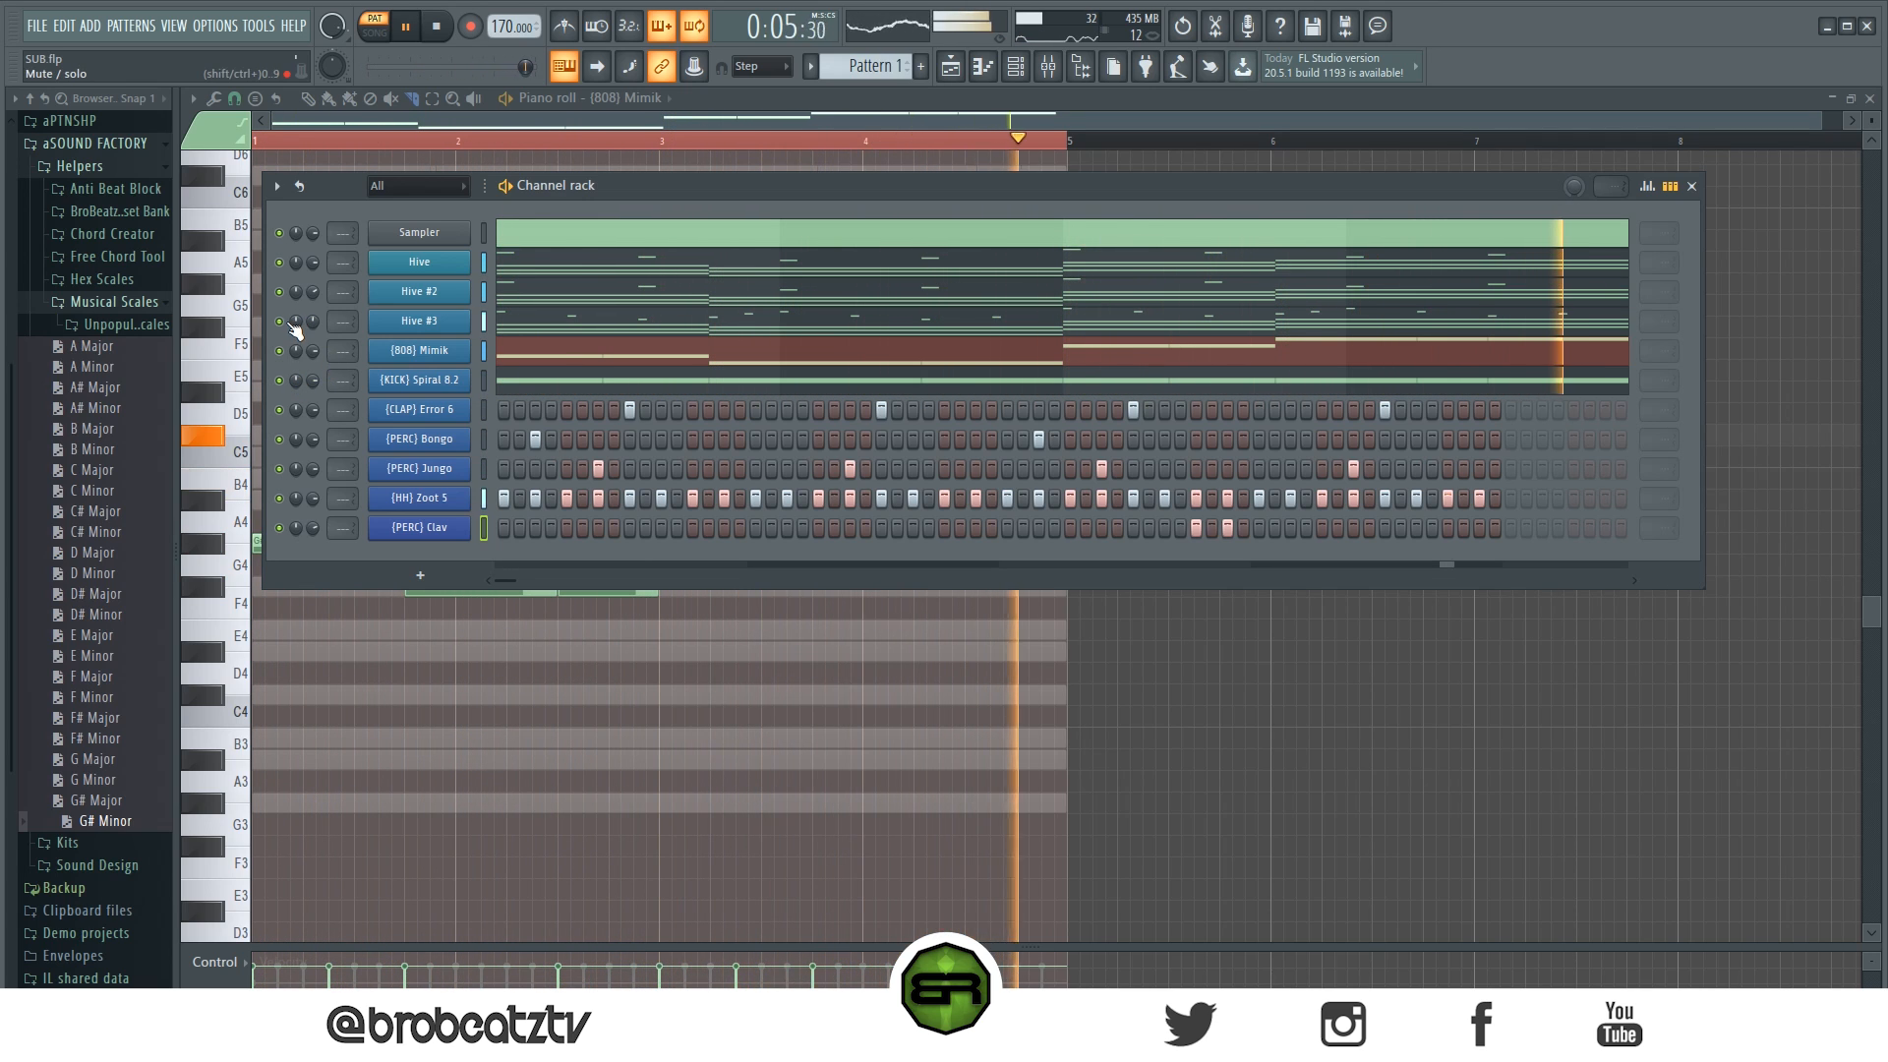
pyautogui.click(281, 381)
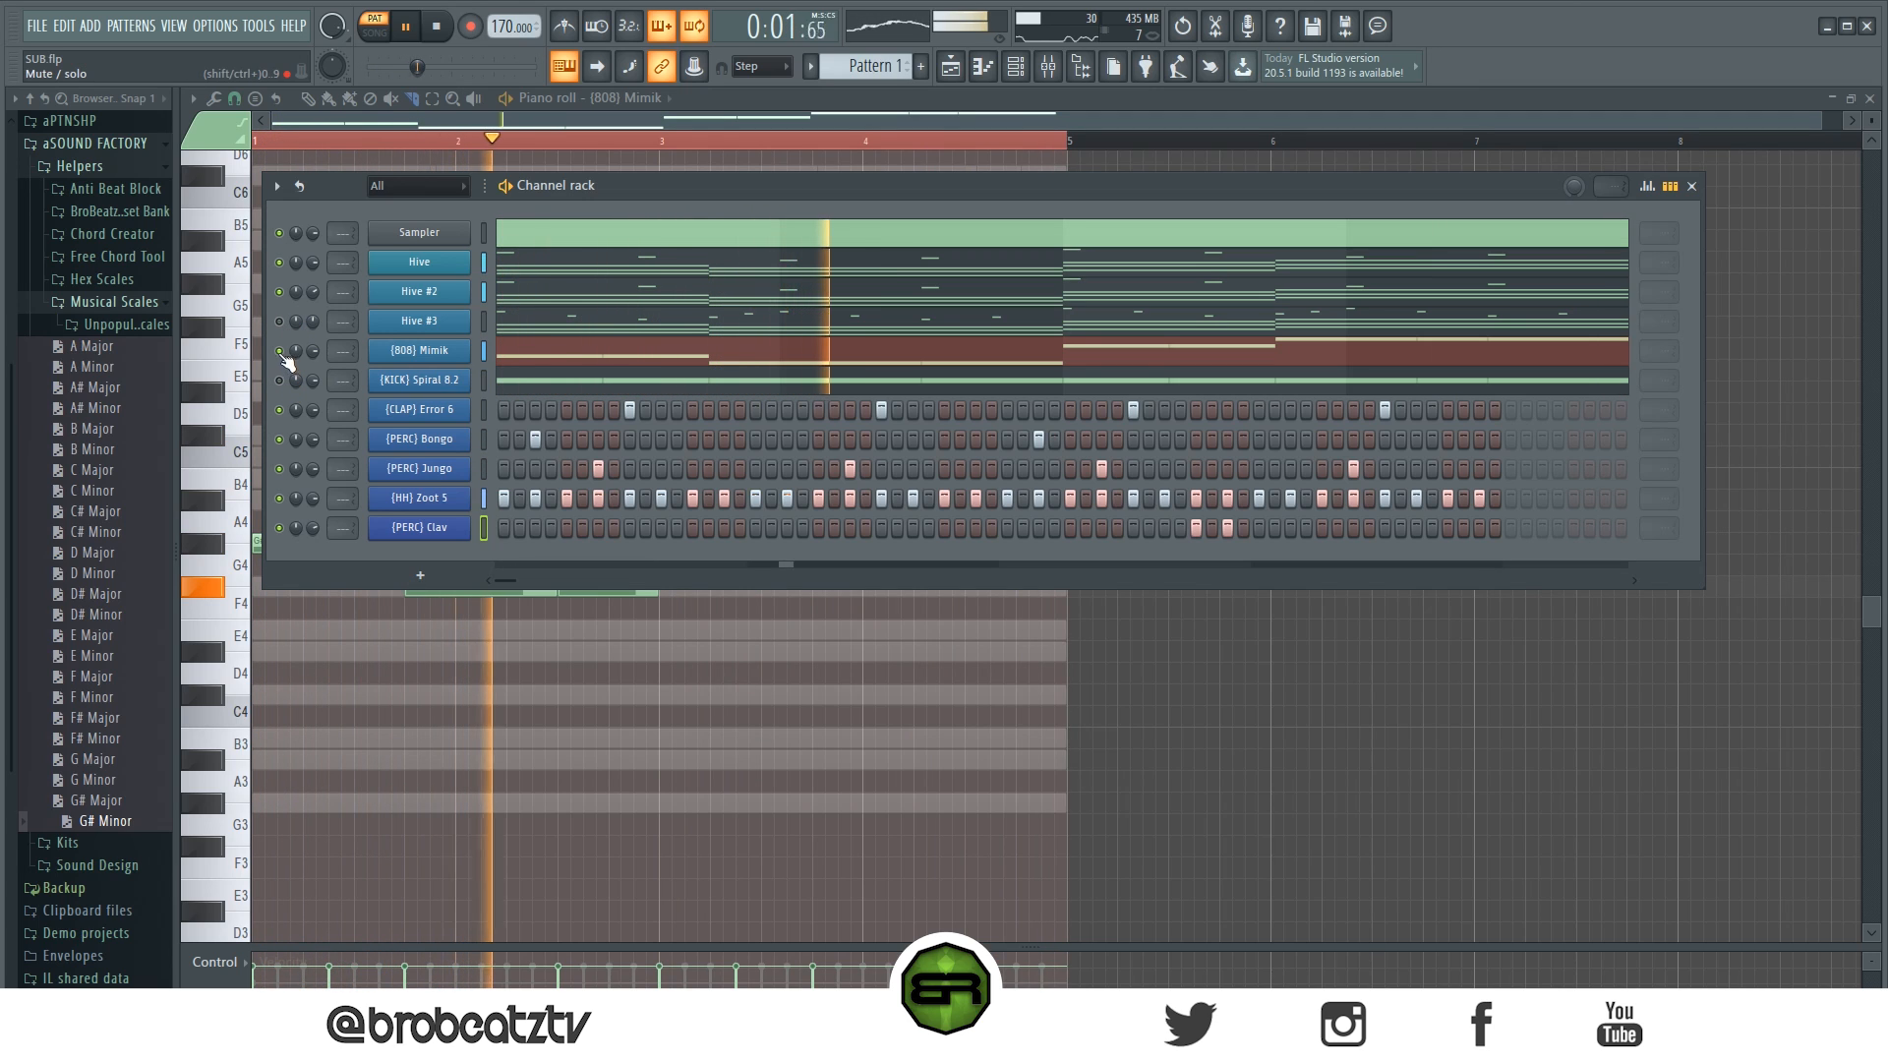
pyautogui.click(282, 292)
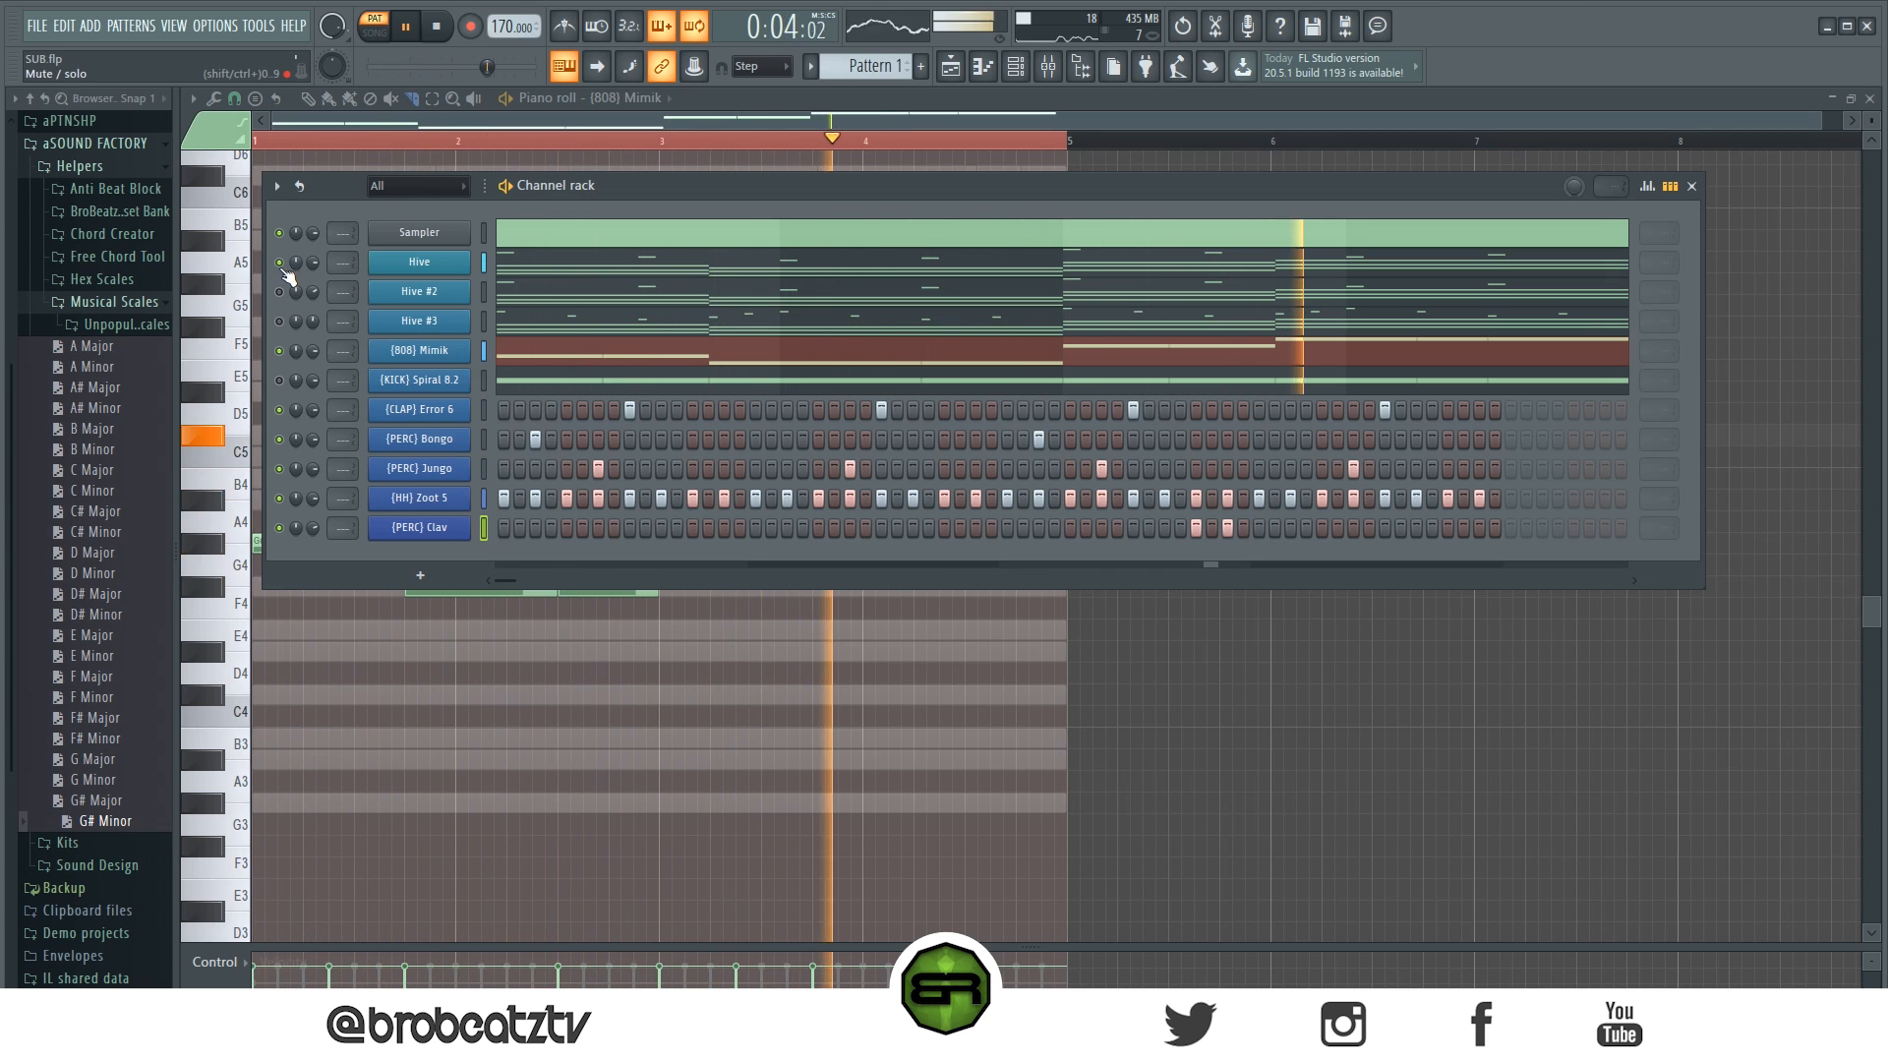
pyautogui.click(279, 263)
pyautogui.click(279, 292)
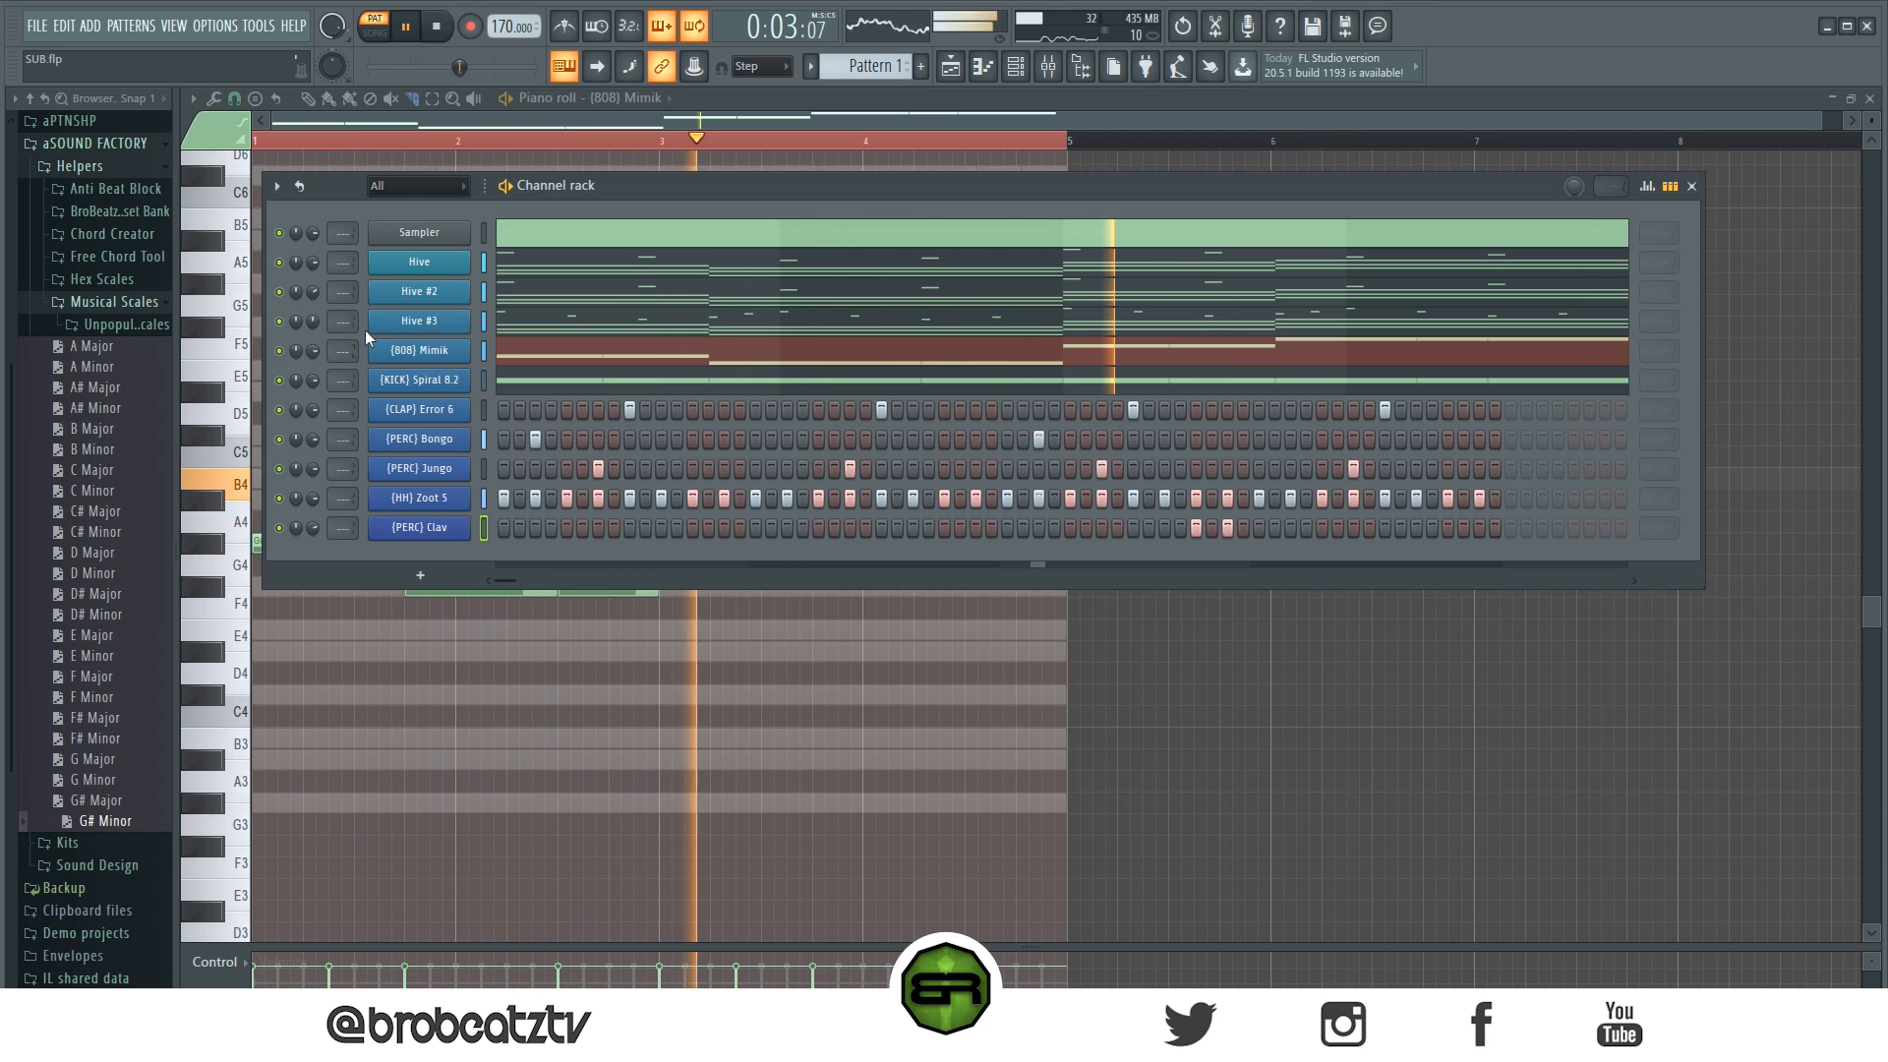
pyautogui.press('space')
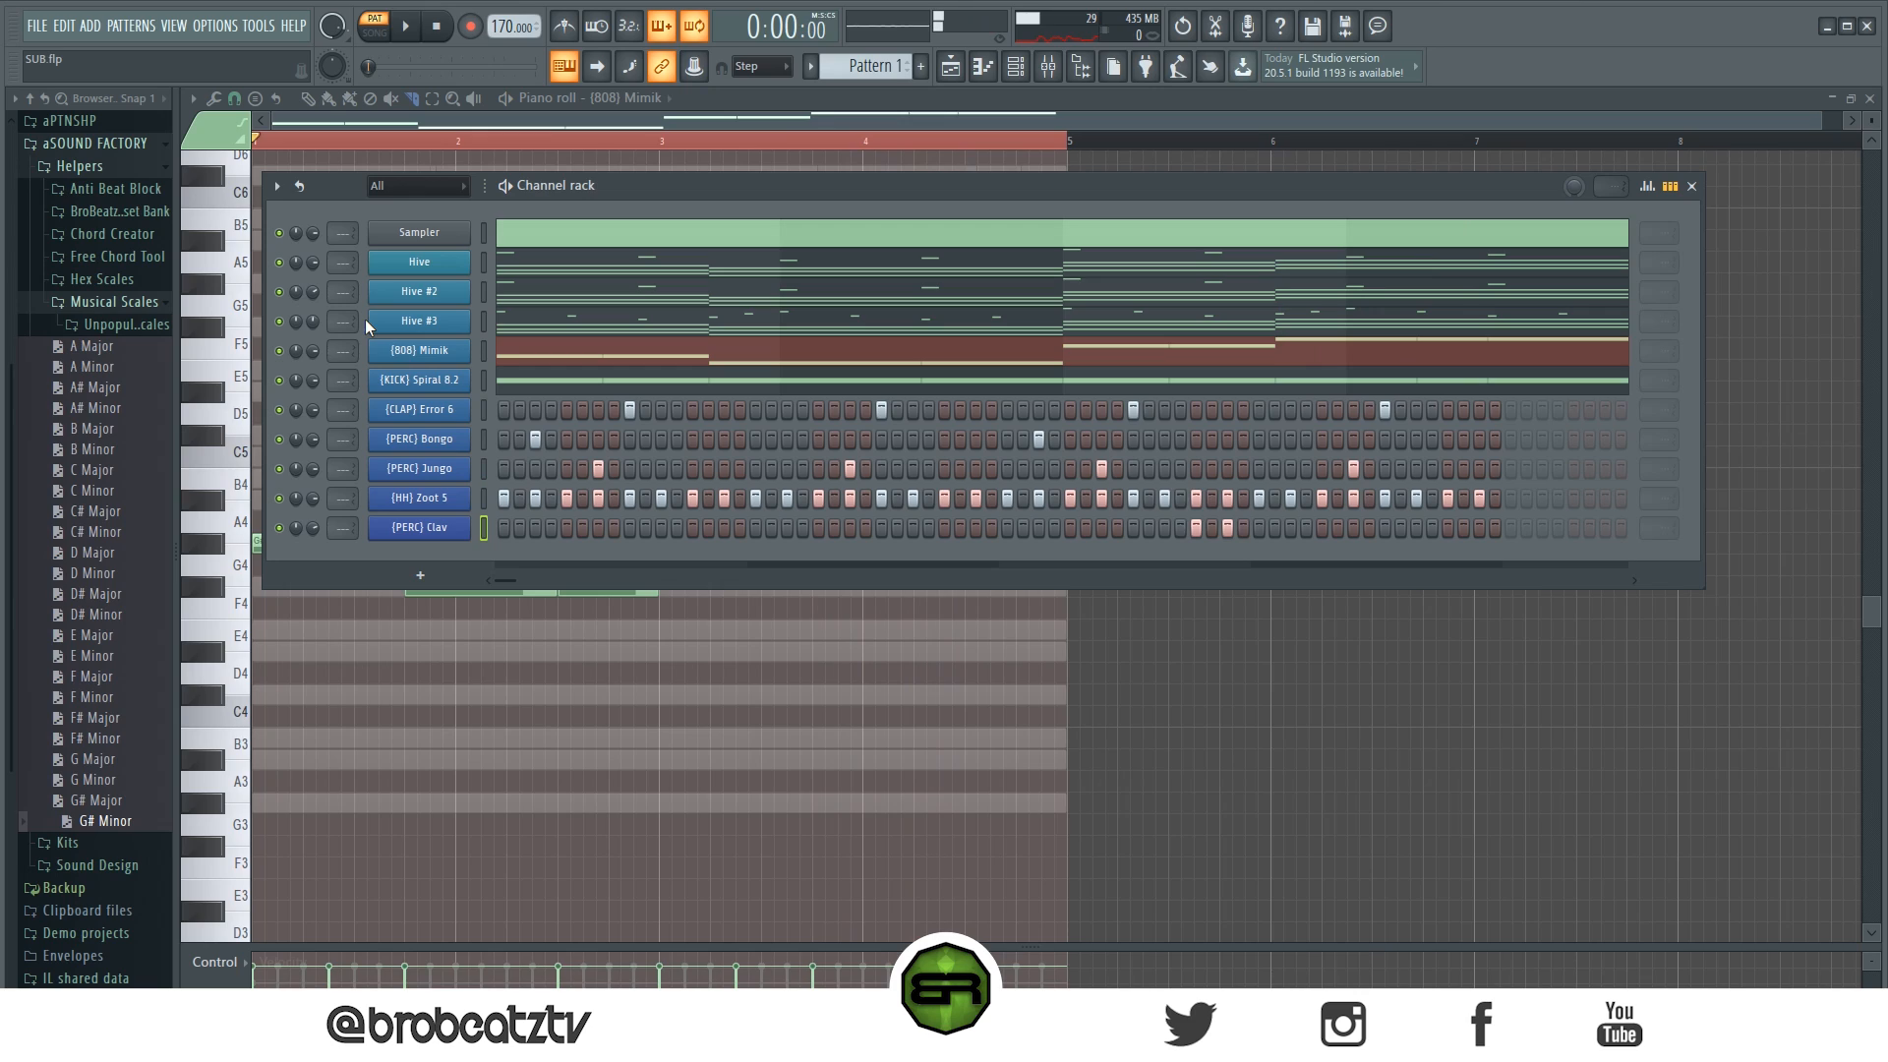